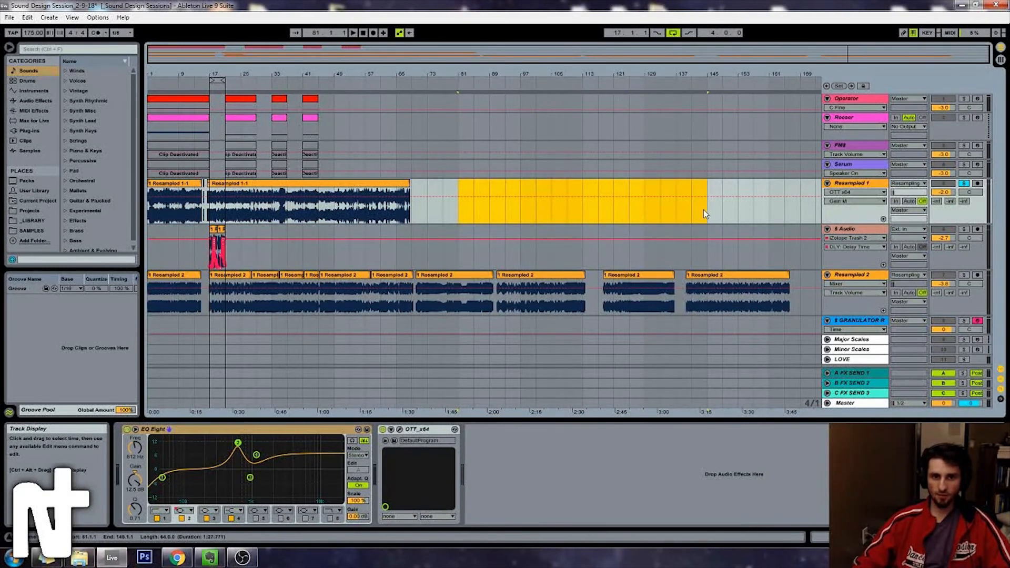
{"action": "left_click_drag", "start_coordinate": [458, 242], "coordinate": [587, 238]}
{"action": "left_click_drag", "start_coordinate": [427, 245], "coordinate": [457, 255]}
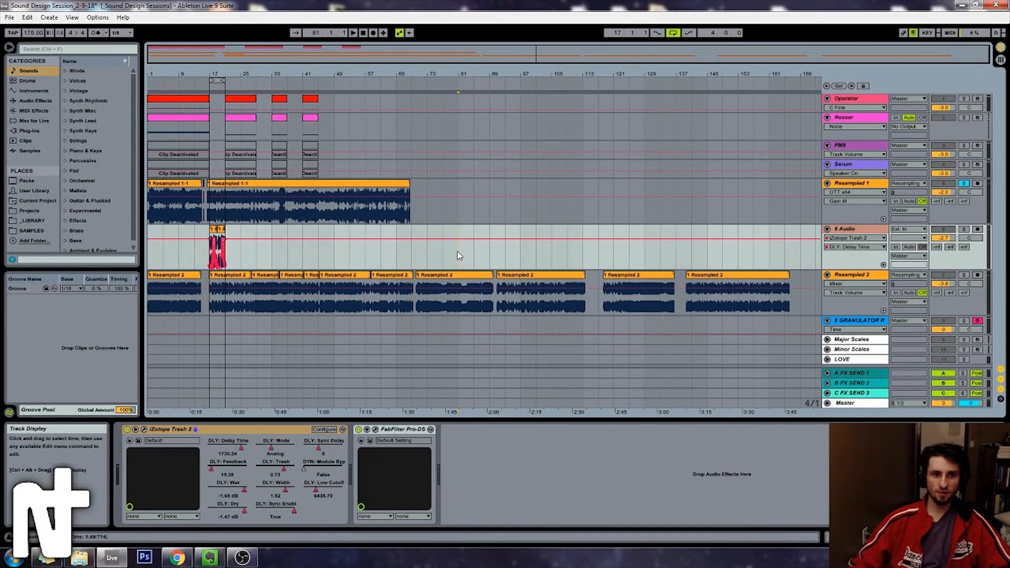
{"action": "left_click_drag", "start_coordinate": [668, 264], "coordinate": [462, 245]}
{"action": "left_click", "coordinate": [687, 221]}
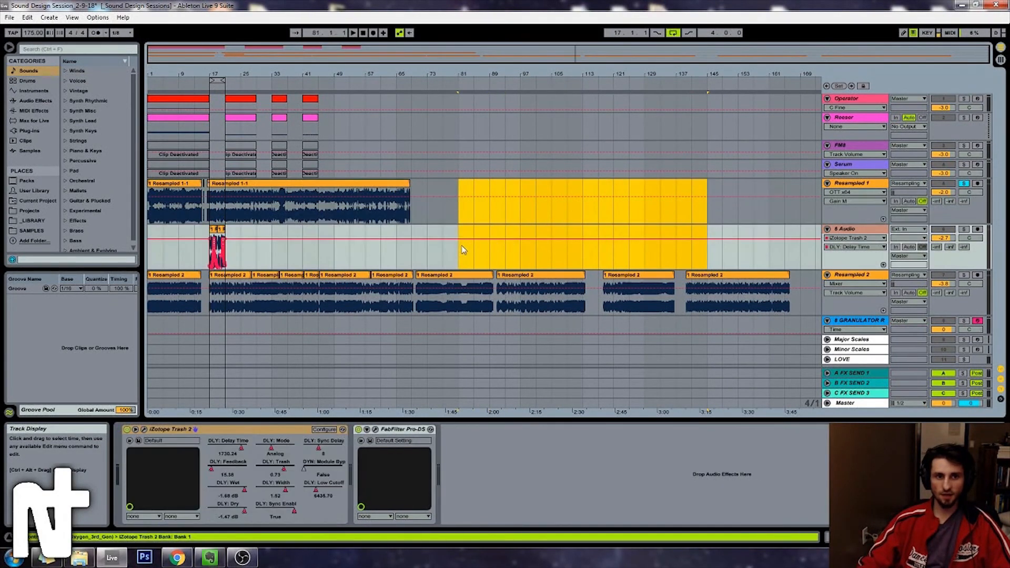
{"action": "left_click", "coordinate": [460, 237]}
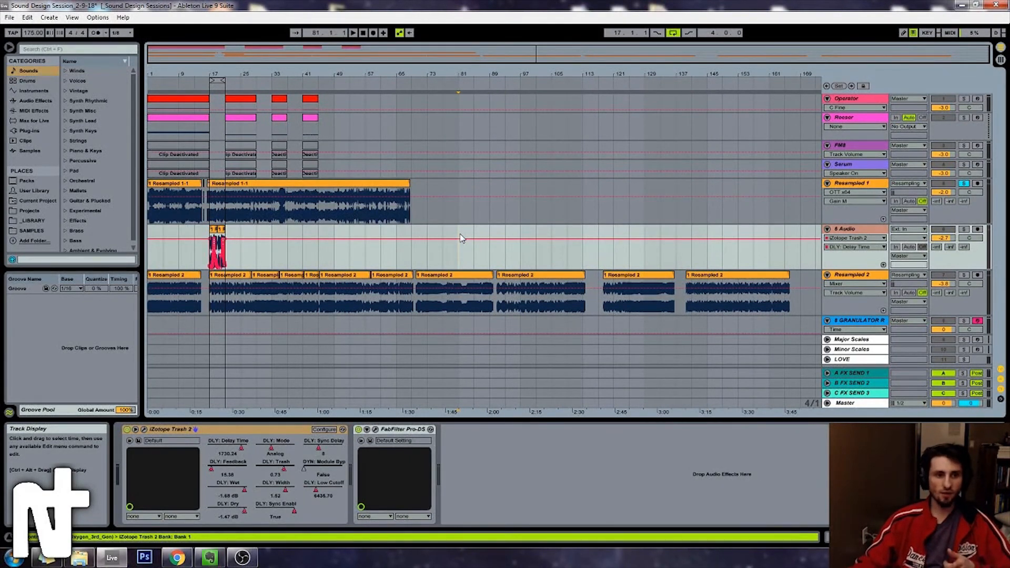
{"action": "left_click_drag", "start_coordinate": [321, 75], "coordinate": [321, 75]}
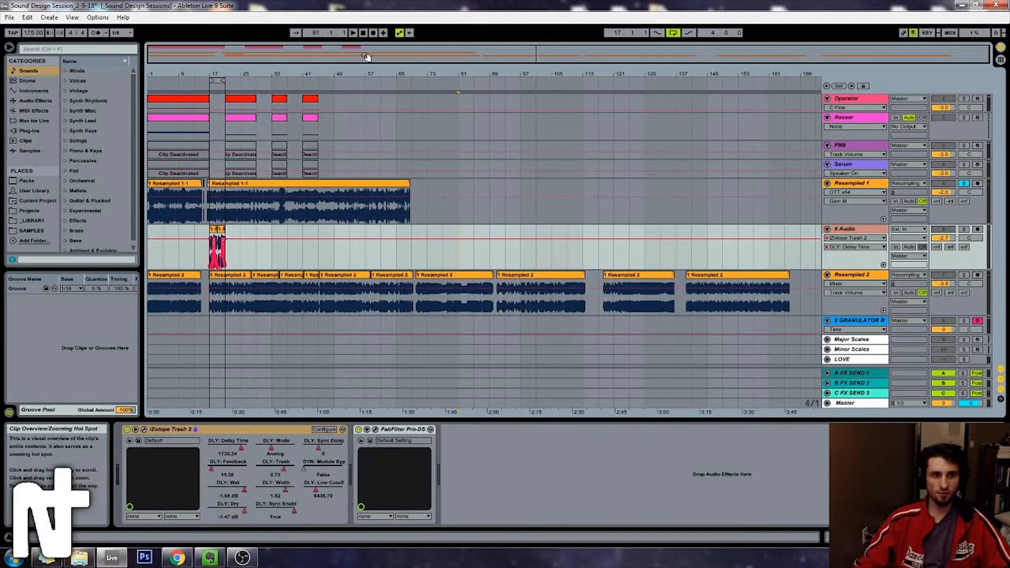
{"action": "left_click", "coordinate": [421, 100]}
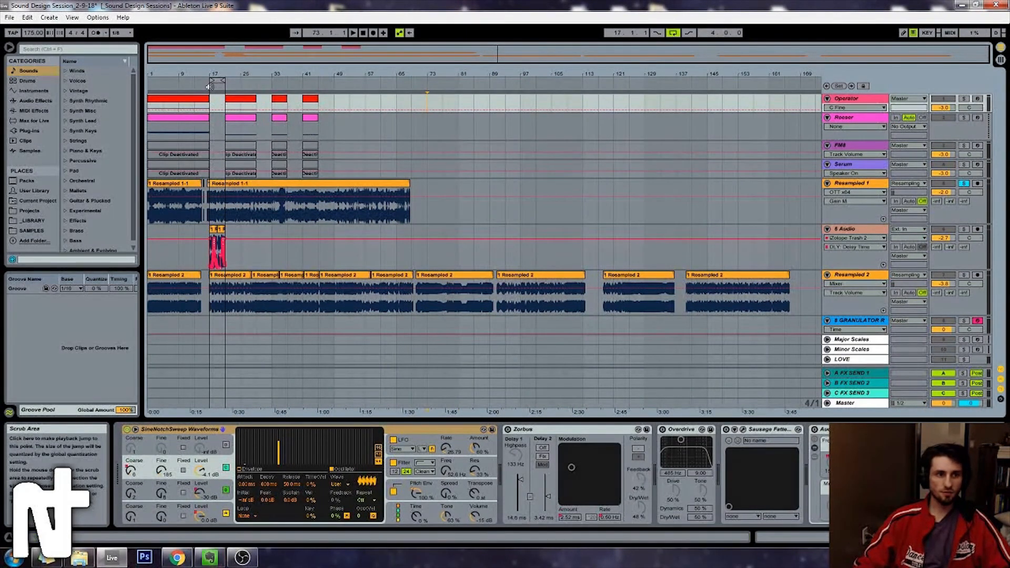
Step: Solo the 6 Audio track, play its two clips from bar 17, and bring up the track's device chain
{"action": "left_click", "coordinate": [965, 229]}
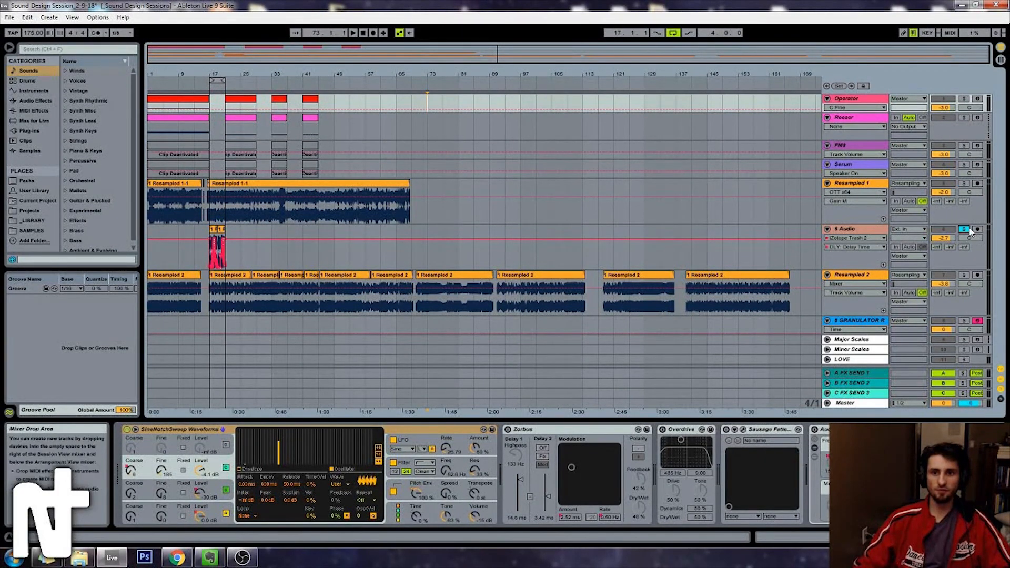
{"action": "left_click", "coordinate": [212, 125]}
{"action": "key", "text": "plus"}
{"action": "key", "text": "plus"}
{"action": "key", "text": "plus"}
{"action": "key", "text": "plus"}
{"action": "key", "text": "plus"}
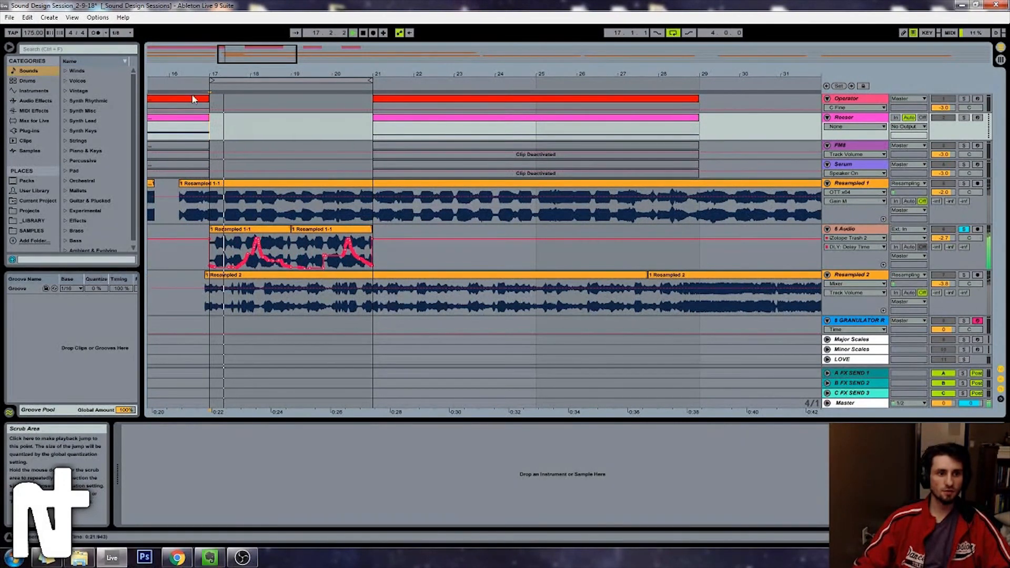
{"action": "mouse_move", "coordinate": [252, 60]}
{"action": "left_mouse_down"}
{"action": "mouse_move", "coordinate": [252, 37]}
{"action": "mouse_move", "coordinate": [252, 59]}
{"action": "mouse_move", "coordinate": [252, 48]}
{"action": "mouse_move", "coordinate": [282, 48]}
{"action": "mouse_move", "coordinate": [281, 37]}
{"action": "mouse_move", "coordinate": [236, 57]}
{"action": "left_mouse_up"}
{"action": "key", "text": "space"}
{"action": "left_click", "coordinate": [848, 230]}
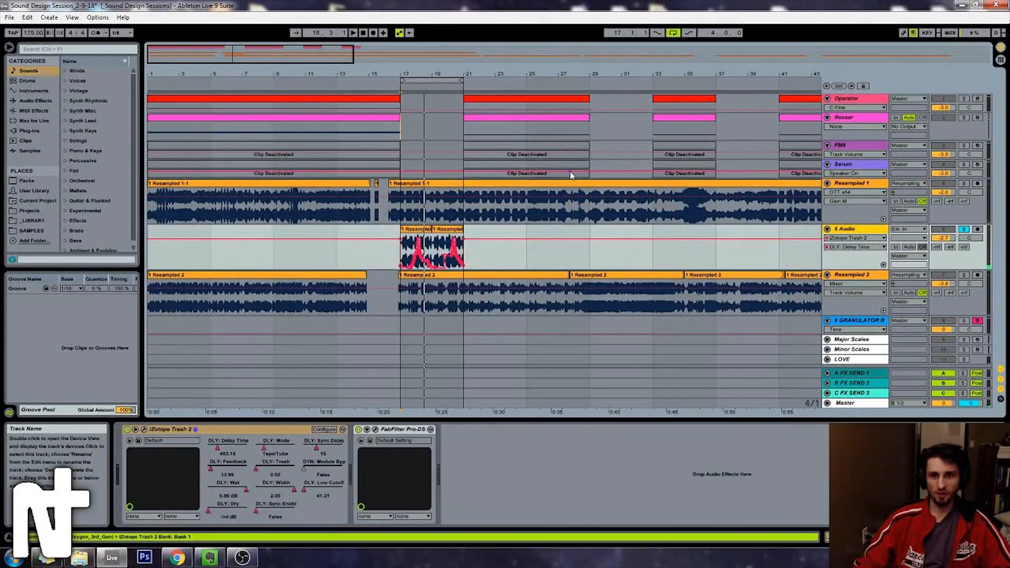
{"action": "left_click", "coordinate": [391, 237]}
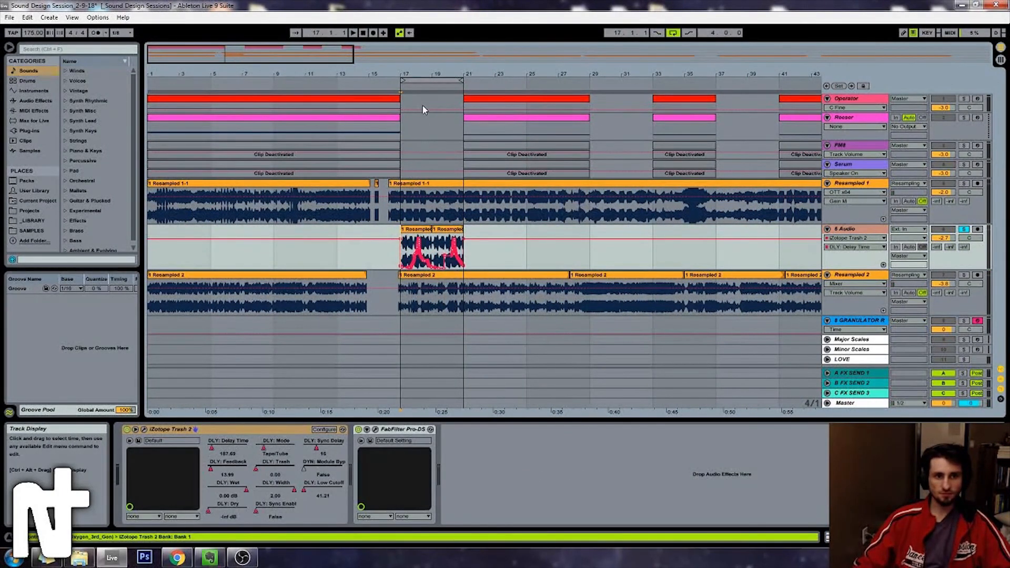
Step: Solo the Operator track, bring up its device chain, and play its first clip from bar 1
{"action": "left_click_drag", "start_coordinate": [328, 62], "coordinate": [401, 62]}
{"action": "left_click", "coordinate": [964, 99]}
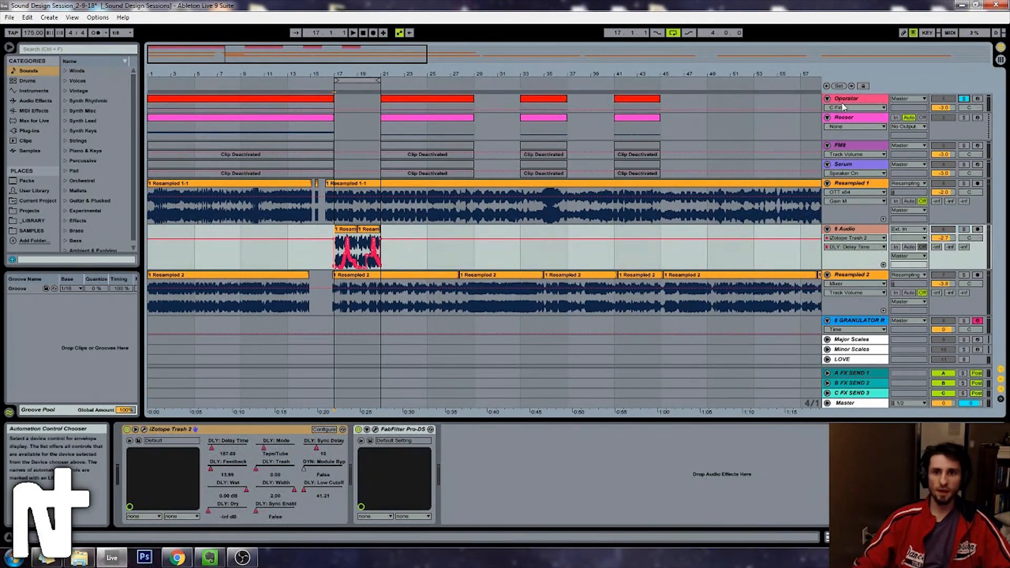
{"action": "left_click", "coordinate": [844, 105]}
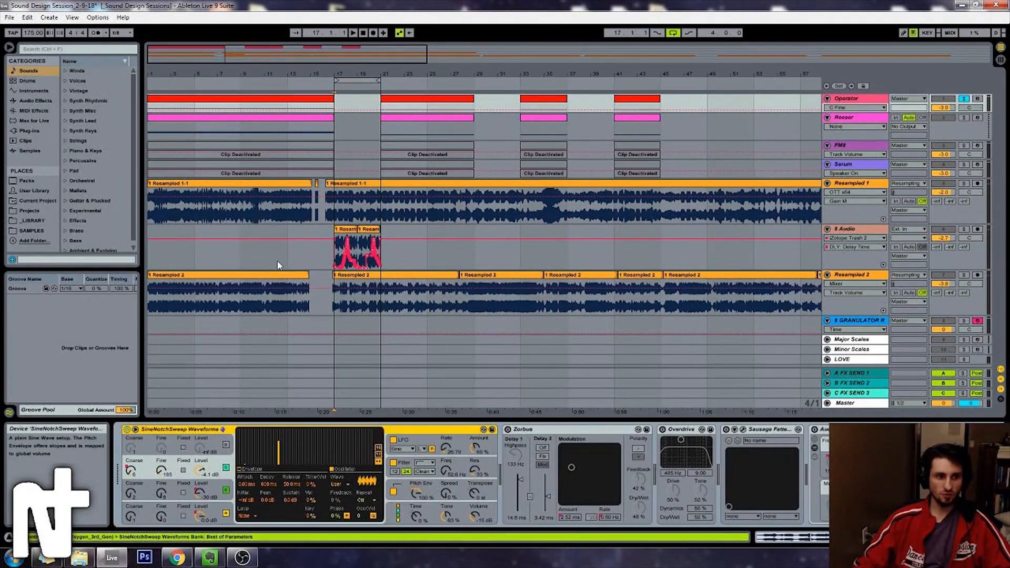
{"action": "left_click", "coordinate": [363, 33]}
{"action": "mouse_move", "coordinate": [363, 54]}
{"action": "left_mouse_down"}
{"action": "mouse_move", "coordinate": [363, 21]}
{"action": "mouse_move", "coordinate": [363, 48]}
{"action": "left_mouse_up"}
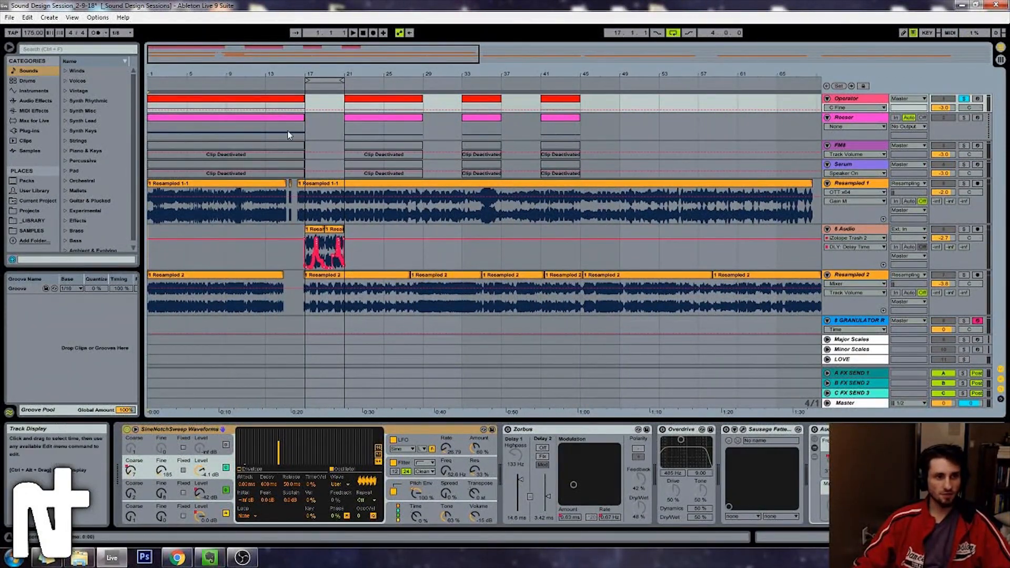
{"action": "left_click", "coordinate": [873, 537]}
{"action": "mouse_move", "coordinate": [873, 537]}
{"action": "left_mouse_down"}
{"action": "mouse_move", "coordinate": [900, 537]}
{"action": "mouse_move", "coordinate": [871, 537]}
{"action": "left_mouse_up"}
{"action": "left_click", "coordinate": [151, 101]}
{"action": "key", "text": "space"}
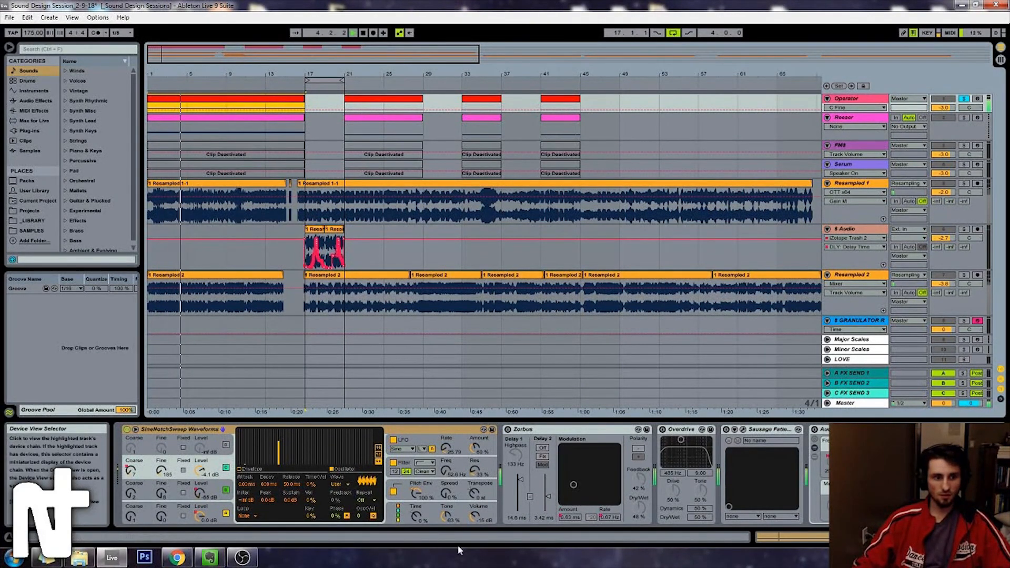
{"action": "left_click", "coordinate": [255, 559]}
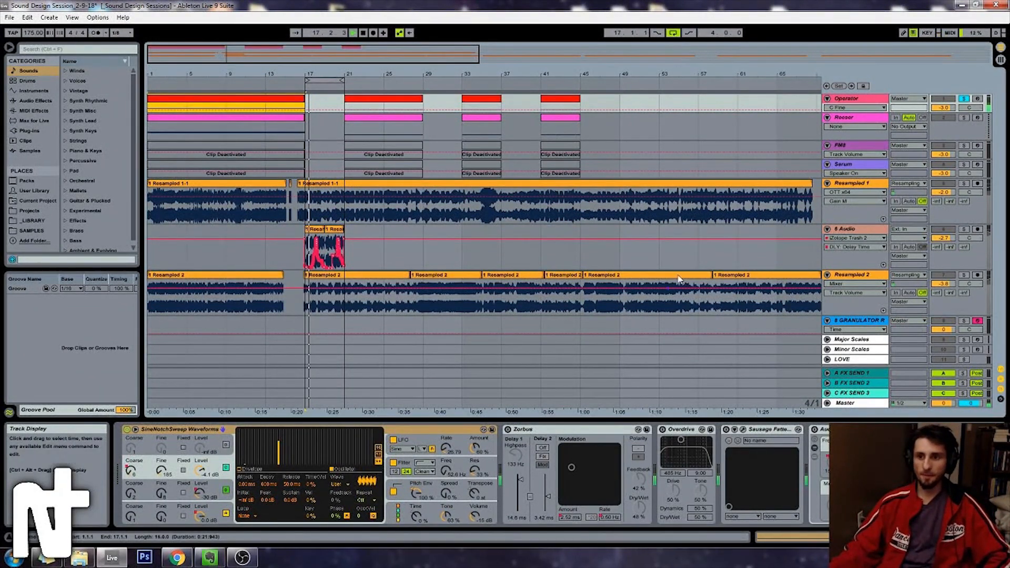
{"action": "key", "text": "space"}
Step: Clear the partials of oscillator C's waveform in the Operator track's SineNotchSweep Waveforms instrument
{"action": "left_click", "coordinate": [266, 254]}
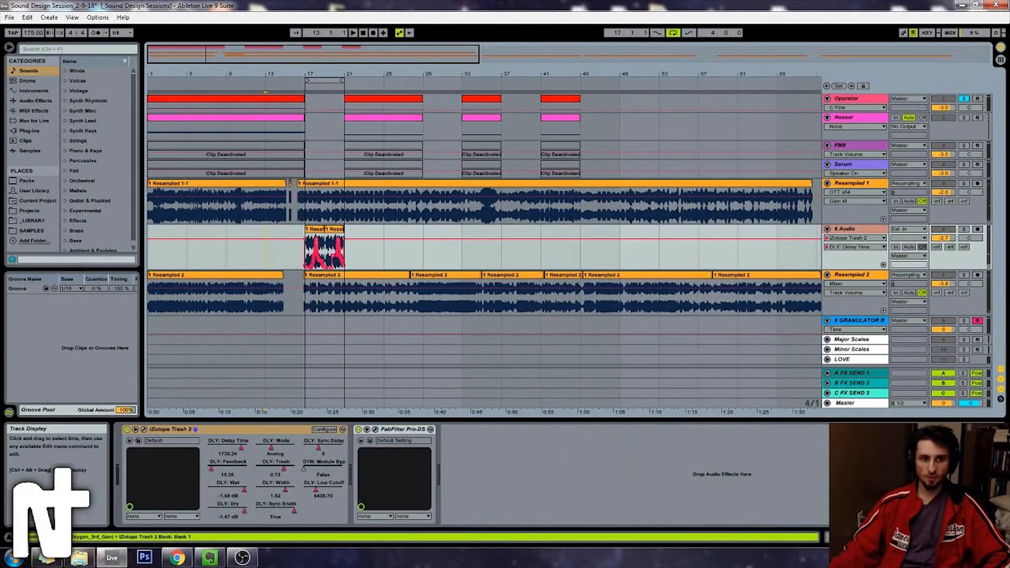
{"action": "left_click", "coordinate": [807, 105]}
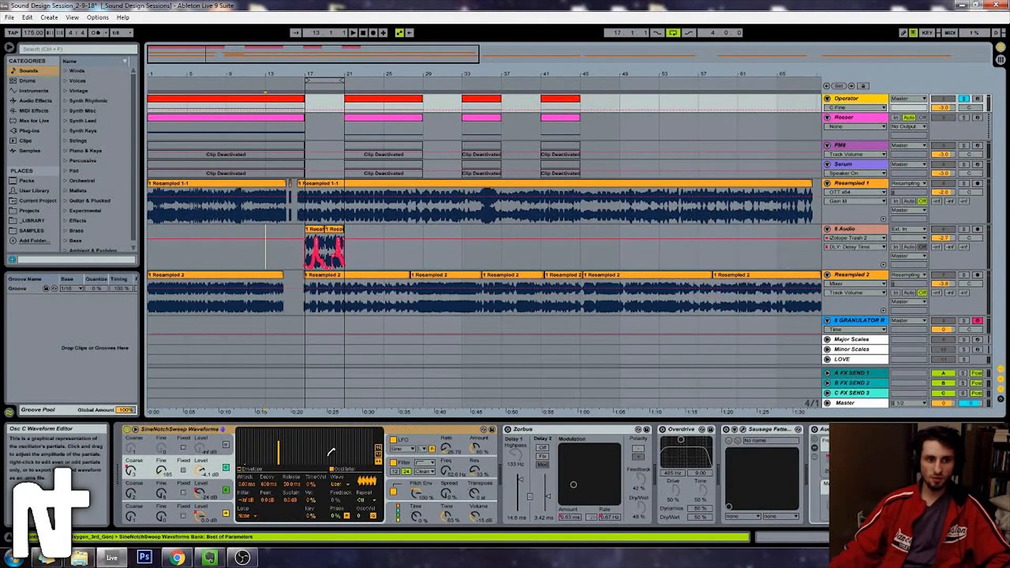
{"action": "mouse_move", "coordinate": [319, 449]}
{"action": "left_mouse_down"}
{"action": "mouse_move", "coordinate": [290, 455]}
{"action": "mouse_move", "coordinate": [274, 477]}
{"action": "left_mouse_up"}
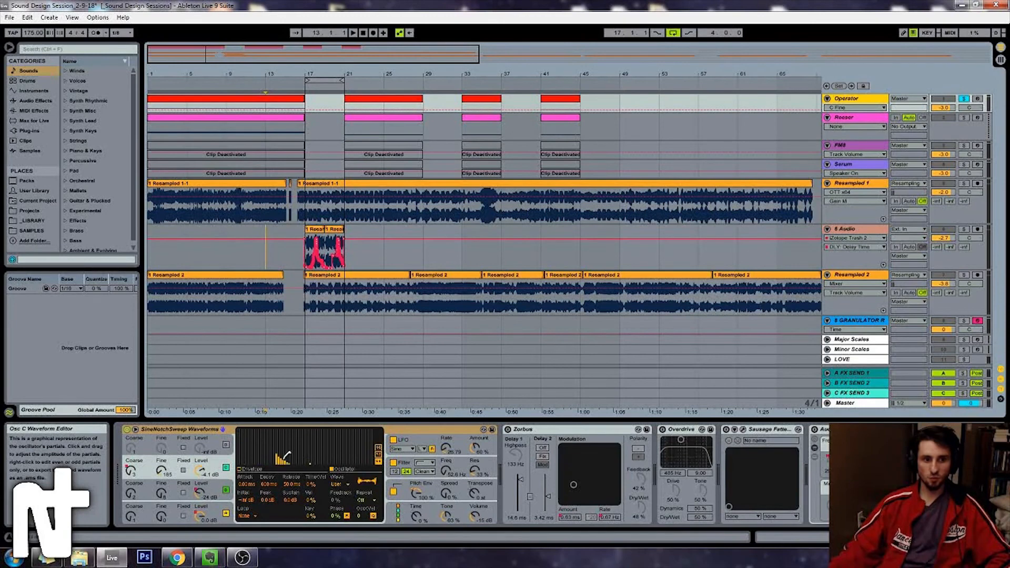
{"action": "left_click", "coordinate": [317, 468]}
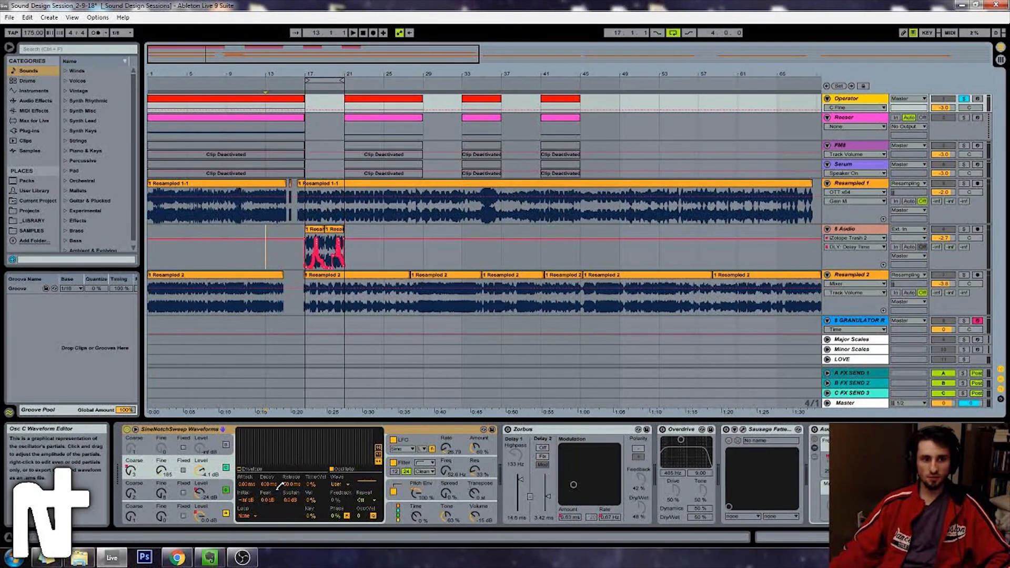
Step: Activate the Zorbus, Overdrive and Sausage Fattener effects on the Operator track, and look through the rest of its device chain
{"action": "left_click", "coordinate": [664, 430]}
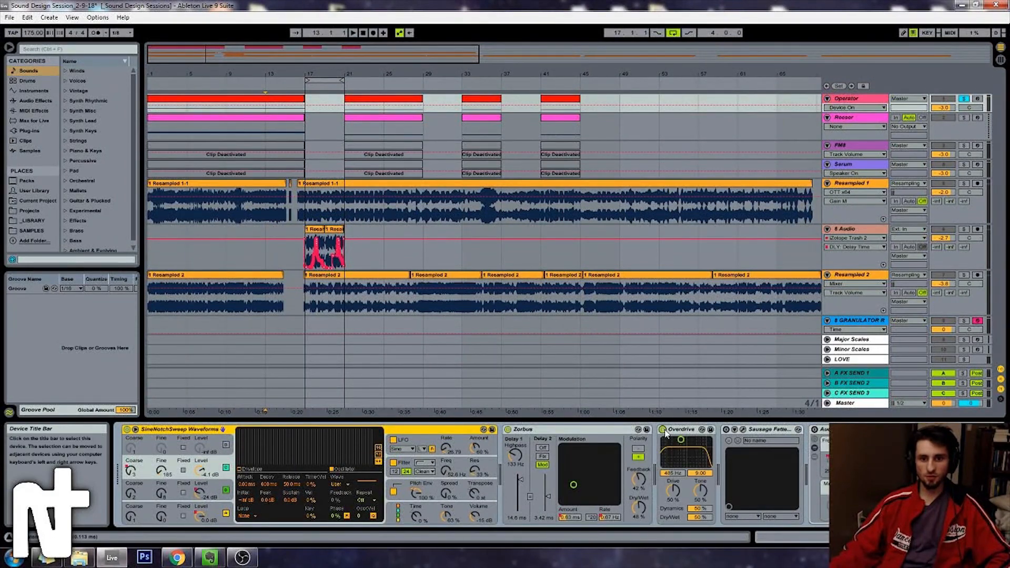
{"action": "left_click", "coordinate": [742, 431]}
{"action": "left_click", "coordinate": [742, 432]}
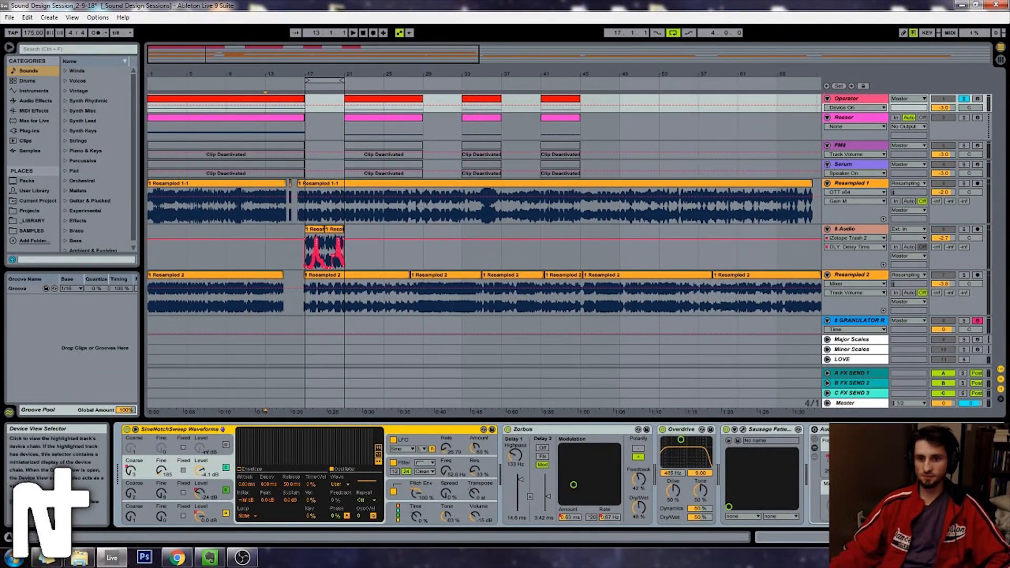
{"action": "left_click", "coordinate": [895, 537]}
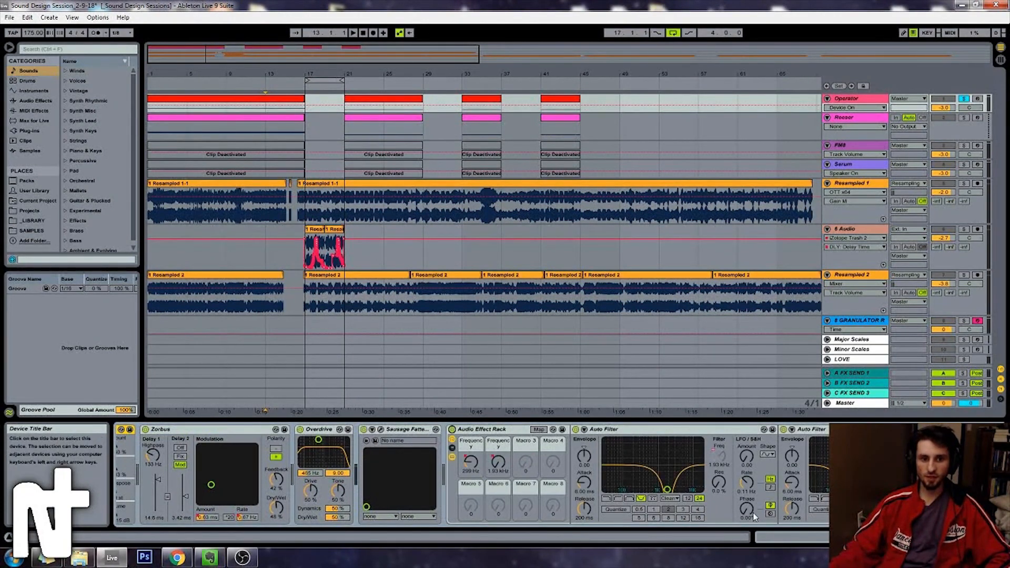
{"action": "left_click", "coordinate": [905, 538]}
{"action": "left_click_drag", "start_coordinate": [905, 537], "coordinate": [884, 538]}
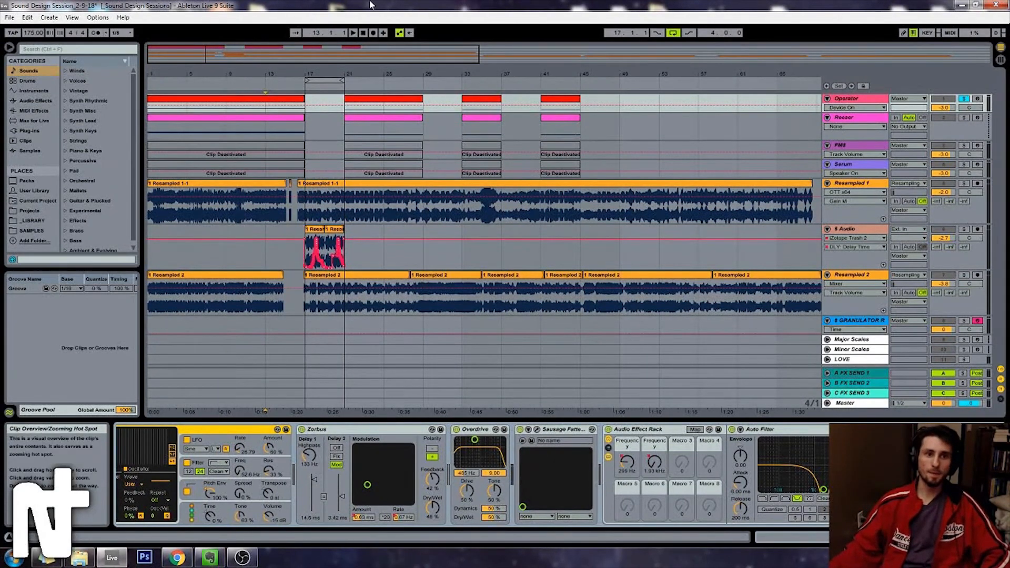
Step: Play the soloed Operator track from bar 1, and return to the start of its device chain
{"action": "left_click", "coordinate": [352, 33]}
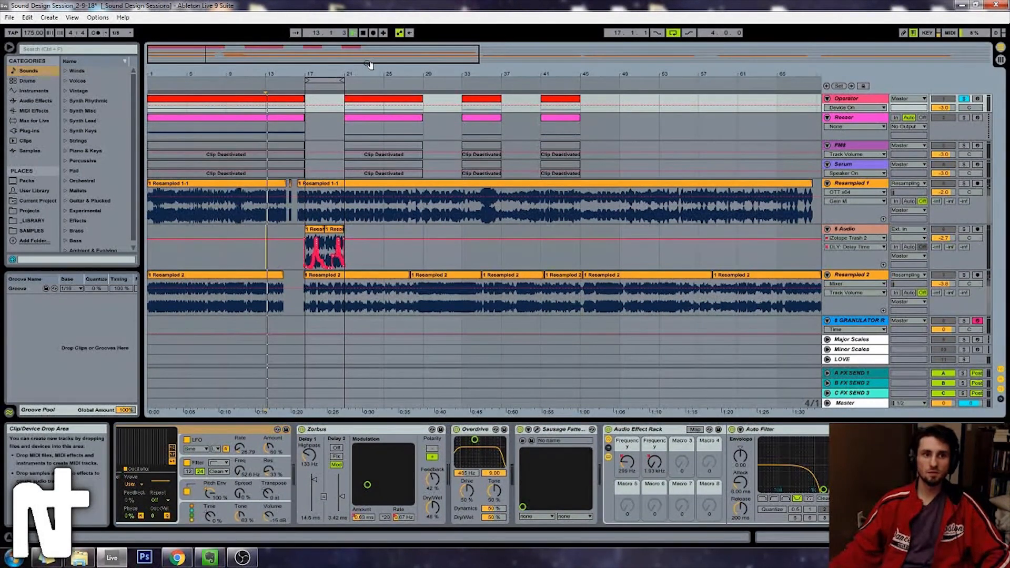
{"action": "double_click", "coordinate": [364, 33]}
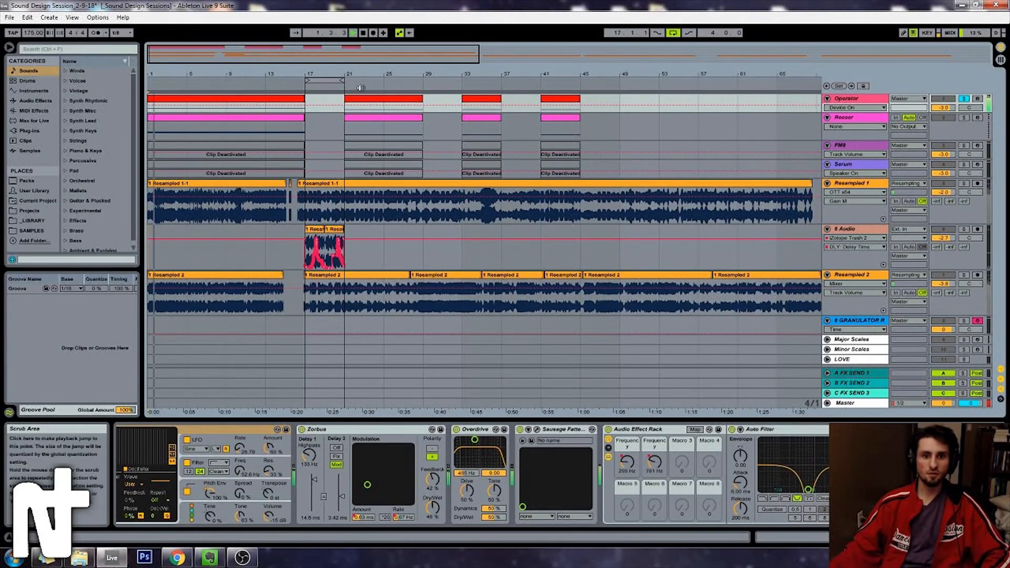
{"action": "left_click", "coordinate": [365, 34]}
{"action": "left_click_drag", "start_coordinate": [397, 60], "coordinate": [416, 37]}
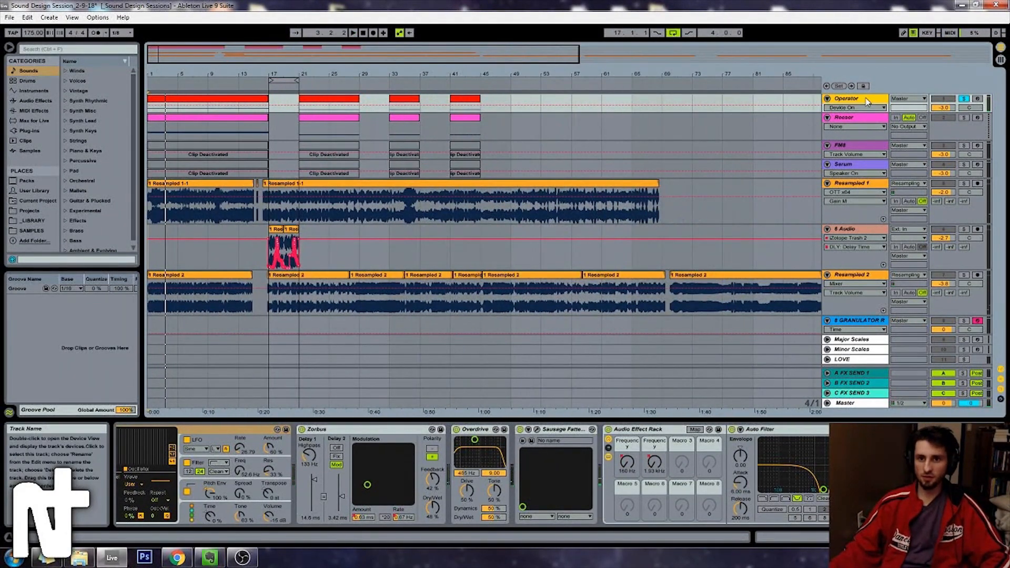
{"action": "scroll", "coordinate": [869, 431], "scroll_direction": "down", "scroll_amount": 2}
{"action": "scroll", "coordinate": [868, 432], "scroll_direction": "up", "scroll_amount": 4}
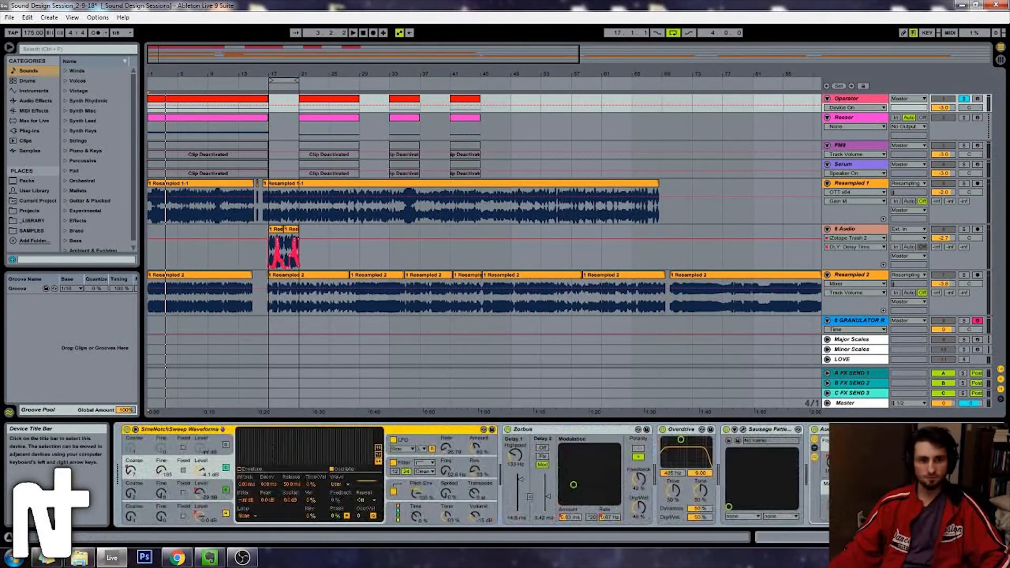
Step: Solo the Resampled 2 track and audition it, jumping playback to bar 3 and then further ahead in its first clip
{"action": "left_click", "coordinate": [276, 137]}
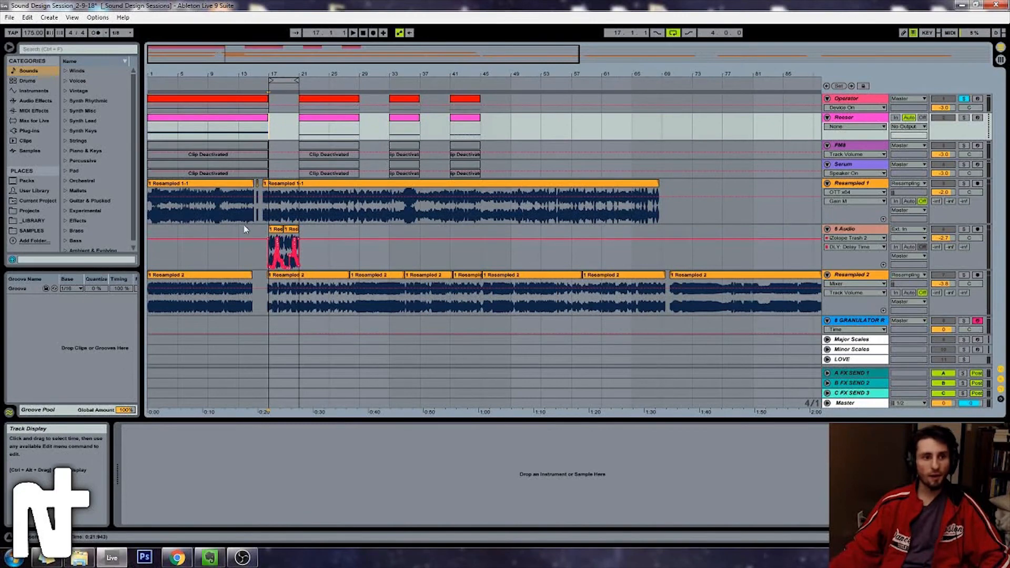
{"action": "left_click_drag", "start_coordinate": [302, 74], "coordinate": [348, 30]}
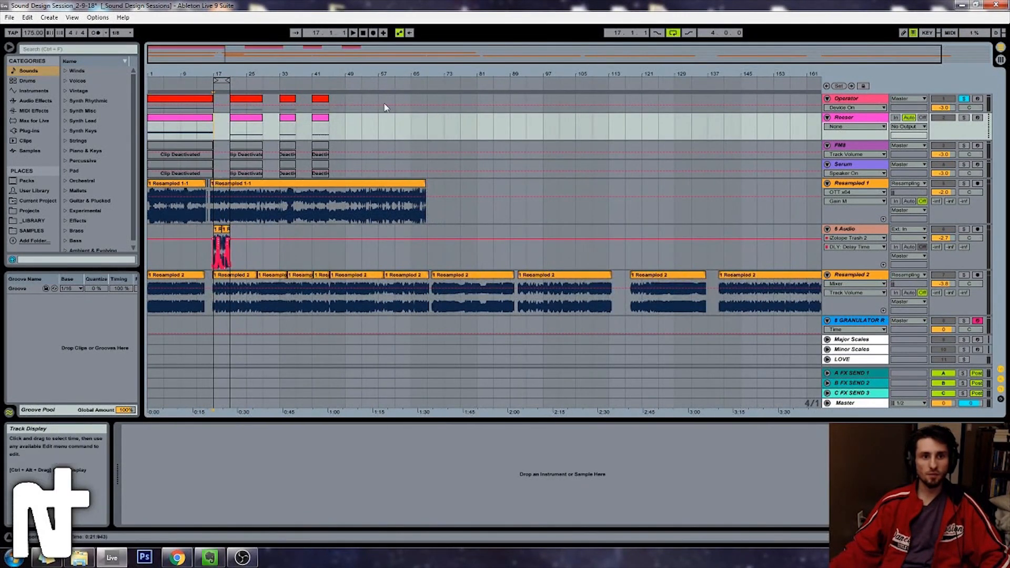
{"action": "left_click", "coordinate": [964, 274]}
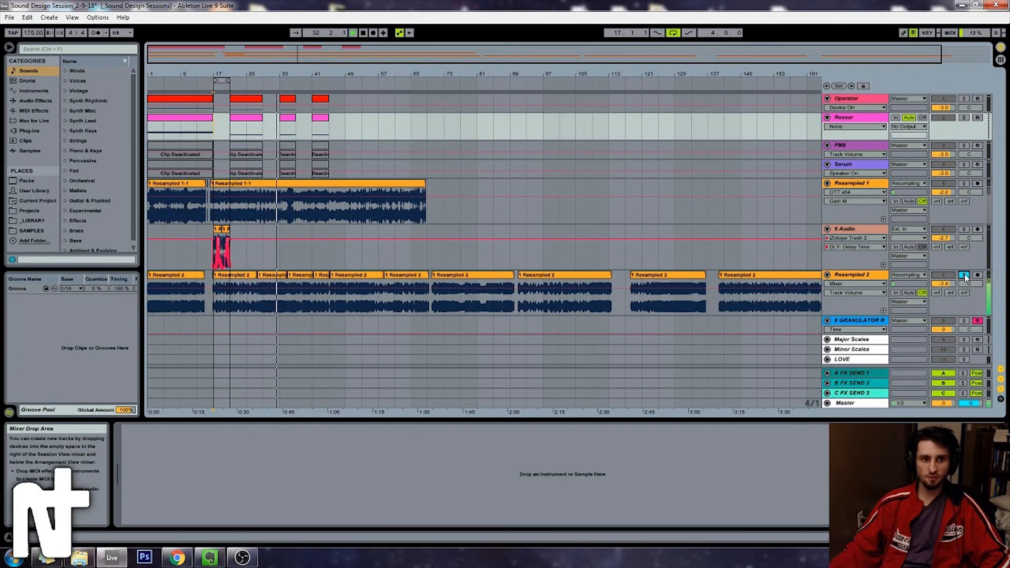
{"action": "left_click", "coordinate": [155, 84]}
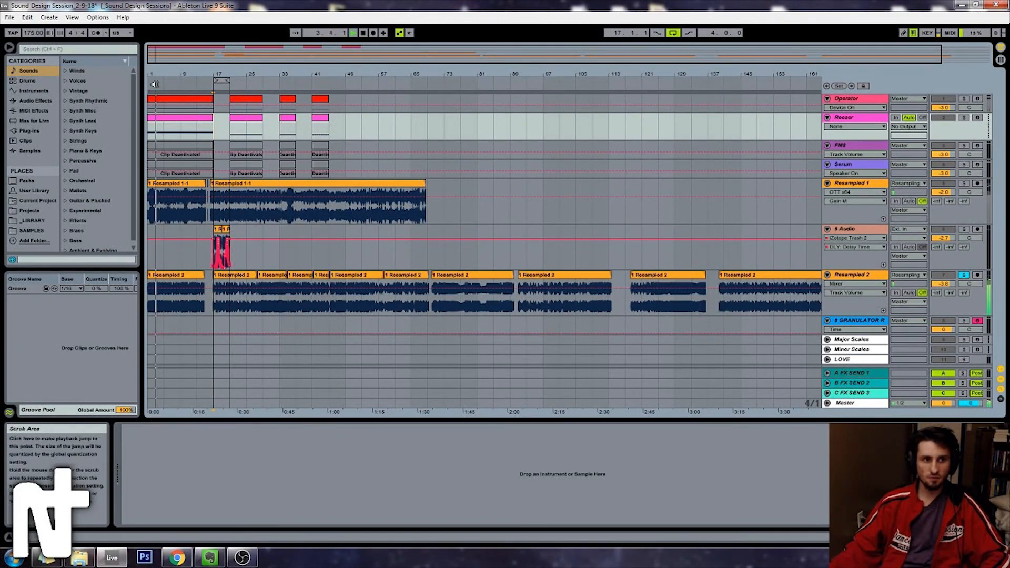
{"action": "left_click", "coordinate": [182, 85]}
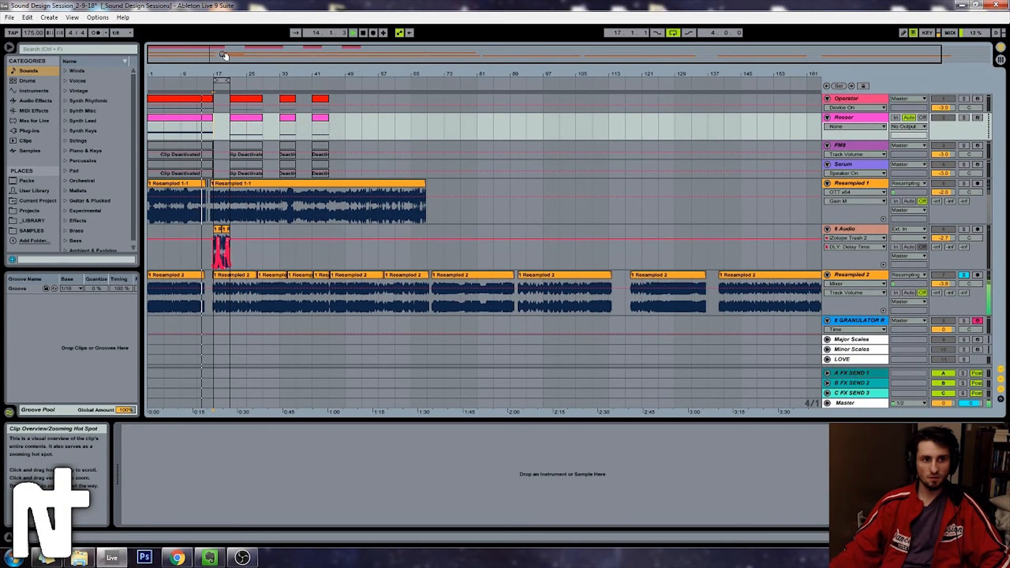
Step: Stop playback and compare the device chains of the Resampled 1 and 6 Audio tracks
{"action": "left_click", "coordinate": [850, 188]}
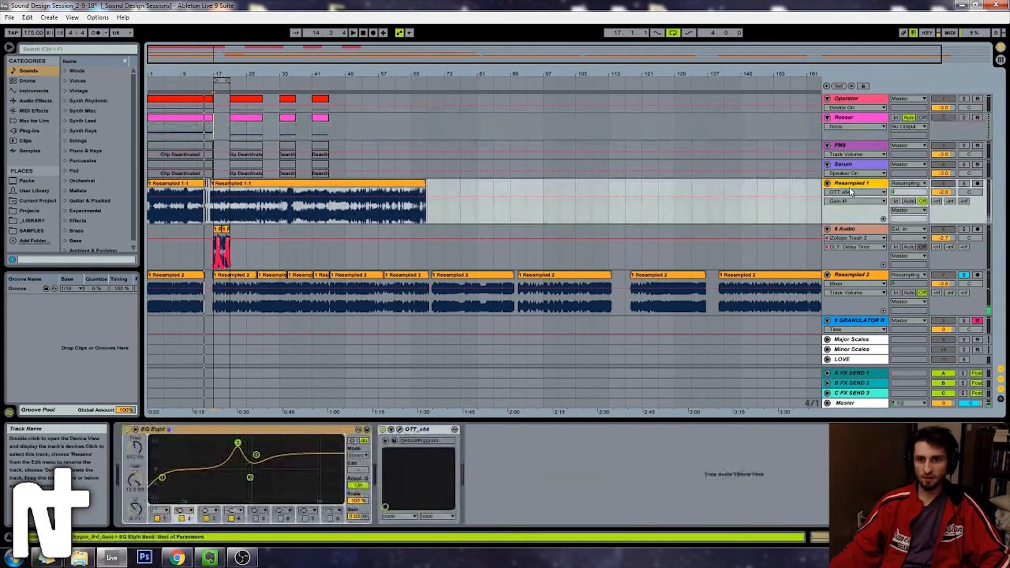
{"action": "left_click", "coordinate": [852, 121]}
{"action": "left_click", "coordinate": [846, 228]}
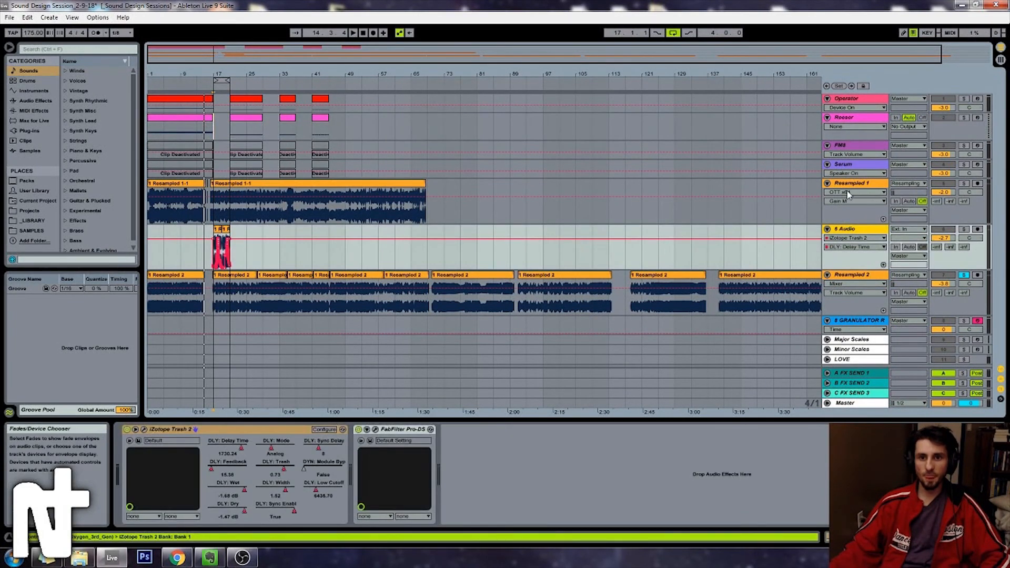
{"action": "left_click", "coordinate": [849, 184]}
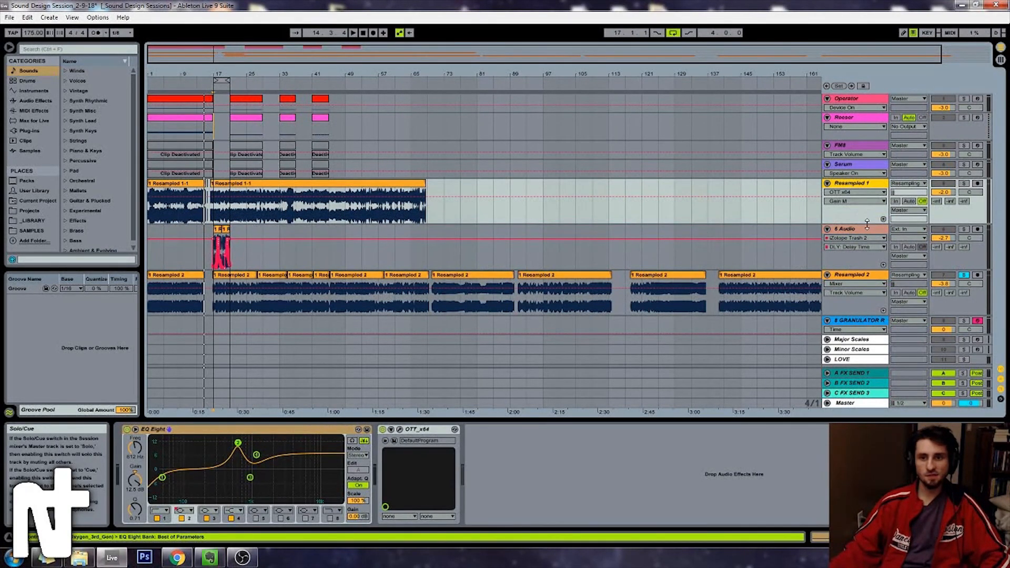
{"action": "left_click", "coordinate": [667, 244]}
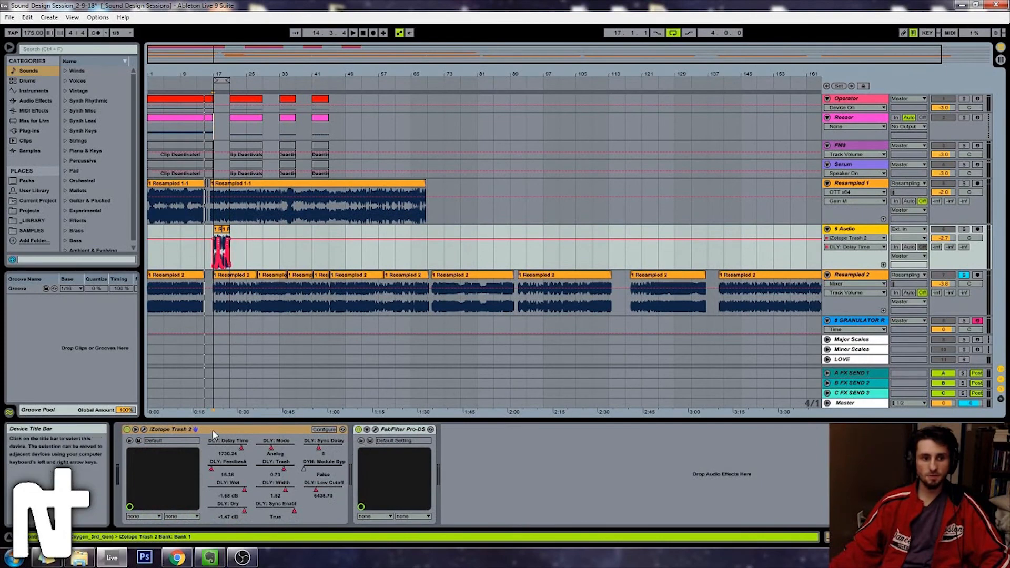
Step: Open iZotope Trash 2 on the 6 Audio track and look through its Trash, Filter 2, Convolve, Dynamics and Delay modules
{"action": "left_click", "coordinate": [145, 430]}
{"action": "left_click", "coordinate": [145, 430]}
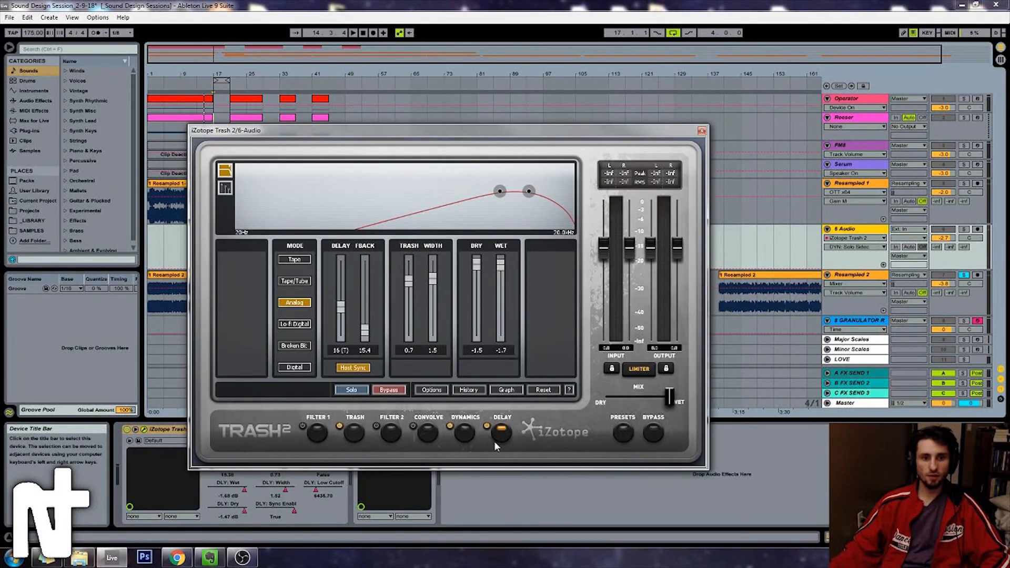
{"action": "left_click_drag", "start_coordinate": [471, 129], "coordinate": [571, 118]}
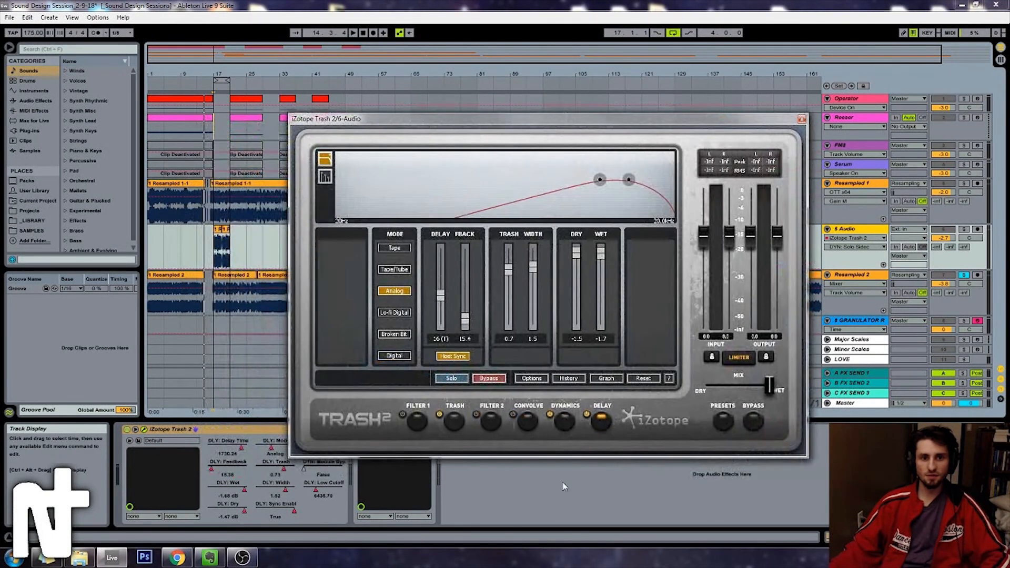
{"action": "left_click", "coordinate": [457, 423]}
{"action": "left_click", "coordinate": [482, 427]}
{"action": "left_click", "coordinate": [528, 423]}
{"action": "left_click", "coordinate": [564, 424]}
{"action": "left_click", "coordinate": [603, 424]}
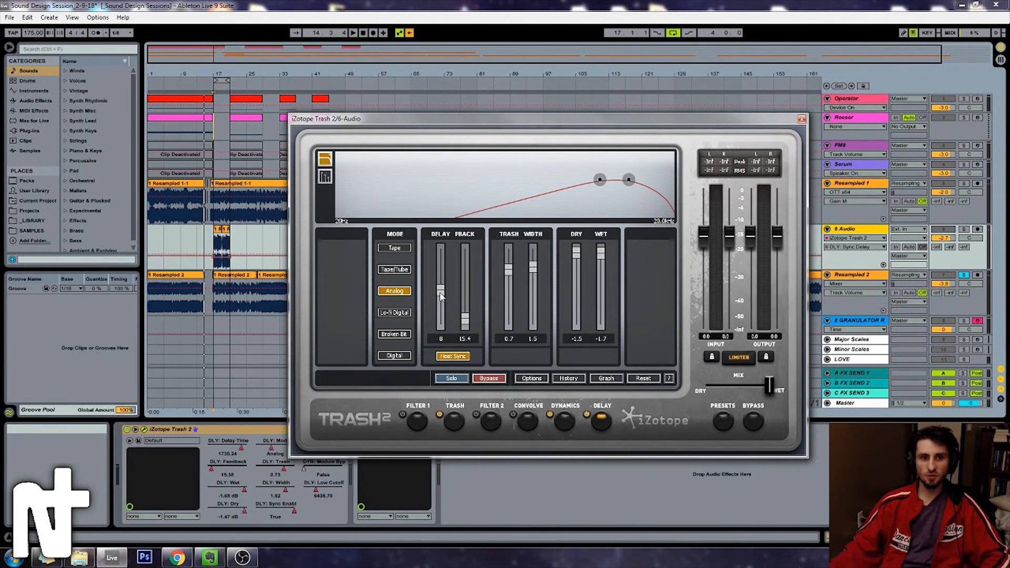
Step: Turn off the delay's host sync, set its delay time to 252.4, feedback to 35.0 and mode to Tape, and close Trash 2
{"action": "left_click", "coordinate": [442, 358]}
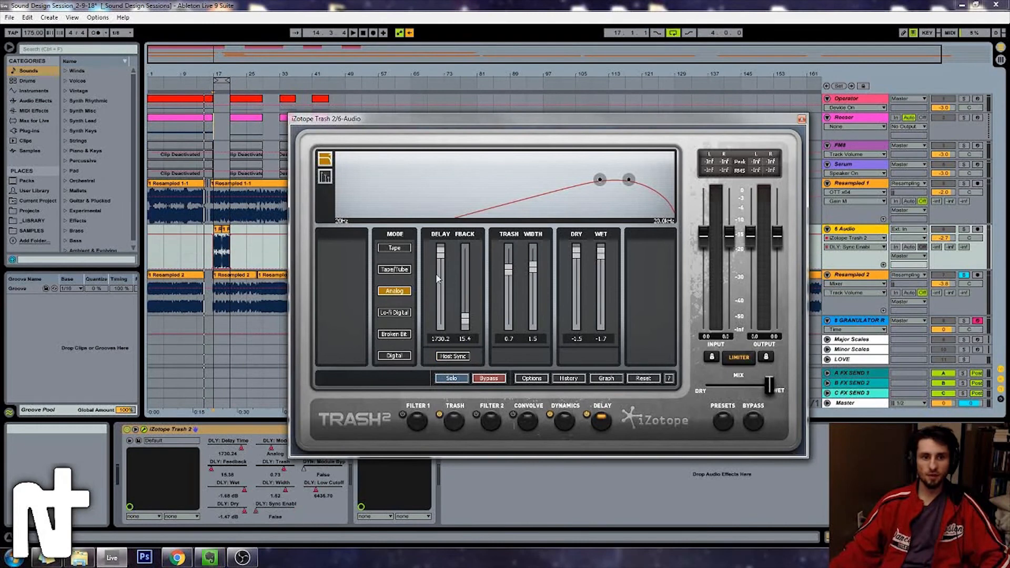
{"action": "left_click_drag", "start_coordinate": [440, 252], "coordinate": [440, 265]}
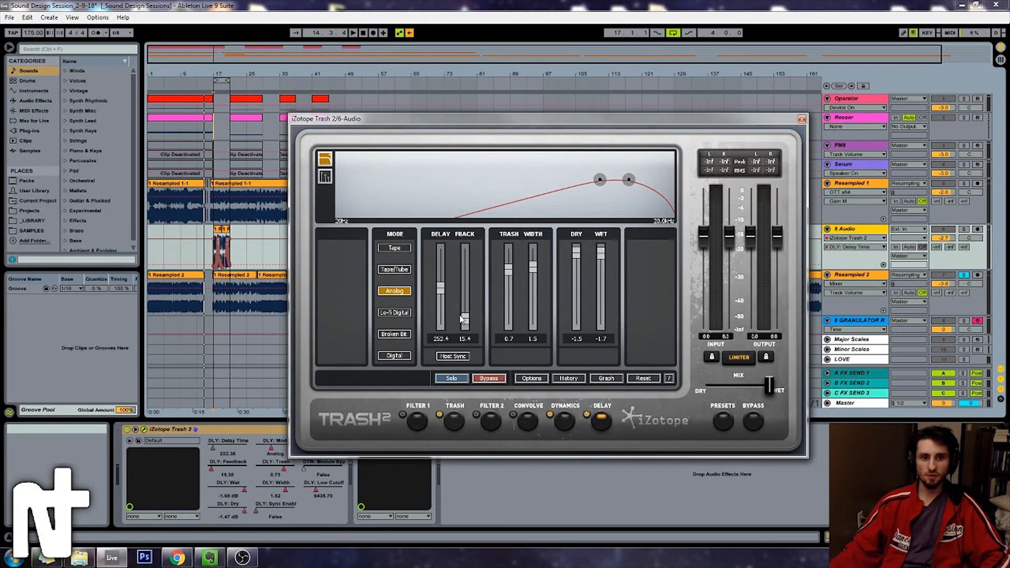
{"action": "left_click_drag", "start_coordinate": [465, 322], "coordinate": [467, 318]}
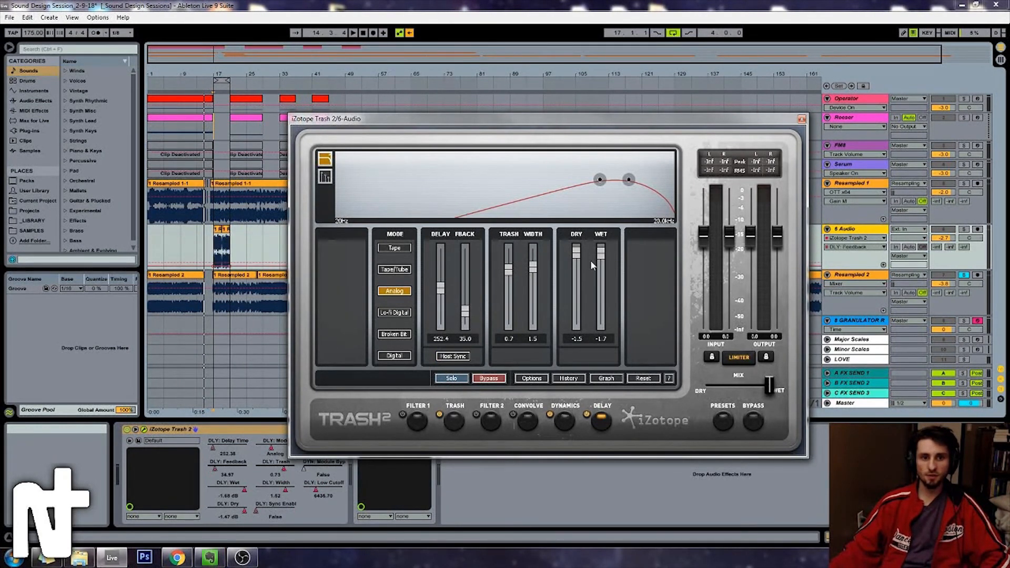
{"action": "left_click", "coordinate": [406, 250]}
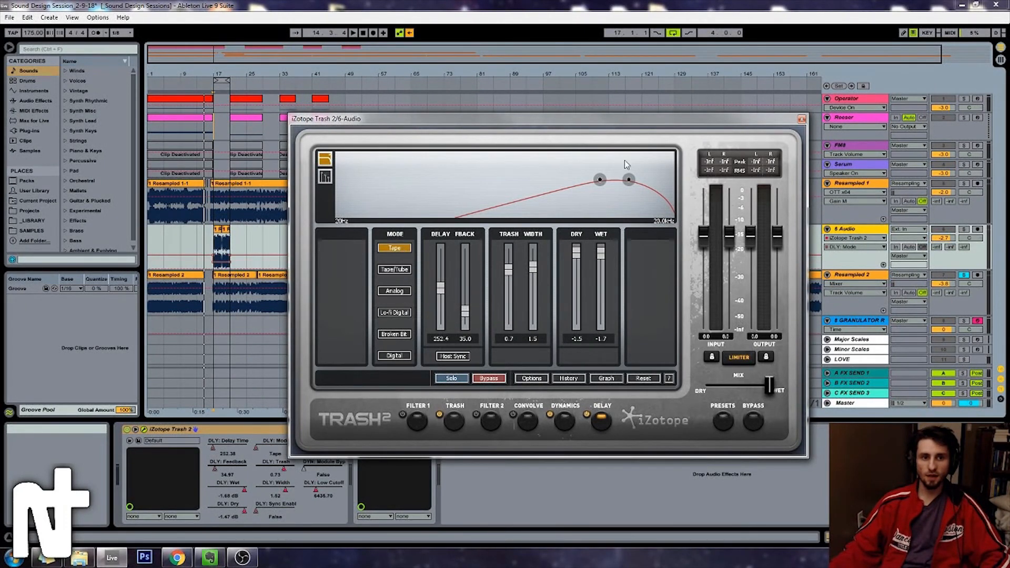
{"action": "left_click_drag", "start_coordinate": [596, 122], "coordinate": [760, 120]}
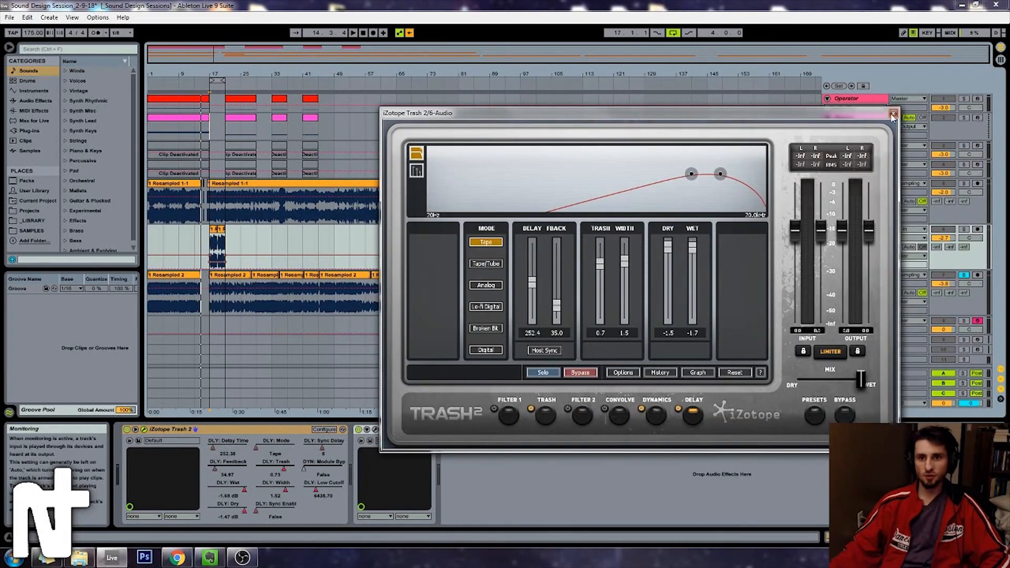
{"action": "left_click", "coordinate": [893, 116]}
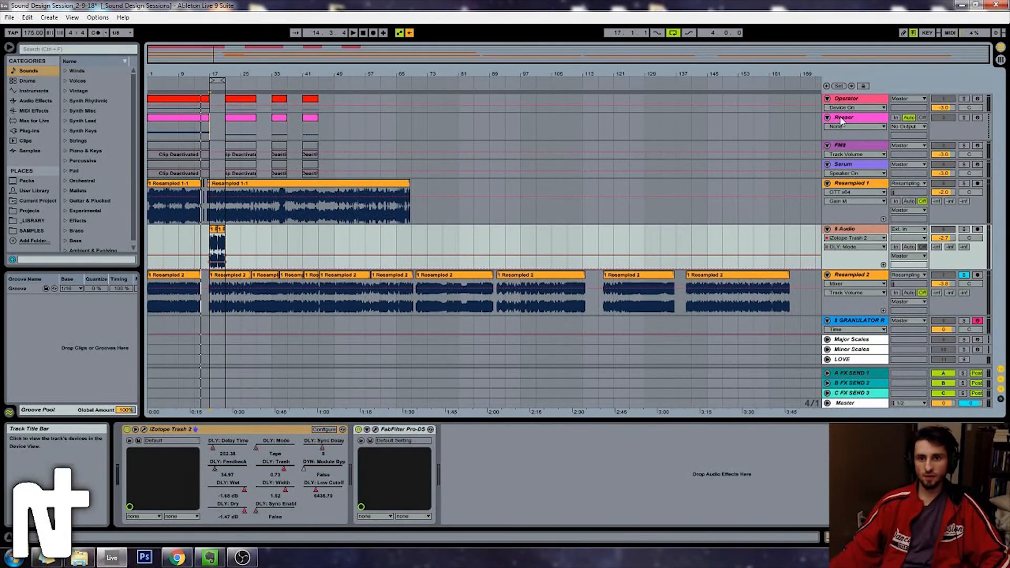
Step: Insert two new audio tracks after the Operator track, and move the Operator track below them
{"action": "left_click", "coordinate": [844, 101]}
{"action": "key", "text": "ctrl+t"}
{"action": "key", "text": "ctrl+t"}
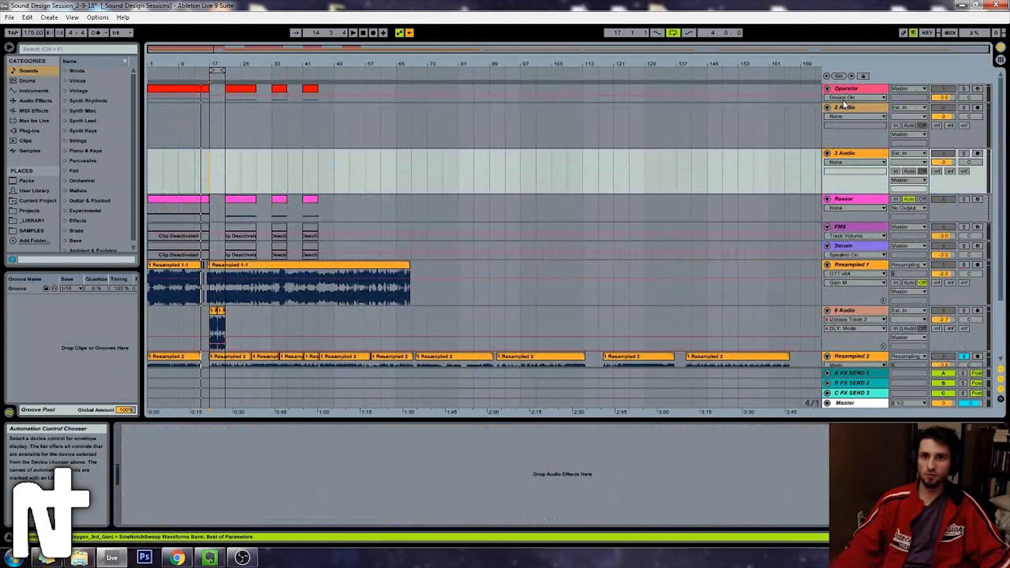
{"action": "left_click", "coordinate": [840, 108]}
{"action": "left_click_drag", "start_coordinate": [852, 90], "coordinate": [846, 190]}
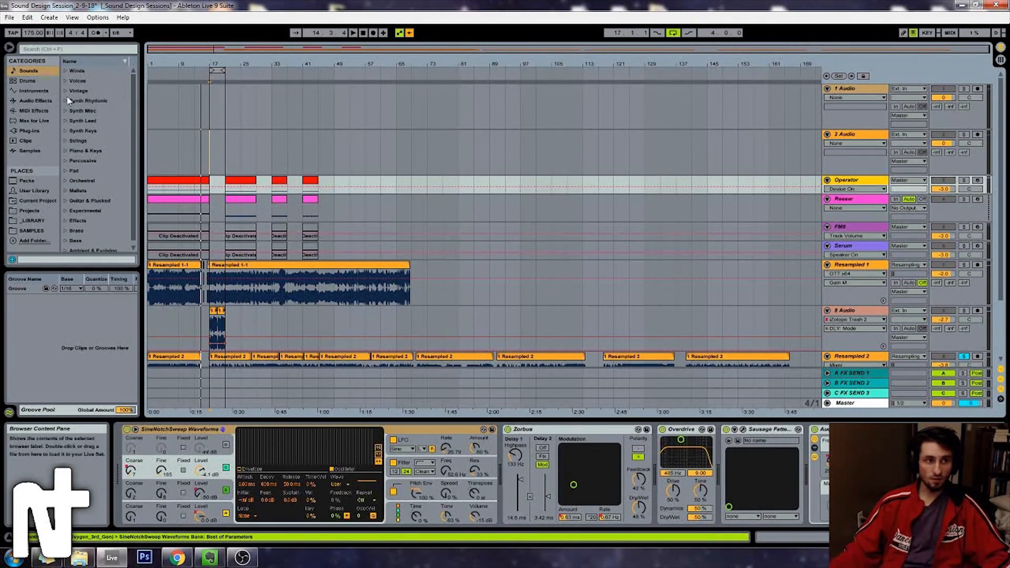
Step: Browse the FOLEY texture samples in the _LIBRARY folder and preview the Cymatics sounds
{"action": "left_click", "coordinate": [33, 91]}
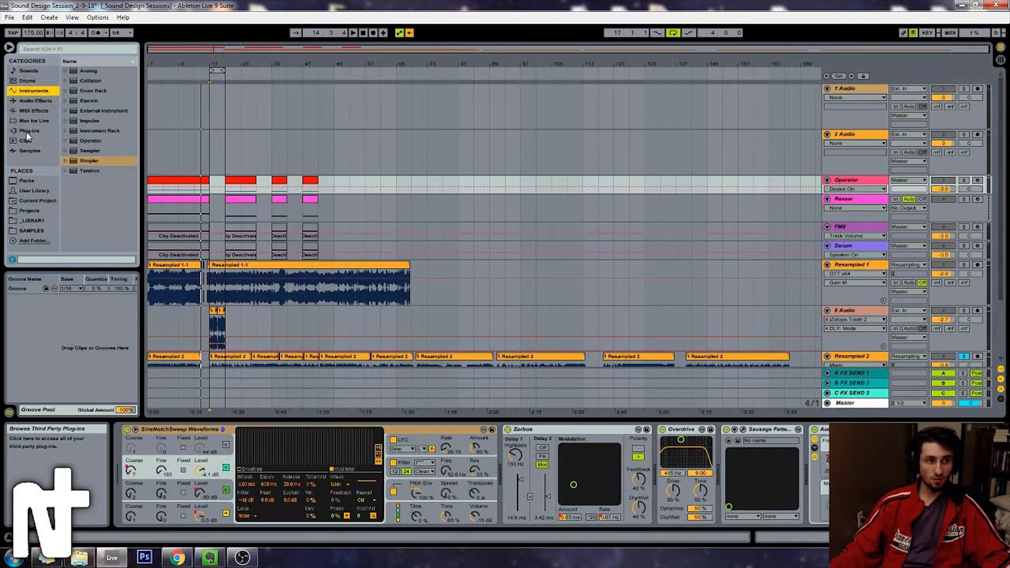
{"action": "left_click", "coordinate": [24, 221]}
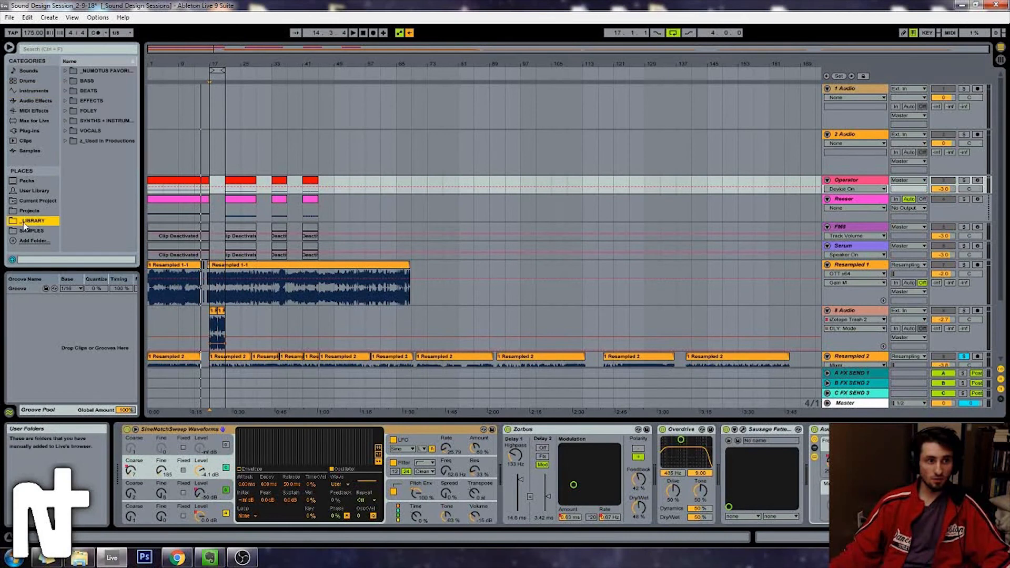
{"action": "left_click", "coordinate": [66, 111]}
{"action": "left_click", "coordinate": [73, 141]}
{"action": "scroll", "coordinate": [109, 84], "scroll_direction": "down", "scroll_amount": 5}
{"action": "scroll", "coordinate": [109, 87], "scroll_direction": "down", "scroll_amount": 5}
{"action": "left_click", "coordinate": [92, 151]}
{"action": "left_click", "coordinate": [108, 191]}
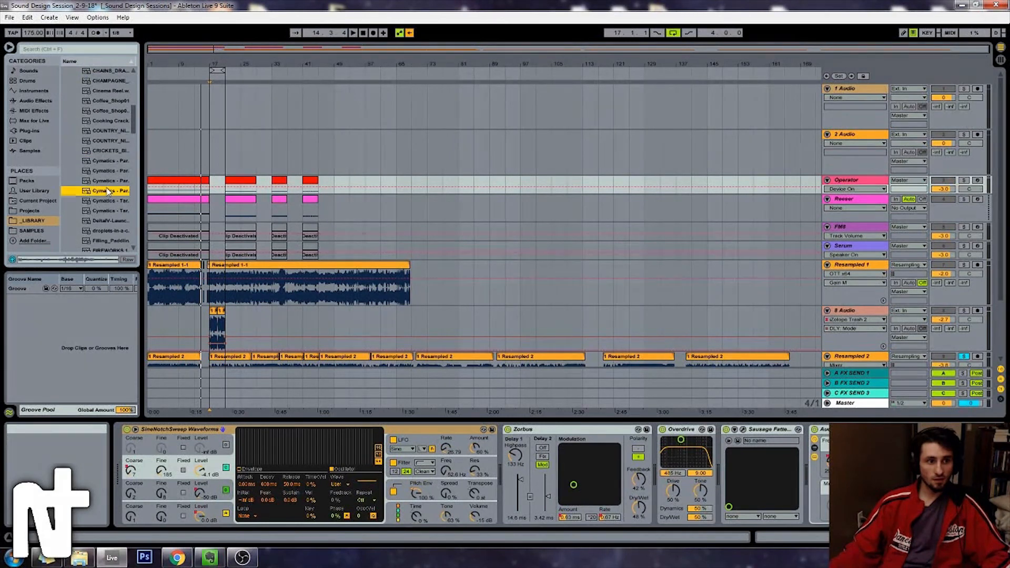
Step: Place a Cymatics Target texture sample at bar 1 of the 1 Audio track, and set the loop around the clip
{"action": "left_click", "coordinate": [98, 212]}
{"action": "left_click_drag", "start_coordinate": [103, 211], "coordinate": [152, 119]}
{"action": "key", "text": "ctrl+l"}
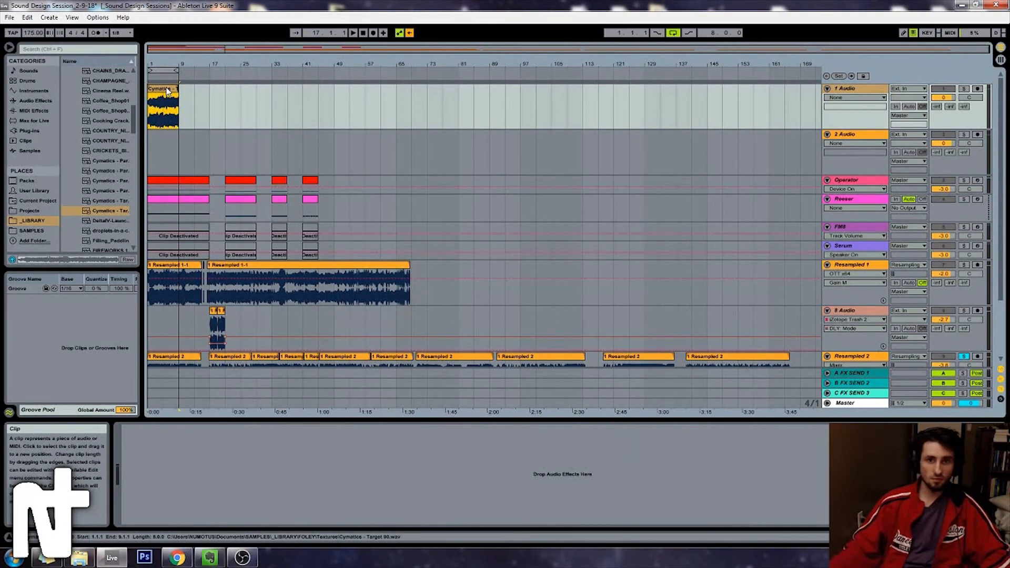
Step: Search the browser for "trash 2" and load iZotope Trash 2 onto the 1 Audio track
{"action": "left_click", "coordinate": [863, 89]}
{"action": "left_click", "coordinate": [210, 107]}
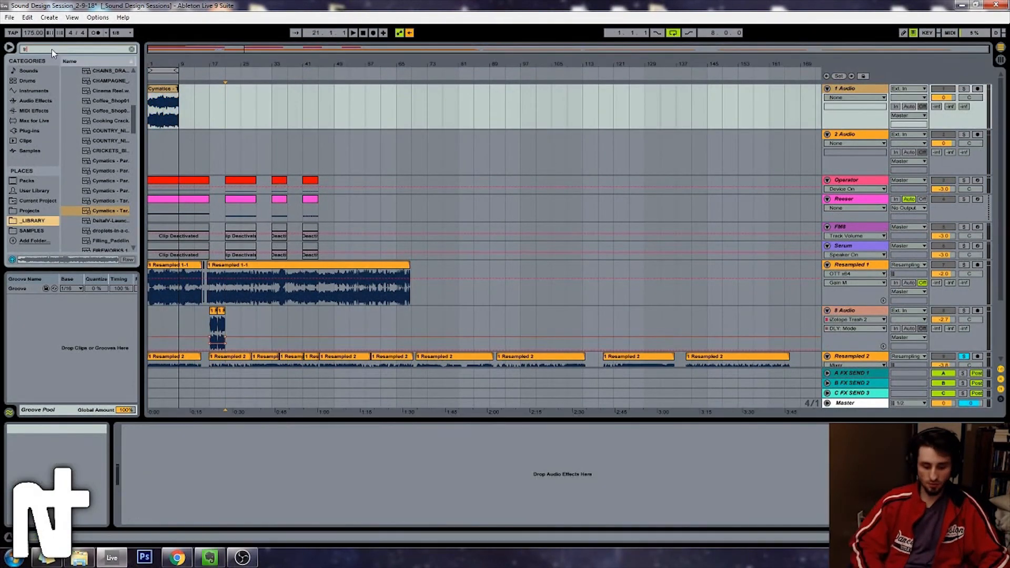
{"action": "key", "text": "ctrl+f"}
{"action": "type", "text": "trash 2"}
{"action": "key", "text": "Return"}
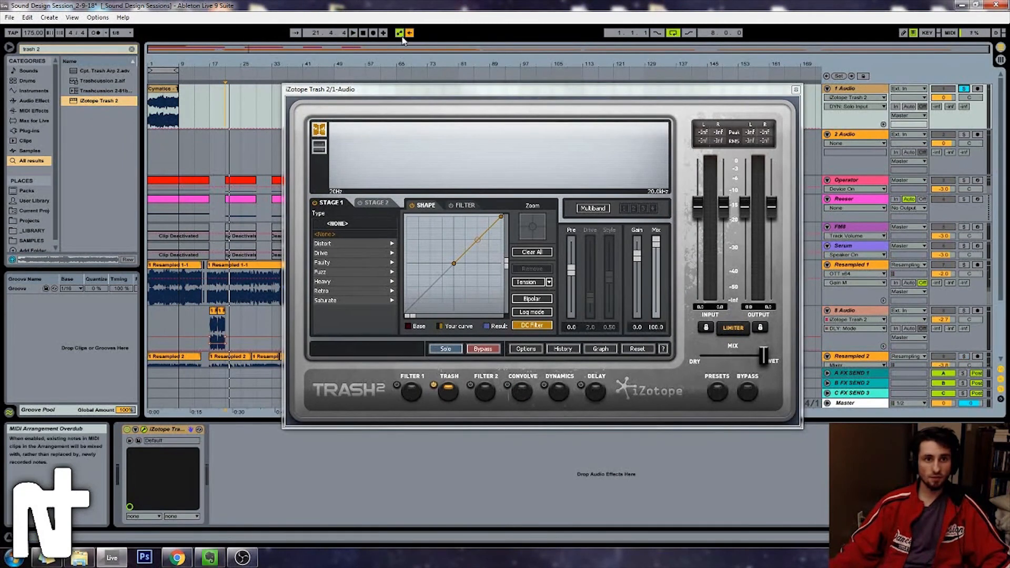
Step: During playback, bypass the Trash module and enable the Delay module with its wet level at 0.0 and dry level at -Inf
{"action": "key", "text": "space"}
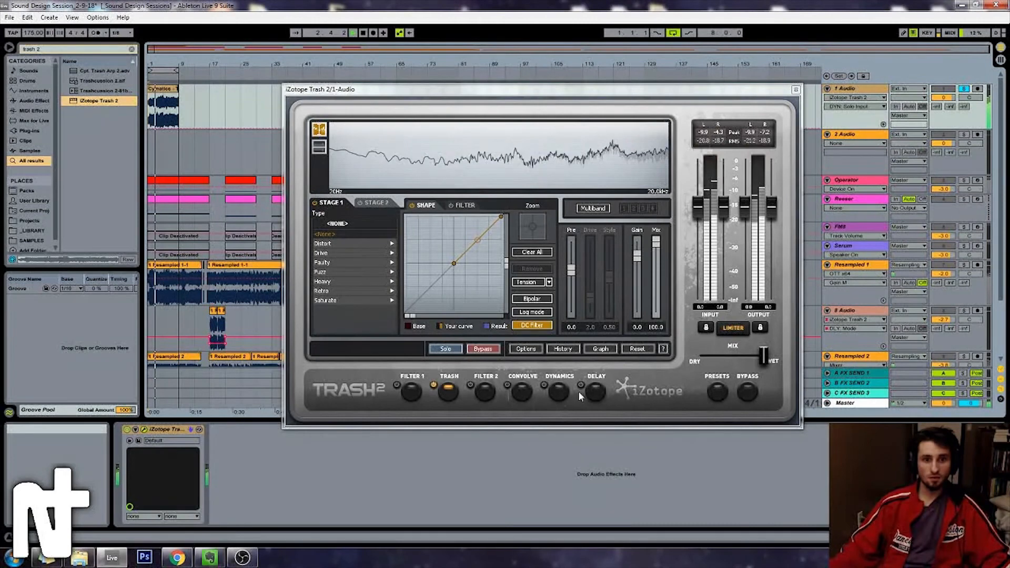
{"action": "left_click", "coordinate": [433, 386]}
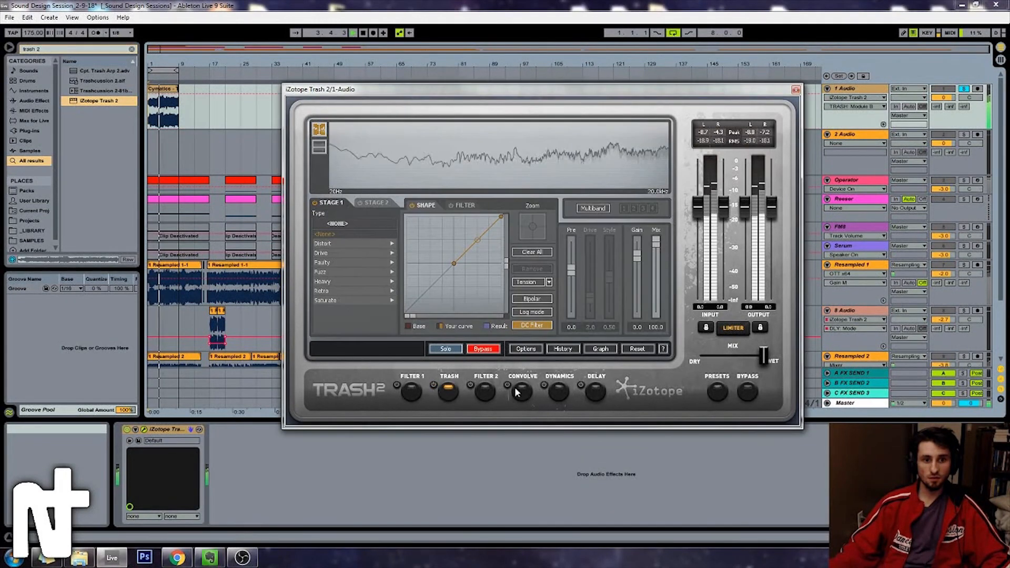
{"action": "left_click", "coordinate": [581, 386]}
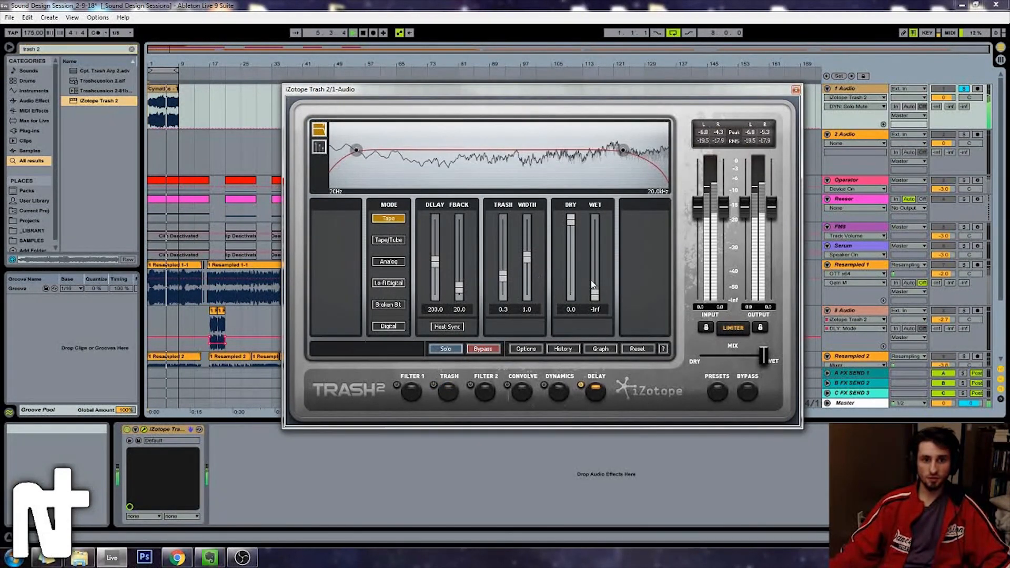
{"action": "left_click_drag", "start_coordinate": [593, 299], "coordinate": [572, 188]}
{"action": "left_click_drag", "start_coordinate": [572, 223], "coordinate": [572, 298]}
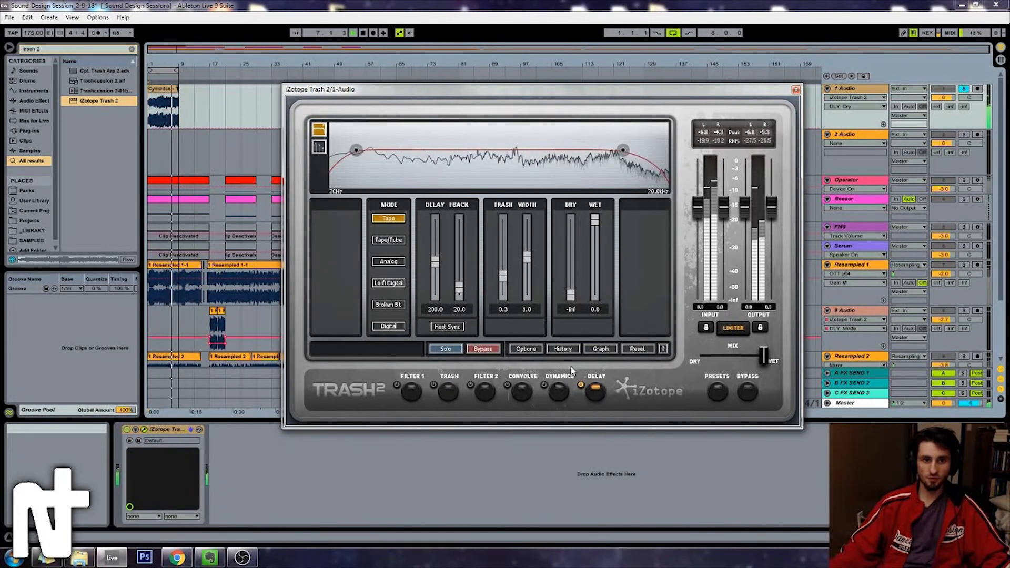
Step: Audition the delay with its time set to 74.0 and its feedback raised to 148.3
{"action": "left_click_drag", "start_coordinate": [436, 262], "coordinate": [429, 234]}
{"action": "left_click_drag", "start_coordinate": [463, 295], "coordinate": [462, 249]}
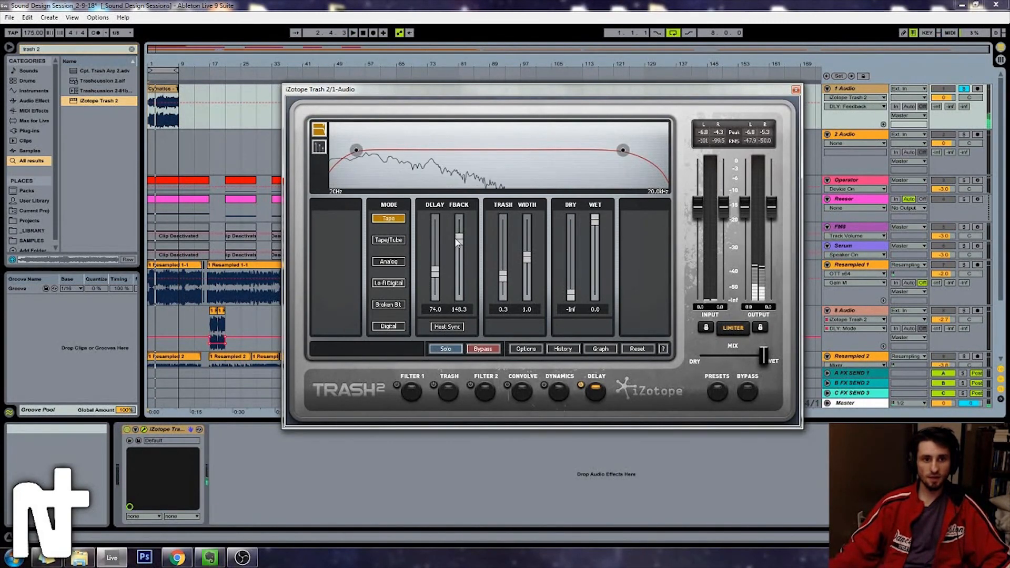
{"action": "left_click_drag", "start_coordinate": [456, 242], "coordinate": [465, 148]}
{"action": "left_click_drag", "start_coordinate": [459, 99], "coordinate": [465, 91]}
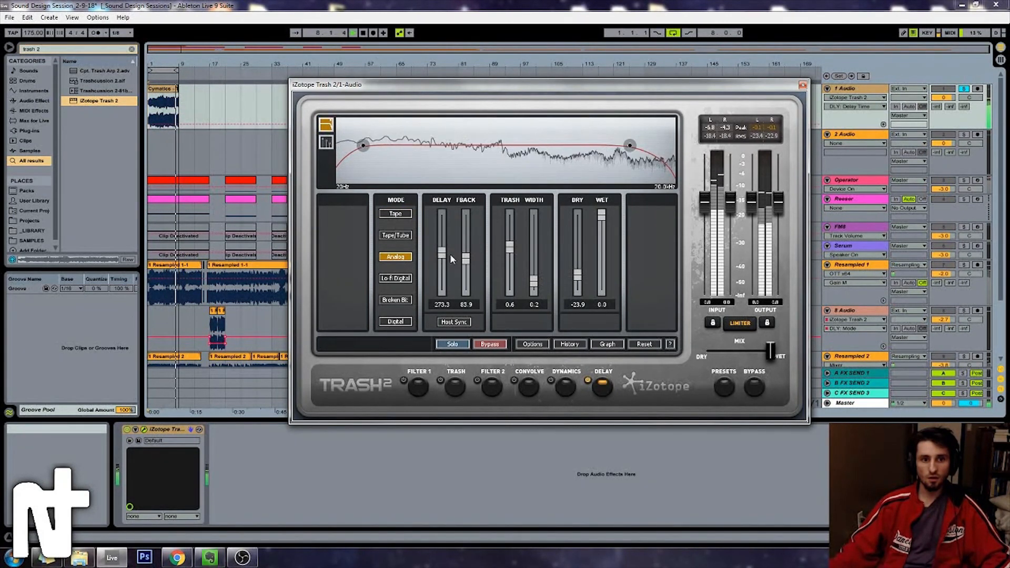
Step: Set the delay's dry level to -Inf, width to 1.0, feedback to 0.0 and delay time to 0.1, and close Trash 2
{"action": "left_click_drag", "start_coordinate": [571, 280], "coordinate": [535, 252]}
{"action": "left_click_drag", "start_coordinate": [465, 268], "coordinate": [465, 291]}
{"action": "left_click_drag", "start_coordinate": [442, 253], "coordinate": [443, 298]}
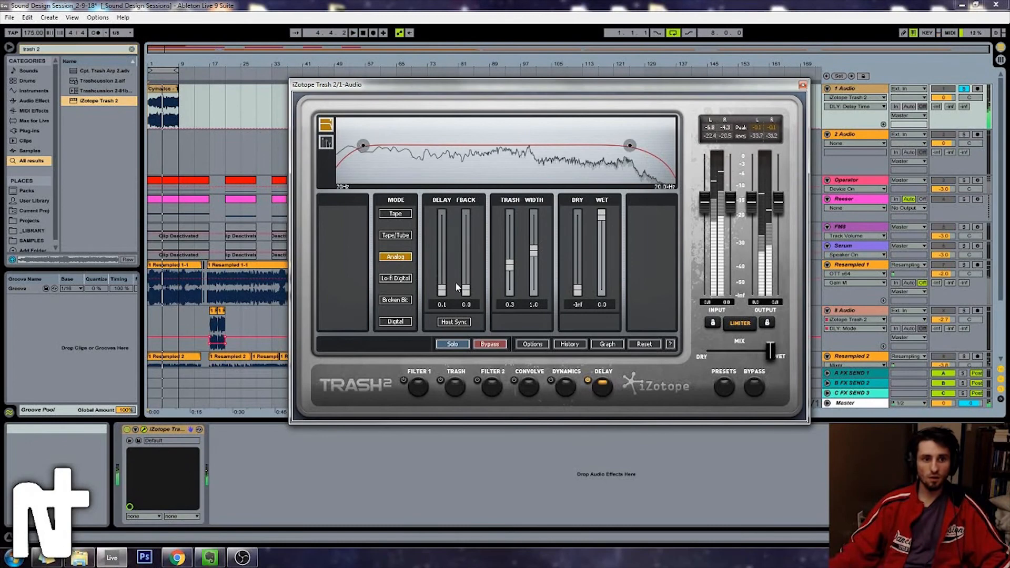
{"action": "left_click", "coordinate": [802, 85]}
Step: Delete the texture clip from the 1 Audio track, and clear the browser search to list the plug-ins
{"action": "left_click", "coordinate": [149, 87]}
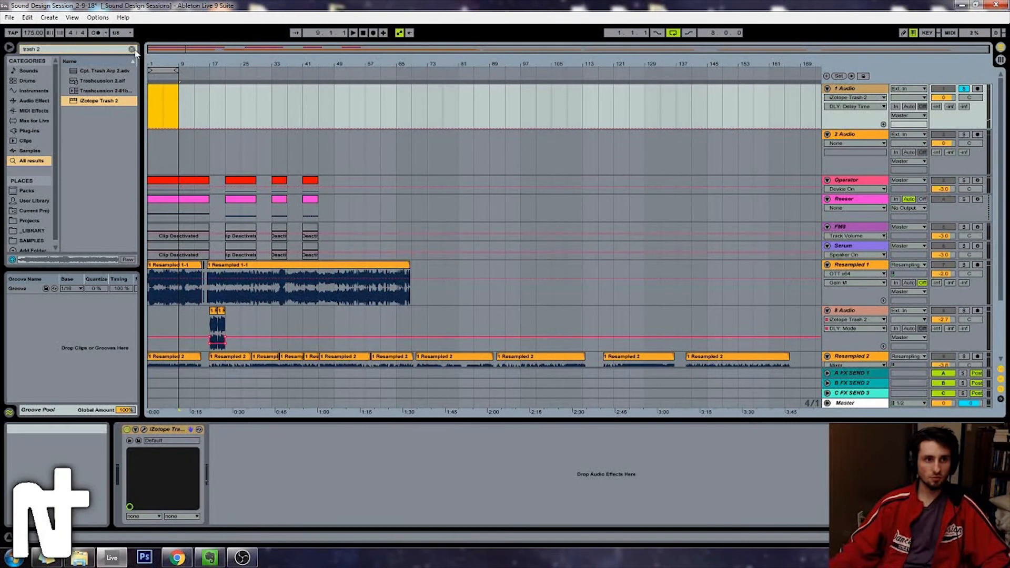
{"action": "left_click", "coordinate": [29, 131]}
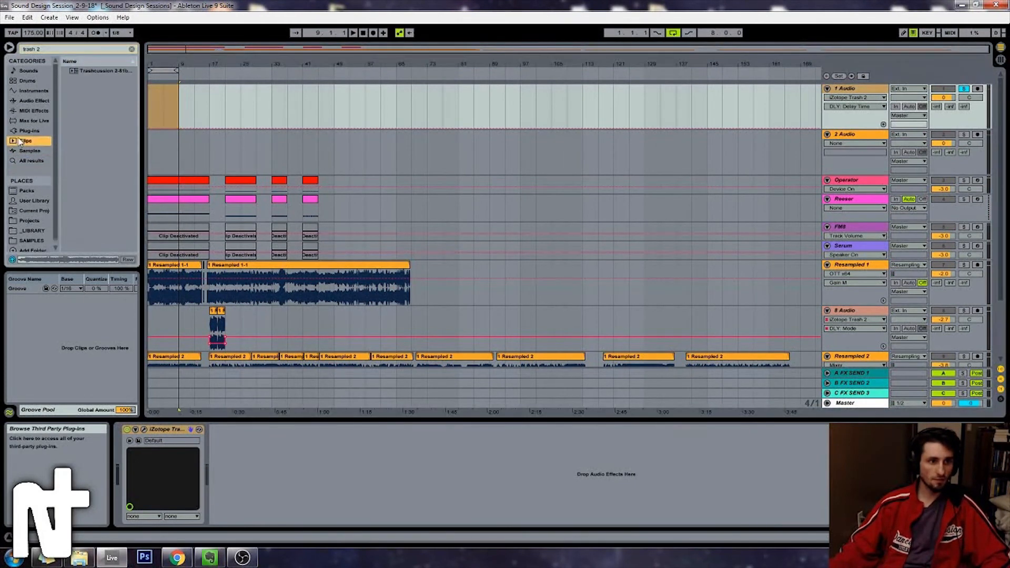
{"action": "left_click", "coordinate": [131, 50]}
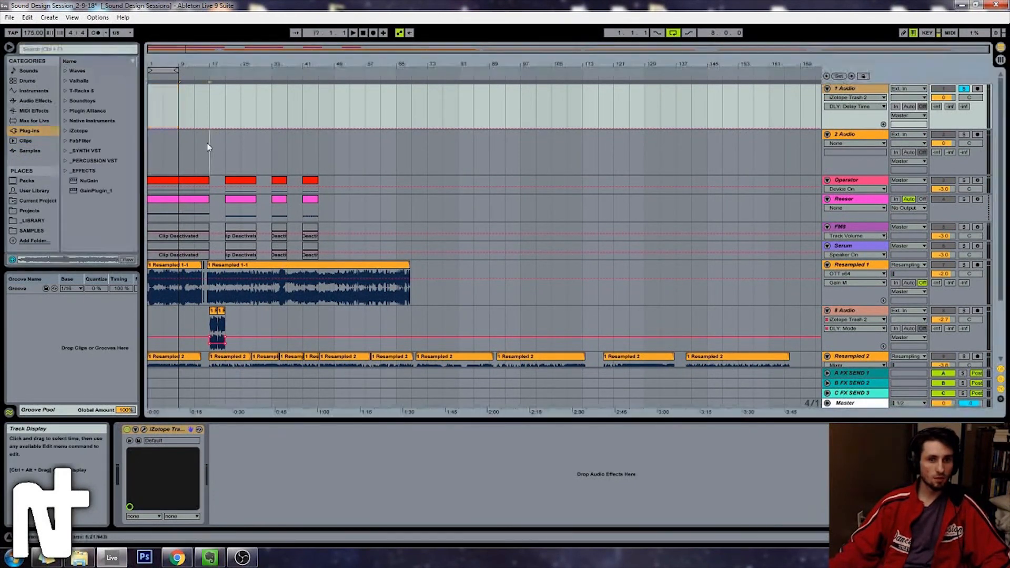
Step: Check the device chains of the Reeser, FM8 and Serum tracks
{"action": "left_click", "coordinate": [209, 143]}
{"action": "left_click", "coordinate": [868, 200]}
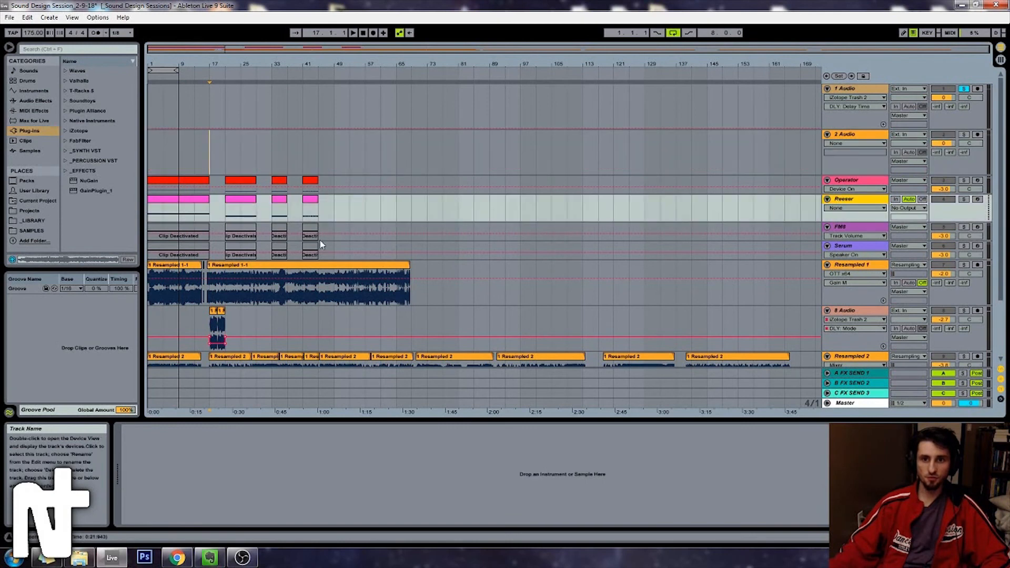
{"action": "left_click", "coordinate": [872, 229]}
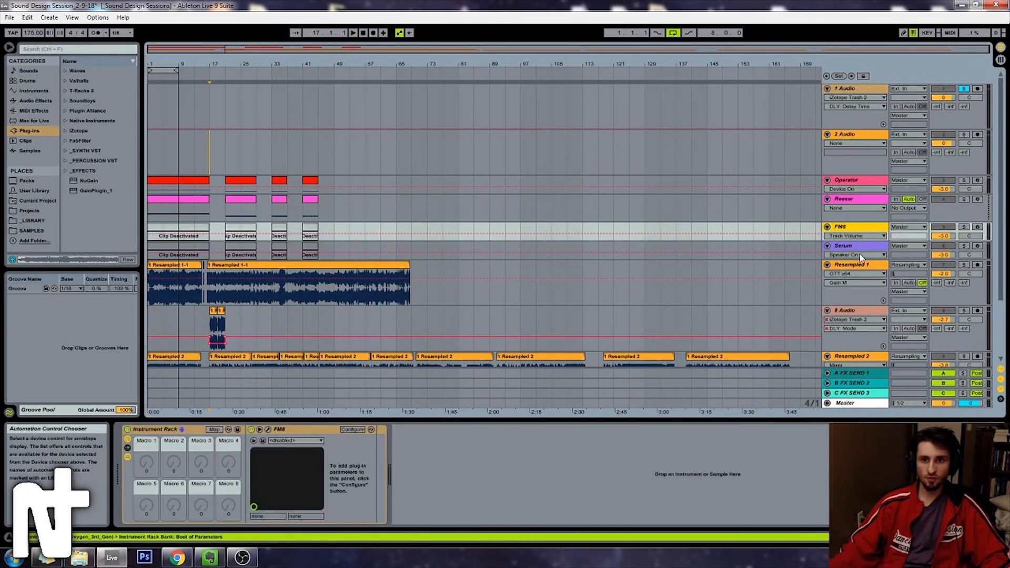
{"action": "left_click", "coordinate": [862, 245]}
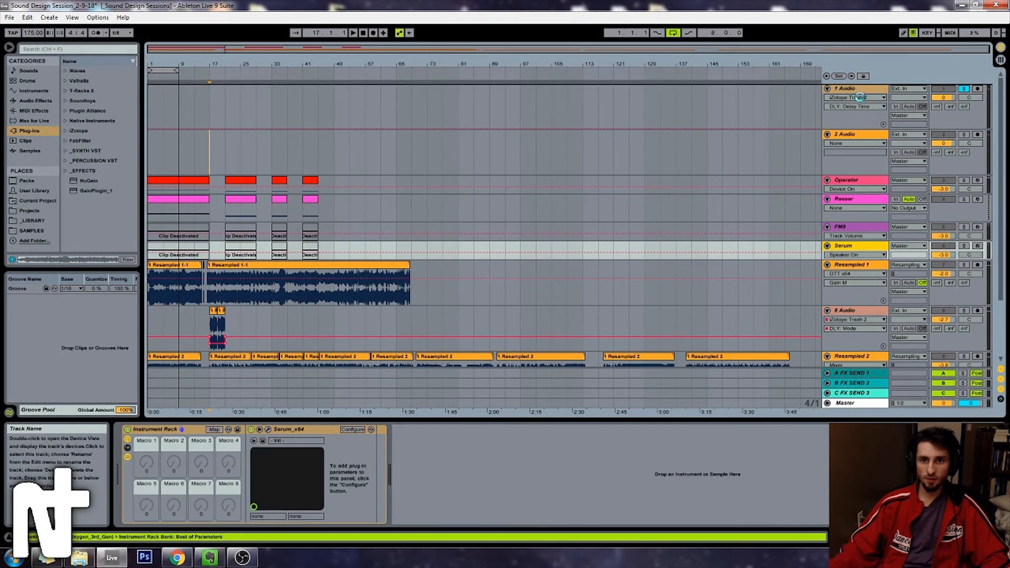
Step: Move the Serum track to the top of the arrangement and delete the 1 Audio track
{"action": "left_click_drag", "start_coordinate": [861, 246], "coordinate": [860, 97]}
{"action": "left_click", "coordinate": [860, 108]}
{"action": "key", "text": "Delete"}
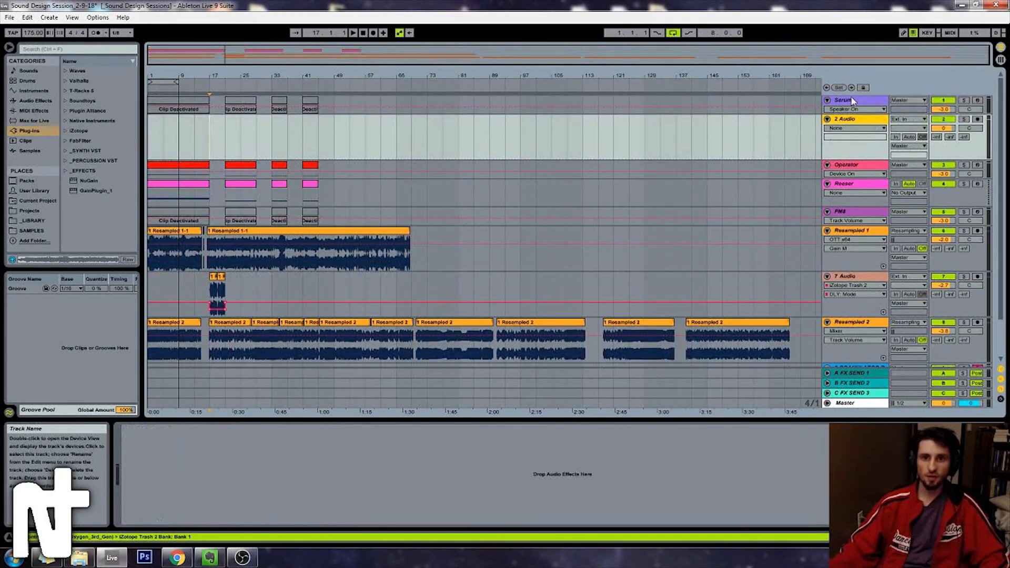
Step: Open the Serum instrument, and audition its soloed track with the first clip activated and looped
{"action": "left_click", "coordinate": [853, 101]}
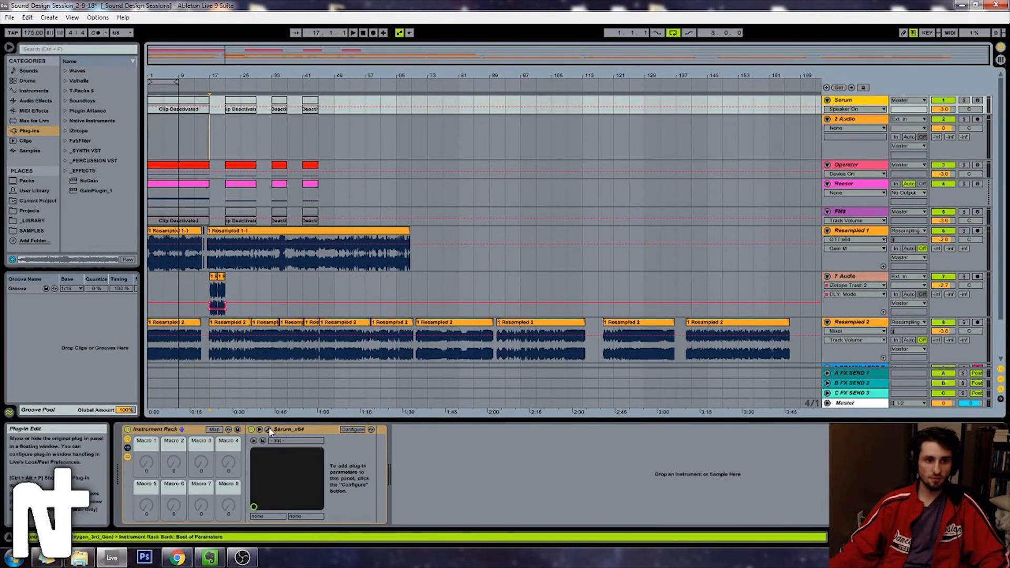
{"action": "left_click", "coordinate": [182, 103]}
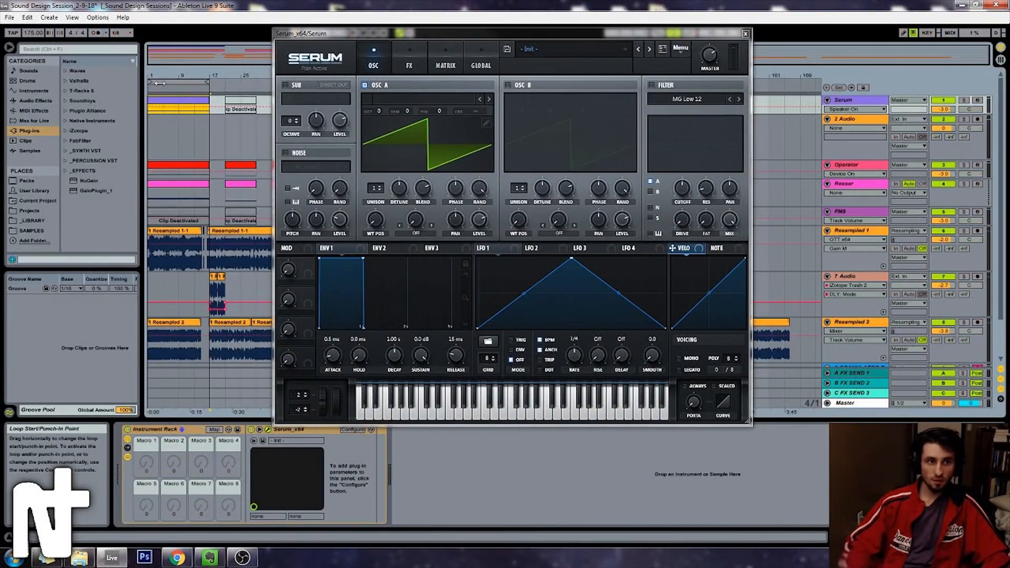
{"action": "left_click", "coordinate": [963, 99]}
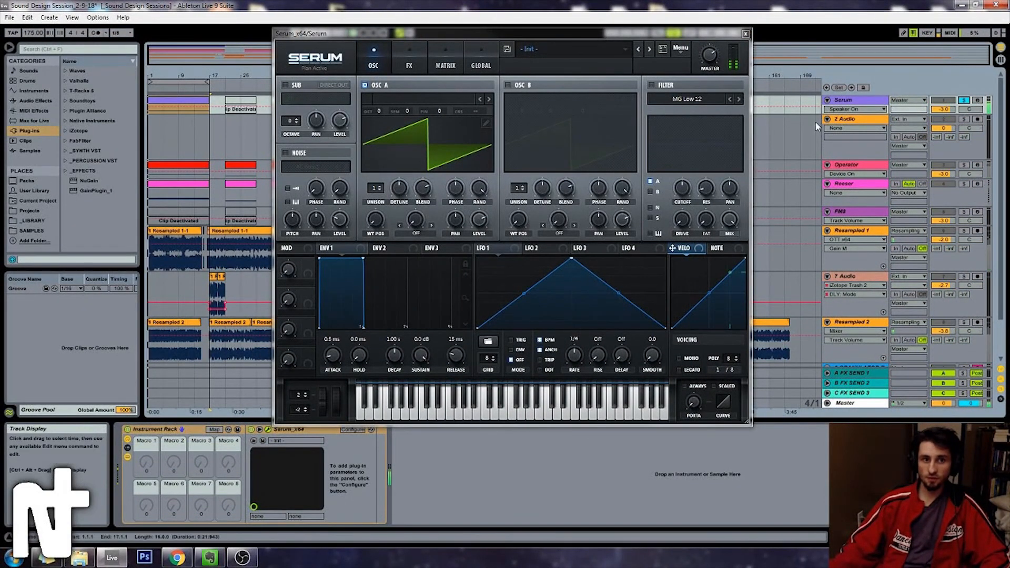
Step: Enable oscillator B, and load the Spectral wavetable Phase Werb [SL] into oscillator A with an adjusted wavetable position
{"action": "left_click", "coordinate": [508, 85]}
{"action": "left_click", "coordinate": [433, 100]}
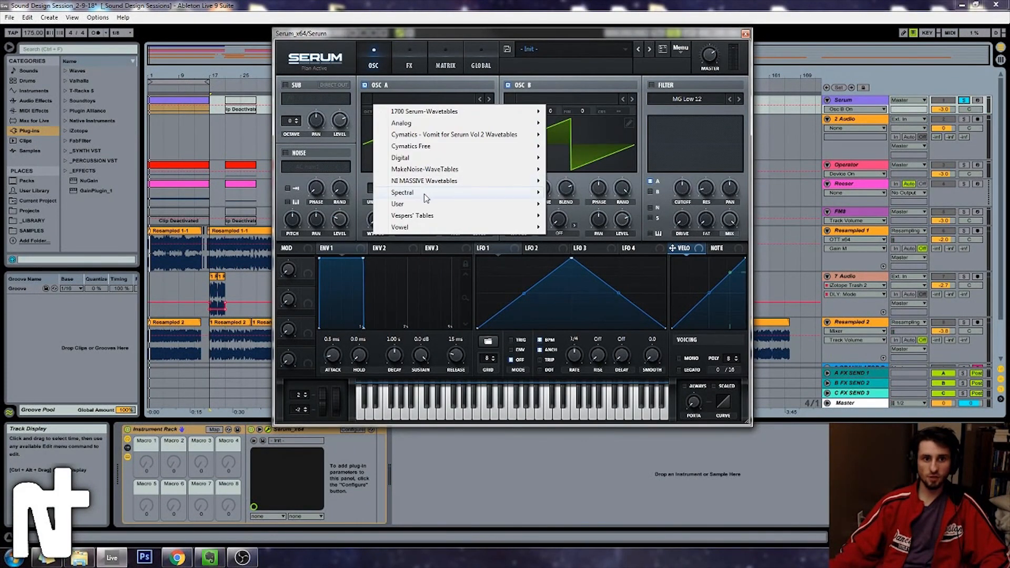
{"action": "mouse_move", "coordinate": [424, 194]}
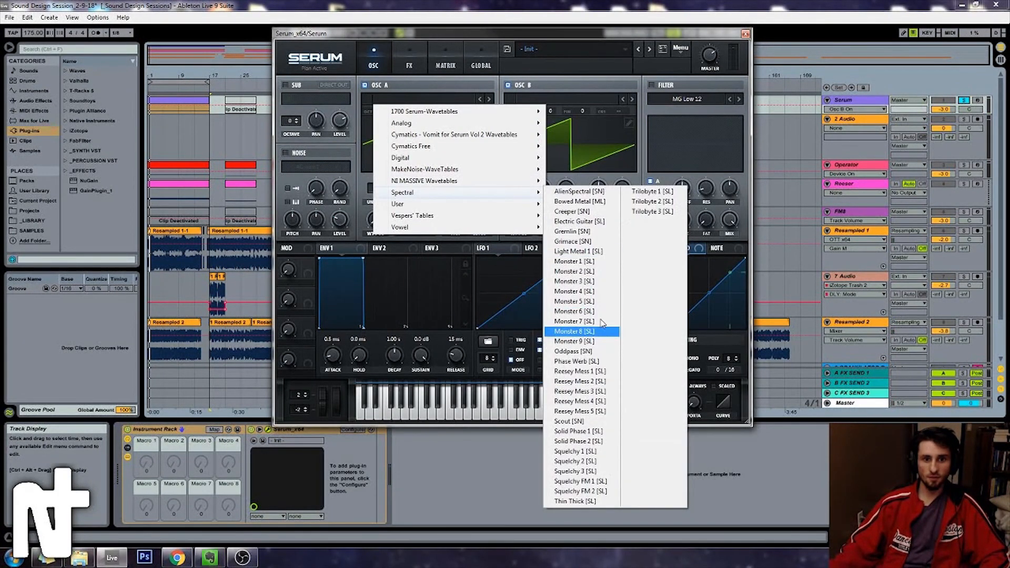
{"action": "left_click", "coordinate": [595, 367]}
{"action": "left_click_drag", "start_coordinate": [375, 220], "coordinate": [385, 162]}
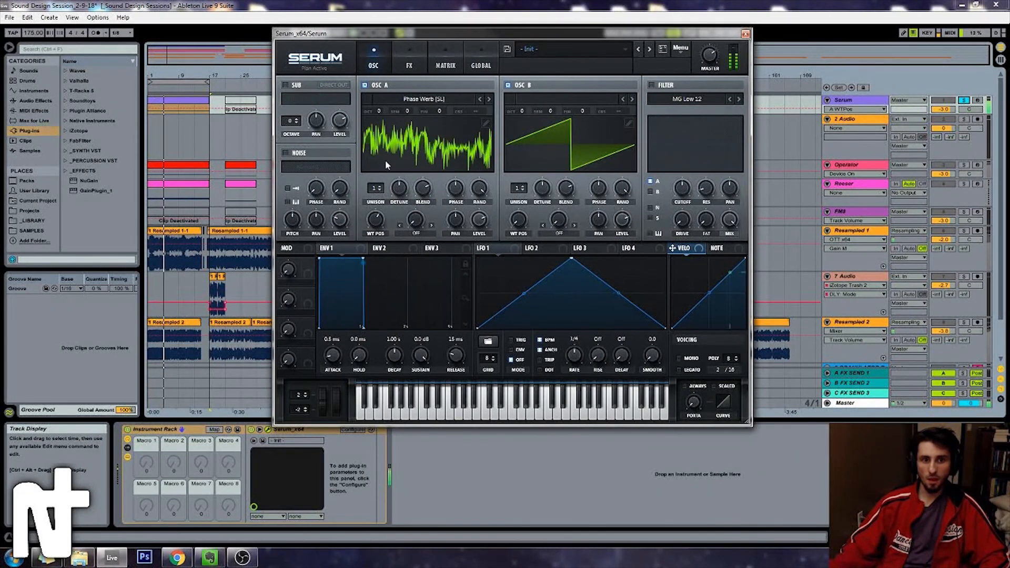
Step: Set oscillator B to Mirror warp with 4 unison voices, and give oscillator A 2 unison voices
{"action": "left_click", "coordinate": [556, 233]}
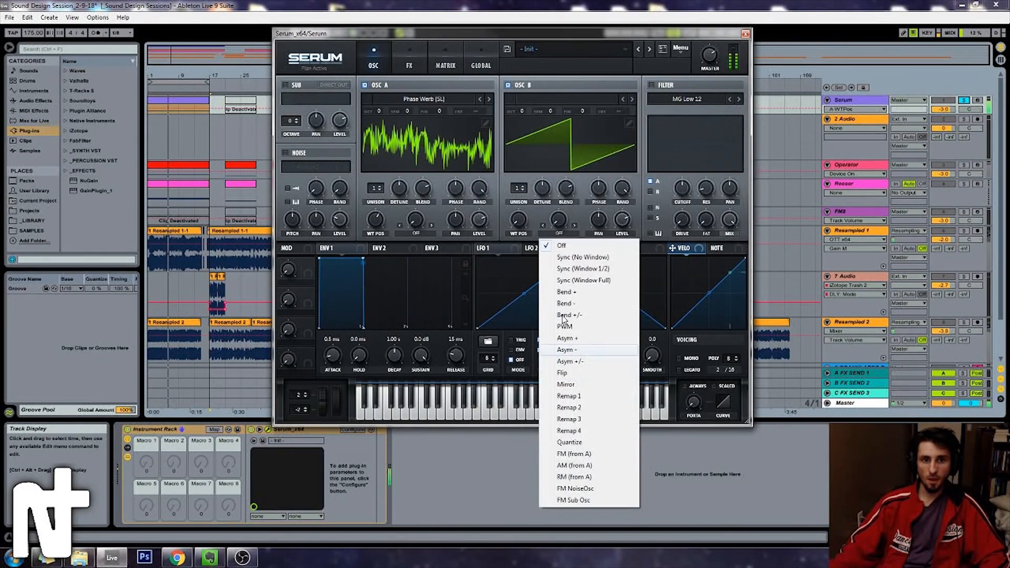
{"action": "left_click", "coordinate": [565, 385]}
{"action": "mouse_move", "coordinate": [559, 219]}
{"action": "left_mouse_down"}
{"action": "mouse_move", "coordinate": [559, 173]}
{"action": "mouse_move", "coordinate": [522, 182]}
{"action": "mouse_move", "coordinate": [542, 229]}
{"action": "left_mouse_up"}
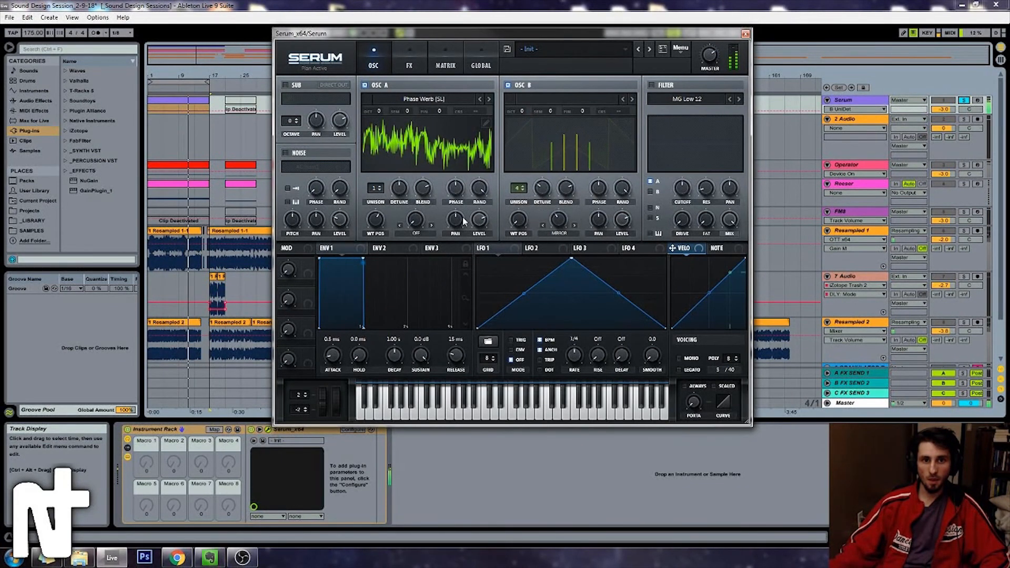
{"action": "left_click_drag", "start_coordinate": [375, 193], "coordinate": [401, 221]}
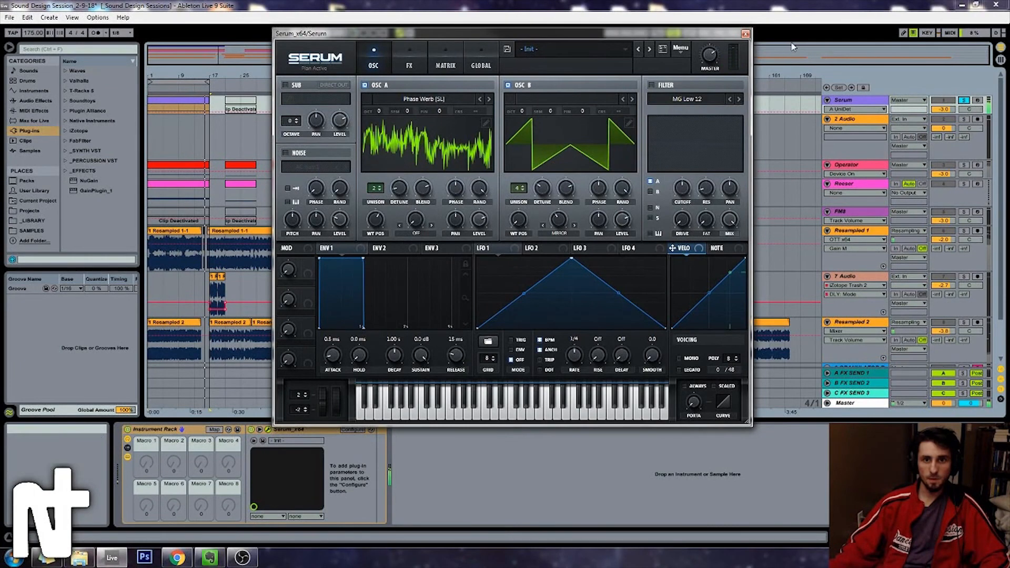
Step: Modulate oscillator A's wavetable position with LFO 1 at a 4 bar rate, and adjust the oscillator's octave
{"action": "mouse_move", "coordinate": [375, 224]}
{"action": "left_mouse_down"}
{"action": "mouse_move", "coordinate": [371, 254]}
{"action": "mouse_move", "coordinate": [377, 221]}
{"action": "left_mouse_up"}
{"action": "left_click_drag", "start_coordinate": [574, 355], "coordinate": [564, 367]}
{"action": "left_click_drag", "start_coordinate": [367, 210], "coordinate": [377, 247]}
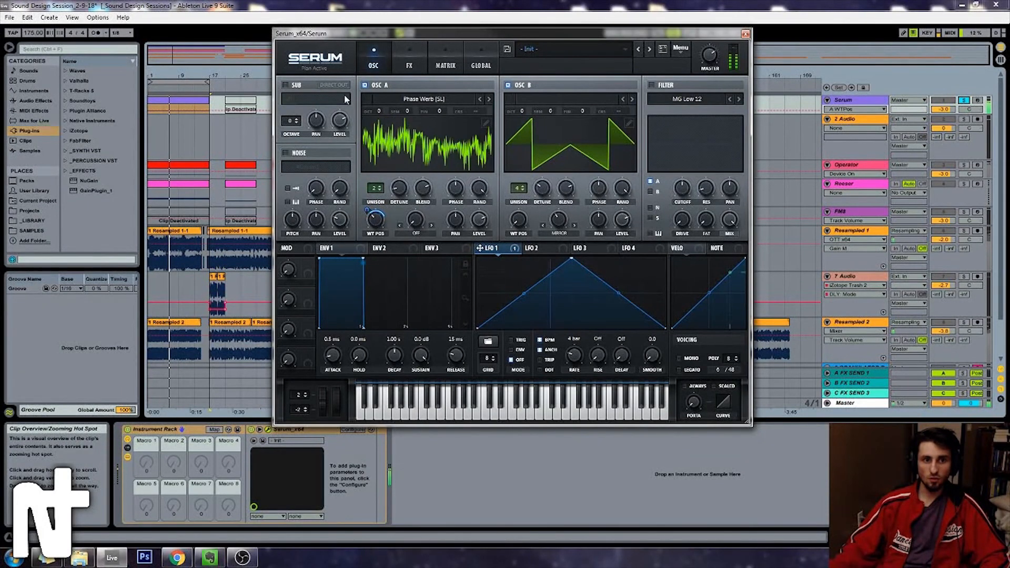
{"action": "mouse_move", "coordinate": [369, 113]}
{"action": "left_mouse_down"}
{"action": "mouse_move", "coordinate": [375, 126]}
{"action": "mouse_move", "coordinate": [377, 103]}
{"action": "left_mouse_up"}
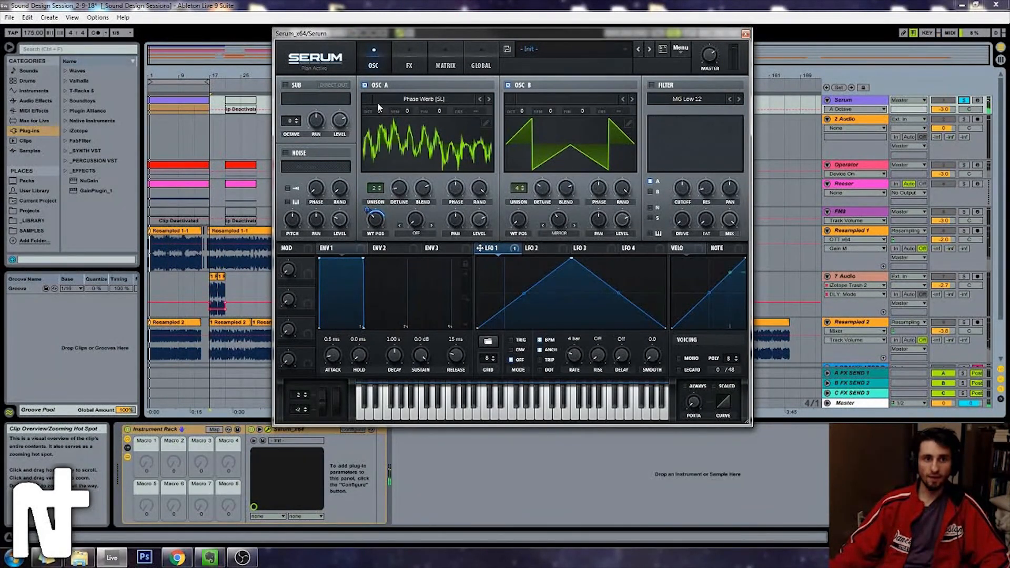
Step: Close Serum, examine the MIDI notes of the track's first clip in an enlarged note editor, and restart playback
{"action": "left_click", "coordinate": [745, 33]}
{"action": "left_click", "coordinate": [180, 100]}
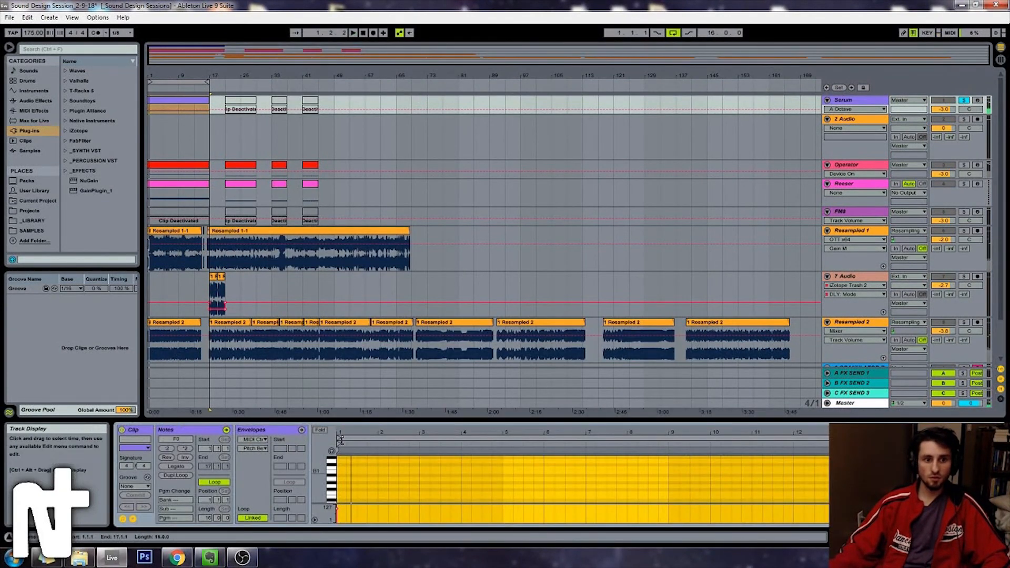
{"action": "left_click_drag", "start_coordinate": [361, 420], "coordinate": [361, 297]}
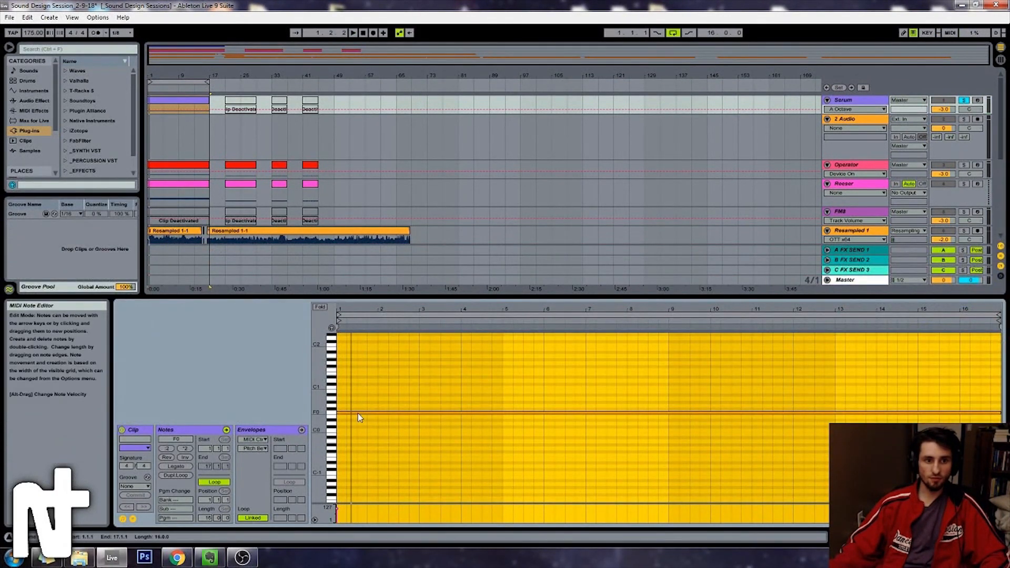
{"action": "left_click", "coordinate": [376, 343]}
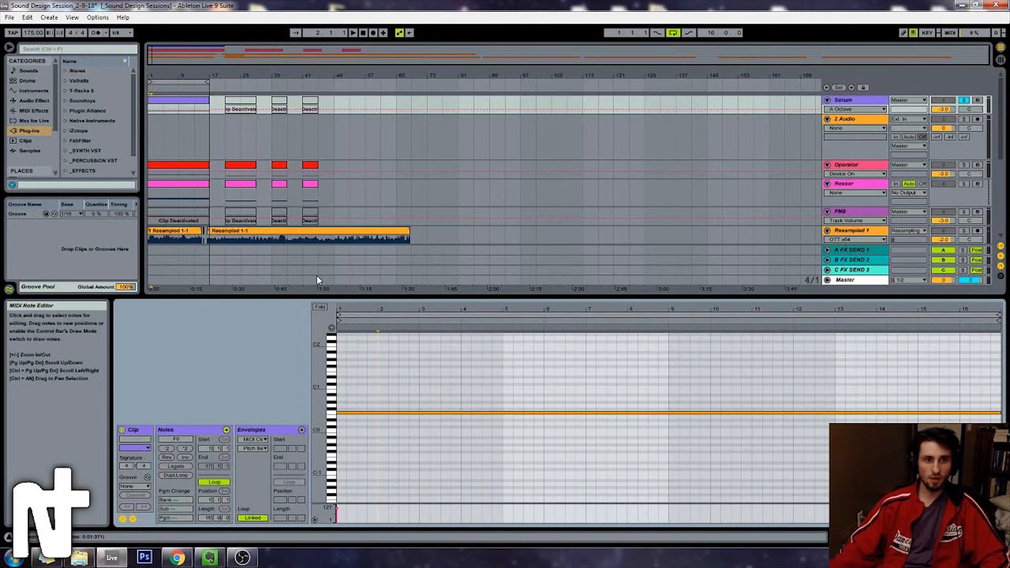
{"action": "left_click_drag", "start_coordinate": [318, 296], "coordinate": [318, 401]}
{"action": "left_click", "coordinate": [199, 120]}
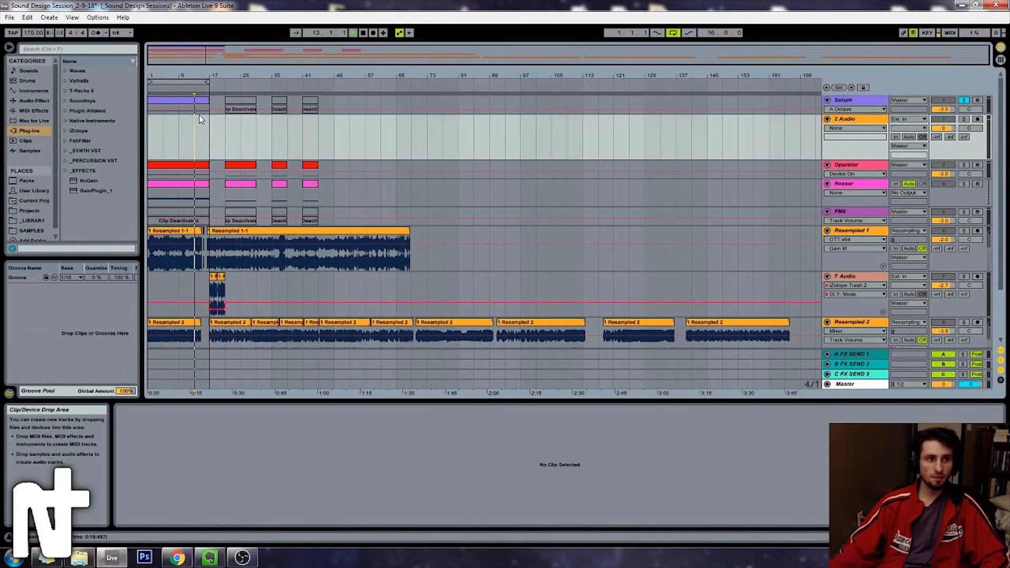
{"action": "left_click", "coordinate": [363, 33]}
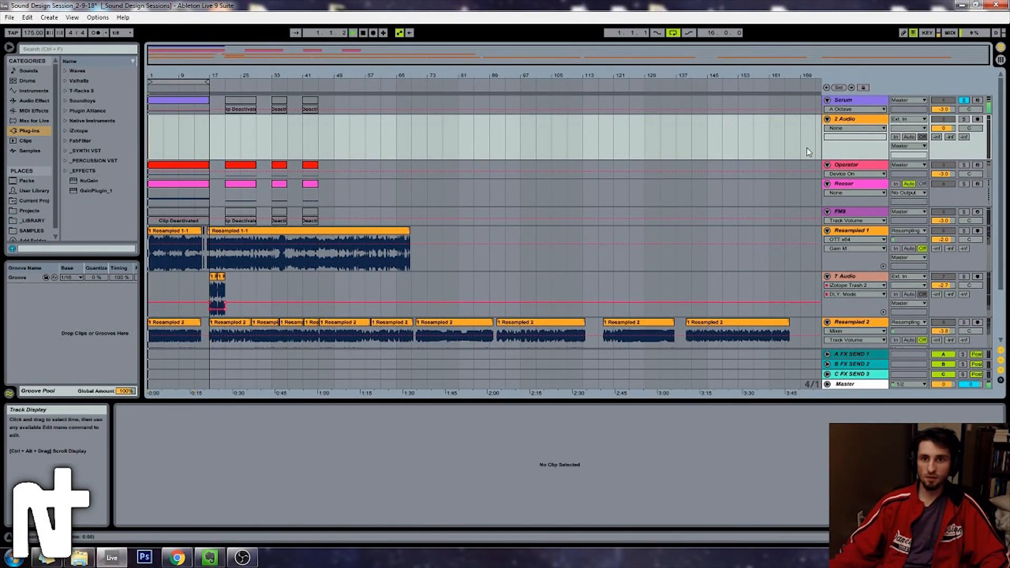
Step: Search the plug-ins for "trash" and load iZotope Trash 2 after Serum on the Serum track
{"action": "left_click", "coordinate": [842, 100]}
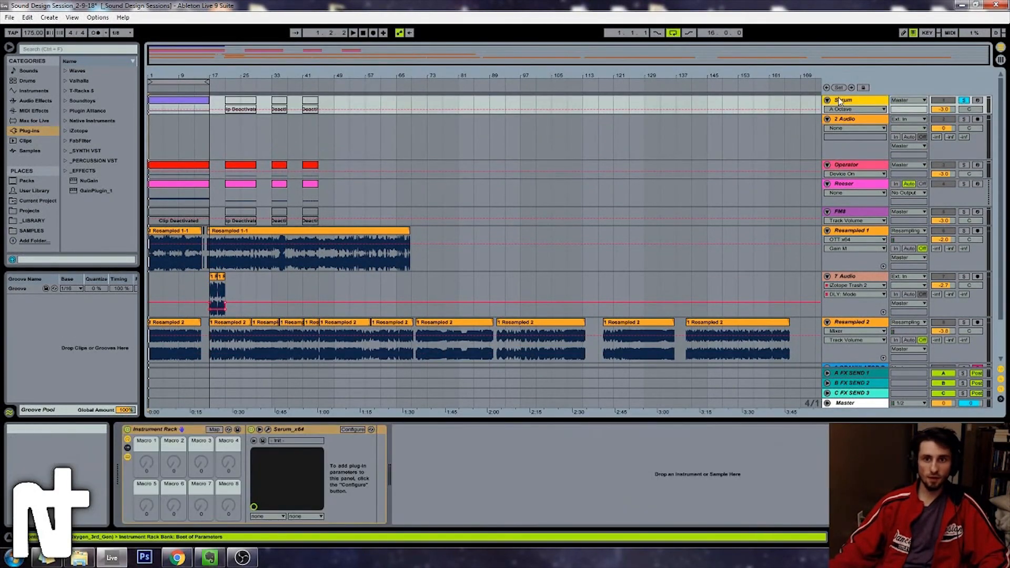
{"action": "left_click", "coordinate": [50, 49]}
{"action": "type", "text": "trash"}
{"action": "left_click", "coordinate": [65, 71]}
{"action": "double_click", "coordinate": [104, 81]}
{"action": "key", "text": "space"}
Step: Set Trash stage 1 to the Faulty type Radio Contact at a 64.2 mix, with the curve's middle node raised slightly
{"action": "left_click", "coordinate": [328, 210]}
{"action": "left_click", "coordinate": [311, 169]}
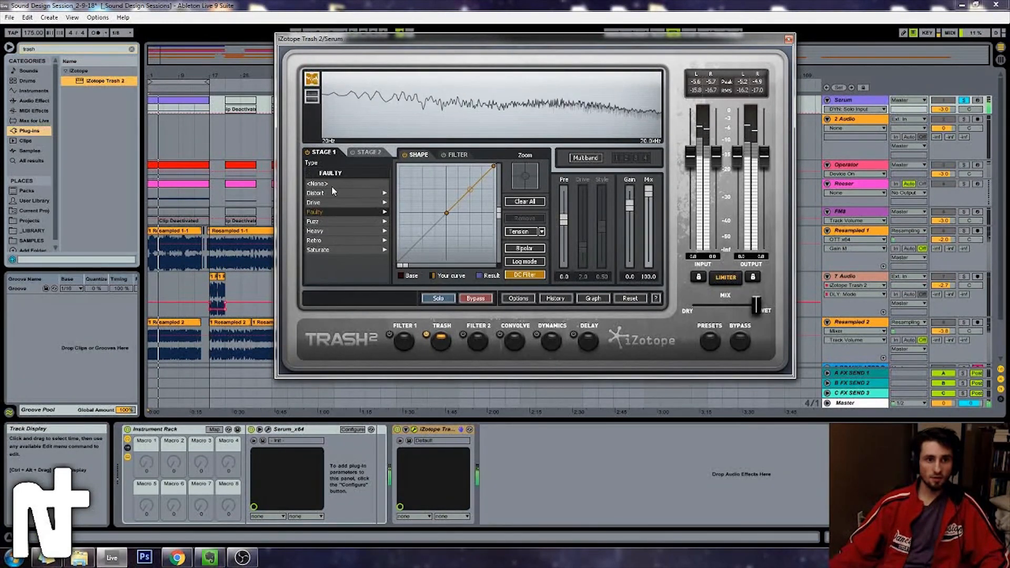
{"action": "left_click", "coordinate": [329, 210]}
{"action": "left_click", "coordinate": [330, 221]}
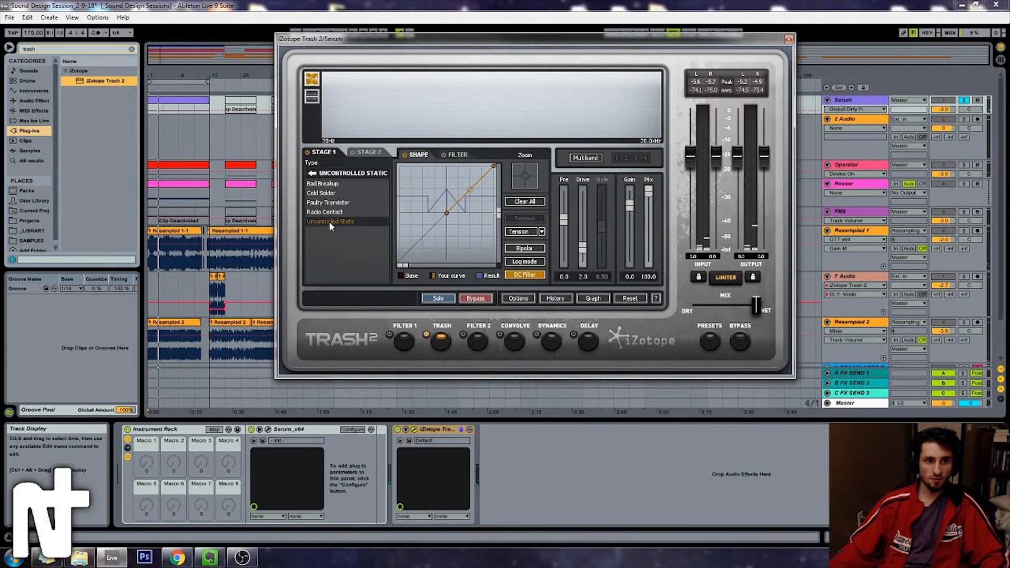
{"action": "key", "text": "space"}
{"action": "left_click", "coordinate": [328, 193]}
{"action": "left_click", "coordinate": [330, 211]}
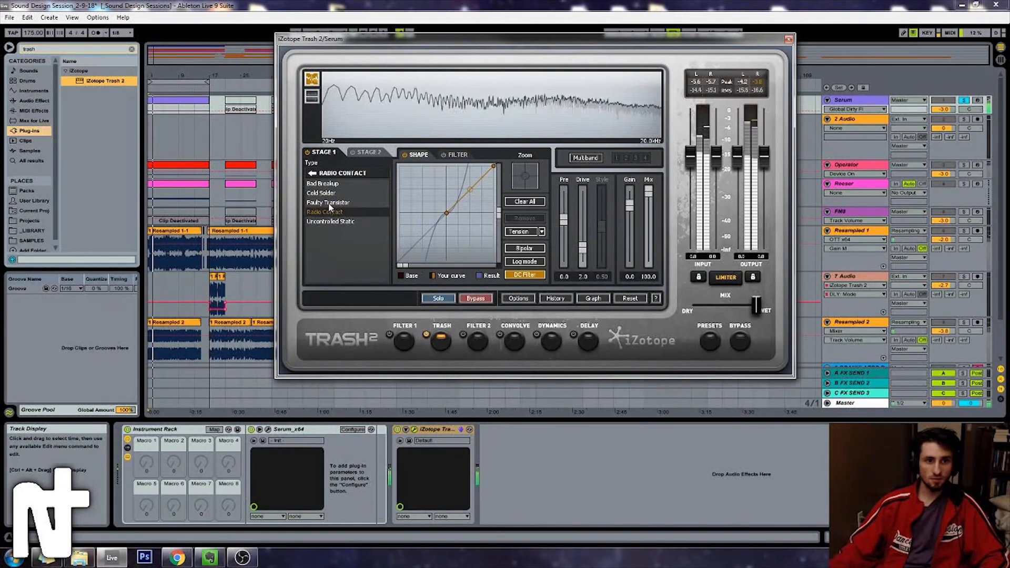
{"action": "left_click_drag", "start_coordinate": [446, 210], "coordinate": [446, 211]}
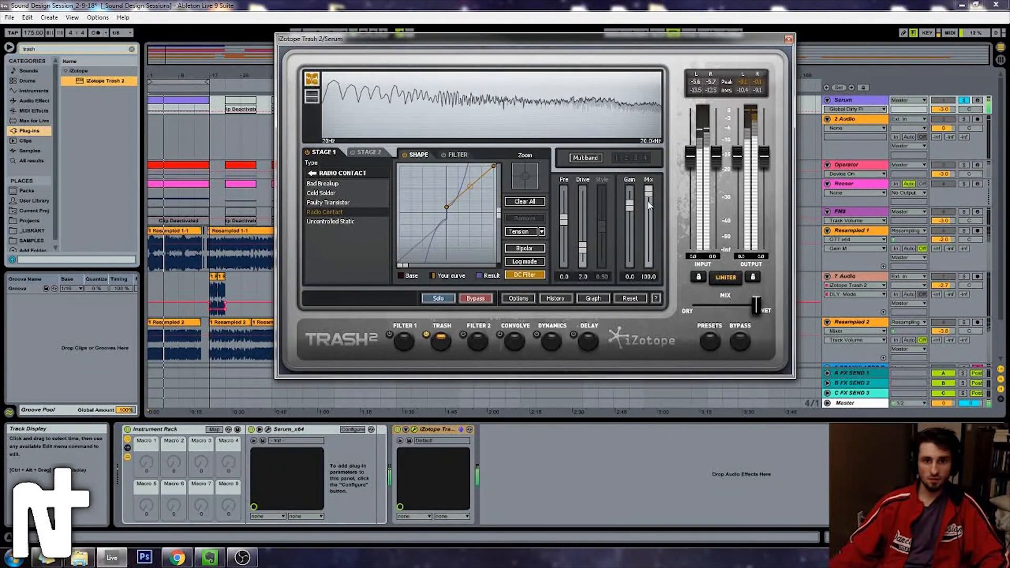
{"action": "left_click_drag", "start_coordinate": [651, 221], "coordinate": [652, 225]}
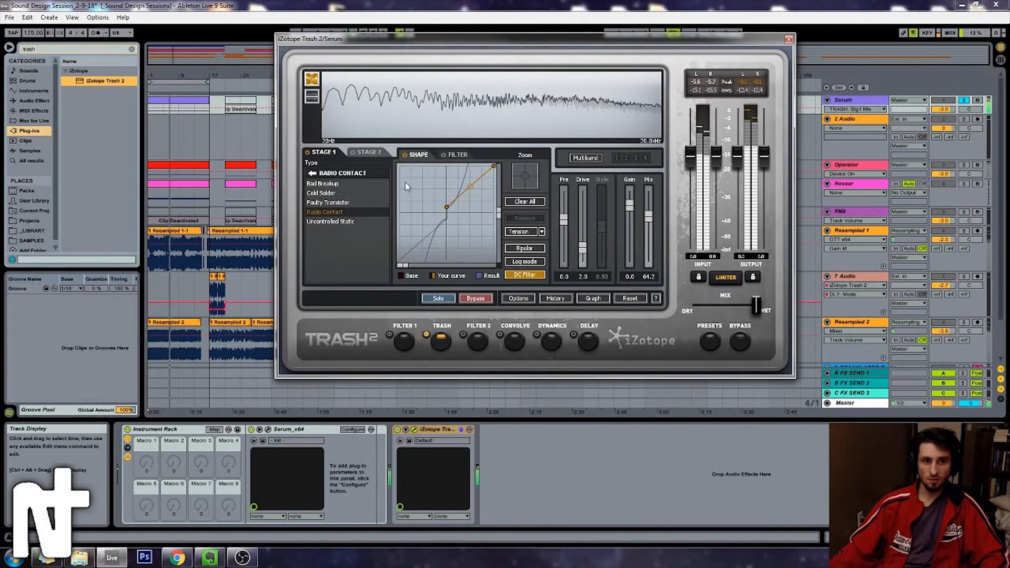
Step: Set Trash stage 2 to the Saturate type Delicate Harmonics at a 61.9 mix, with the curve's middle node lowered
{"action": "left_click", "coordinate": [357, 152]}
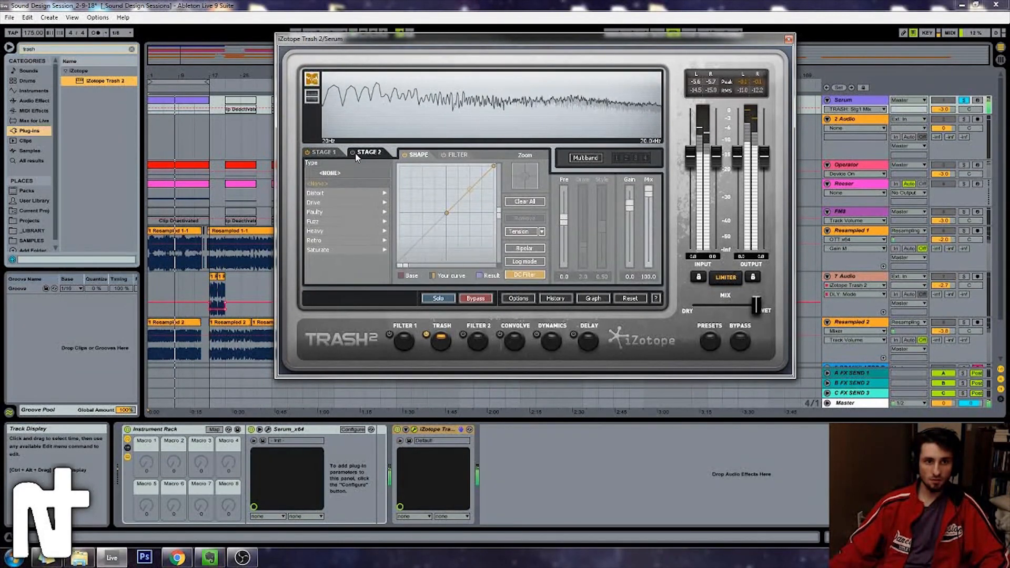
{"action": "left_click", "coordinate": [317, 250]}
{"action": "left_click", "coordinate": [330, 231]}
{"action": "left_click", "coordinate": [322, 222]}
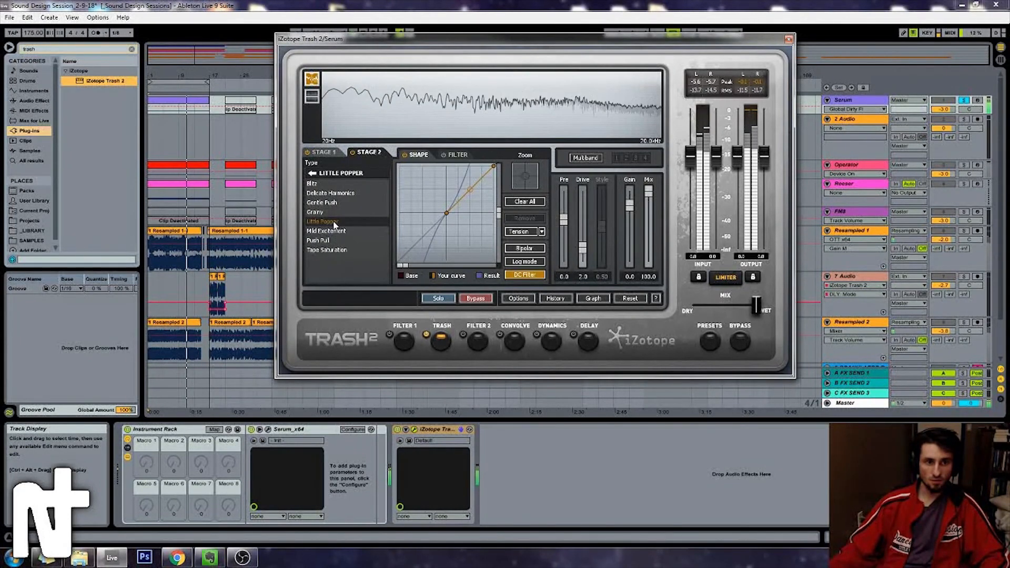
{"action": "left_click", "coordinate": [326, 211]}
{"action": "mouse_move", "coordinate": [450, 216]}
{"action": "left_mouse_down"}
{"action": "mouse_move", "coordinate": [454, 192]}
{"action": "mouse_move", "coordinate": [451, 235]}
{"action": "mouse_move", "coordinate": [446, 225]}
{"action": "left_mouse_up"}
{"action": "left_click", "coordinate": [350, 194]}
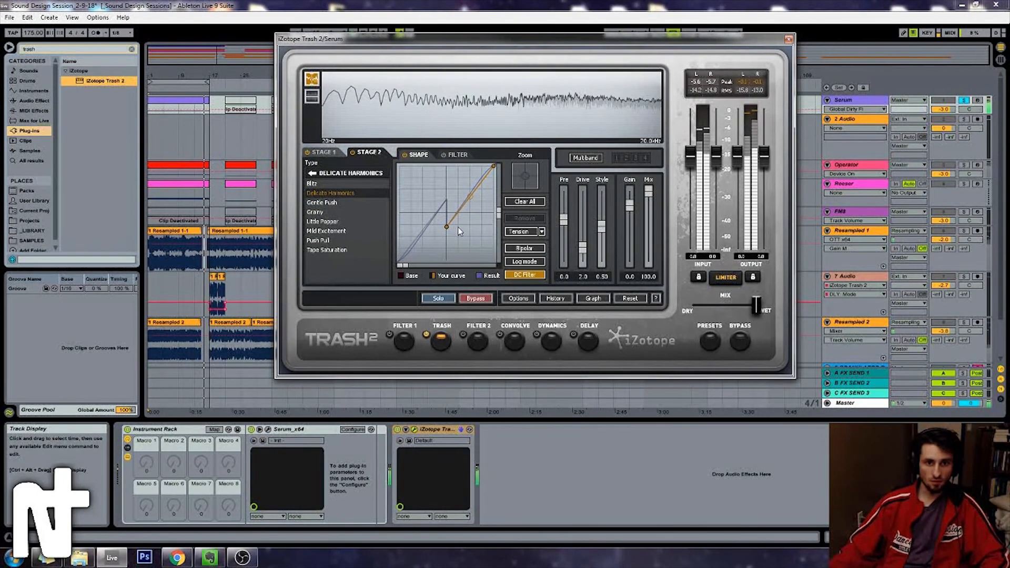
{"action": "left_click_drag", "start_coordinate": [649, 192], "coordinate": [651, 223]}
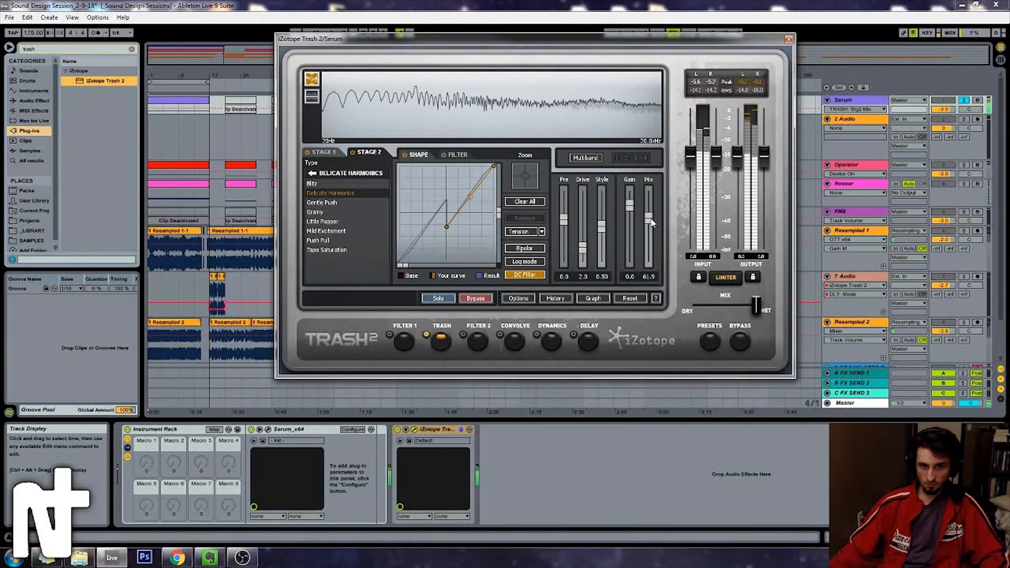
Step: Reopen the Trash 2 window and try moving the lower-frequency node of the stage 1 filter
{"action": "left_click", "coordinate": [789, 40]}
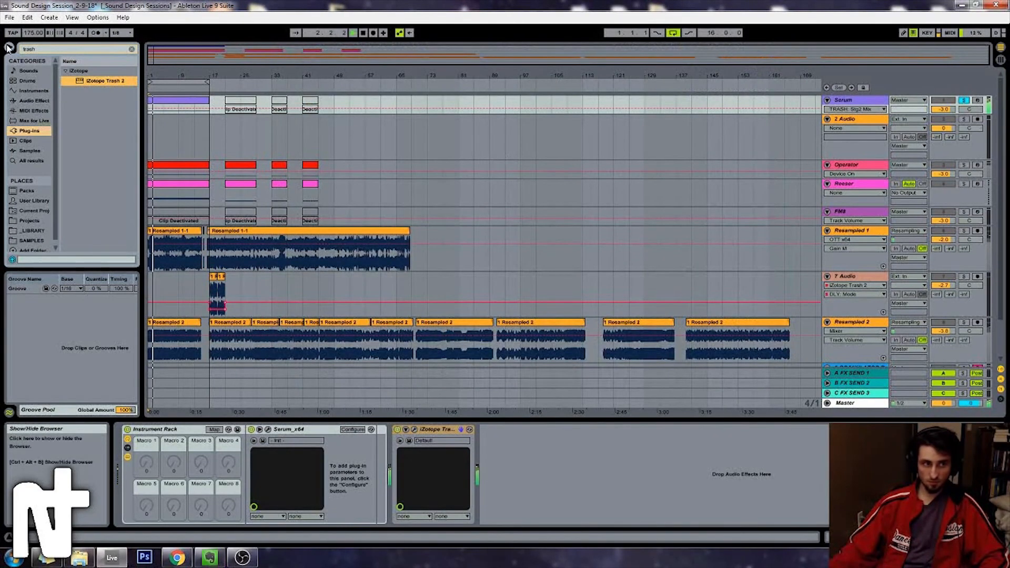
{"action": "left_click", "coordinate": [414, 429]}
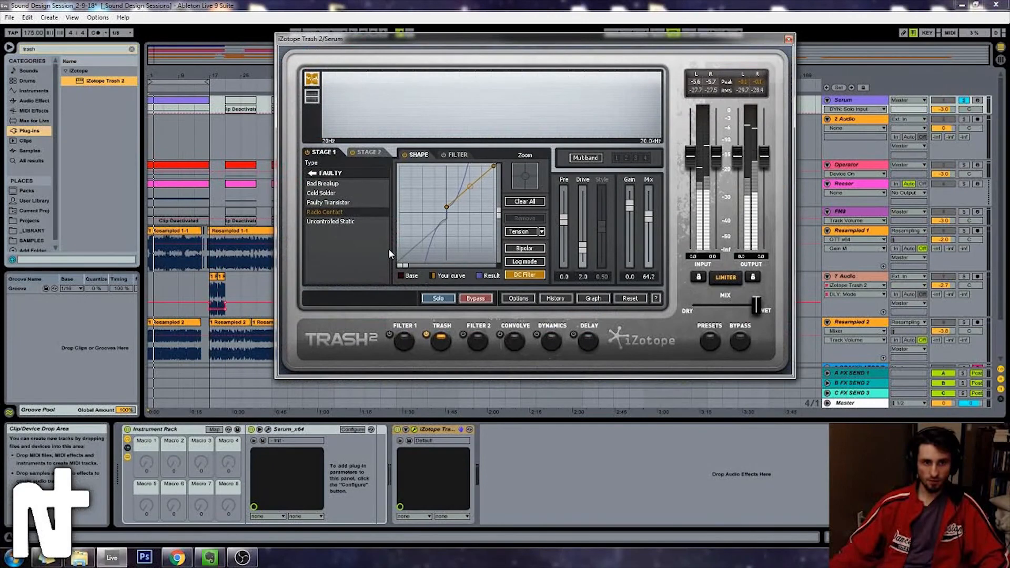
{"action": "left_click_drag", "start_coordinate": [488, 38], "coordinate": [545, 55]}
{"action": "left_click", "coordinate": [505, 169]}
{"action": "mouse_move", "coordinate": [497, 231]}
{"action": "left_mouse_down"}
{"action": "mouse_move", "coordinate": [492, 221]}
{"action": "mouse_move", "coordinate": [513, 230]}
{"action": "mouse_move", "coordinate": [509, 238]}
{"action": "left_mouse_up"}
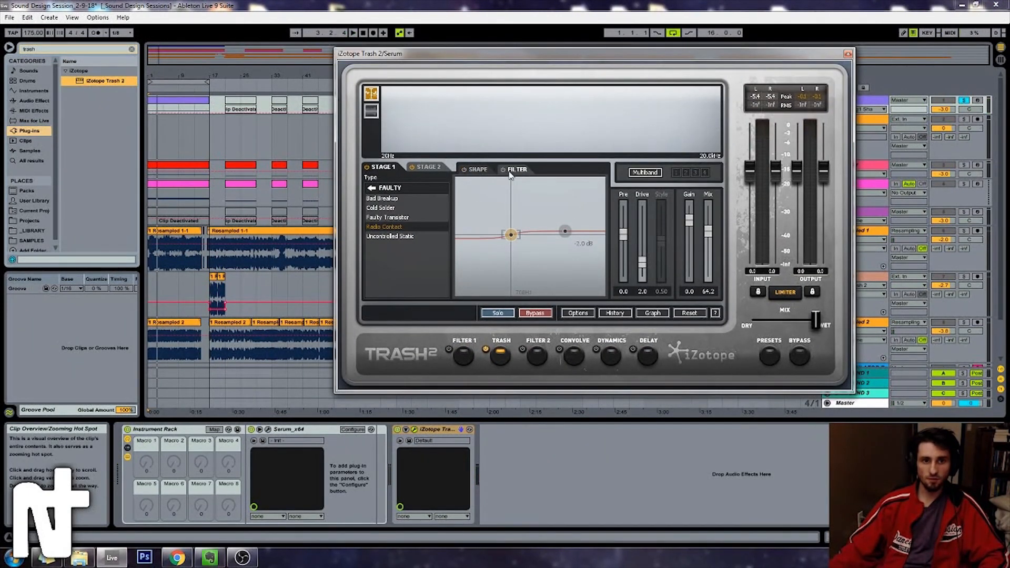
Step: Enable the Trash 2 delay in Digital mode with dry at -Inf, delay 2.3 and feedback 14.0, auditioning it
{"action": "left_click", "coordinate": [650, 357]}
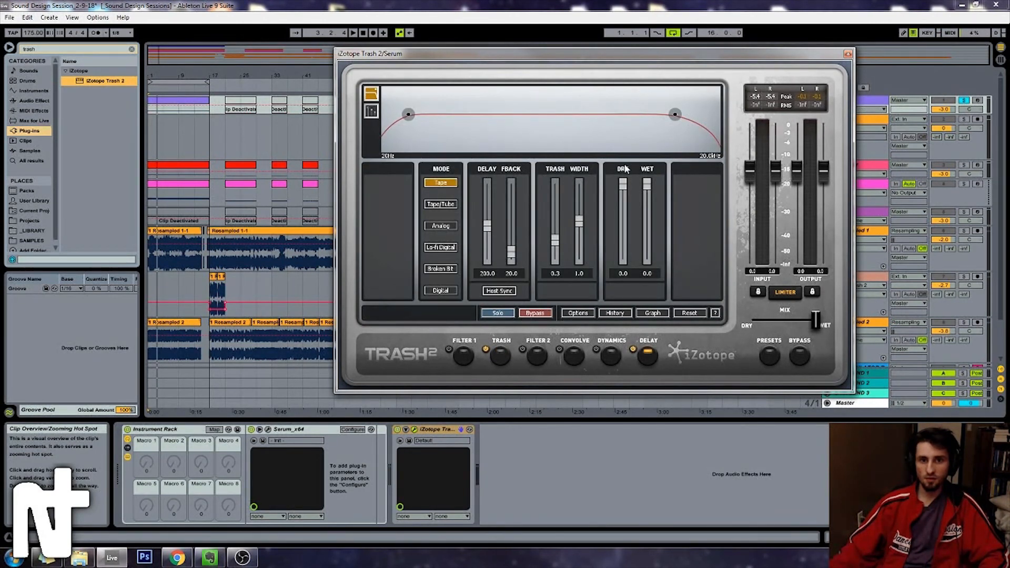
{"action": "key", "text": "space"}
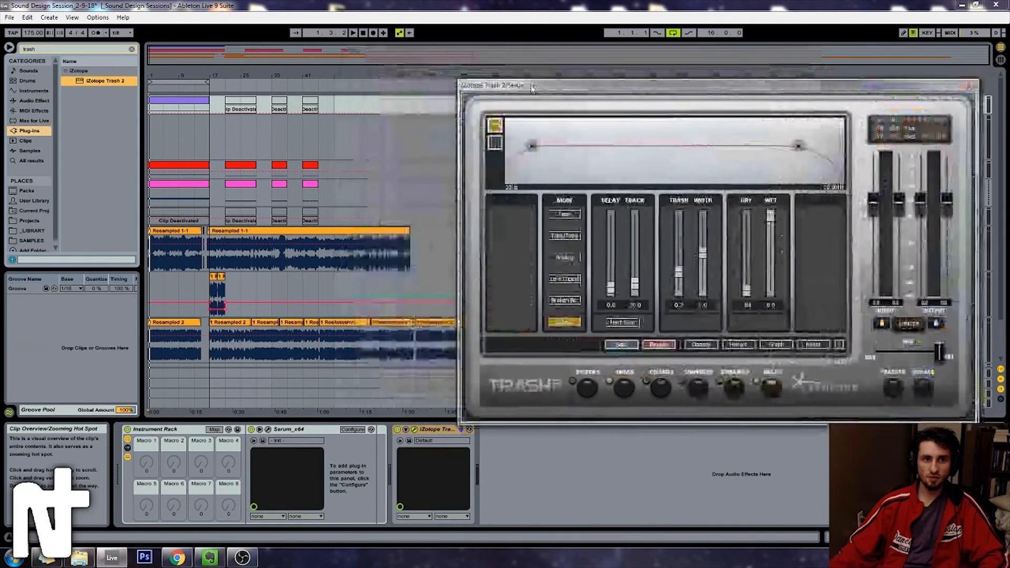
{"action": "left_click_drag", "start_coordinate": [369, 53], "coordinate": [421, 89]}
{"action": "left_click", "coordinate": [352, 33]}
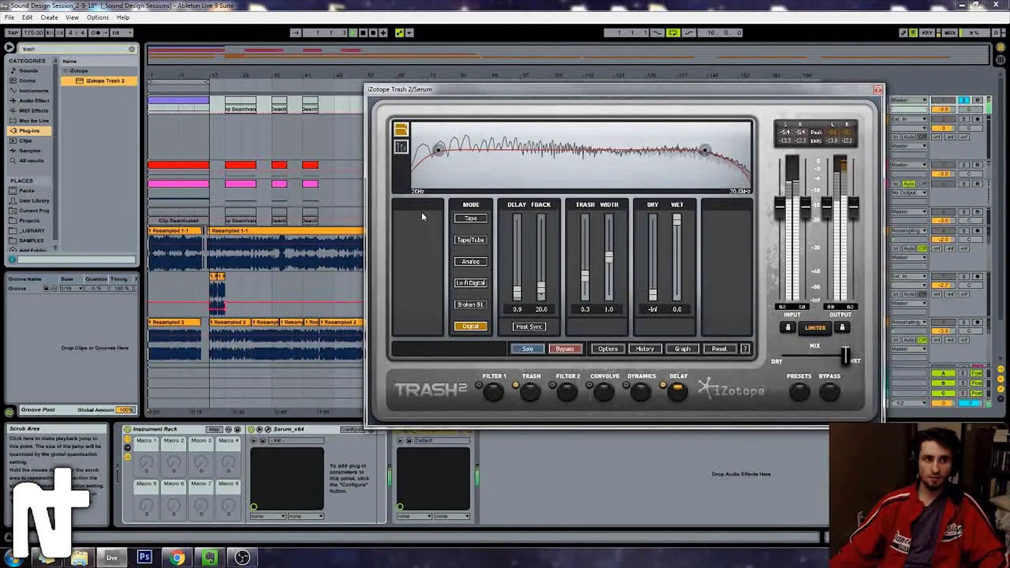
{"action": "left_click_drag", "start_coordinate": [542, 291], "coordinate": [517, 294]}
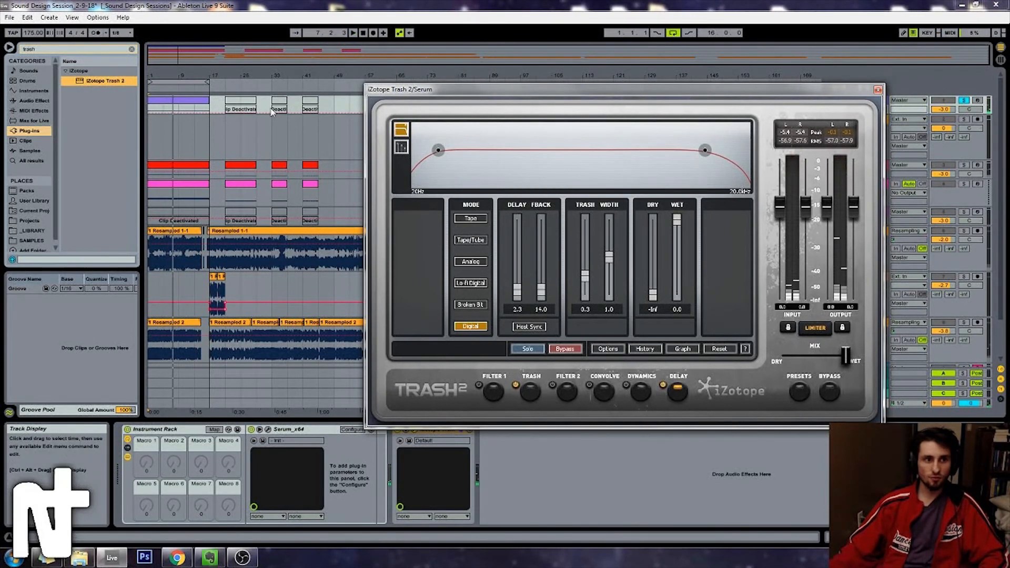
Step: Refine the Digital delay in Trash 2 to delay 0.9, feedback 12.6 and trash 0.5, and select the device
{"action": "left_click", "coordinate": [179, 108]}
{"action": "left_click_drag", "start_coordinate": [422, 94], "coordinate": [449, 81]}
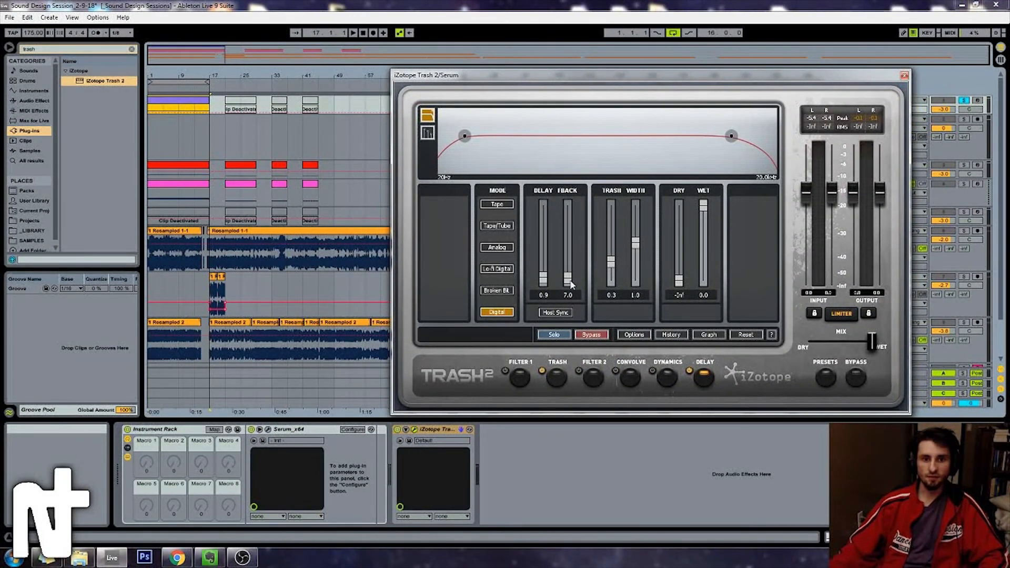
{"action": "left_click_drag", "start_coordinate": [613, 266], "coordinate": [625, 243]}
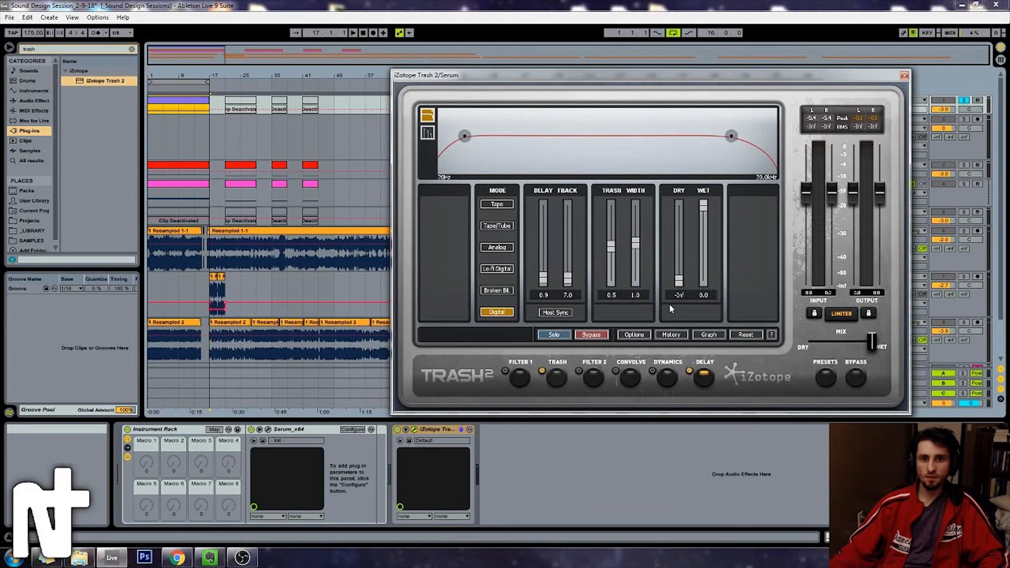
{"action": "left_click_drag", "start_coordinate": [566, 295], "coordinate": [574, 276]}
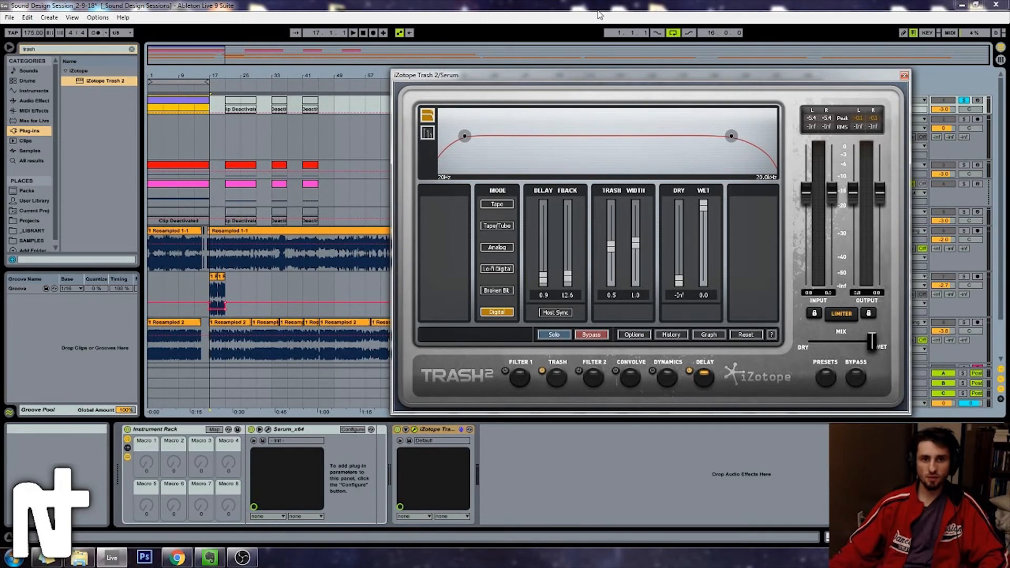
{"action": "left_click_drag", "start_coordinate": [578, 73], "coordinate": [533, 61]}
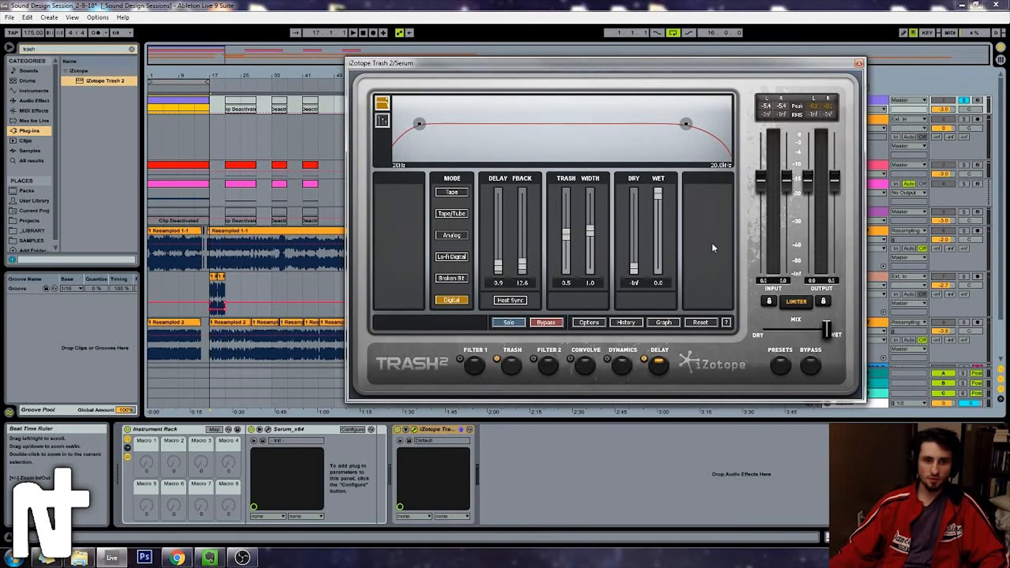
{"action": "left_click", "coordinate": [407, 430]}
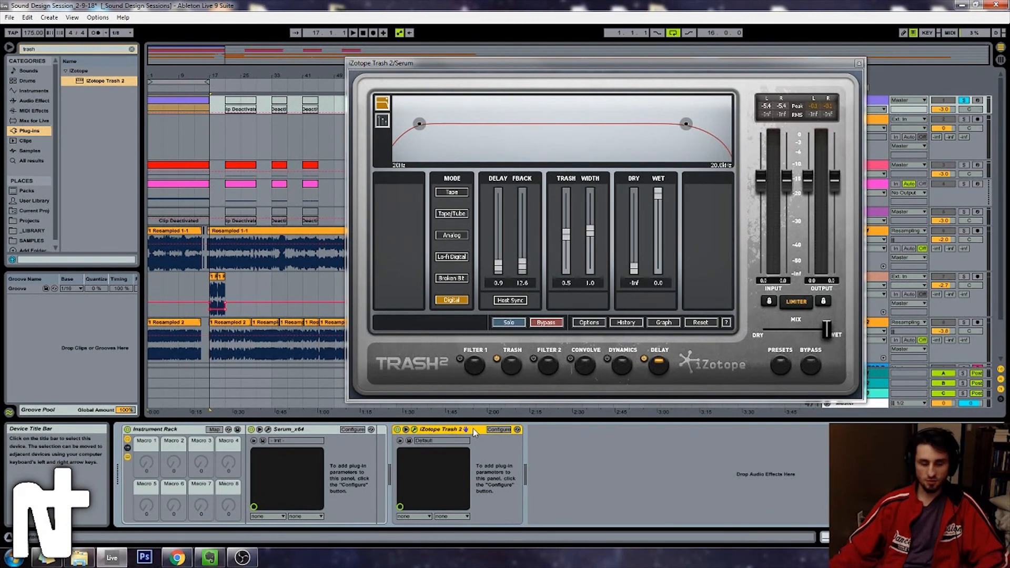
Step: Expose the Trash 2 delay time as a configured device parameter and group Trash 2 into an audio effect rack
{"action": "left_click", "coordinate": [498, 430]}
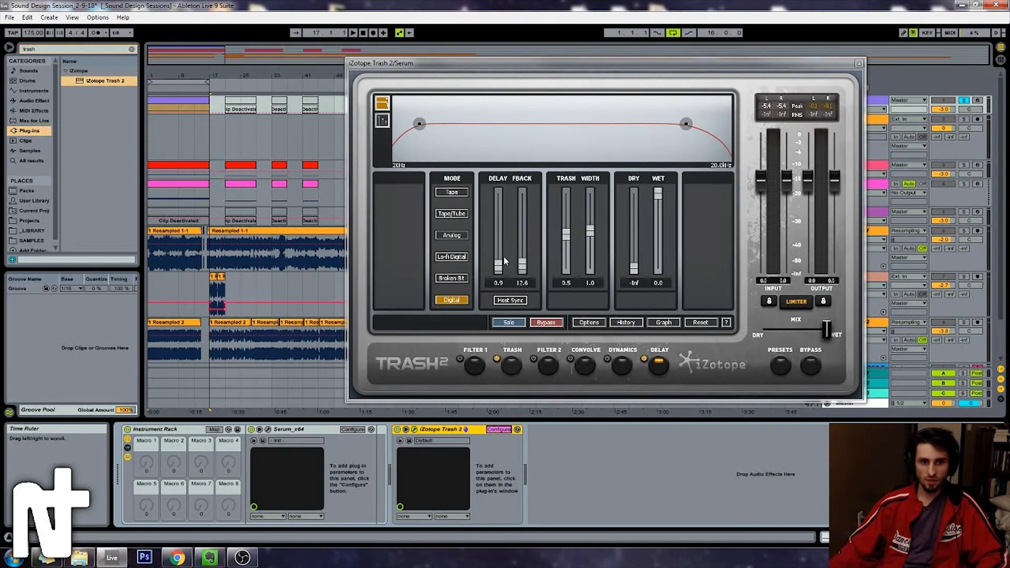
{"action": "left_click_drag", "start_coordinate": [500, 269], "coordinate": [500, 272]}
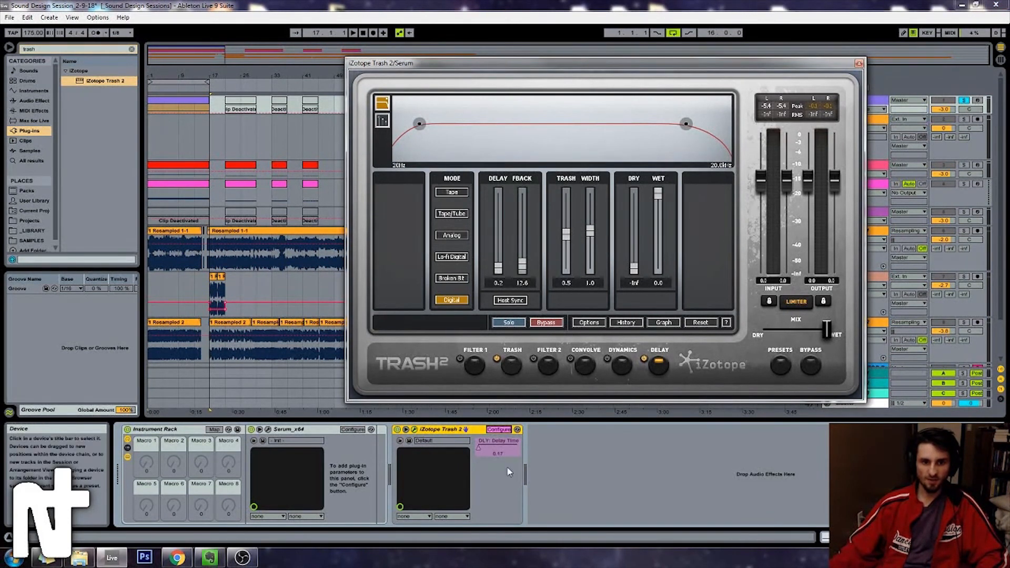
{"action": "left_click", "coordinate": [445, 435]}
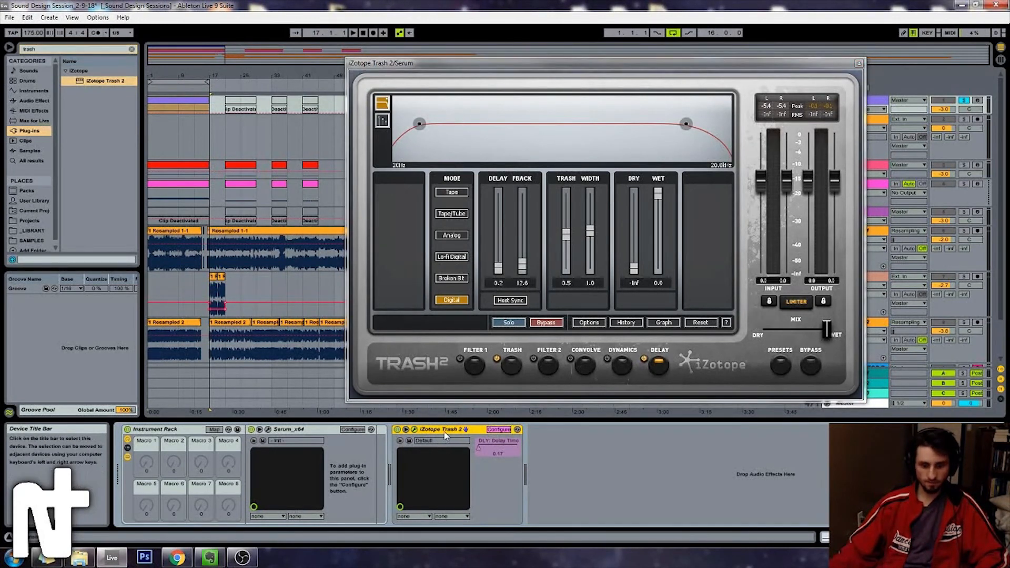
{"action": "key", "text": "ctrl+g"}
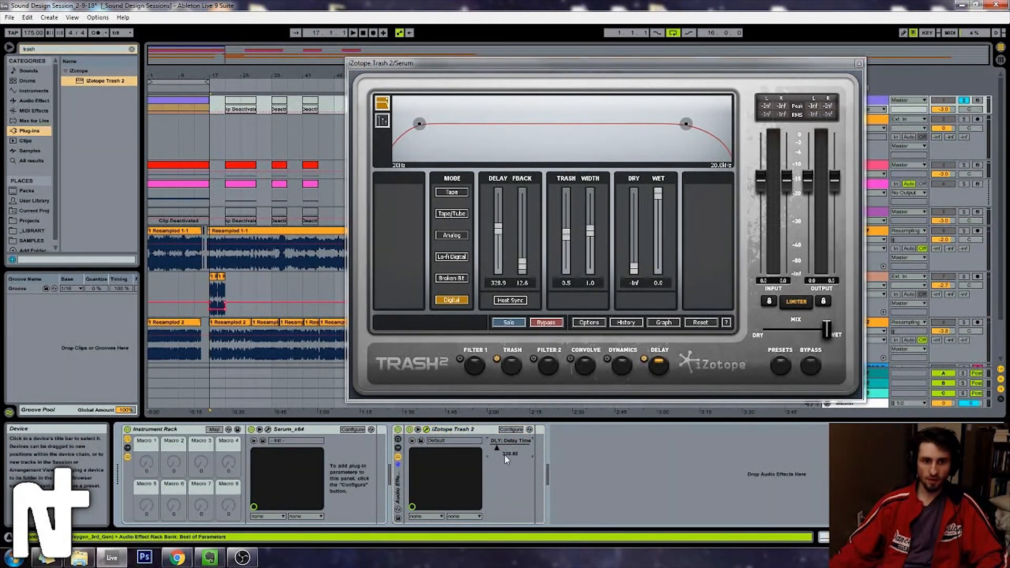
Step: Map the Trash 2 delay time to Macro 1 and limit the mapping's maximum to 0.35
{"action": "right_click", "coordinate": [505, 453]}
{"action": "left_click", "coordinate": [531, 394]}
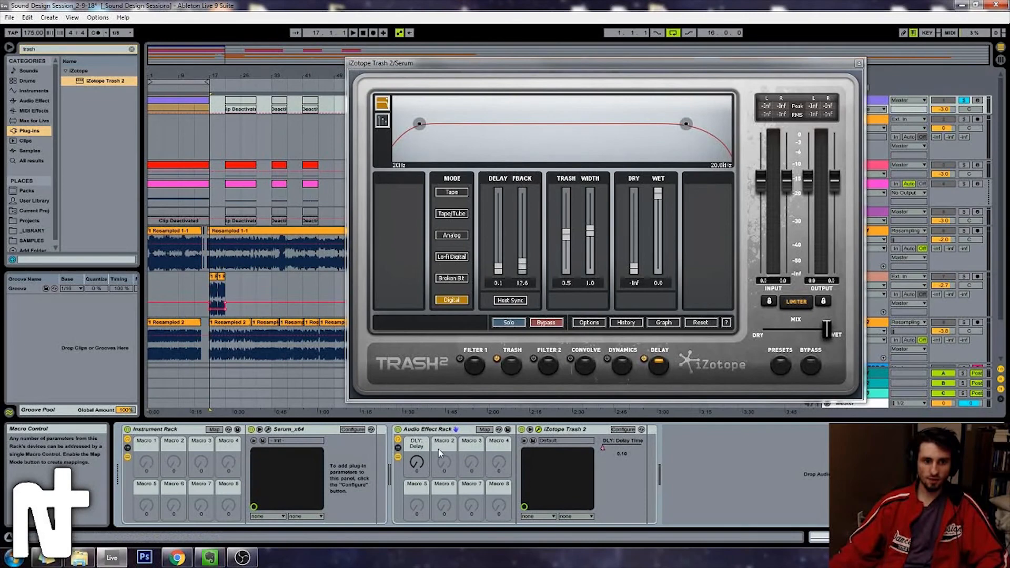
{"action": "left_click", "coordinate": [484, 429]}
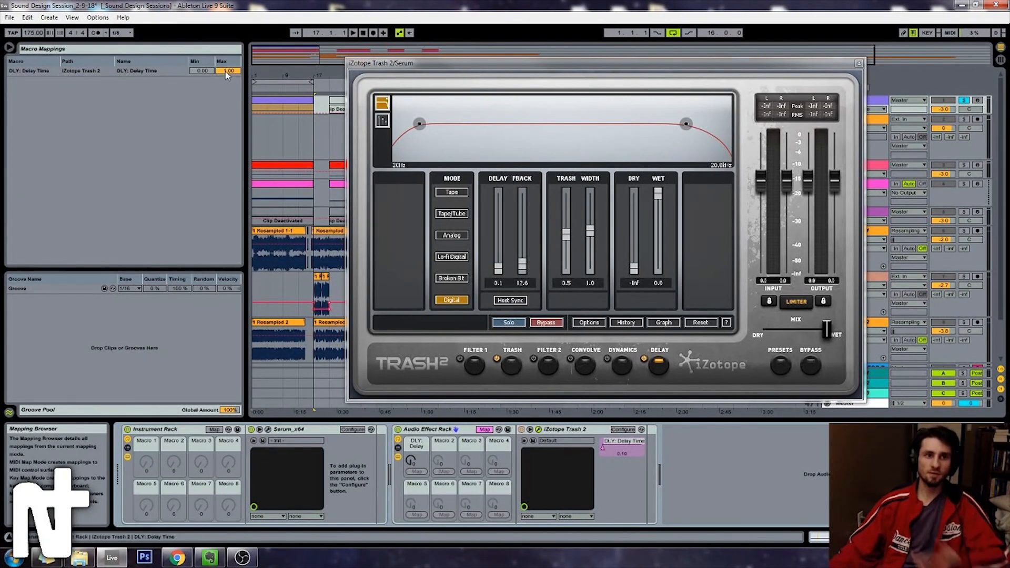
{"action": "left_click", "coordinate": [227, 71]}
{"action": "left_click", "coordinate": [227, 71]}
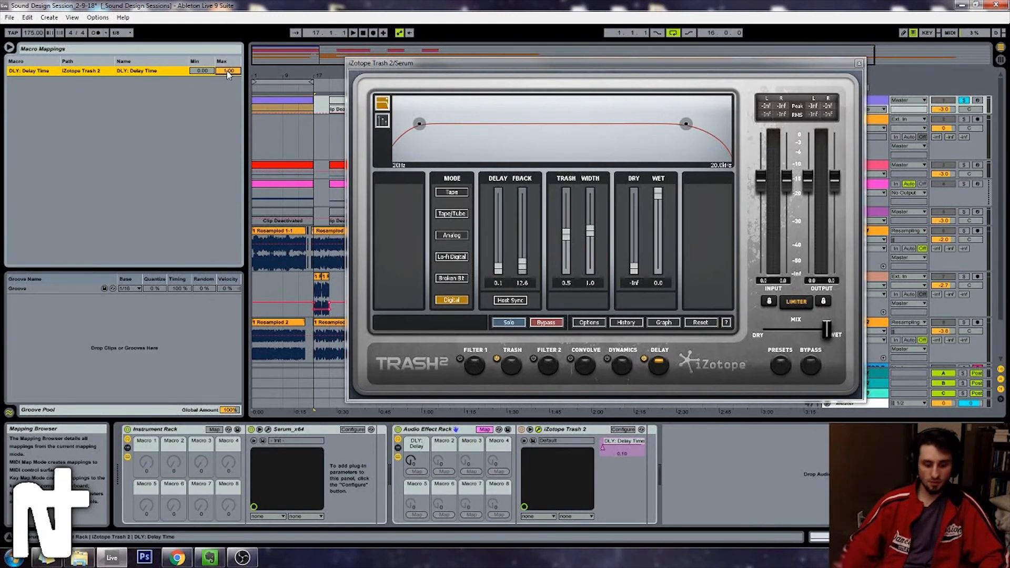
{"action": "type", "text": "0.35"}
{"action": "key", "text": "Return"}
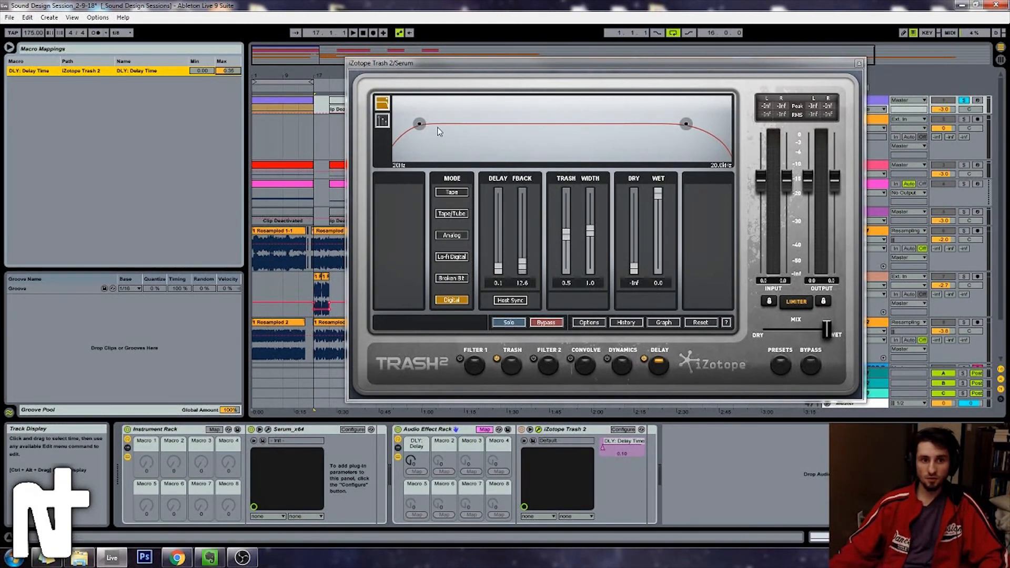
Step: Expose the Trash 2 delay's filter and mode parameters, map the mode to Macro 2, and close the plug-in window
{"action": "left_click_drag", "start_coordinate": [418, 124], "coordinate": [424, 124]}
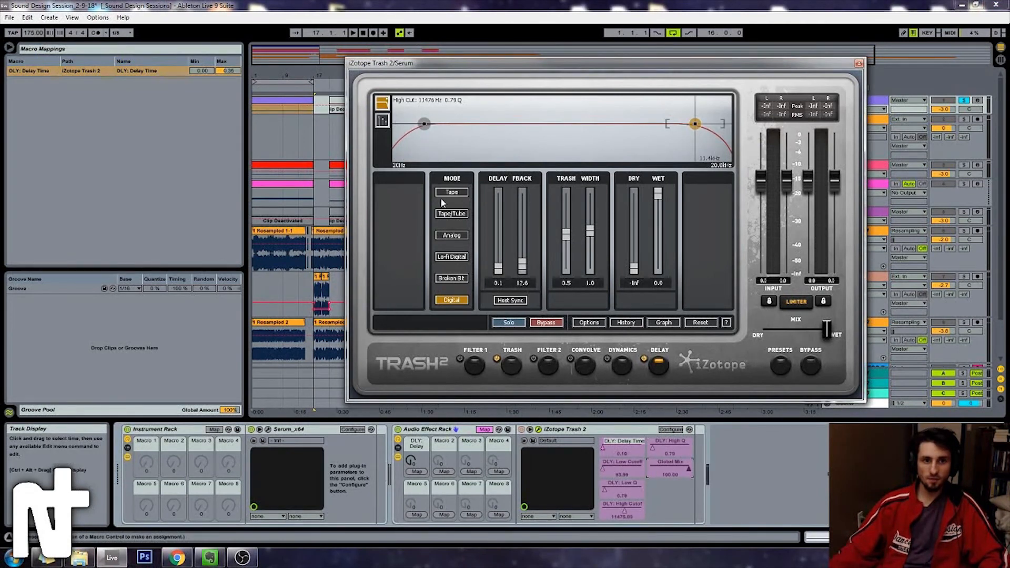
{"action": "left_click", "coordinate": [450, 279]}
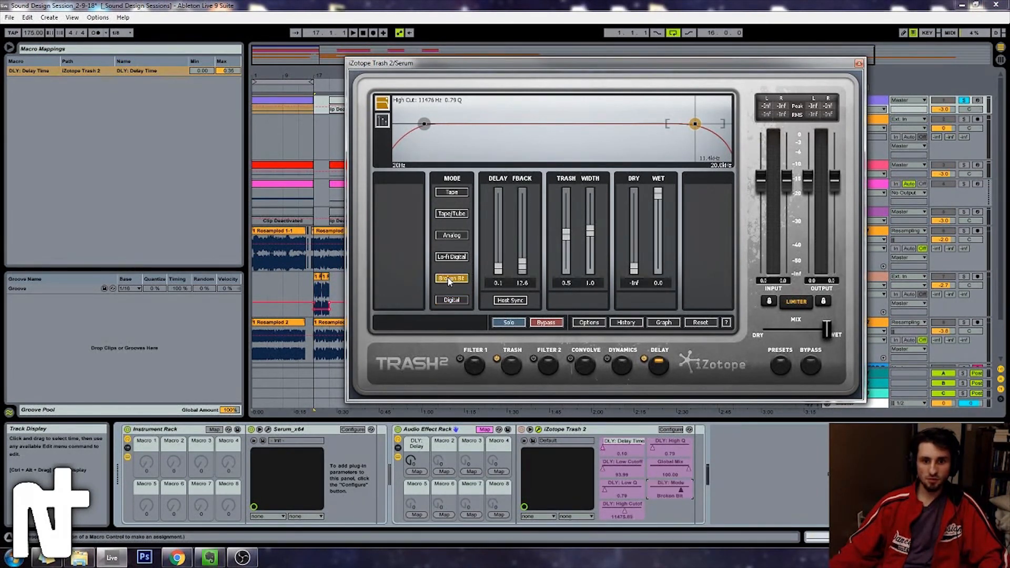
{"action": "right_click", "coordinate": [680, 492]}
{"action": "left_click", "coordinate": [708, 436]}
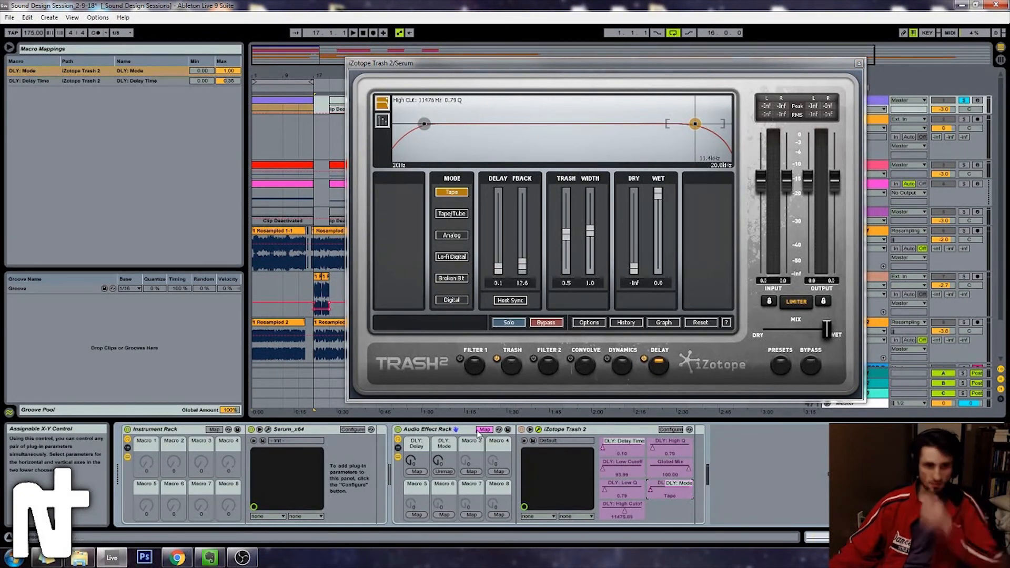
{"action": "mouse_move", "coordinate": [438, 462]}
{"action": "left_mouse_down"}
{"action": "mouse_move", "coordinate": [438, 432]}
{"action": "mouse_move", "coordinate": [438, 458]}
{"action": "left_mouse_up"}
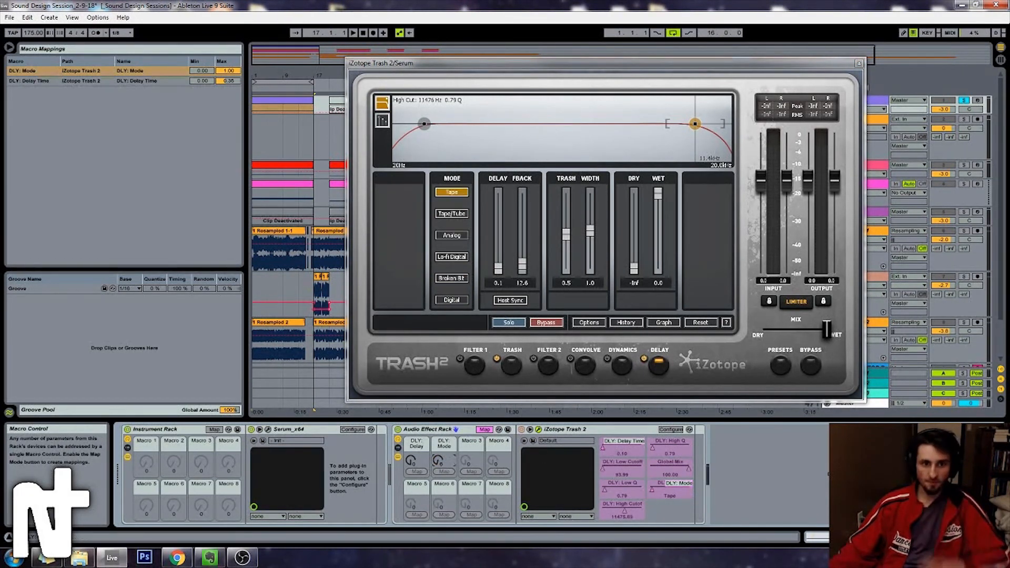
{"action": "left_click", "coordinate": [484, 429]}
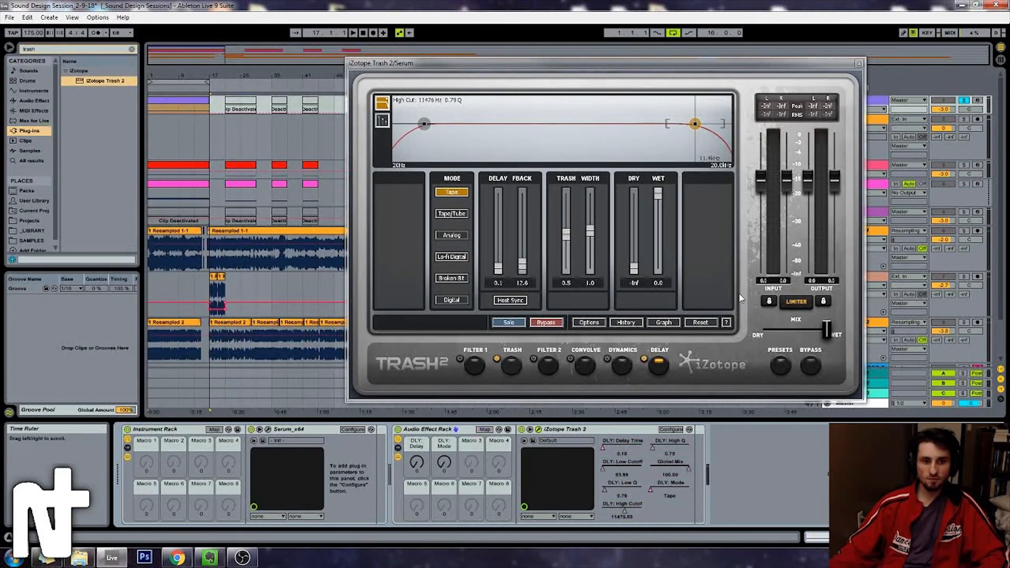
{"action": "left_click", "coordinate": [859, 63]}
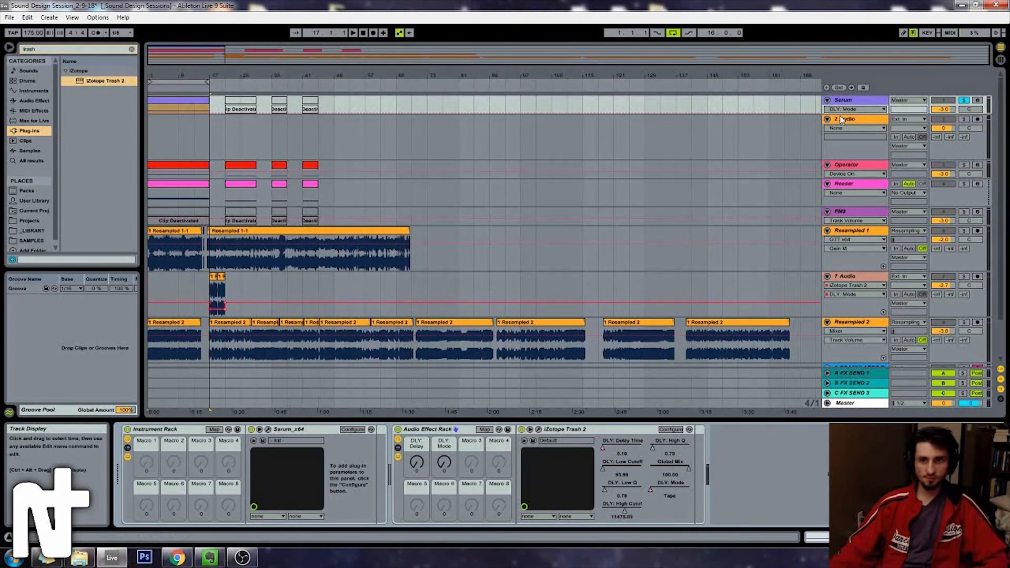
Step: Set the 2 Audio track's input to Resampling, arm it for recording, and enlarge the track's height
{"action": "left_click", "coordinate": [868, 121]}
{"action": "right_click", "coordinate": [873, 124]}
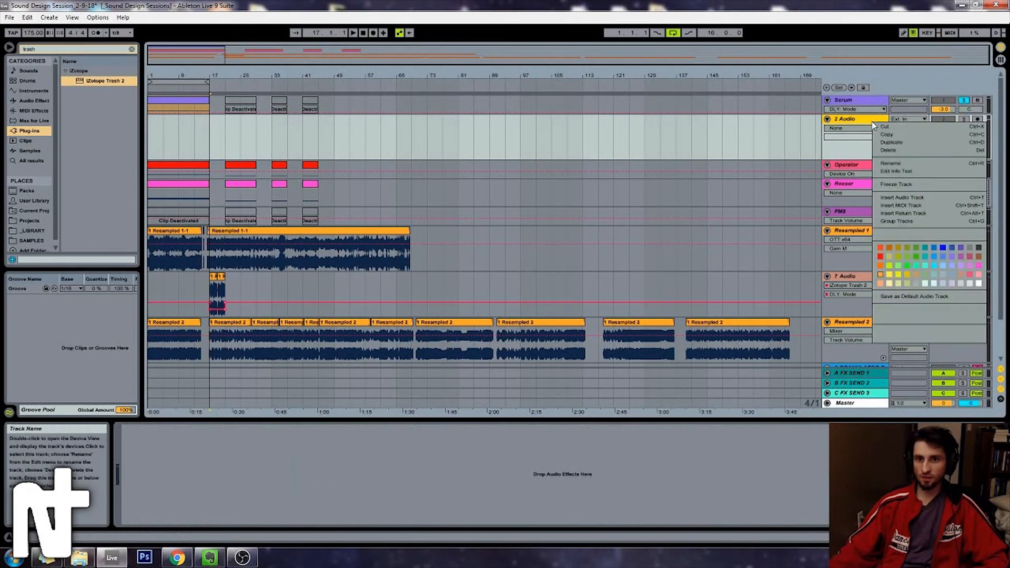
{"action": "left_click", "coordinate": [905, 119]}
{"action": "left_click", "coordinate": [904, 119]}
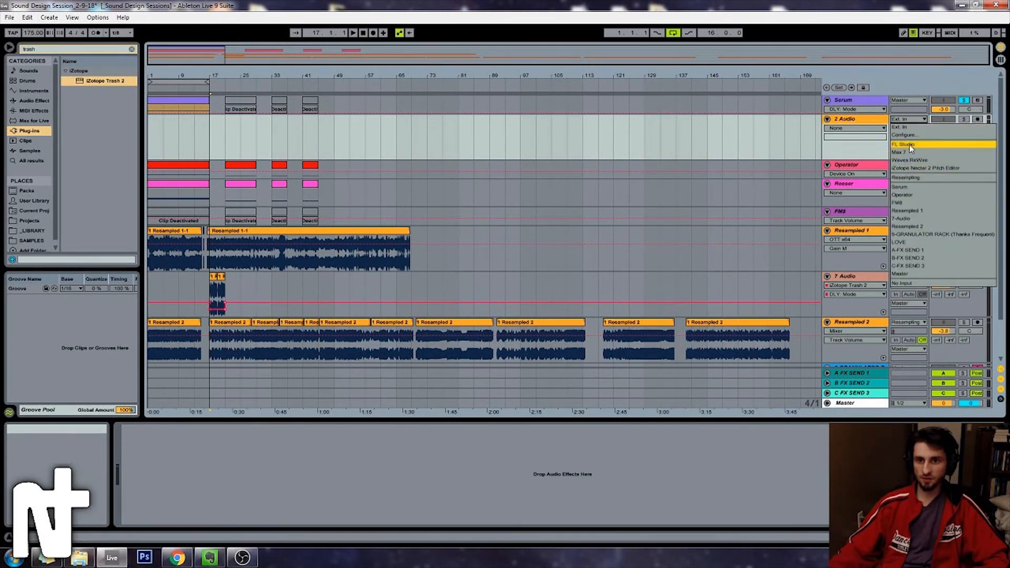
{"action": "left_click", "coordinate": [908, 177]}
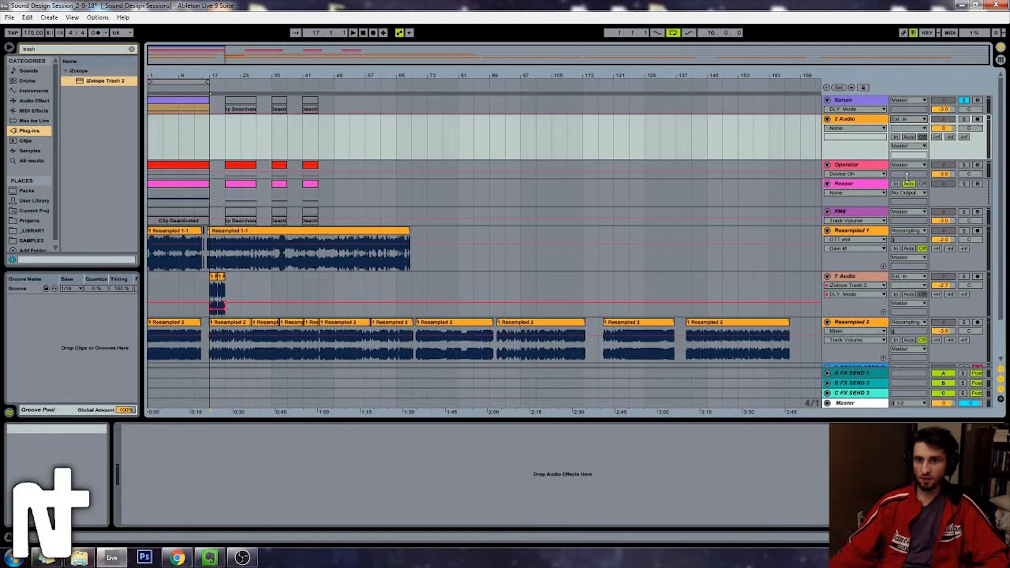
{"action": "left_click", "coordinate": [978, 119]}
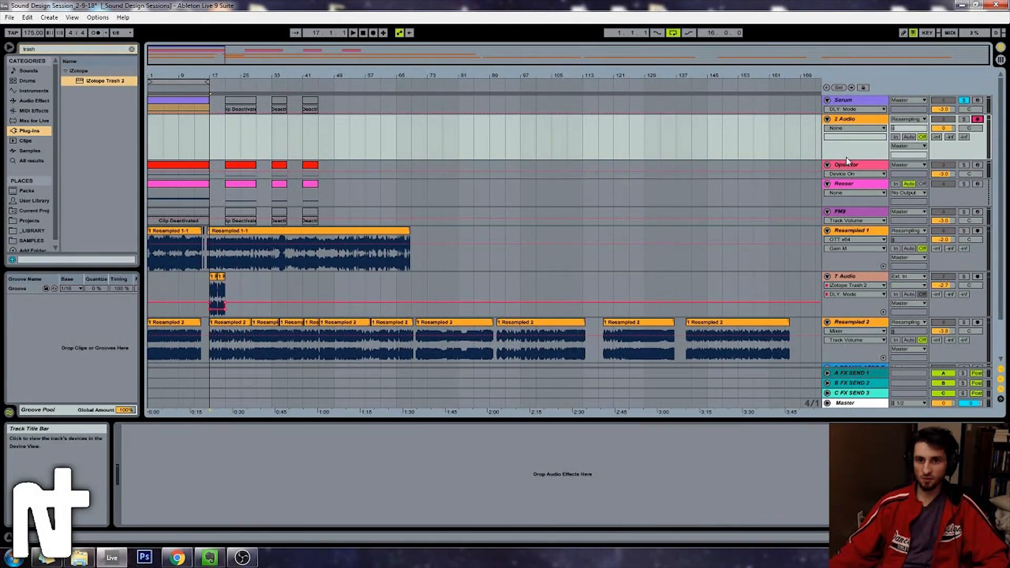
{"action": "left_click_drag", "start_coordinate": [846, 158], "coordinate": [844, 266]}
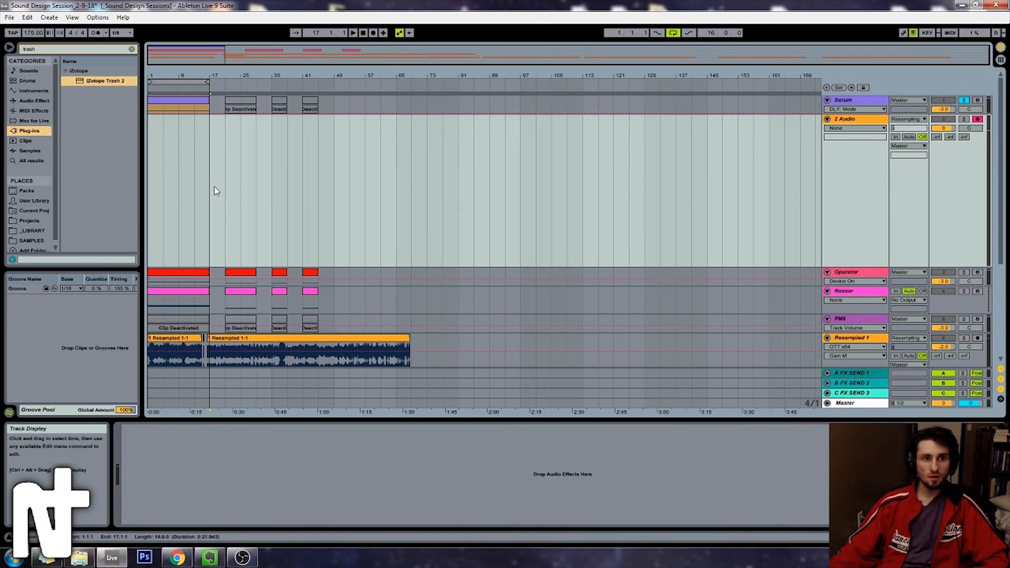
Step: Audition the Serum clip, then search the browser for "auto" and add an Auto Filter to the Serum track
{"action": "left_click", "coordinate": [188, 101]}
{"action": "key", "text": "space"}
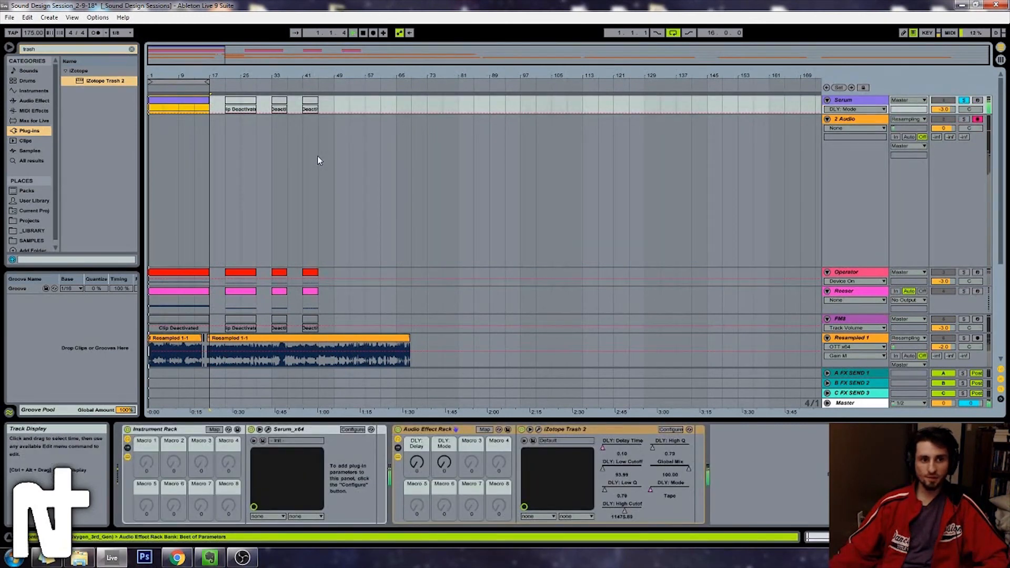
{"action": "left_click_drag", "start_coordinate": [38, 50], "coordinate": [12, 52]}
{"action": "key", "text": "BackSpace"}
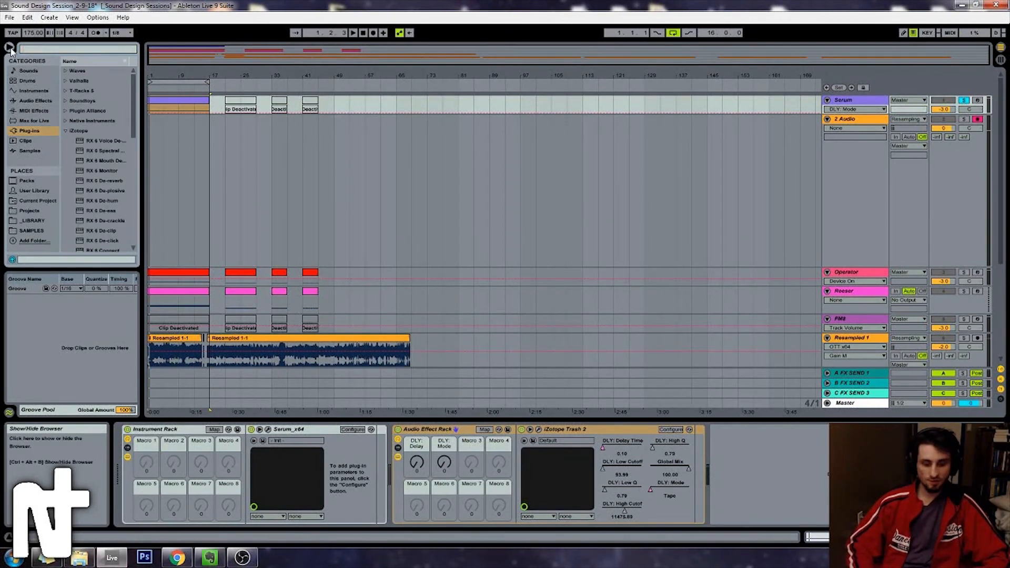
{"action": "type", "text": "au"}
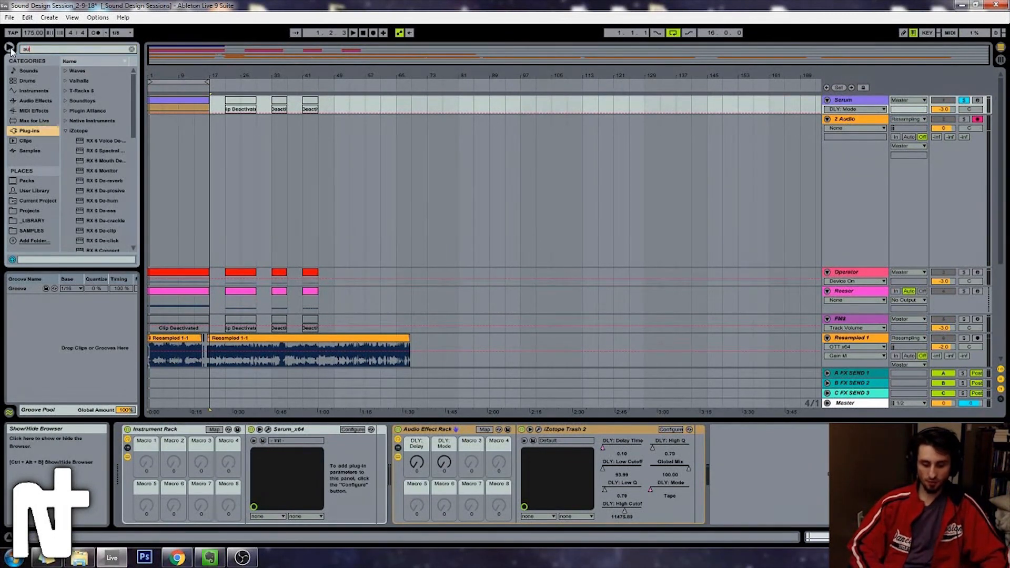
{"action": "type", "text": "to"}
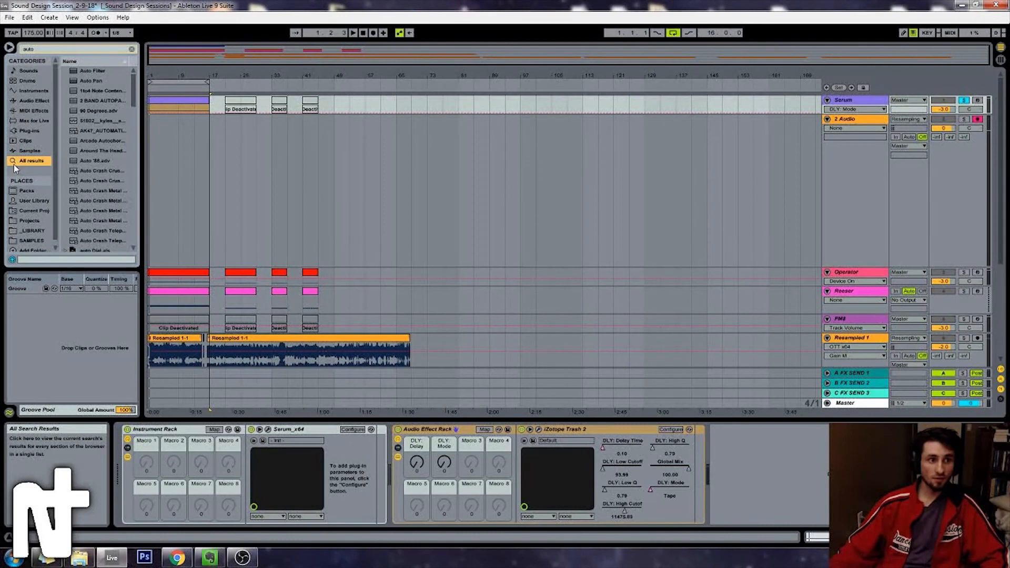
{"action": "double_click", "coordinate": [79, 73]}
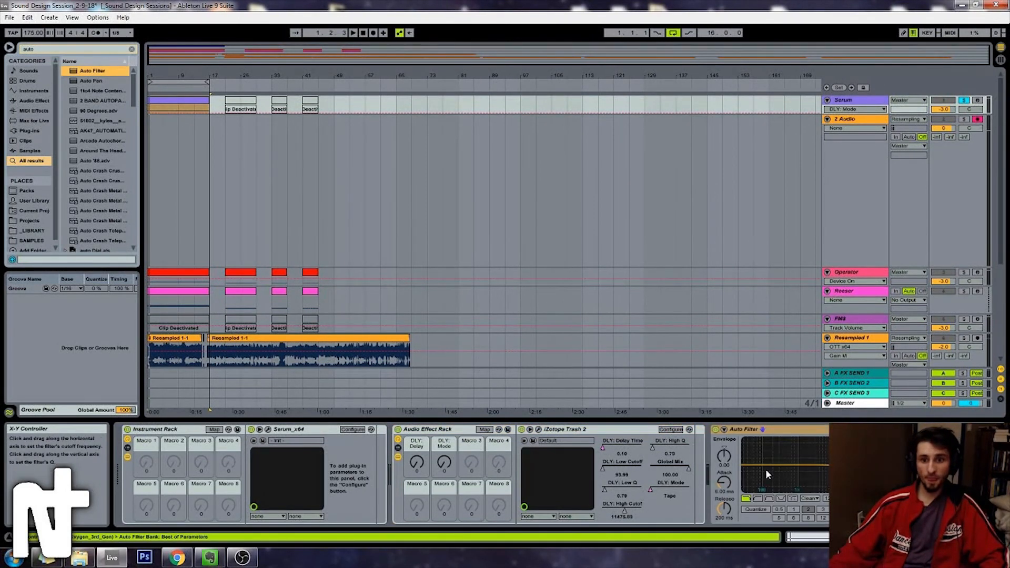
Step: Duplicate the Auto Filter after Trash 2 and switch the first copy to the Notch type
{"action": "left_click", "coordinate": [791, 430]}
{"action": "key", "text": "ctrl+d"}
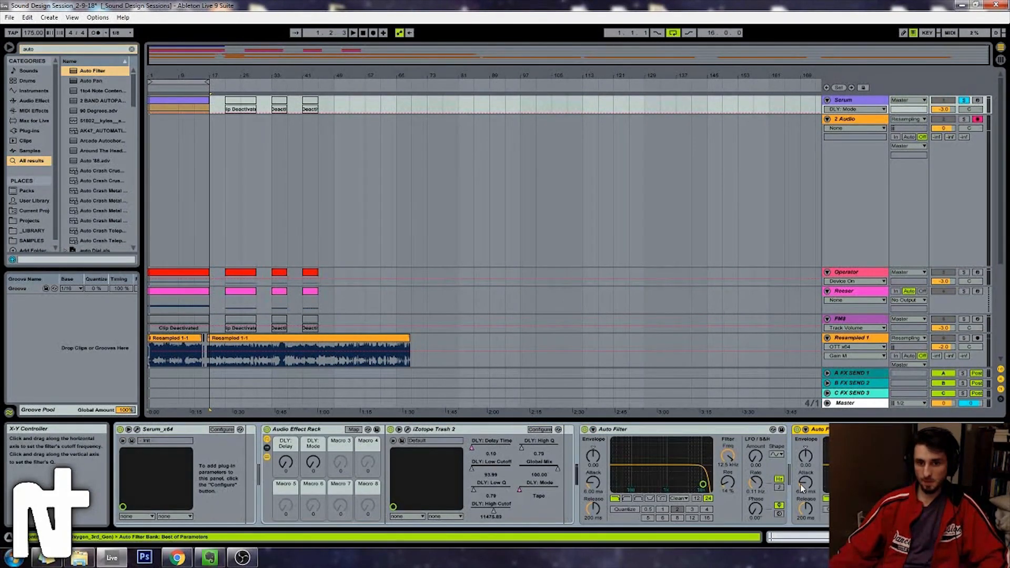
{"action": "left_click", "coordinate": [650, 499]}
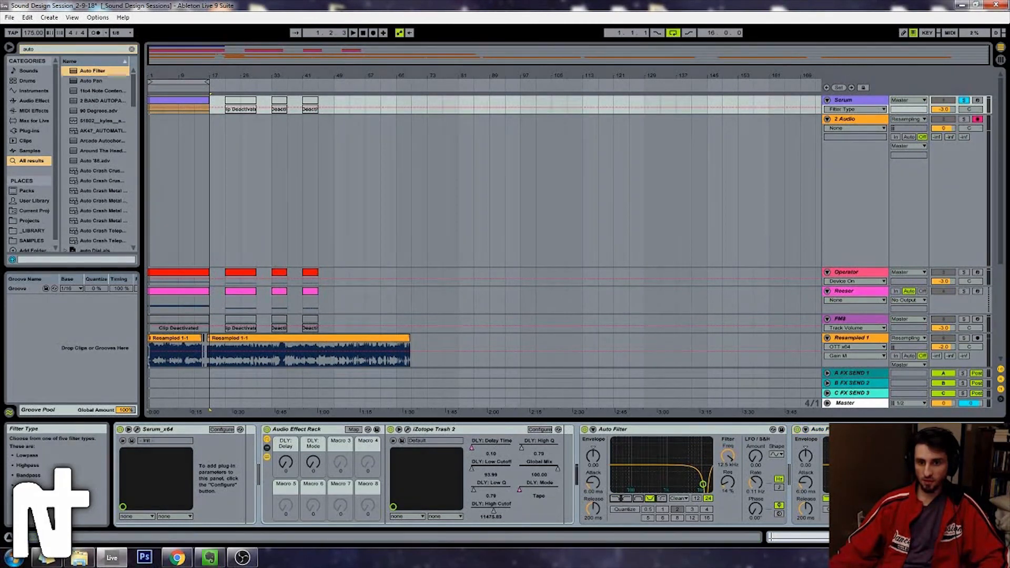
Step: Place a notch Auto Filter before Trash 2 inside the effect rack, with its cutoff at 1.57 kHz
{"action": "left_click", "coordinate": [722, 429]}
{"action": "left_click_drag", "start_coordinate": [567, 459], "coordinate": [565, 459]}
{"action": "left_click_drag", "start_coordinate": [690, 485], "coordinate": [657, 483]}
{"action": "left_click", "coordinate": [669, 432]}
{"action": "left_click_drag", "start_coordinate": [416, 466], "coordinate": [464, 449]}
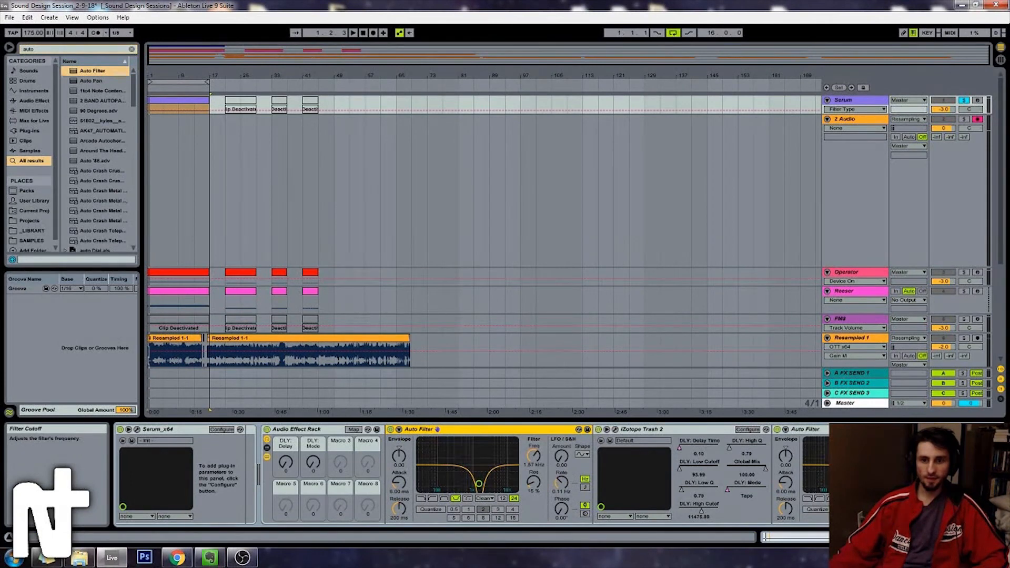
Step: Try adjusting the LFO amount and rate of the Auto Filter in front of Trash 2
{"action": "left_click", "coordinate": [562, 457]}
{"action": "left_click", "coordinate": [562, 483]}
{"action": "left_click", "coordinate": [561, 456]}
{"action": "left_click", "coordinate": [561, 482]}
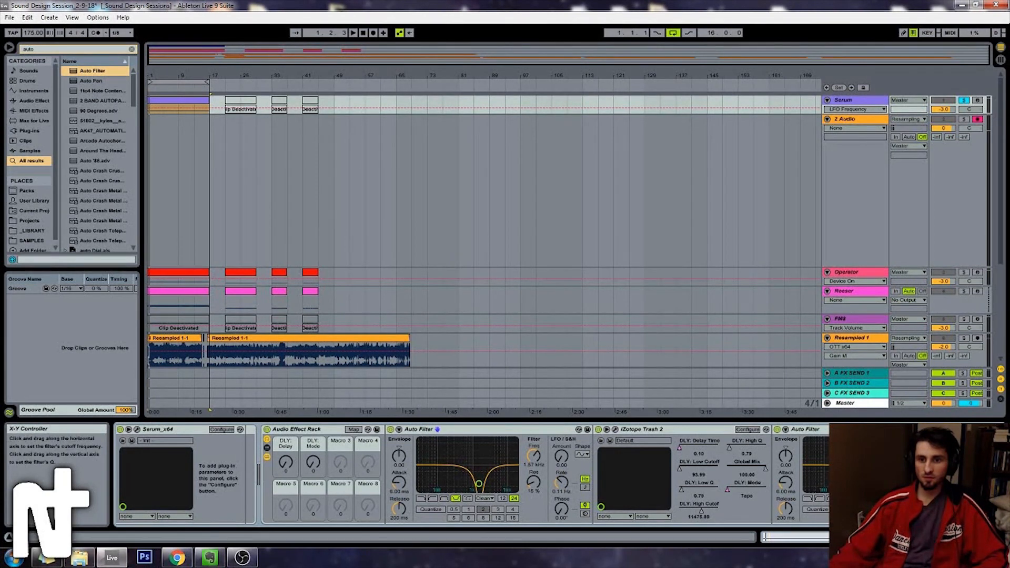
Step: Map the frequency controls of the rack's Auto Filters to Macro 3 and Macro 4
{"action": "right_click", "coordinate": [921, 456]}
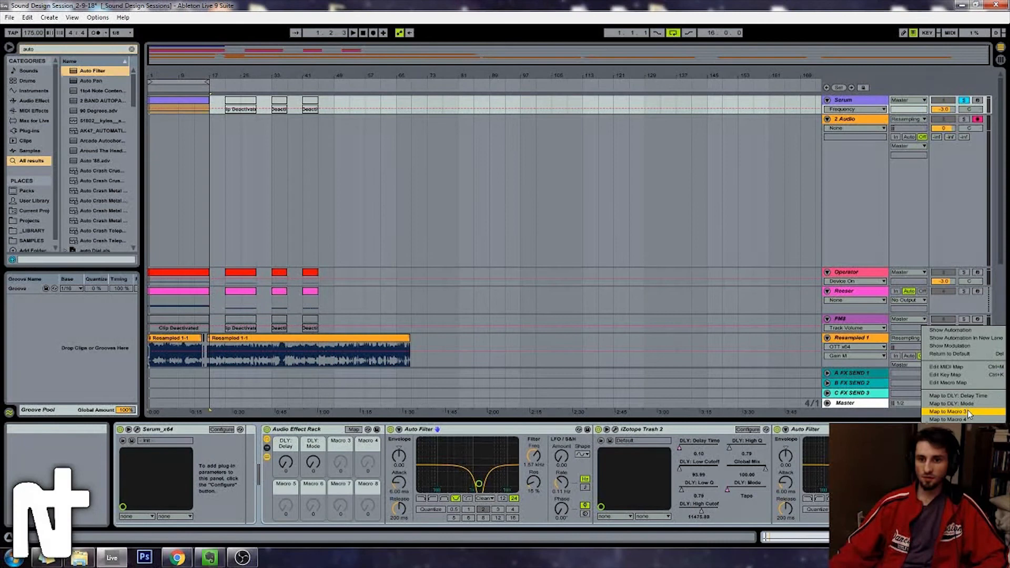
{"action": "left_click", "coordinate": [948, 411]}
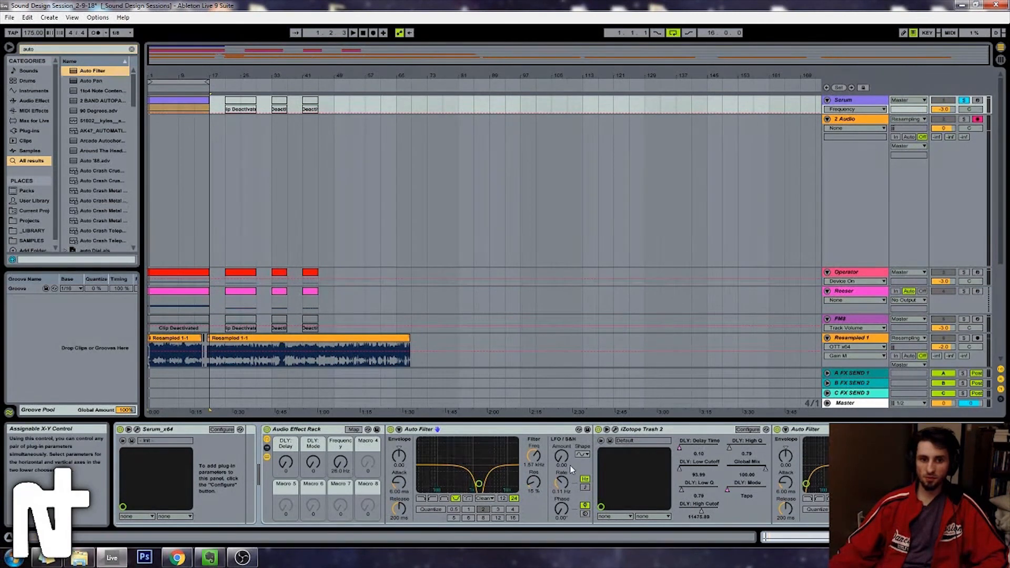
{"action": "right_click", "coordinate": [536, 462]}
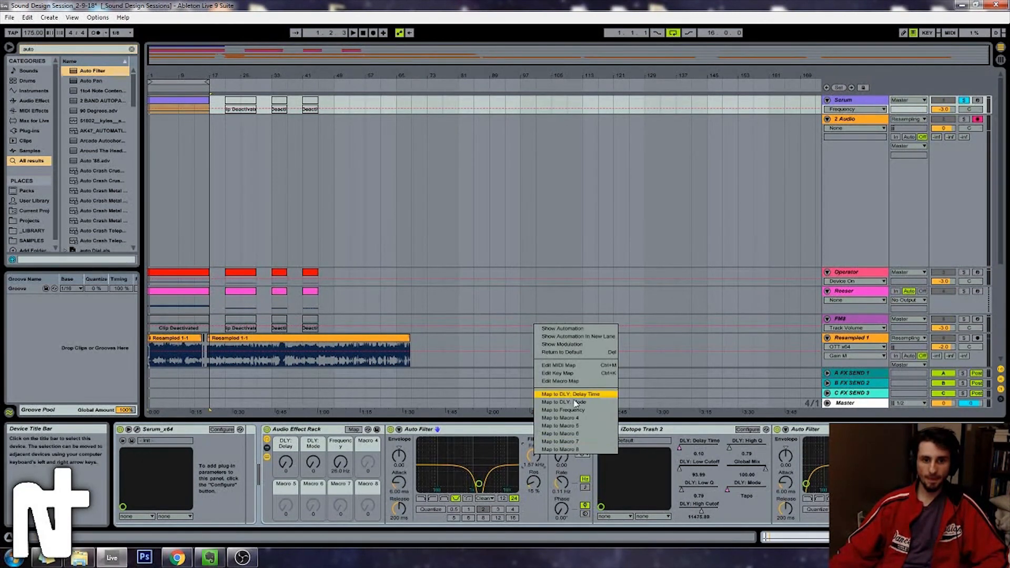
{"action": "left_click", "coordinate": [584, 419]}
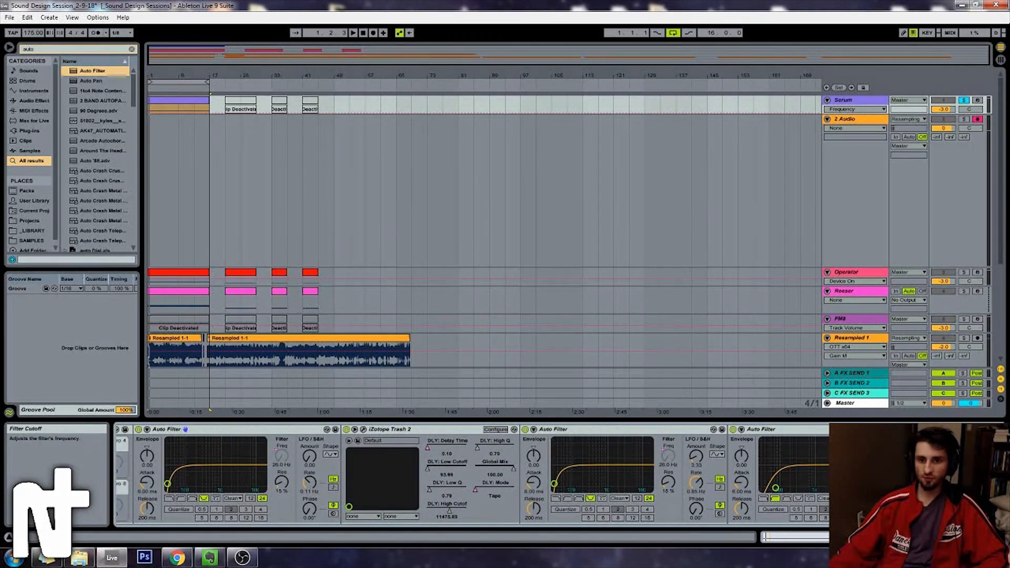
{"action": "right_click", "coordinate": [876, 459]}
{"action": "left_click", "coordinate": [918, 420]}
Step: Set the mapped Auto Filter frequency ranges to a 5.17 kHz maximum, 4.66 kHz to 111 Hz, and 111 Hz to 3.99 kHz
{"action": "scroll", "coordinate": [464, 467], "scroll_direction": "up", "scroll_amount": 5}
{"action": "left_click", "coordinate": [464, 467]}
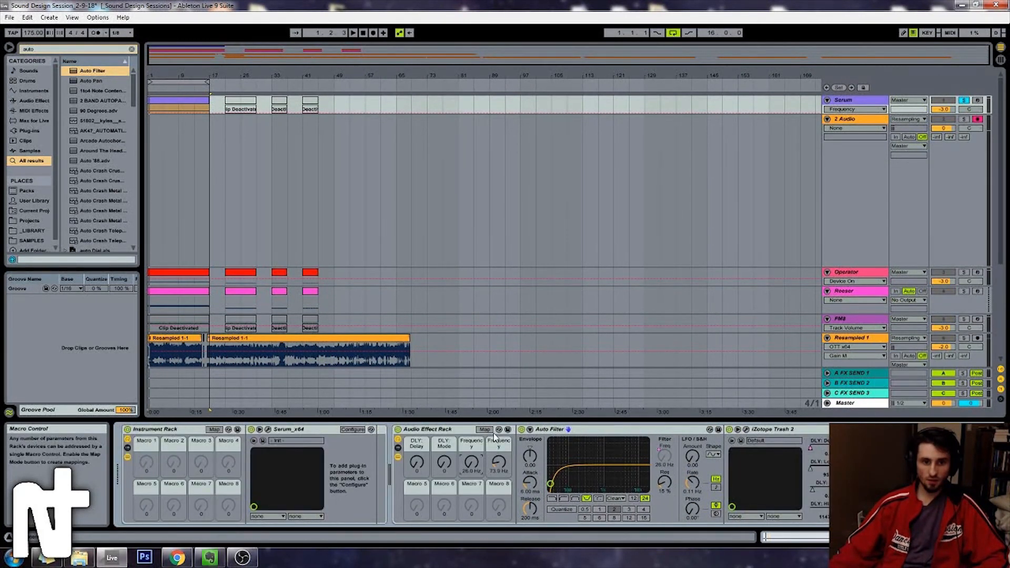
{"action": "left_click", "coordinate": [485, 430]}
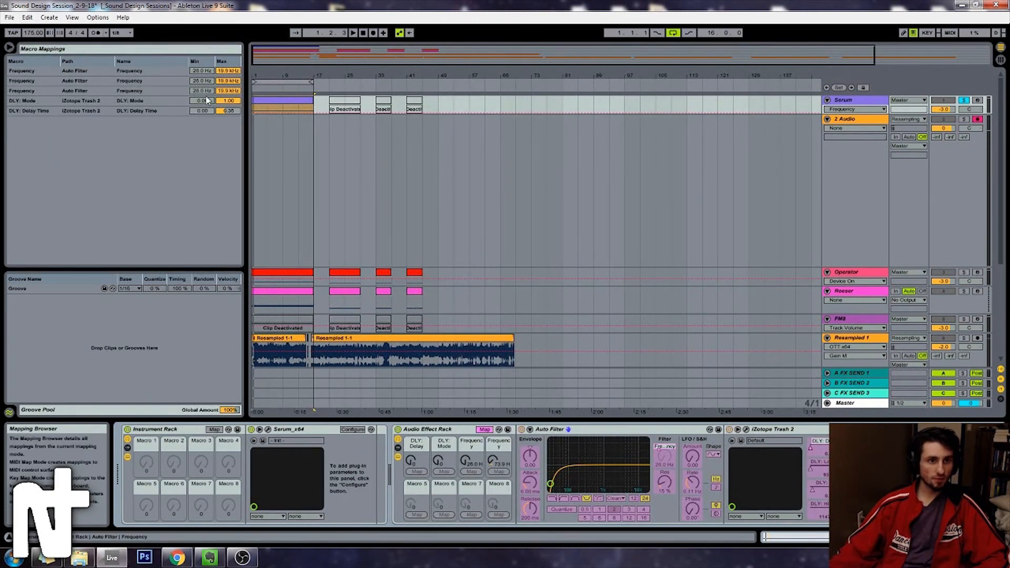
{"action": "left_click_drag", "start_coordinate": [203, 92], "coordinate": [203, 85]}
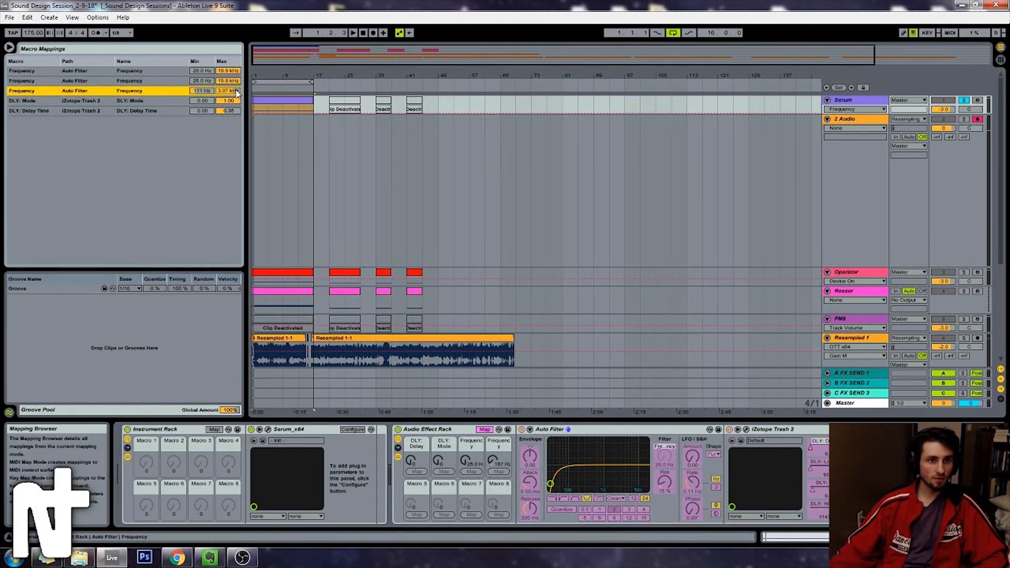
{"action": "left_click_drag", "start_coordinate": [236, 81], "coordinate": [201, 76]}
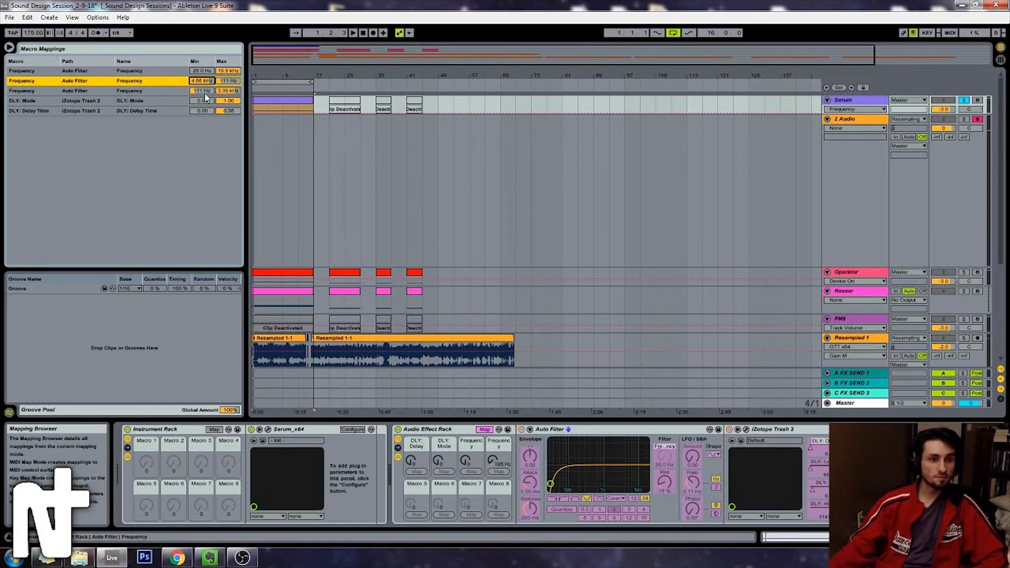
{"action": "left_click_drag", "start_coordinate": [204, 101], "coordinate": [204, 112]}
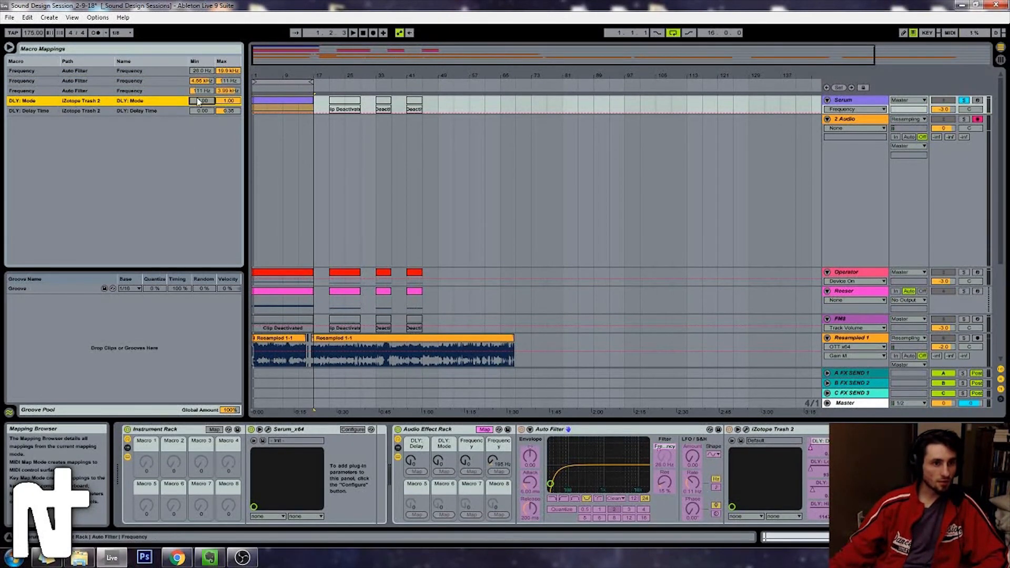
{"action": "left_click_drag", "start_coordinate": [213, 73], "coordinate": [213, 92]}
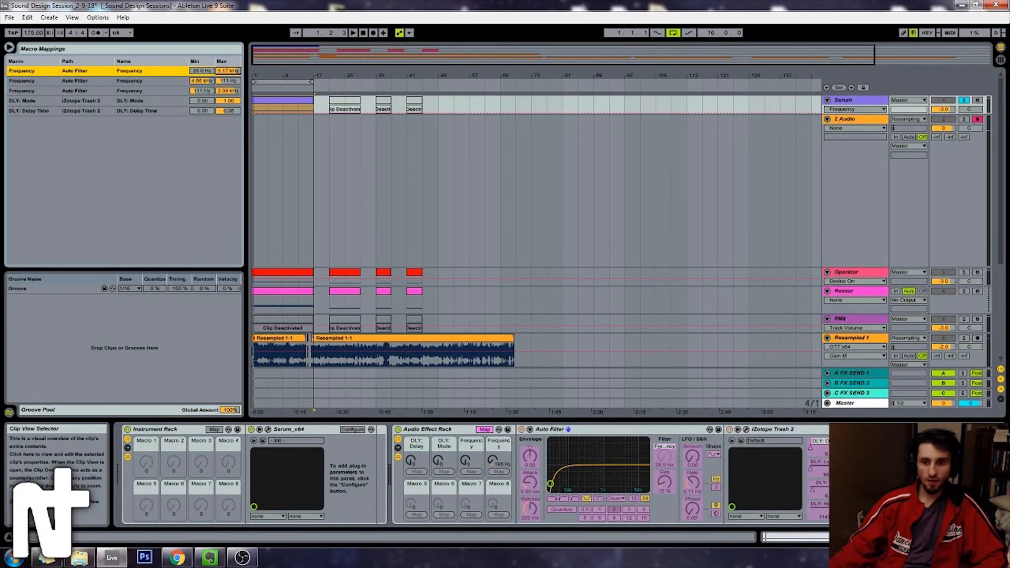
Step: Raise the resonance of the last Auto Filter in the rack and audition the bass
{"action": "left_click", "coordinate": [942, 537]}
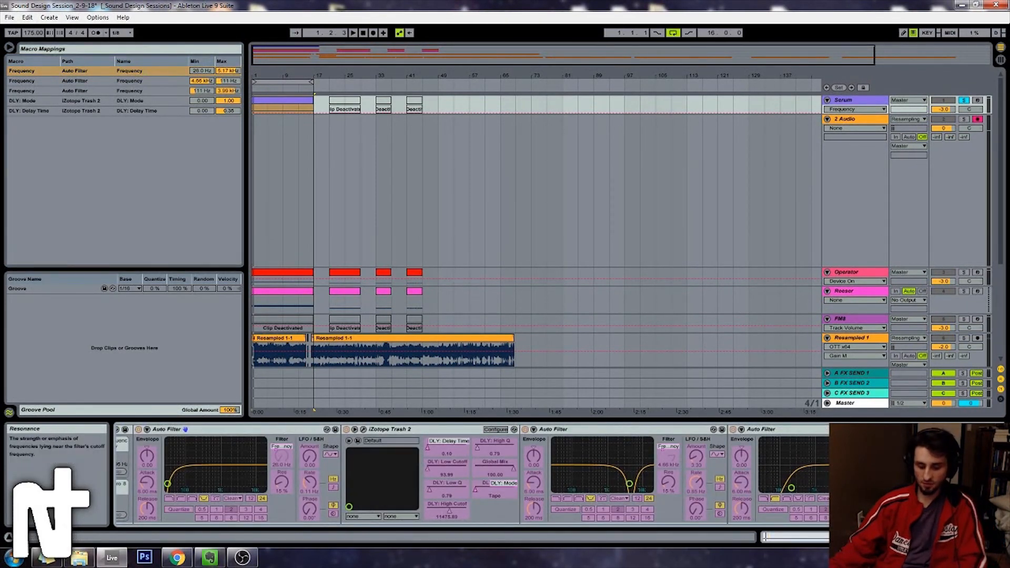
{"action": "key", "text": "ctrl+m"}
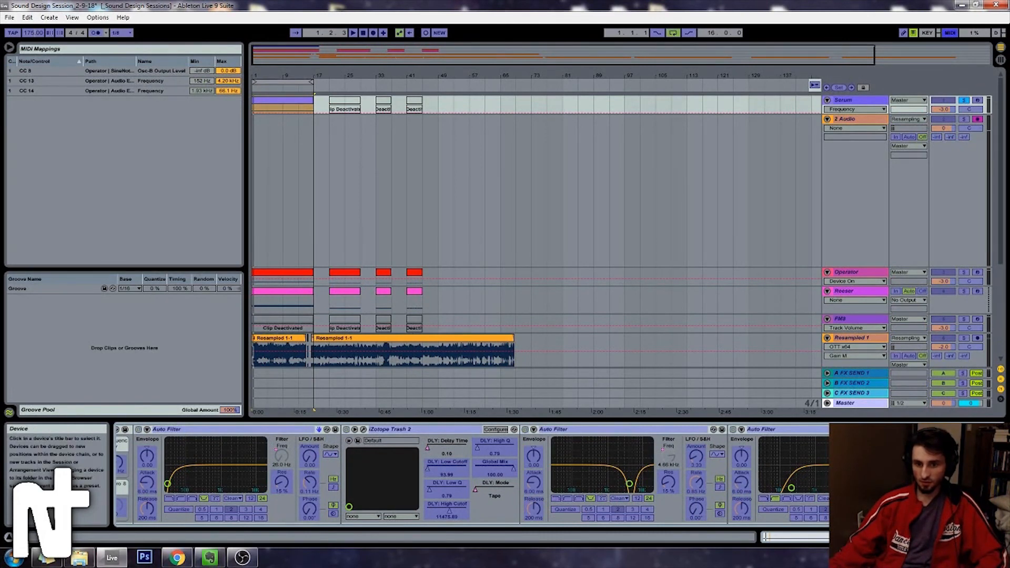
{"action": "left_click", "coordinate": [282, 482]}
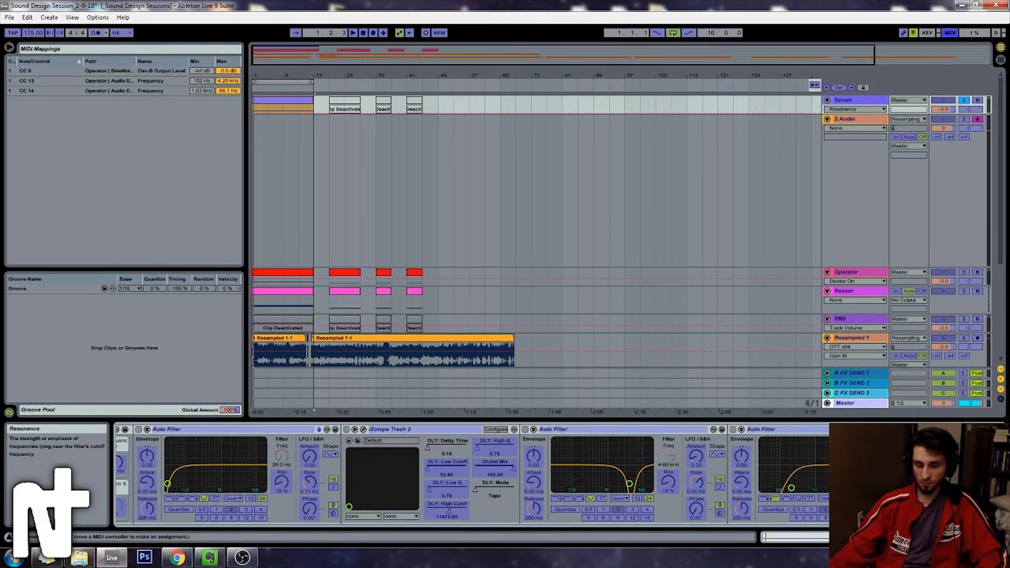
{"action": "key", "text": "ctrl+m"}
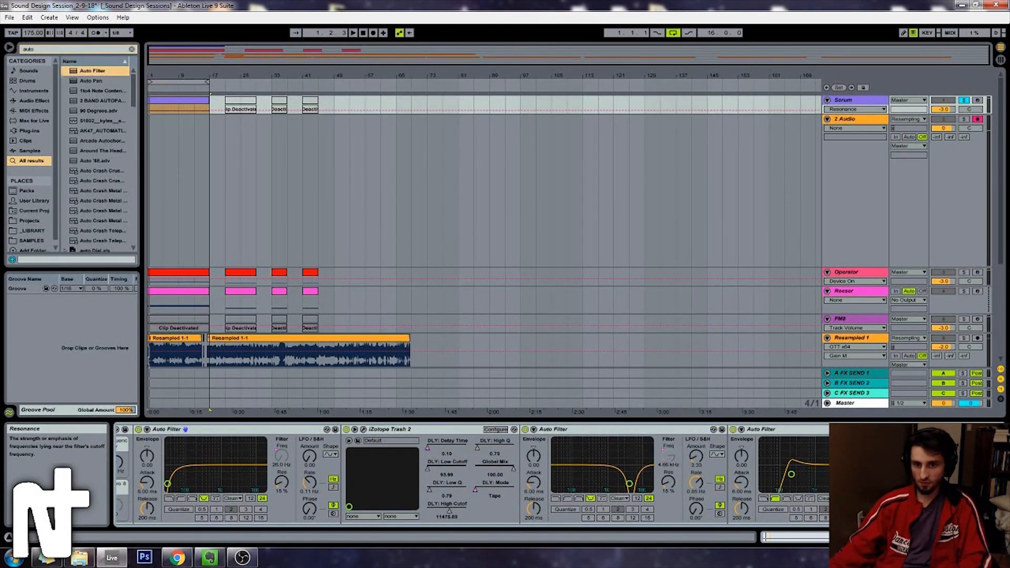
{"action": "key", "text": "space"}
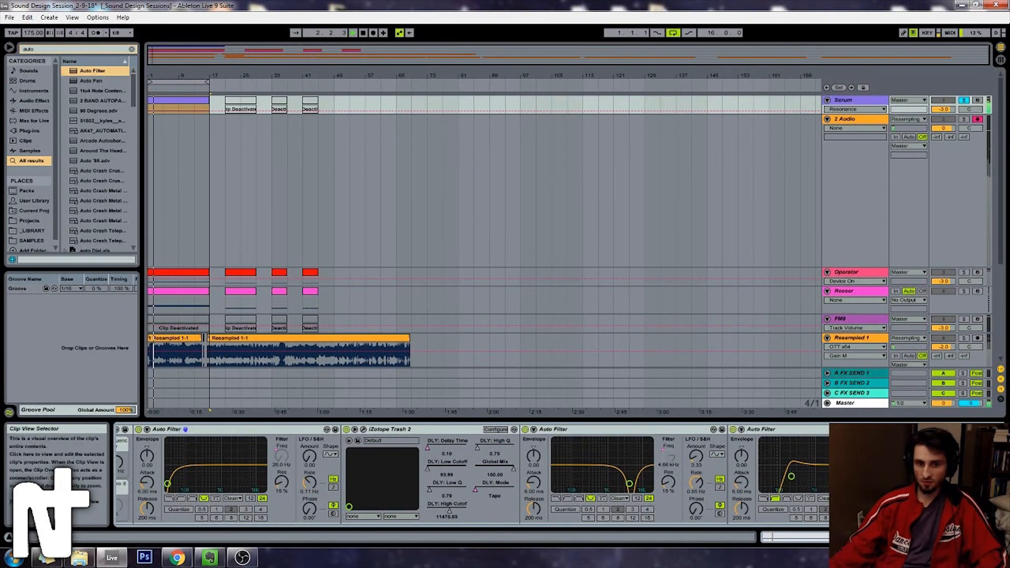
{"action": "key", "text": "space"}
{"action": "left_click", "coordinate": [891, 538]}
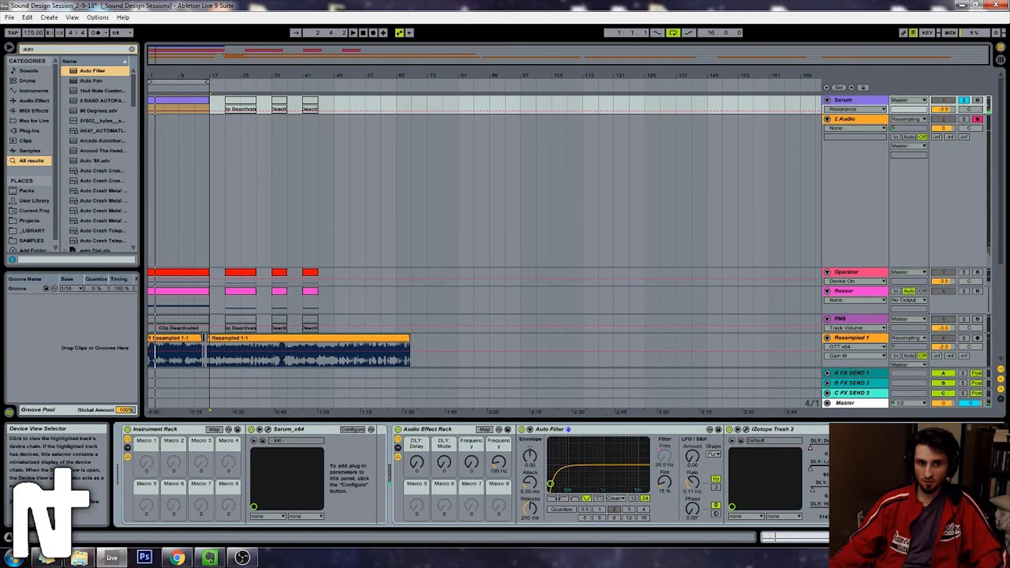
{"action": "key", "text": "space"}
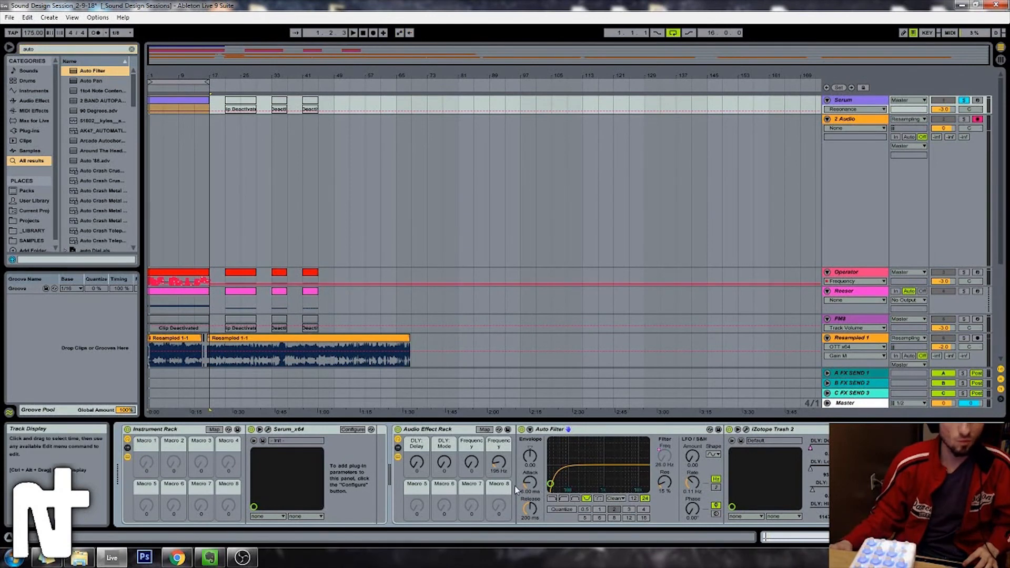
Step: MIDI-map the Audio Effect Rack's Macros 1 to 4 to controller knobs CC 0 to CC 3
{"action": "key", "text": "ctrl+m"}
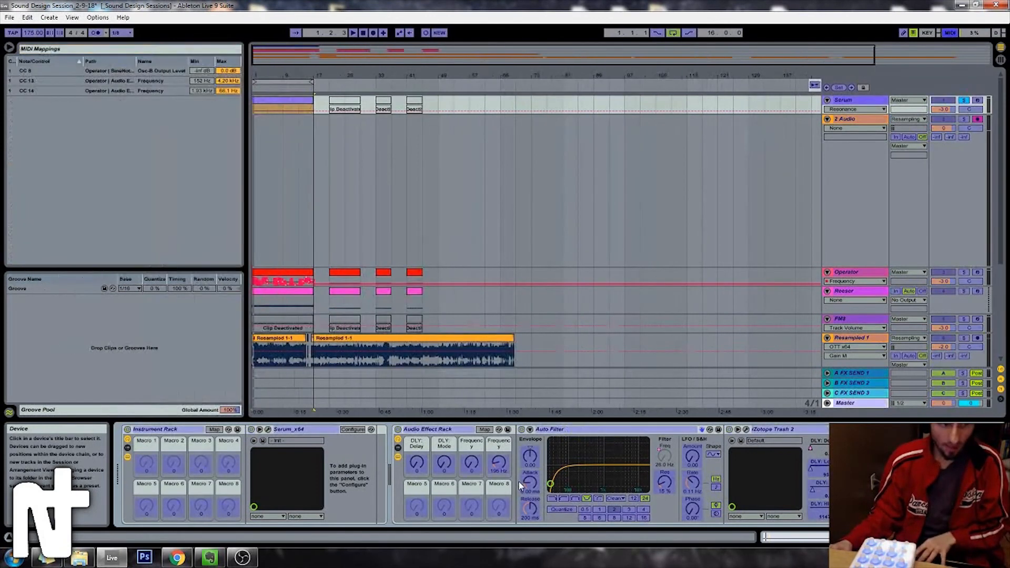
{"action": "left_click", "coordinate": [418, 464]}
{"action": "left_click", "coordinate": [445, 464]}
{"action": "left_click", "coordinate": [476, 465]}
{"action": "left_click", "coordinate": [499, 464]}
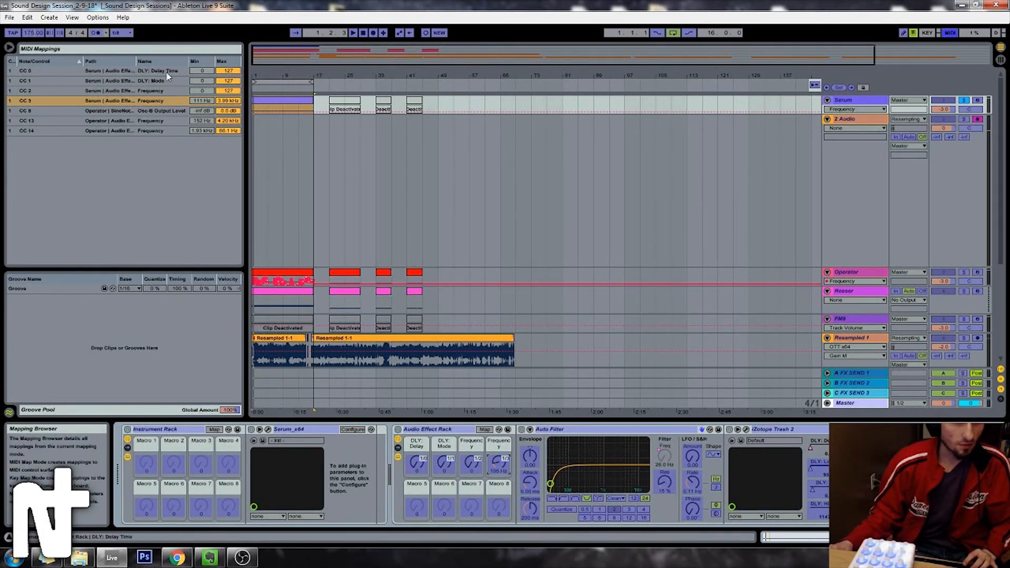
{"action": "key", "text": "ctrl+m"}
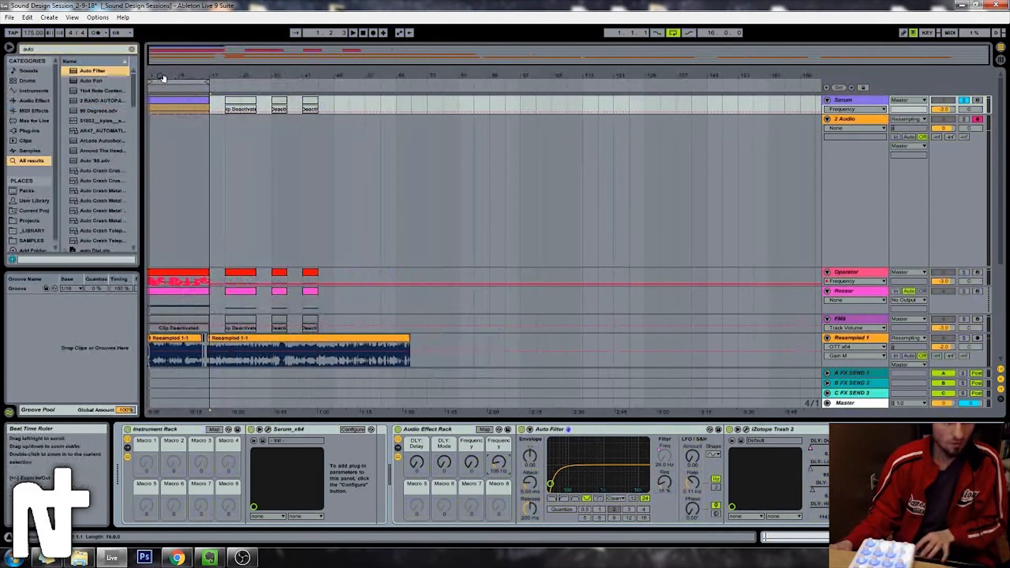
Step: Disarm the 2 Audio track and record a pass of macro automation for the Serum track from the start of the arrangement
{"action": "left_click", "coordinate": [363, 33]}
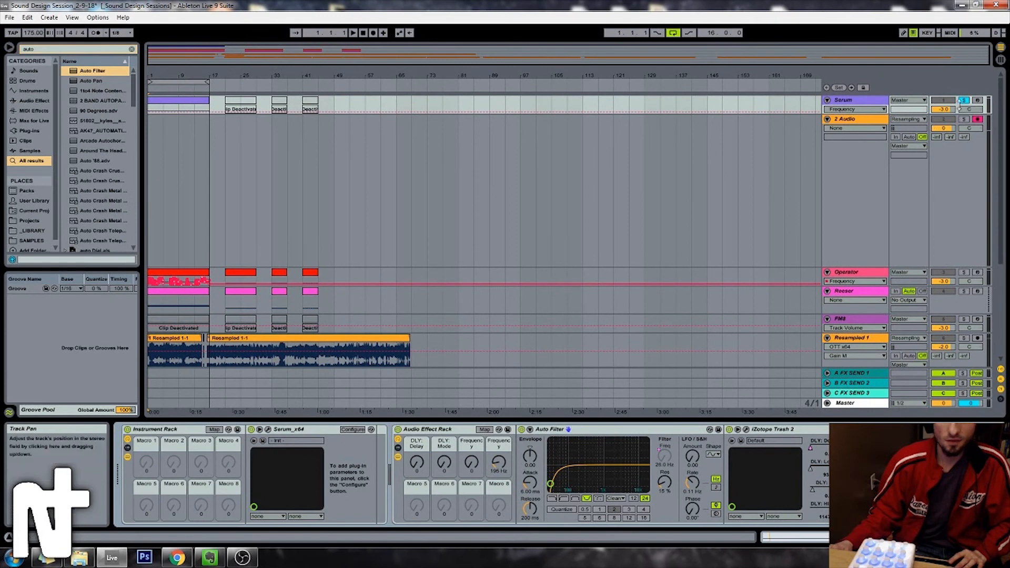
{"action": "left_click", "coordinate": [978, 120]}
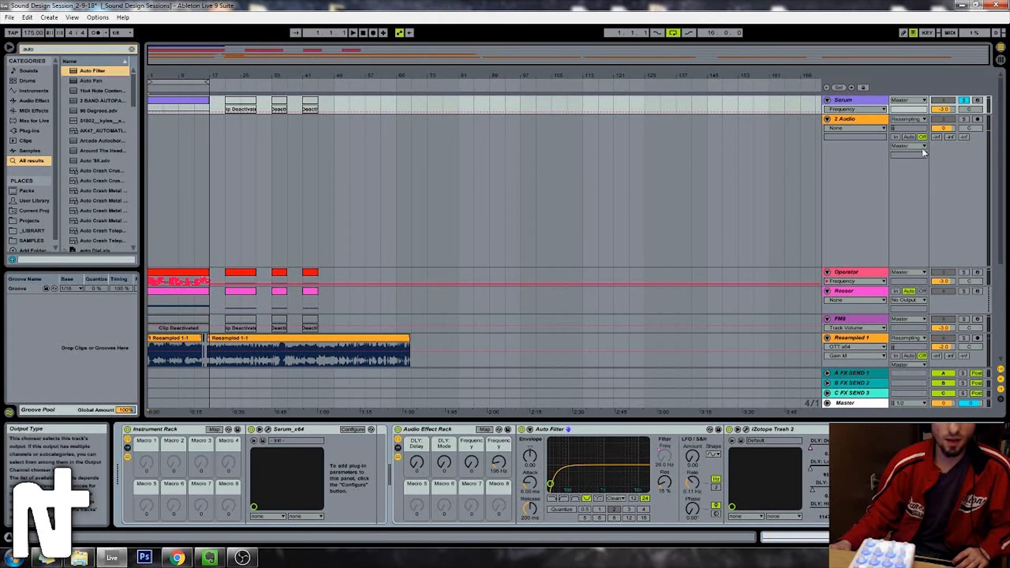
{"action": "left_click", "coordinate": [373, 33]}
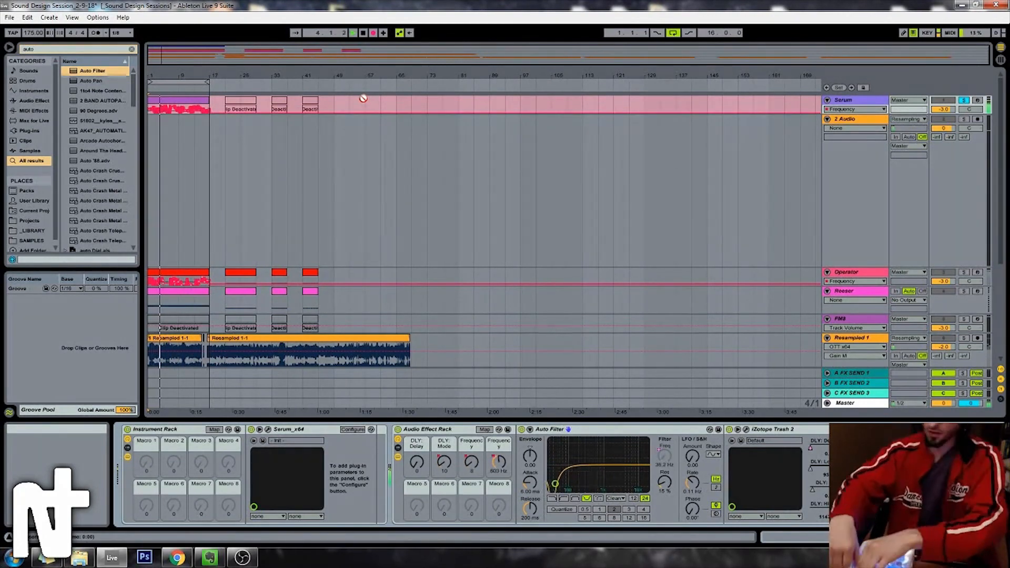
{"action": "key", "text": "space"}
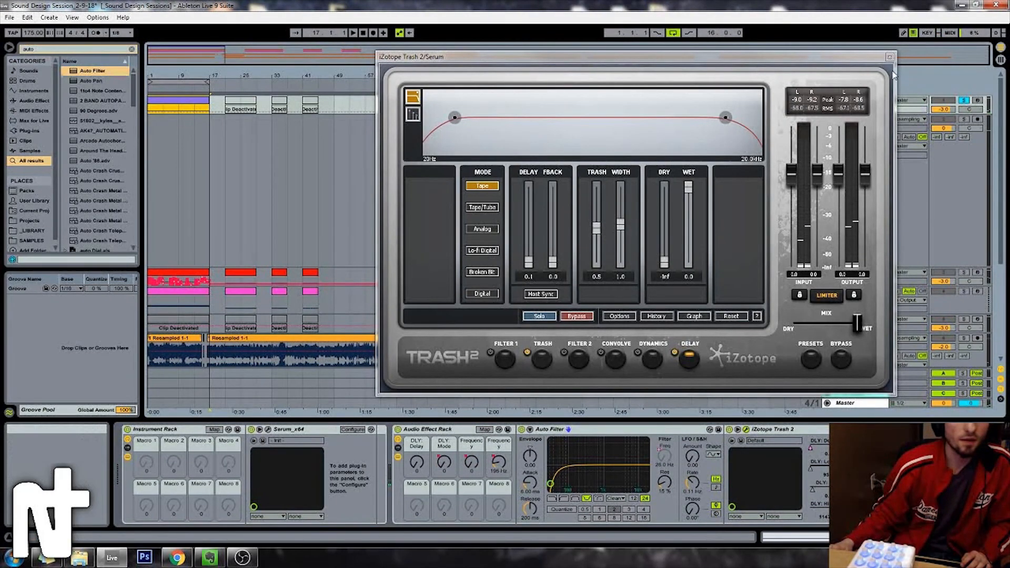
{"action": "left_click", "coordinate": [889, 57]}
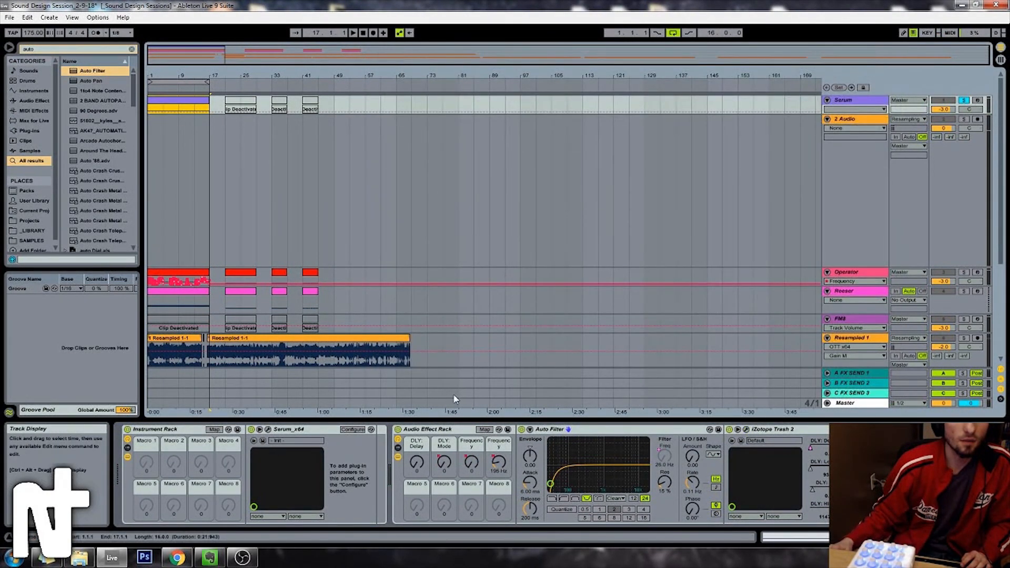
Step: Lower the maximum of the first Auto Filter frequency mapping to 1.83 kHz and play back the bass
{"action": "left_click", "coordinate": [483, 429]}
{"action": "left_click", "coordinate": [223, 80]}
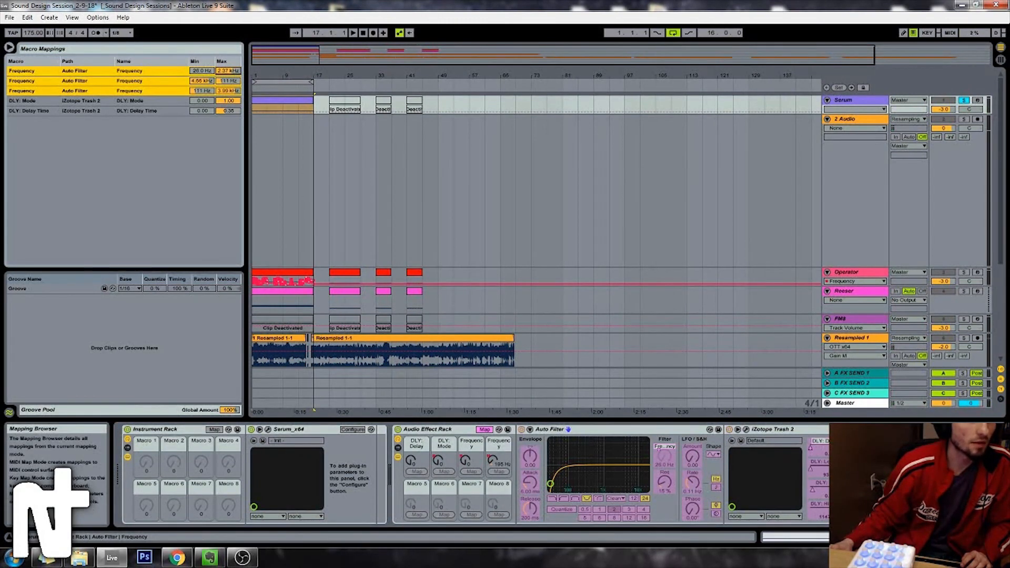
{"action": "key", "text": "space"}
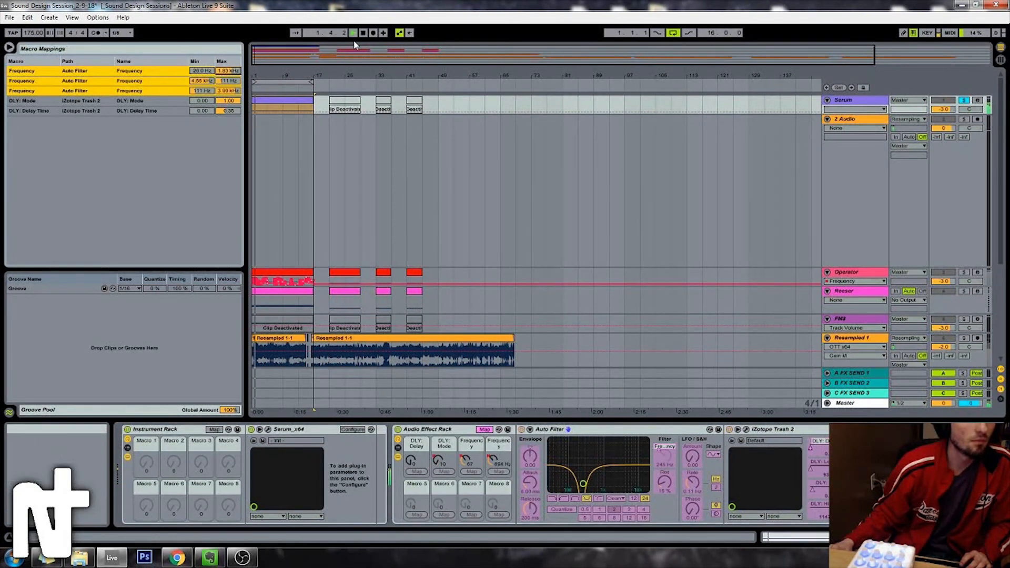
Step: Audition the Serum bass together with the other tracks by temporarily lifting its solo, and restore the solo
{"action": "left_click", "coordinate": [851, 100]}
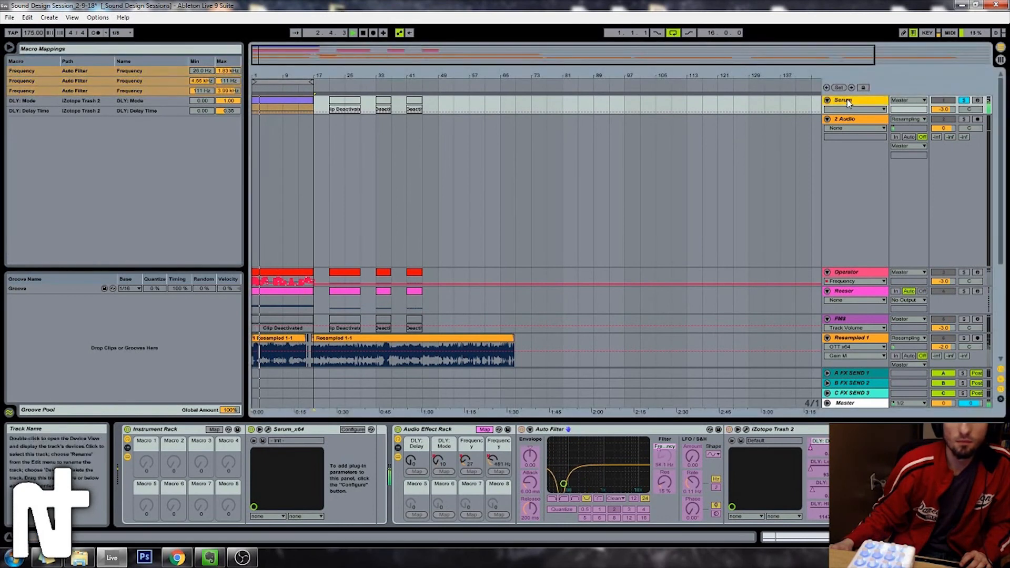
{"action": "left_click", "coordinate": [964, 101]}
{"action": "key", "text": "space"}
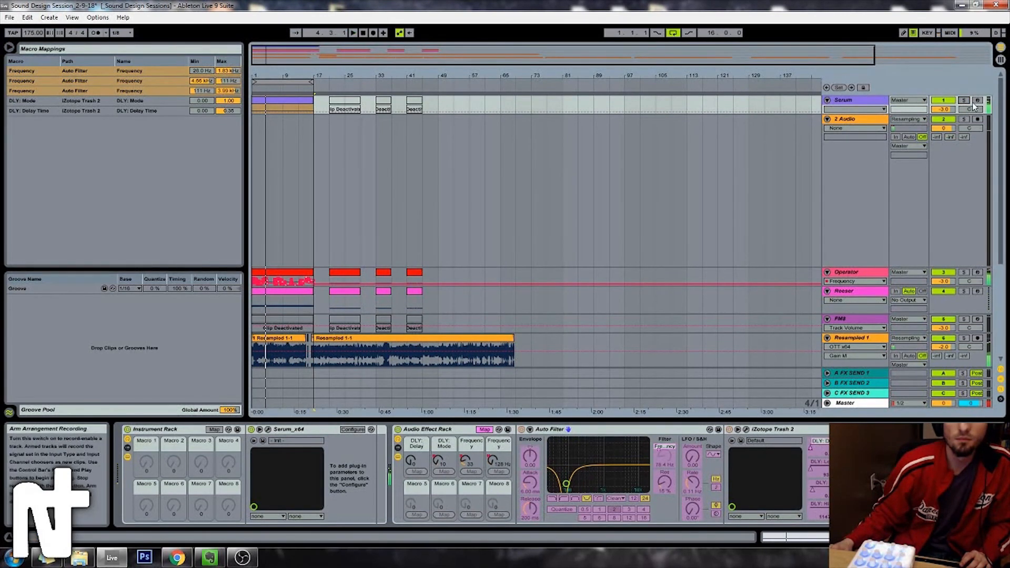
{"action": "left_click", "coordinate": [964, 101]}
{"action": "left_click", "coordinate": [866, 100]}
{"action": "key", "text": "space"}
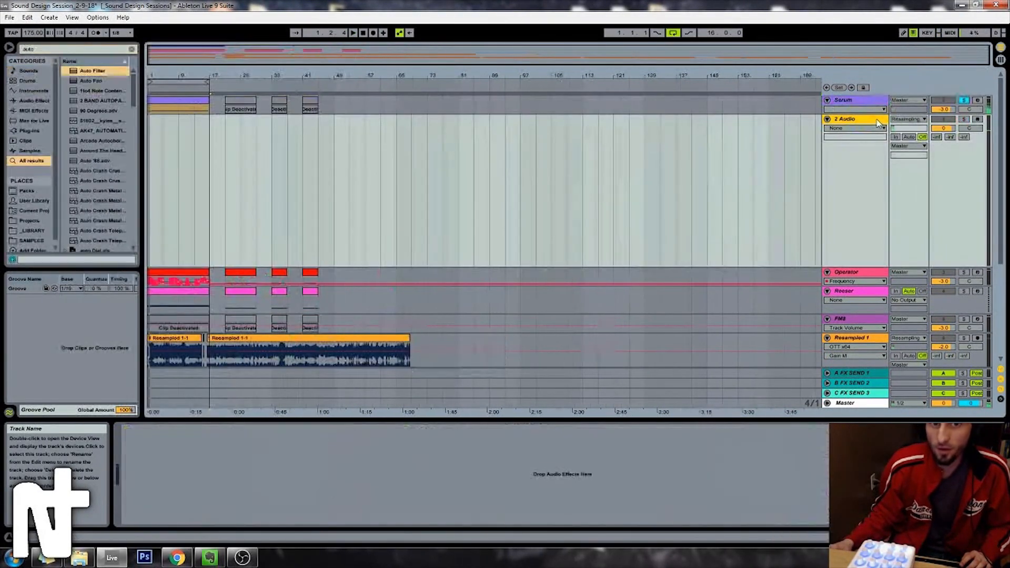
Step: Arm the 2 Audio track, resample the bass while performing the macros, and extend the recorded clip to about bar 66
{"action": "left_click", "coordinate": [978, 120]}
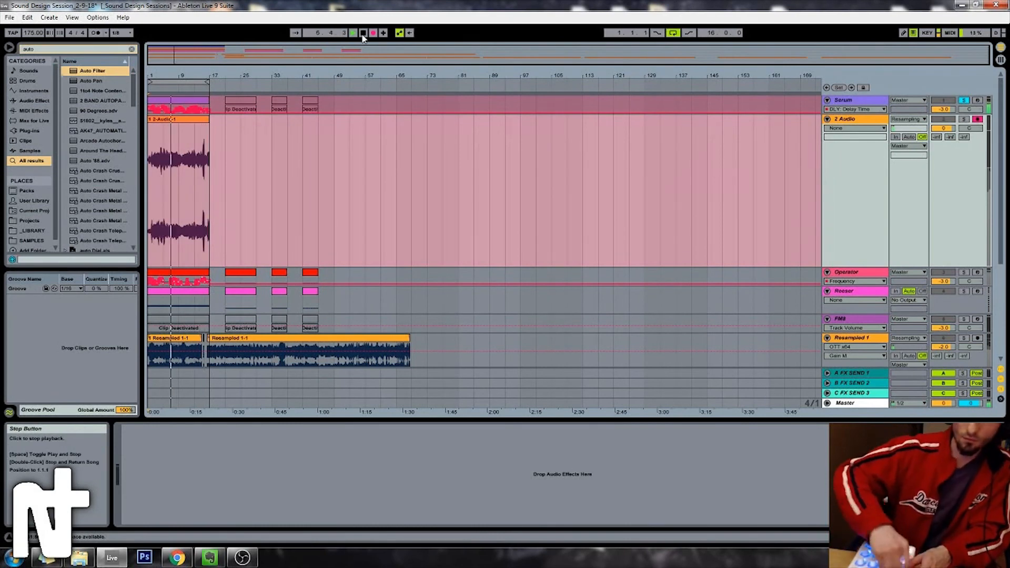
{"action": "key", "text": "space"}
{"action": "left_click_drag", "start_coordinate": [209, 120], "coordinate": [302, 120]}
{"action": "left_click_drag", "start_coordinate": [209, 119], "coordinate": [166, 138]}
{"action": "left_click_drag", "start_coordinate": [295, 119], "coordinate": [175, 130]}
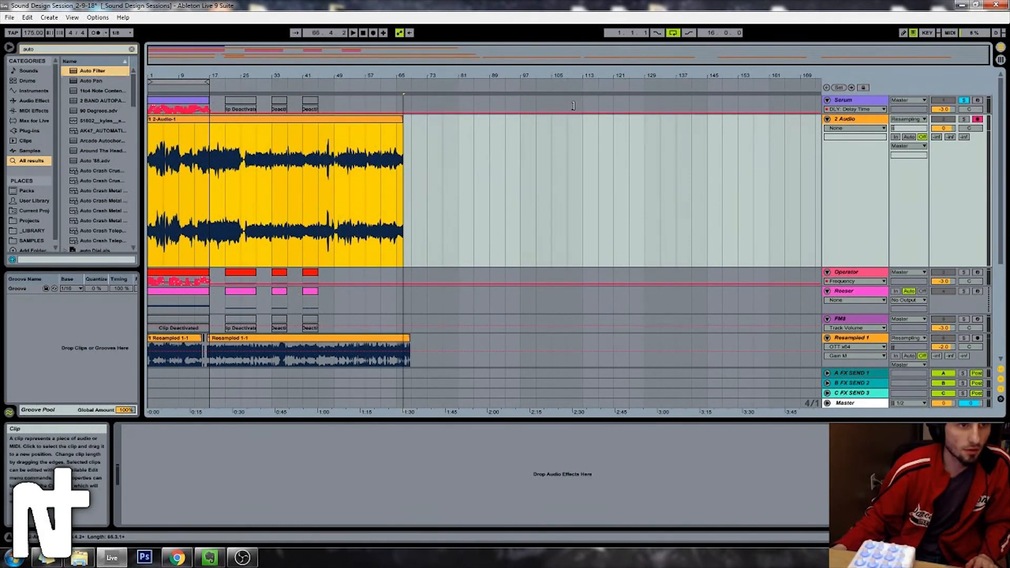
Step: Search the browser for "pro-mb" and load FabFilter Pro-MB onto the 2 Audio track
{"action": "left_click", "coordinate": [877, 125]}
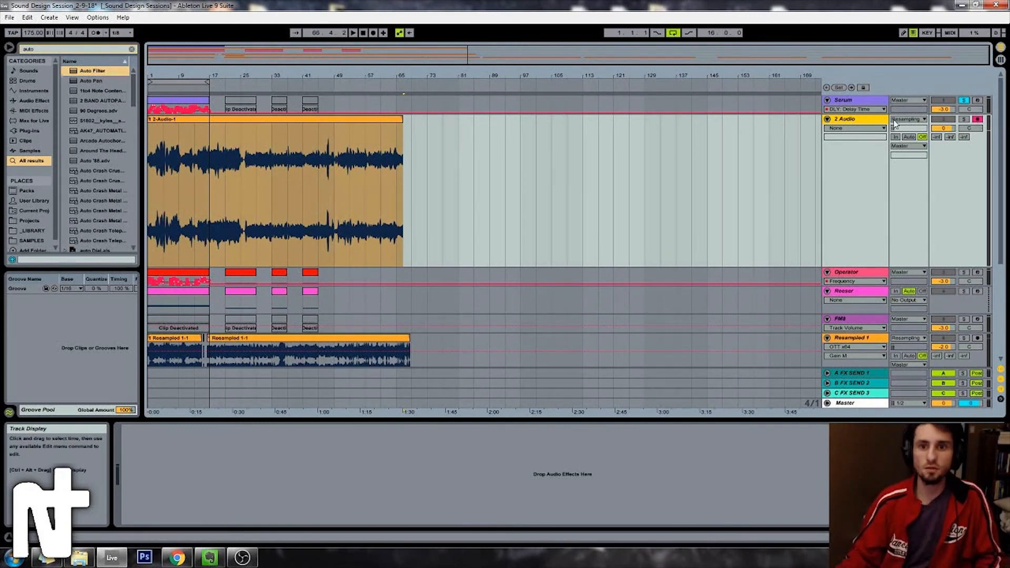
{"action": "left_click_drag", "start_coordinate": [88, 51], "coordinate": [8, 57]}
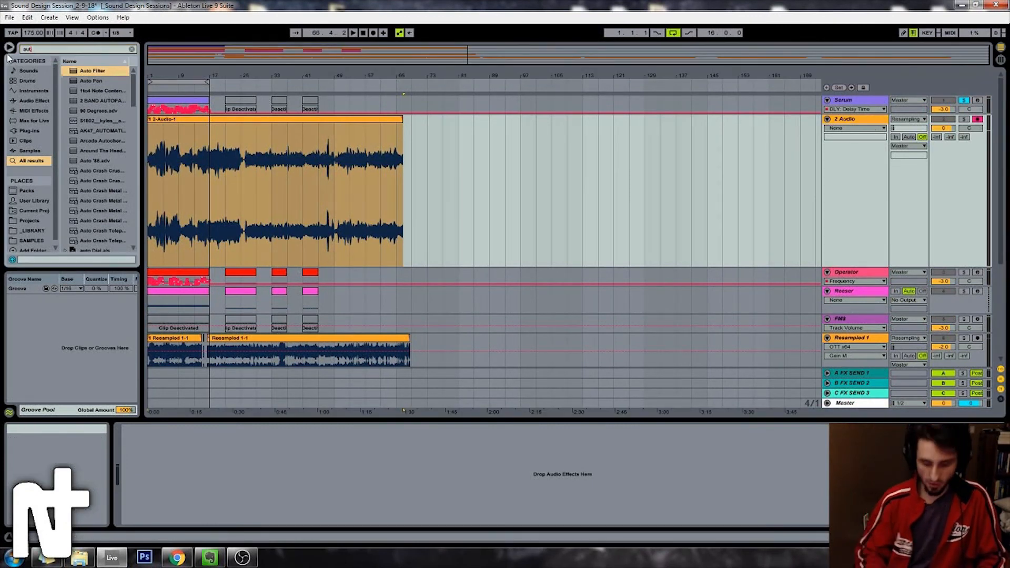
{"action": "key", "text": "BackSpace"}
{"action": "key", "text": "BackSpace"}
{"action": "key", "text": "BackSpace"}
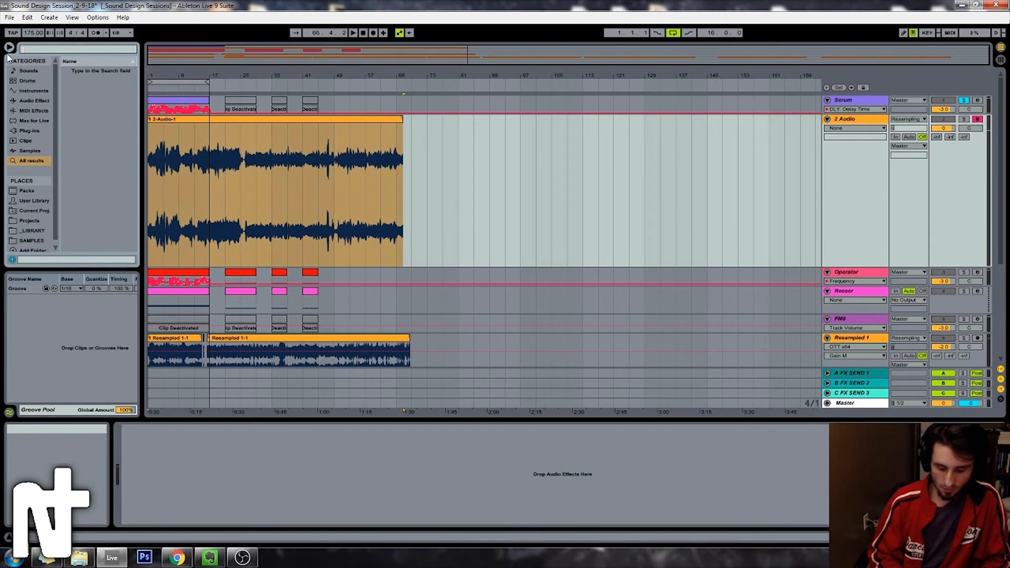
{"action": "type", "text": "pro-mb"}
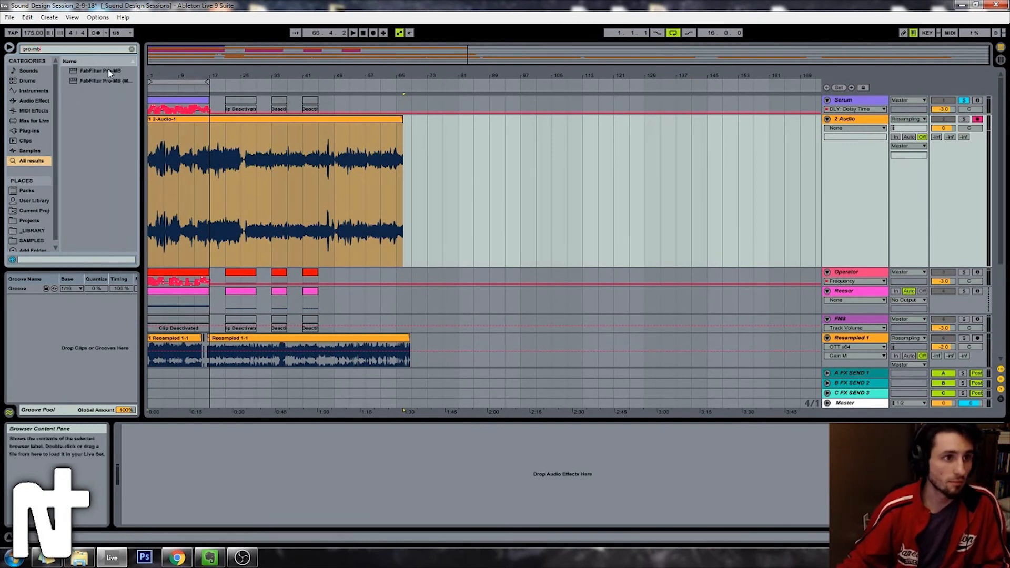
{"action": "double_click", "coordinate": [100, 71]}
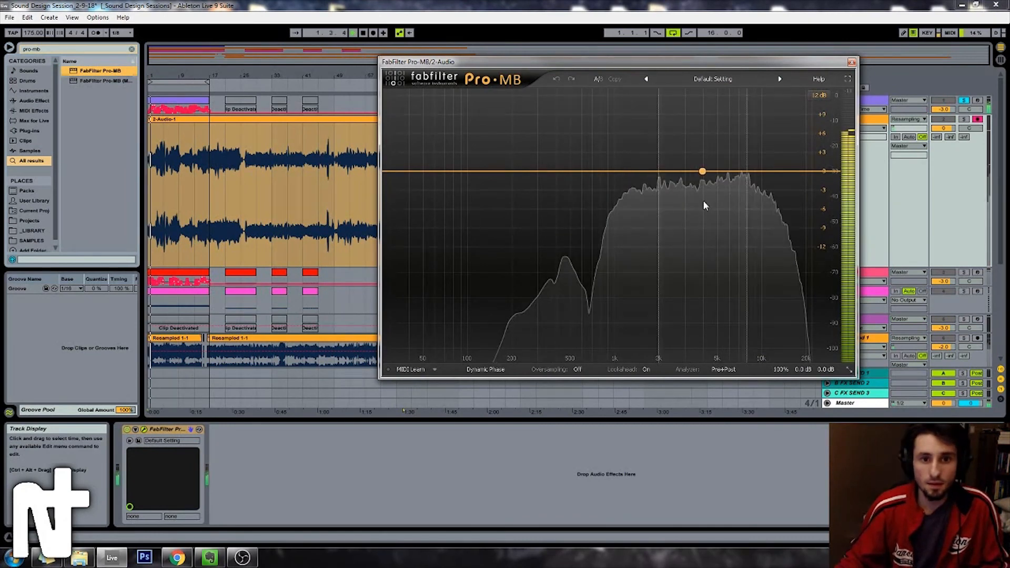
Step: Create a wide compression band in Pro-MB centred at about 3.75 kHz
{"action": "key", "text": "space"}
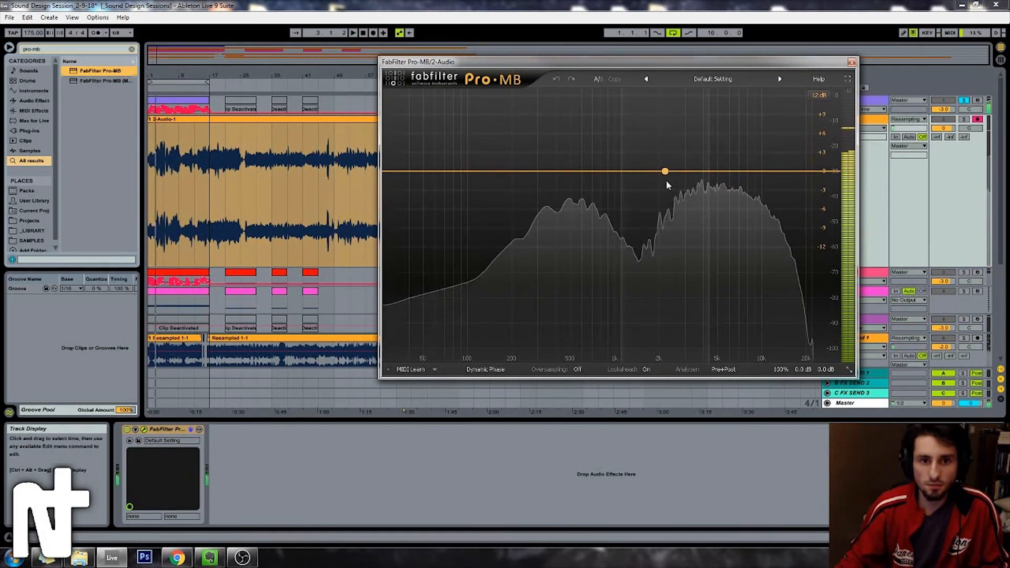
{"action": "left_click", "coordinate": [668, 179]}
{"action": "left_click_drag", "start_coordinate": [710, 170], "coordinate": [784, 173]}
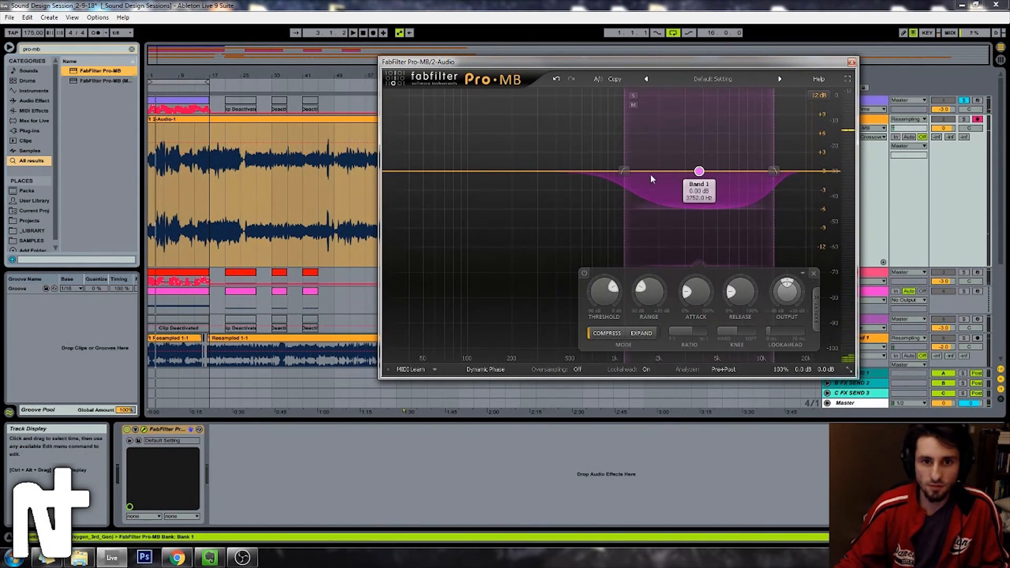
Step: Extend the high Pro-MB band downward, add two more bands to cover the rest of the spectrum, adjust their thresholds, and close the plug-in
{"action": "left_click_drag", "start_coordinate": [629, 172], "coordinate": [614, 169]}
{"action": "key", "text": "space"}
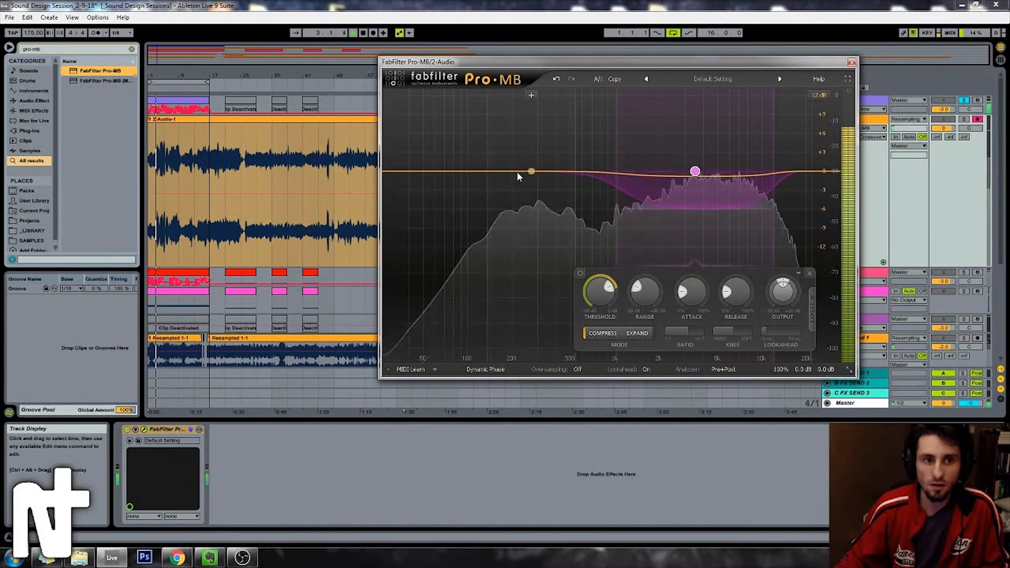
{"action": "left_click", "coordinate": [534, 174]}
{"action": "left_click_drag", "start_coordinate": [597, 291], "coordinate": [597, 310]}
{"action": "left_click", "coordinate": [537, 171]}
{"action": "left_click_drag", "start_coordinate": [442, 291], "coordinate": [442, 307]}
{"action": "left_click", "coordinate": [807, 171]}
{"action": "left_click_drag", "start_coordinate": [631, 291], "coordinate": [631, 310]}
{"action": "left_click", "coordinate": [851, 62]}
{"action": "key", "text": "space"}
Step: Search the browser for "eq" and load EQ Eight after Pro-MB on the 2 Audio track
{"action": "left_click_drag", "start_coordinate": [50, 49], "coordinate": [11, 54]}
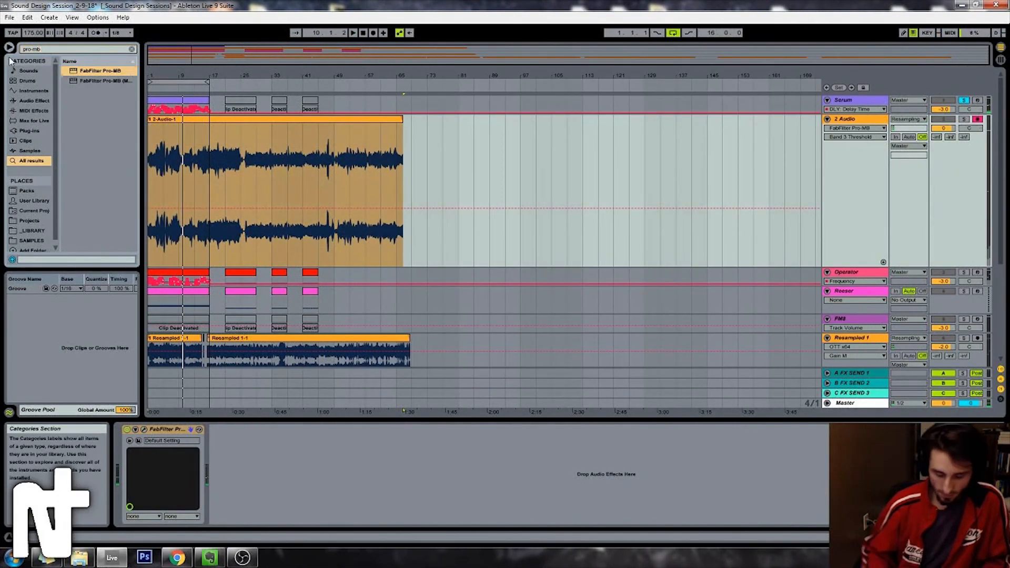
{"action": "key", "text": "BackSpace"}
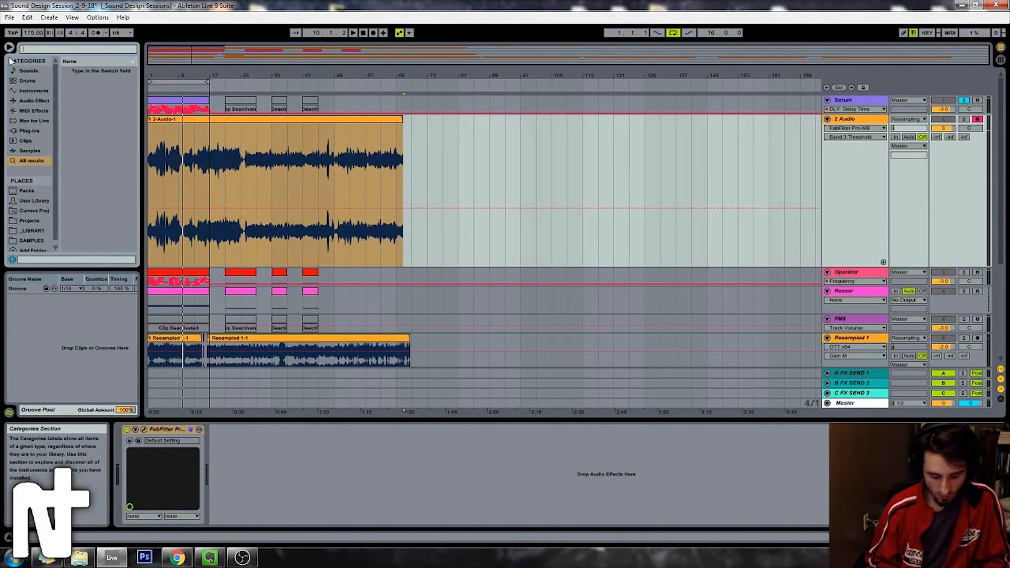
{"action": "type", "text": "eq"}
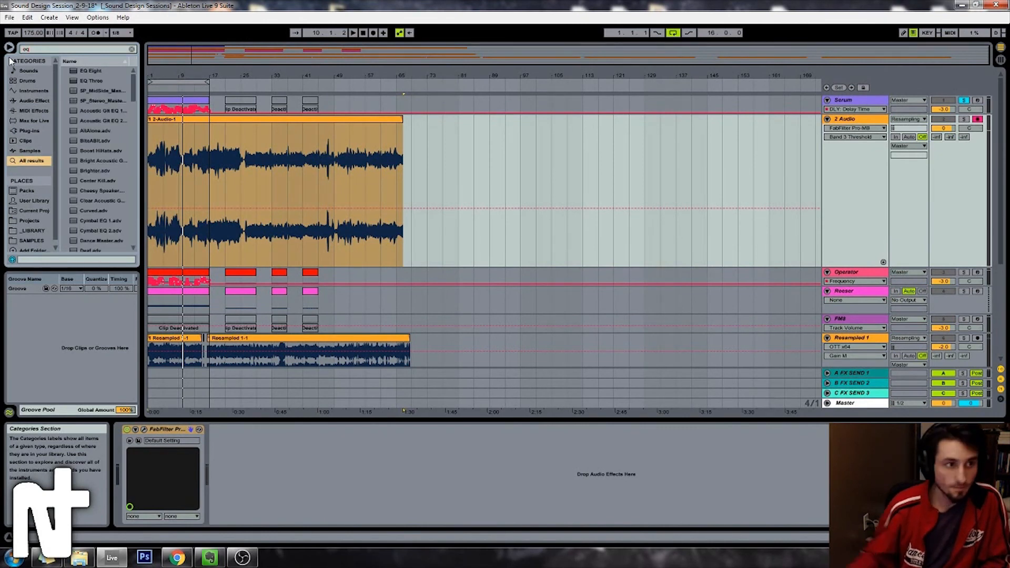
{"action": "left_click_drag", "start_coordinate": [63, 81], "coordinate": [171, 116]}
{"action": "left_click_drag", "start_coordinate": [110, 86], "coordinate": [130, 99]}
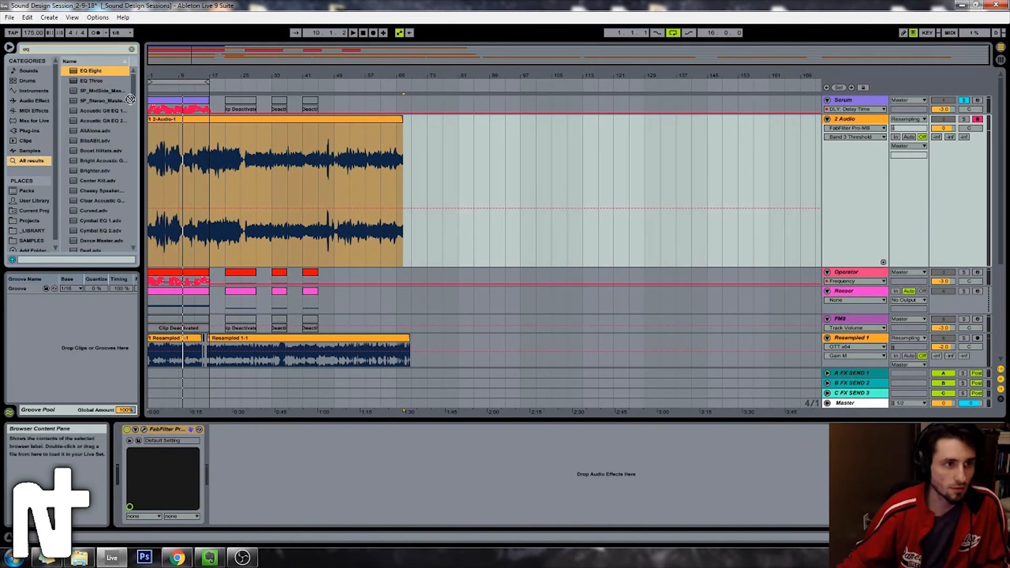
Step: During playback, cut EQ Eight's band 3 by about 2.4 dB around 623 Hz
{"action": "key", "text": "space"}
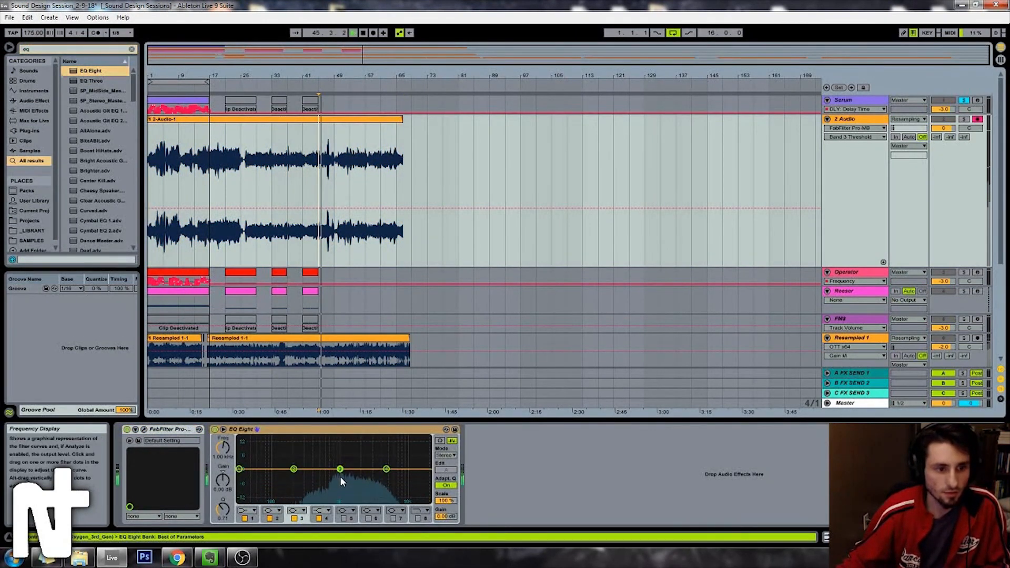
{"action": "left_click_drag", "start_coordinate": [340, 472], "coordinate": [339, 477]}
{"action": "key", "text": "space"}
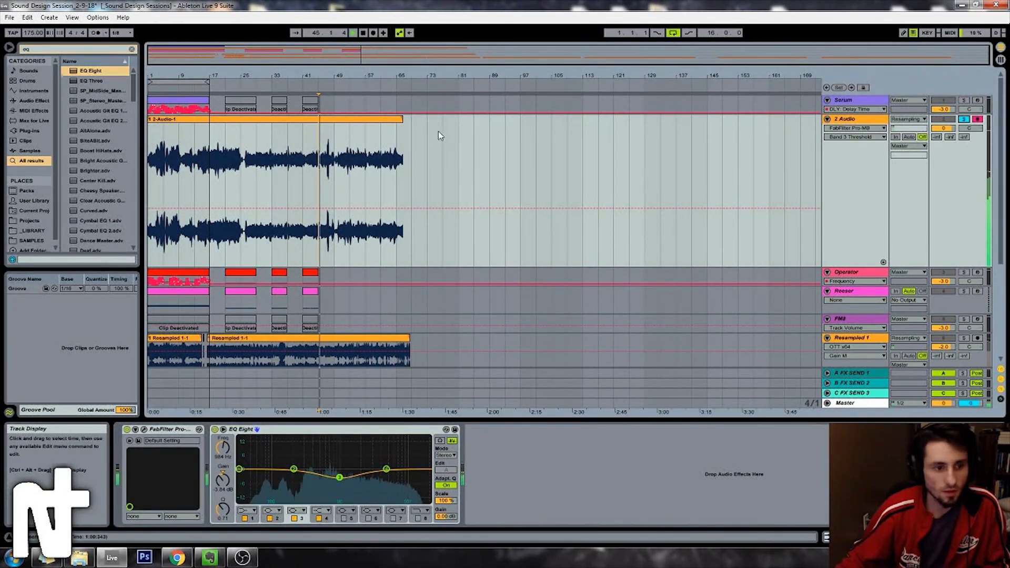
{"action": "left_click_drag", "start_coordinate": [339, 477], "coordinate": [326, 475]}
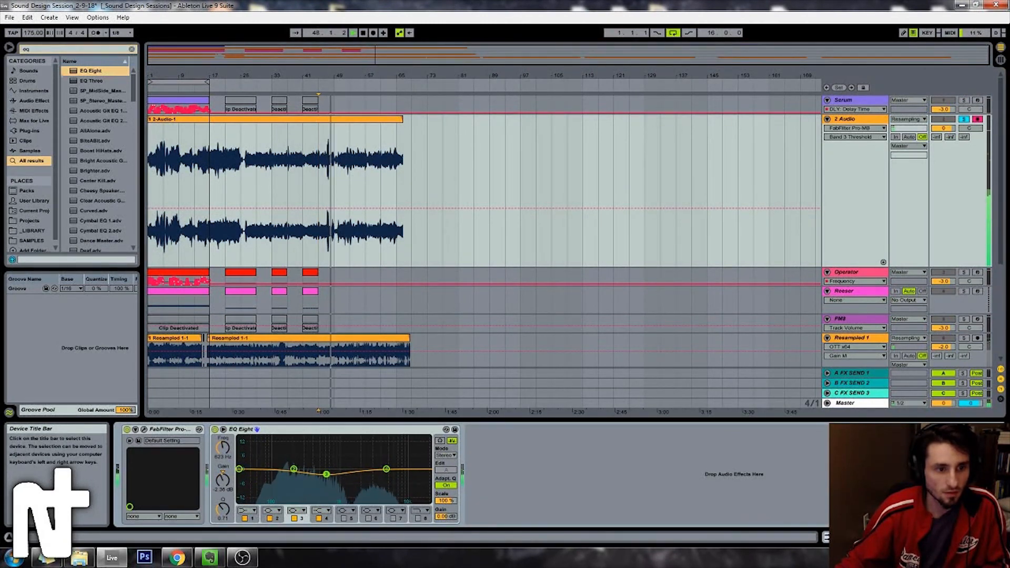
Step: Make EQ Eight's band 1 a low cut at about 76 Hz, raise band 2 slightly, and stop playback at the song start
{"action": "left_click", "coordinate": [248, 511]}
{"action": "left_click", "coordinate": [249, 457]}
{"action": "left_click_drag", "start_coordinate": [248, 456], "coordinate": [266, 476]}
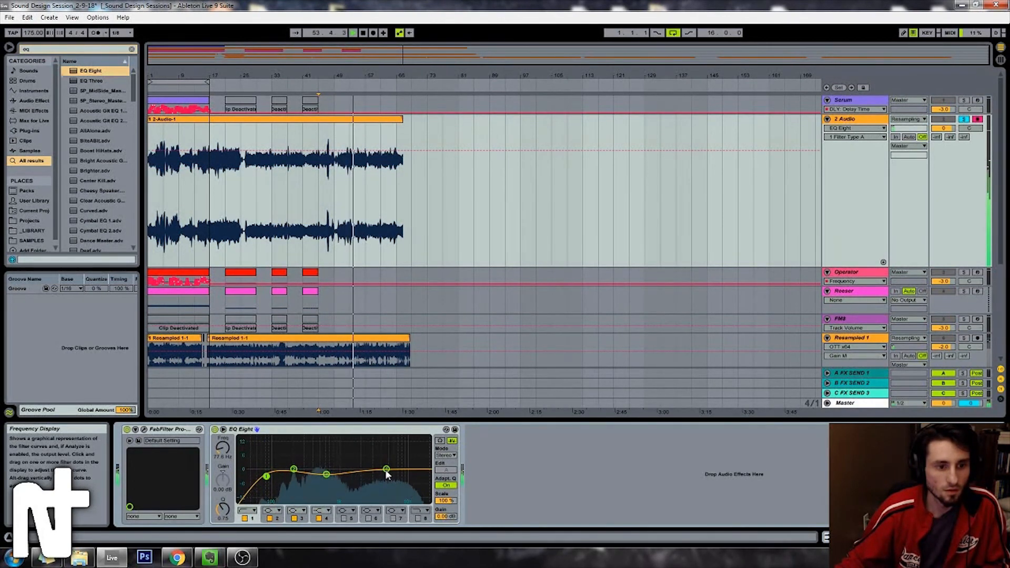
{"action": "left_click_drag", "start_coordinate": [294, 469], "coordinate": [265, 478]}
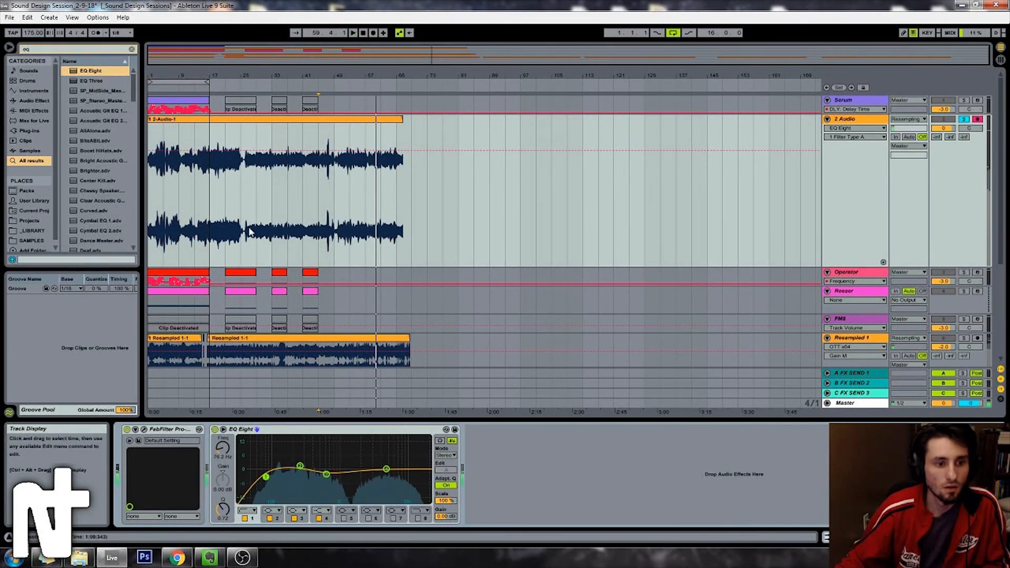
{"action": "left_click", "coordinate": [363, 33]}
{"action": "left_click", "coordinate": [362, 32]}
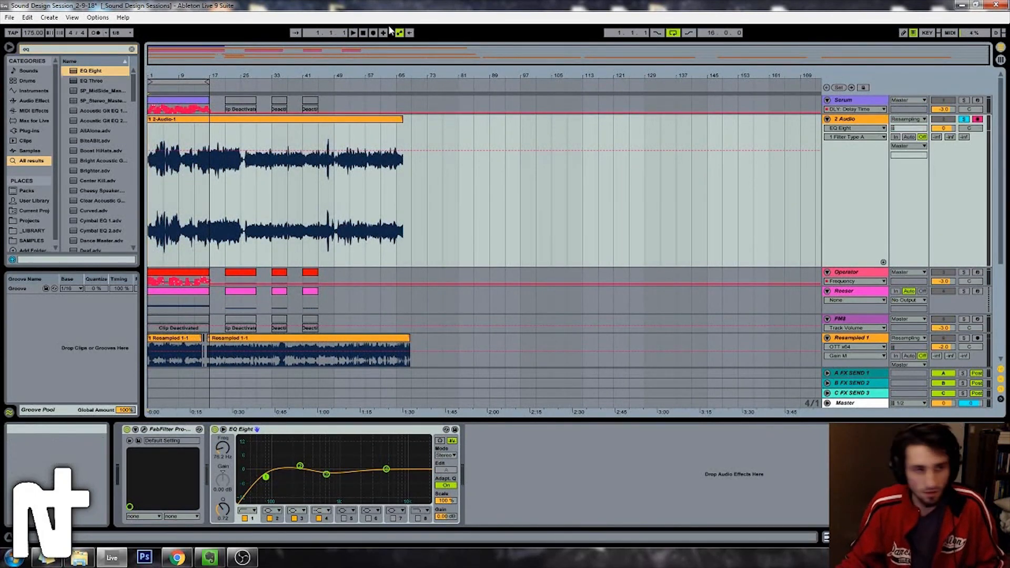
Step: Select the recorded clip on the 2 Audio track and slightly reduce the track's height
{"action": "left_click_drag", "start_coordinate": [210, 182], "coordinate": [167, 180]}
{"action": "left_click", "coordinate": [304, 181]}
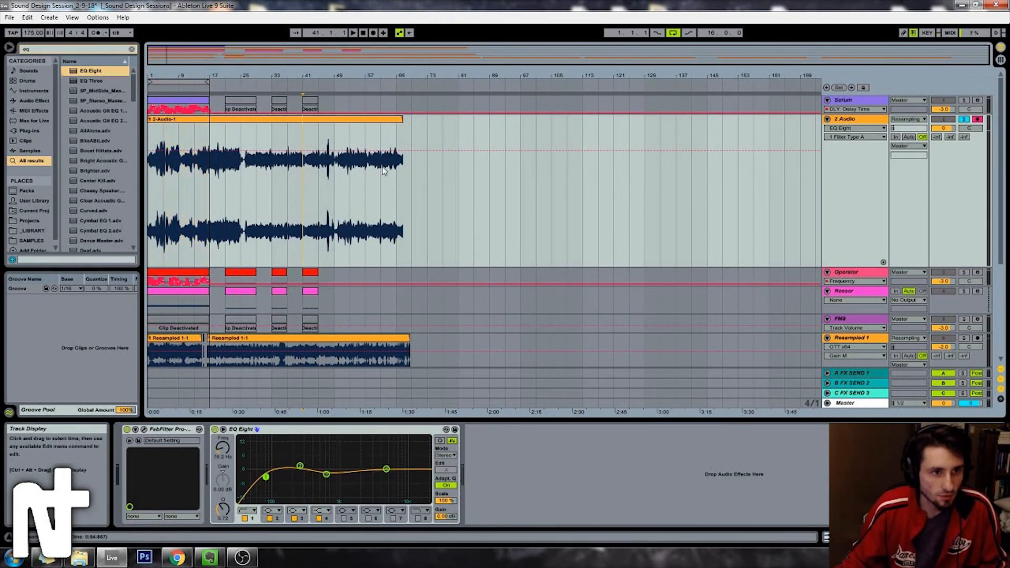
{"action": "left_click", "coordinate": [401, 119]}
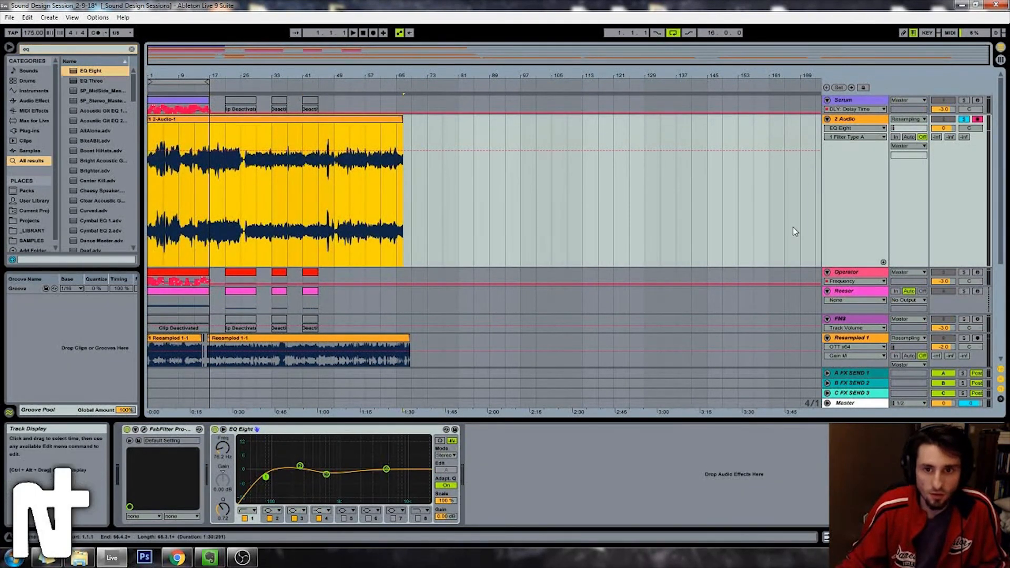
{"action": "left_click_drag", "start_coordinate": [829, 265], "coordinate": [828, 248]}
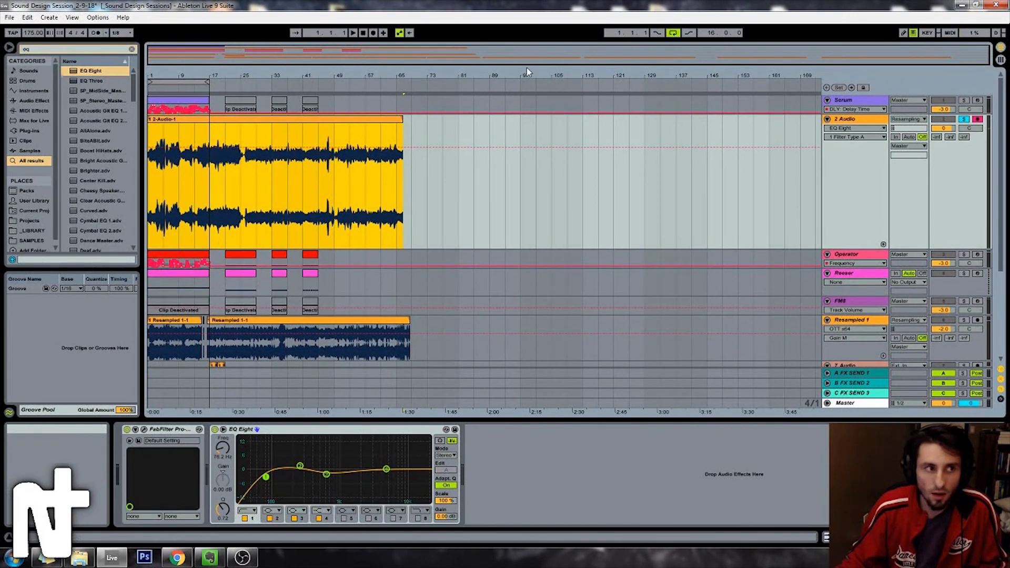
Step: Search the browser for "gl", load Glue Compressor after EQ Eight, and adjust its attack and lower its range during playback
{"action": "key", "text": "ctrl+f"}
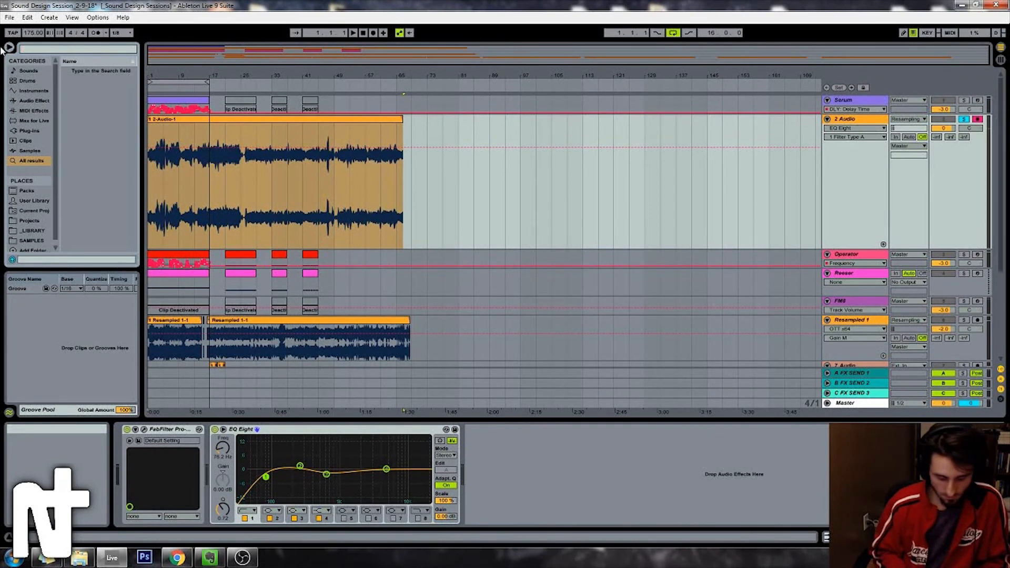
{"action": "type", "text": "gl"}
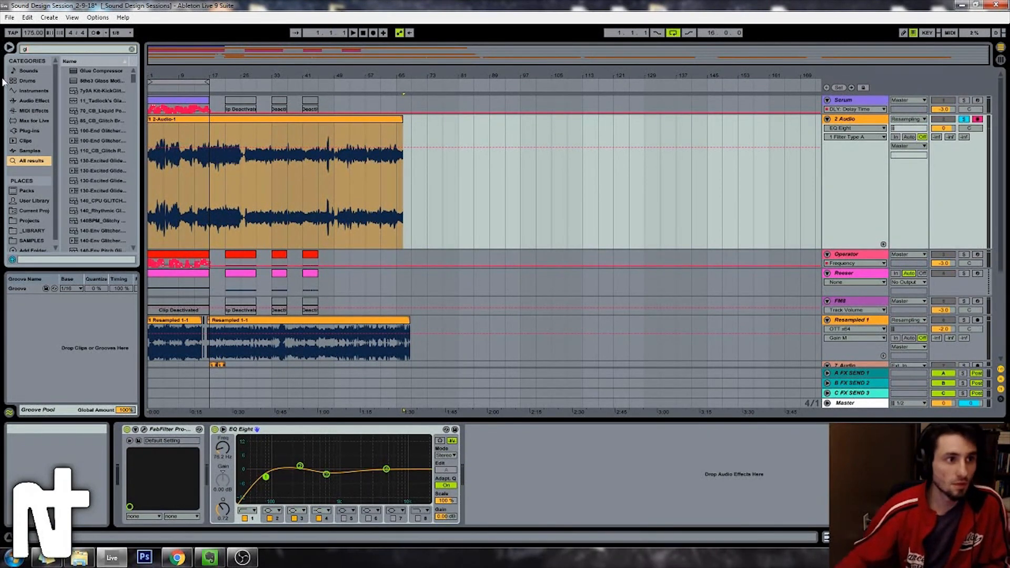
{"action": "left_click_drag", "start_coordinate": [102, 62], "coordinate": [327, 163]}
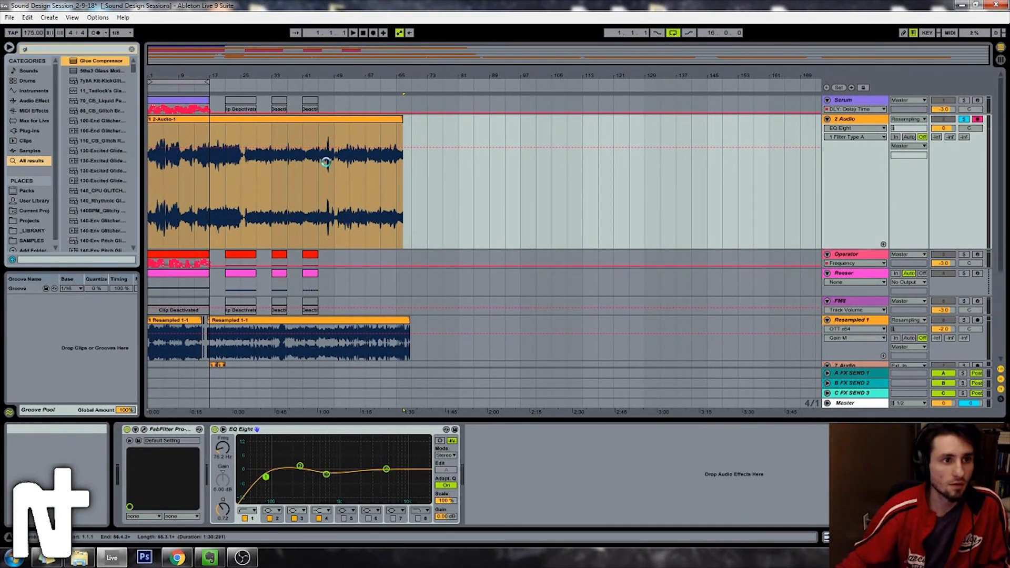
{"action": "key", "text": "space"}
{"action": "left_click_drag", "start_coordinate": [483, 458], "coordinate": [482, 466]}
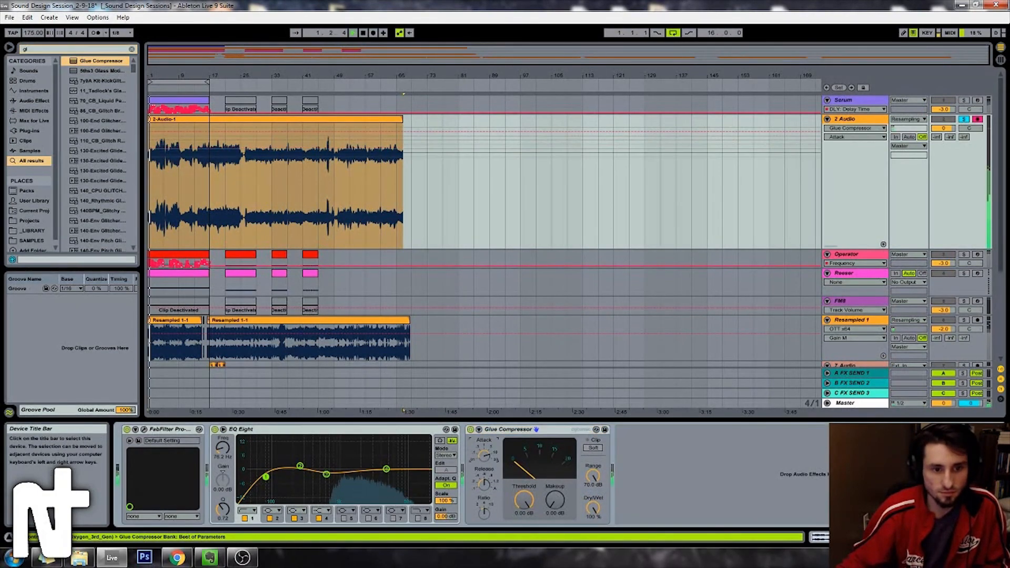
{"action": "left_click_drag", "start_coordinate": [593, 476], "coordinate": [593, 494]}
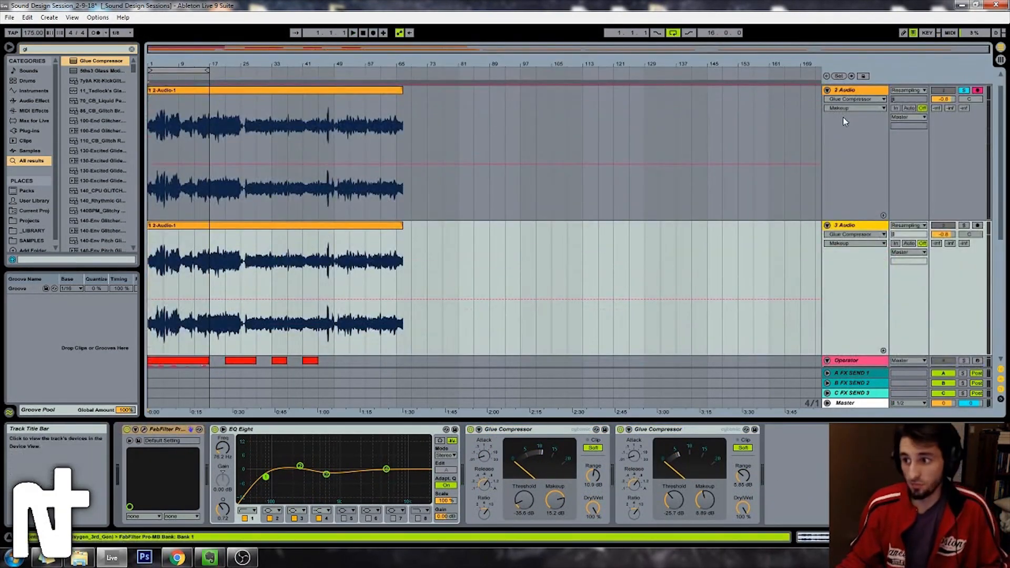
Step: Freeze the duplicated 3 Audio track and select its frozen clip
{"action": "right_click", "coordinate": [870, 226]}
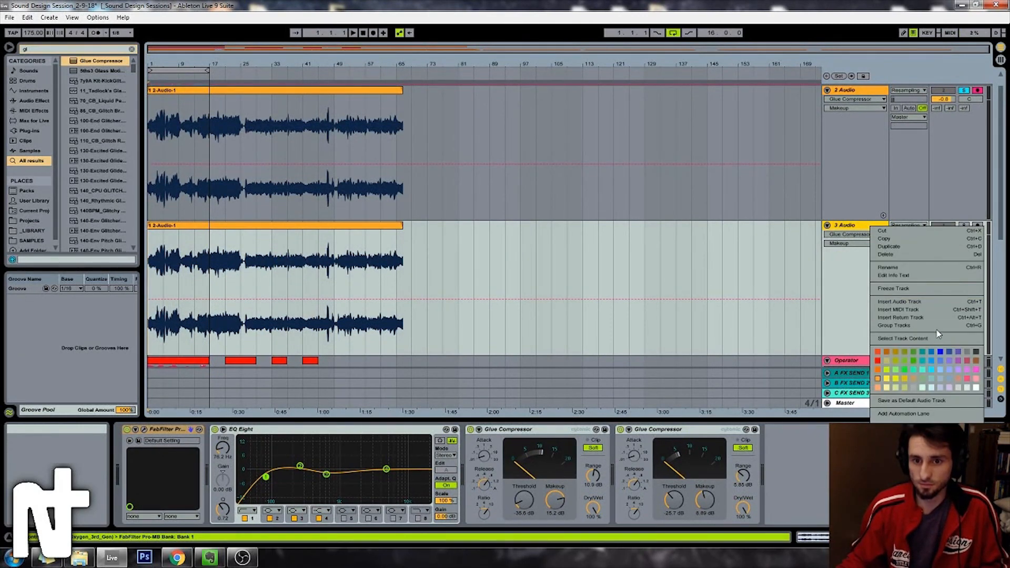
{"action": "left_click", "coordinate": [930, 290]}
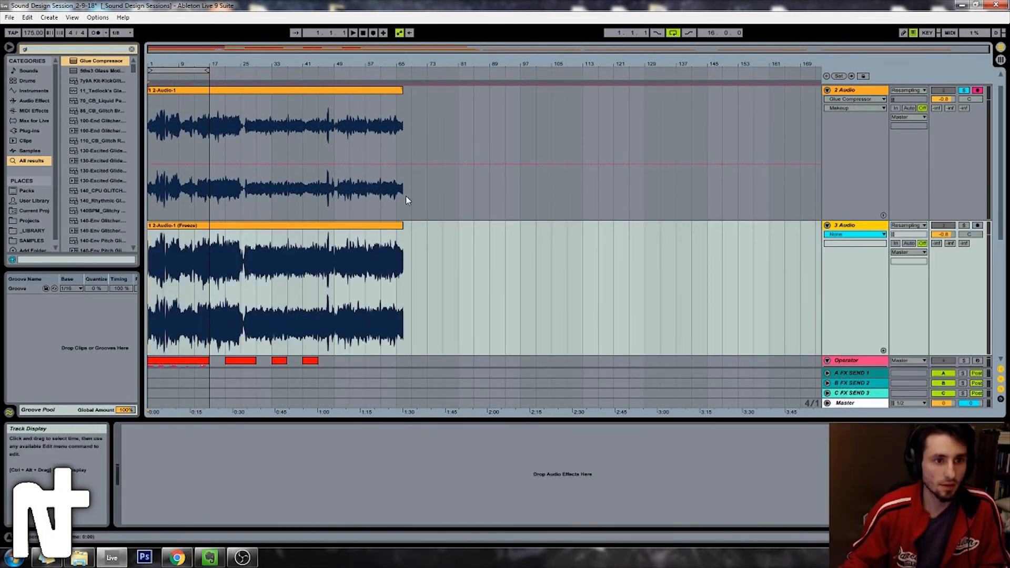
{"action": "left_click", "coordinate": [339, 230]}
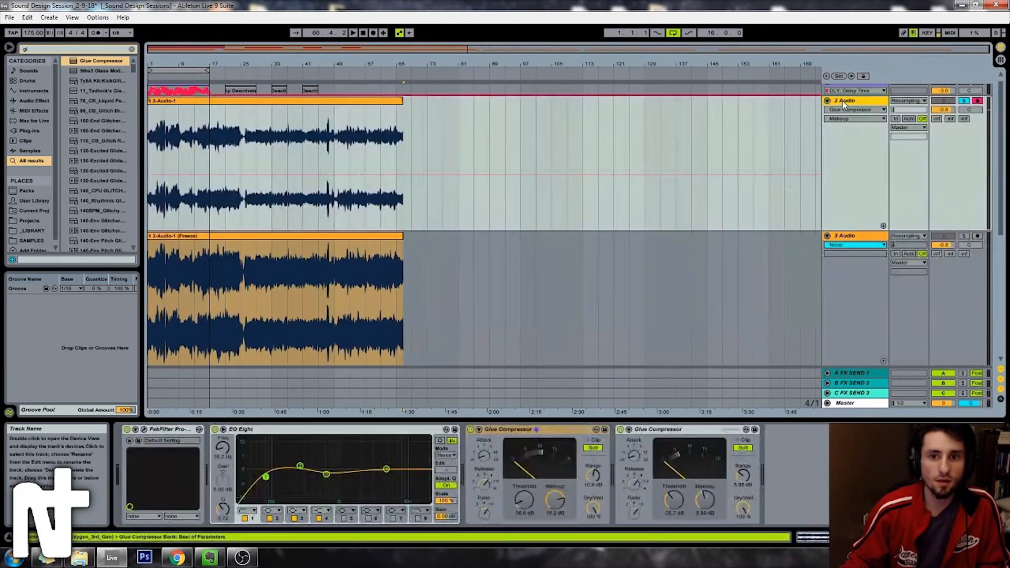
Step: Freeze the 3 Audio track again and flatten it to audio
{"action": "right_click", "coordinate": [869, 237]}
{"action": "left_click", "coordinate": [890, 298]}
{"action": "right_click", "coordinate": [869, 236]}
{"action": "left_click", "coordinate": [891, 307]}
Step: Raise the gain of the flattened clip on 3 Audio, solo the track, and play it from the start
{"action": "double_click", "coordinate": [336, 235]}
{"action": "left_click_drag", "start_coordinate": [201, 487], "coordinate": [200, 480]}
{"action": "left_click", "coordinate": [184, 217]}
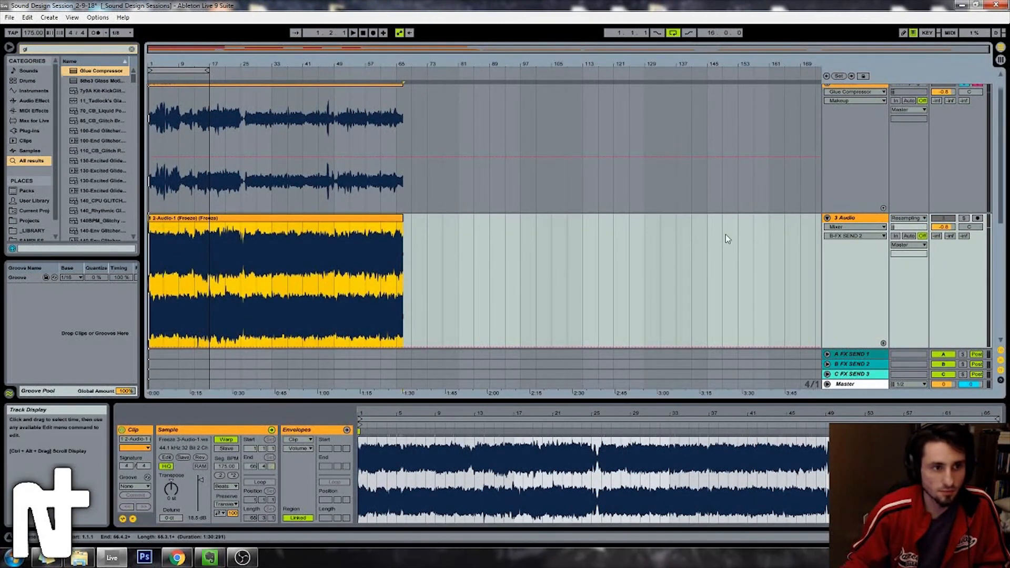
{"action": "left_click", "coordinate": [964, 218]}
{"action": "key", "text": "space"}
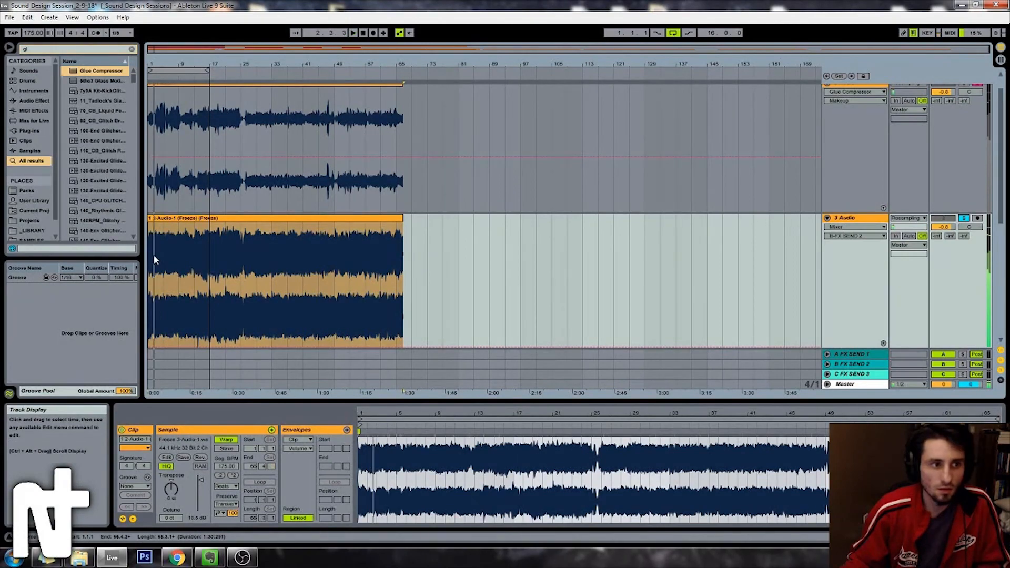
Step: Examine the waveform of the flattened clip's opening bars and audition the passage around bars 4 to 7 for a usable phrase
{"action": "key", "text": "plus"}
{"action": "key", "text": "plus"}
{"action": "key", "text": "plus"}
{"action": "key", "text": "plus"}
{"action": "key", "text": "plus"}
{"action": "key", "text": "plus"}
{"action": "key", "text": "plus"}
{"action": "key", "text": "plus"}
{"action": "key", "text": "plus"}
{"action": "key", "text": "plus"}
{"action": "key", "text": "plus"}
{"action": "key", "text": "plus"}
{"action": "key", "text": "space"}
{"action": "mouse_move", "coordinate": [198, 63]}
{"action": "left_mouse_down"}
{"action": "mouse_move", "coordinate": [197, 4]}
{"action": "mouse_move", "coordinate": [197, 56]}
{"action": "mouse_move", "coordinate": [197, 45]}
{"action": "left_mouse_up"}
{"action": "key", "text": "minus"}
{"action": "key", "text": "minus"}
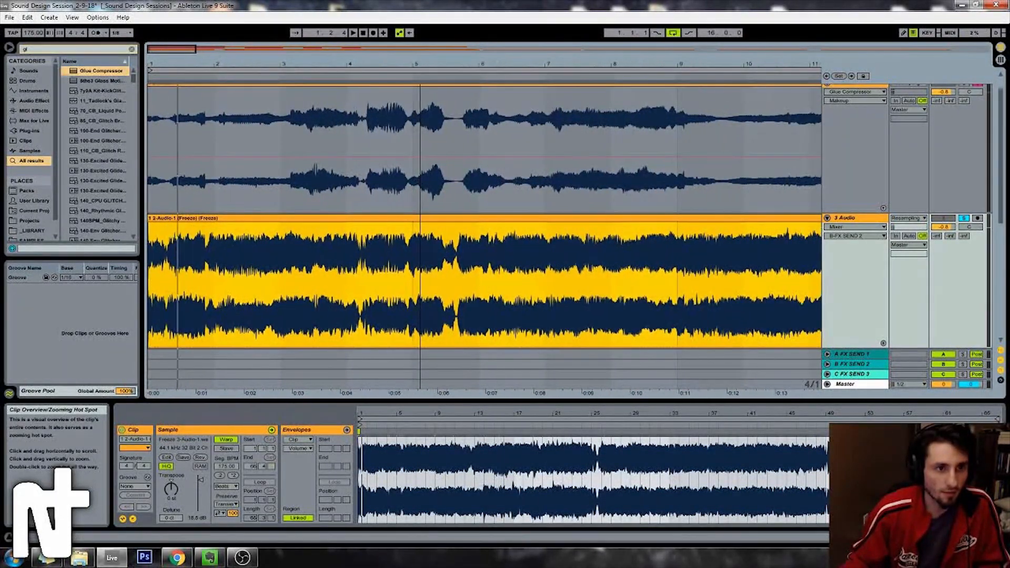
{"action": "left_click_drag", "start_coordinate": [174, 50], "coordinate": [249, 94]}
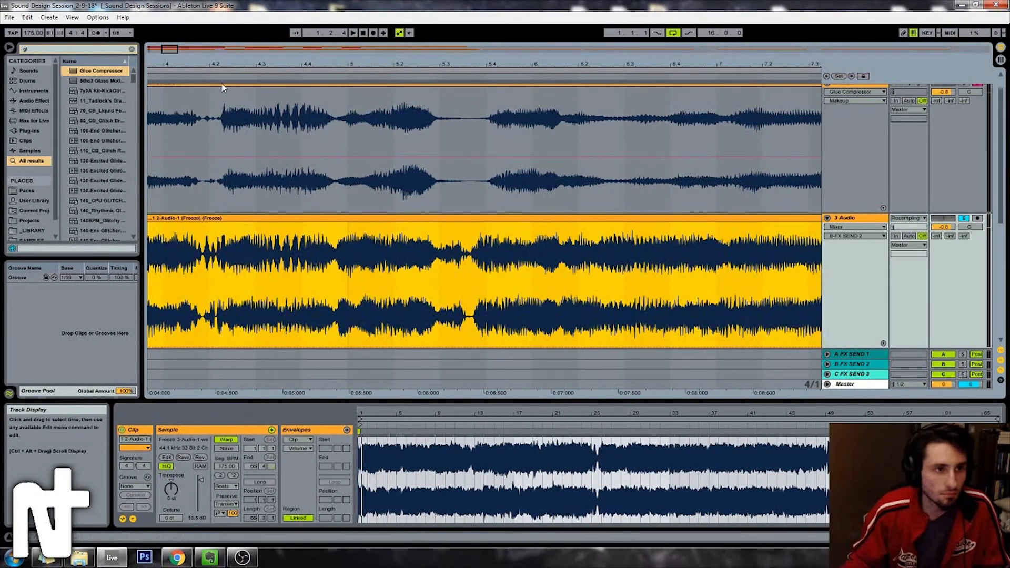
{"action": "left_click", "coordinate": [198, 74]}
{"action": "key", "text": "space"}
{"action": "left_click_drag", "start_coordinate": [175, 51], "coordinate": [172, 45]}
{"action": "left_click", "coordinate": [174, 79]}
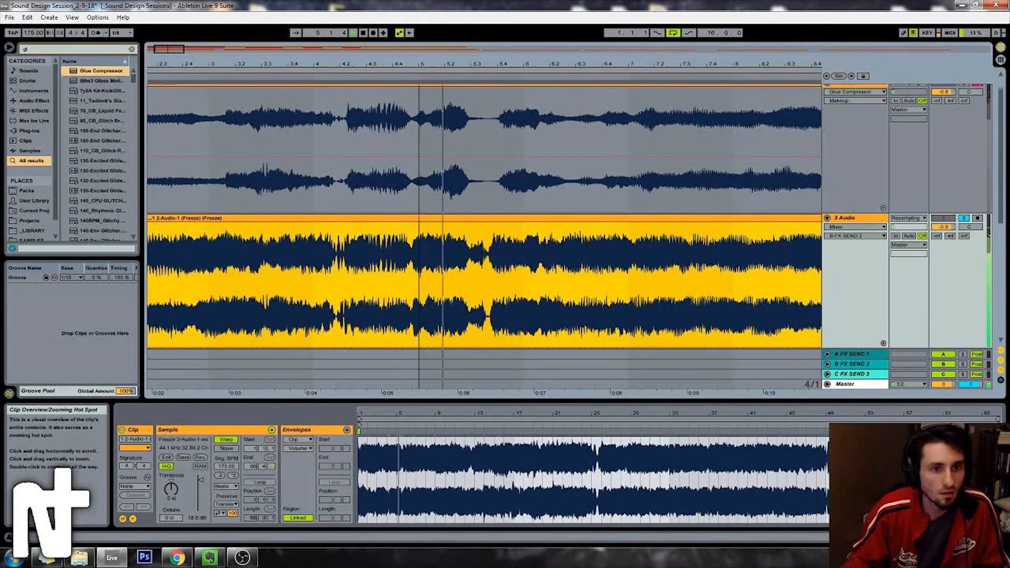
{"action": "left_click_drag", "start_coordinate": [157, 50], "coordinate": [156, 46]}
Step: Set the arrangement grid to a fixed 1/8 and audition different phrase starts before bar 5 on the flattened clip
{"action": "right_click", "coordinate": [315, 298]}
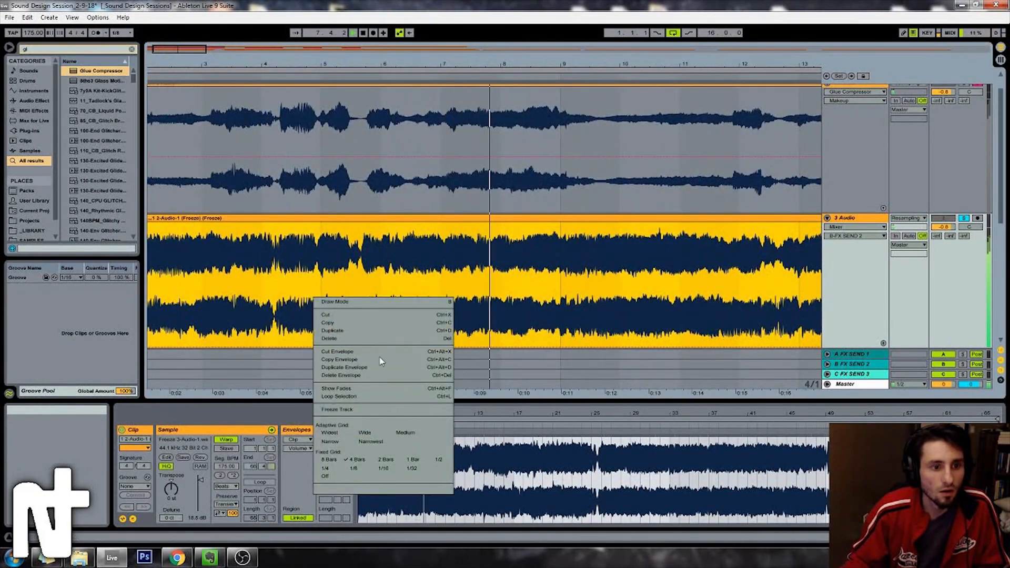
{"action": "left_click", "coordinate": [357, 476]}
{"action": "key", "text": "space"}
{"action": "left_click_drag", "start_coordinate": [359, 266], "coordinate": [337, 267]}
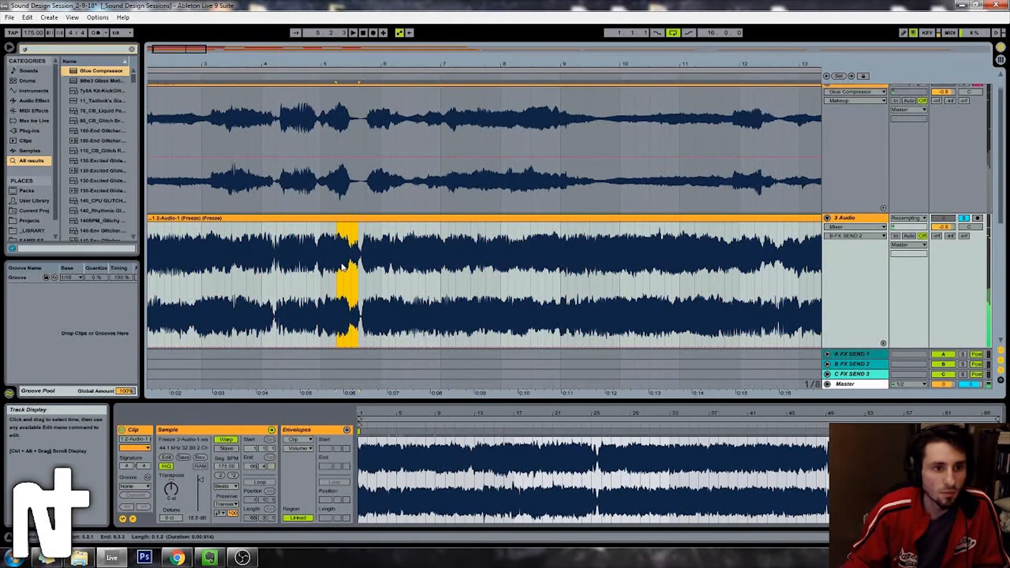
{"action": "key", "text": "space"}
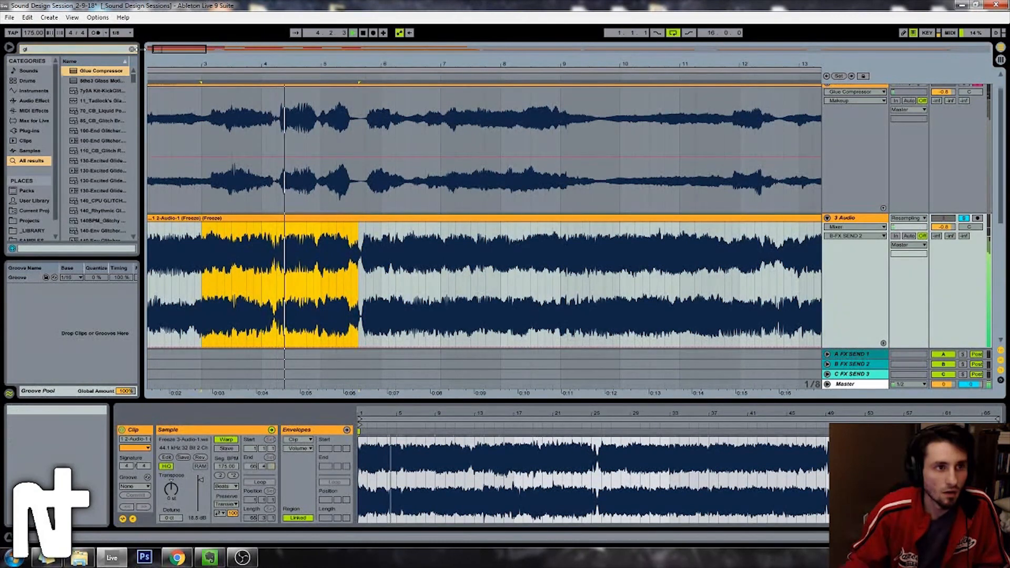
{"action": "left_click_drag", "start_coordinate": [167, 50], "coordinate": [160, 49]}
{"action": "left_click", "coordinate": [420, 253]}
{"action": "key", "text": "space"}
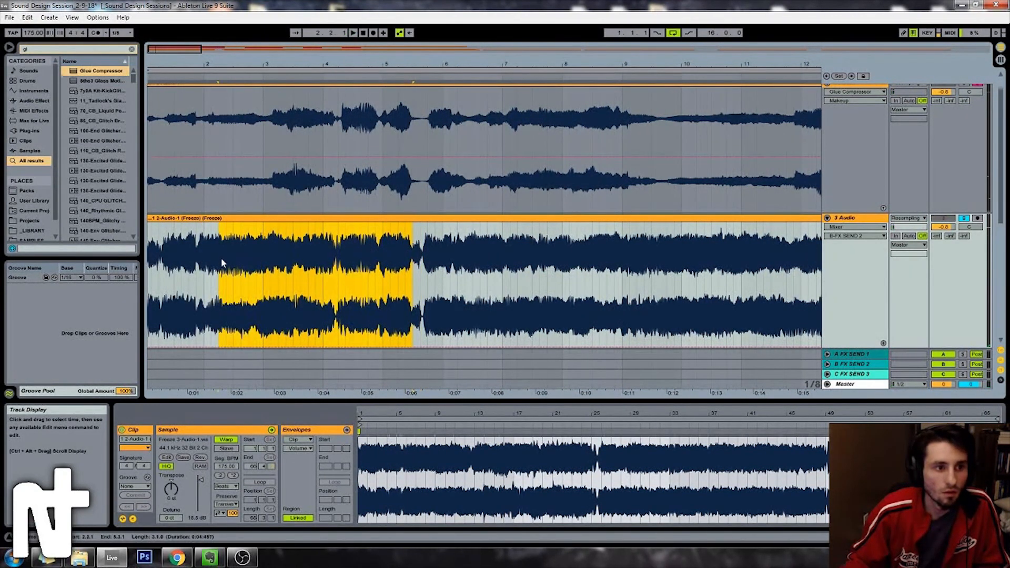
{"action": "key", "text": "space"}
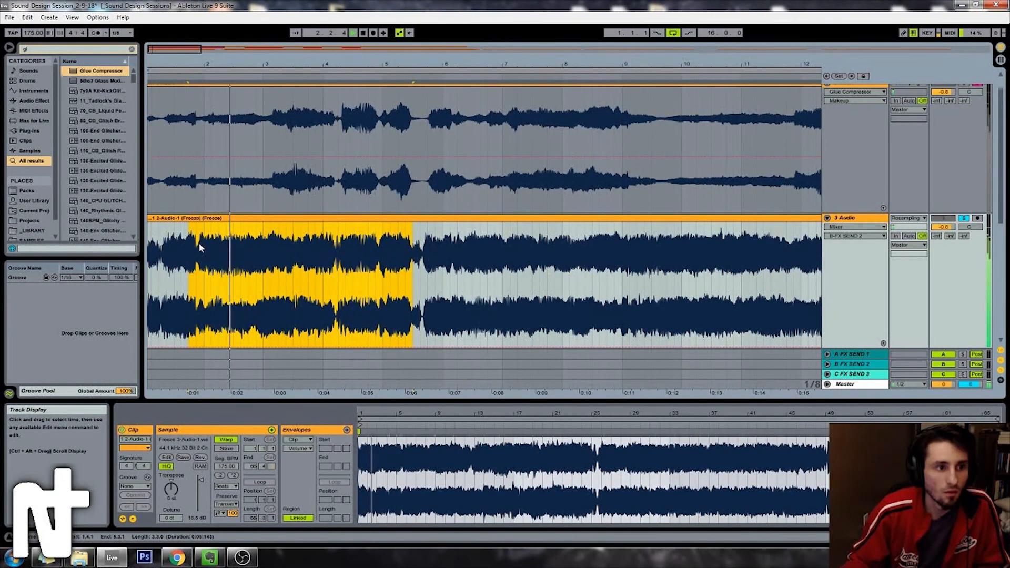
Step: Select 1.4.3 to 5.3.1 on the flattened clip, split the clip at those boundaries, and loop the selection
{"action": "left_click_drag", "start_coordinate": [197, 245], "coordinate": [415, 263]}
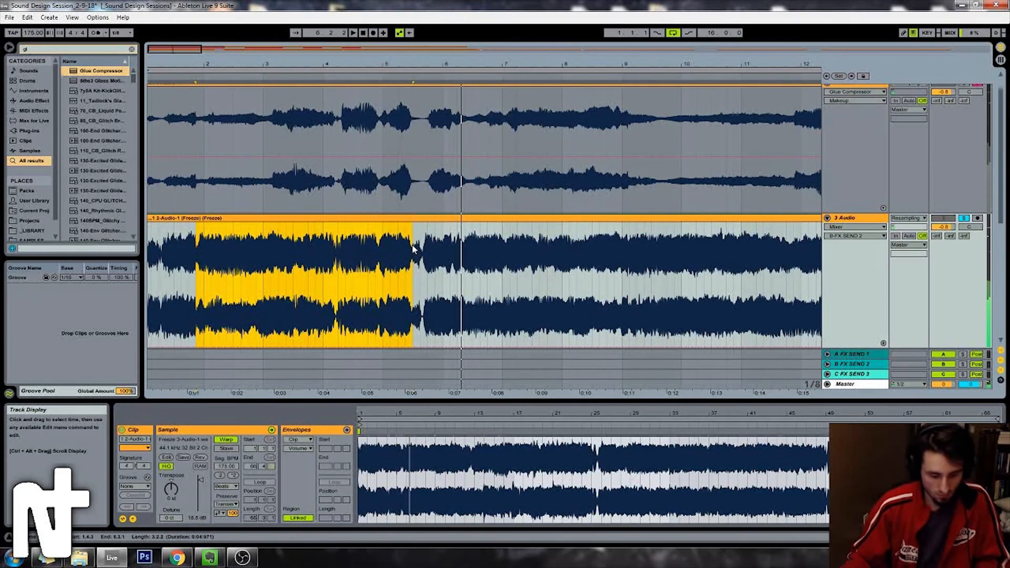
{"action": "key", "text": "ctrl+e"}
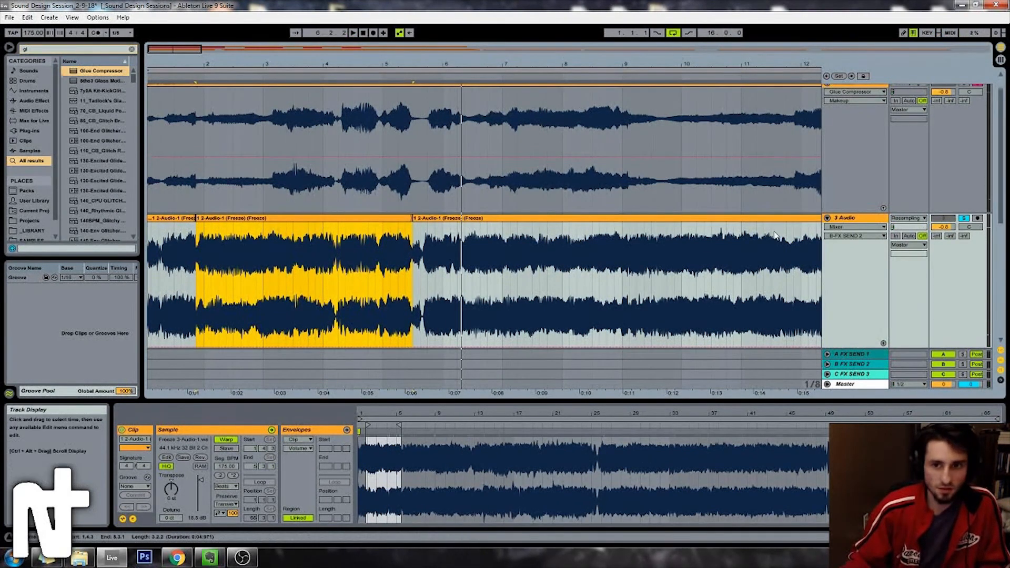
{"action": "key", "text": "ctrl+l"}
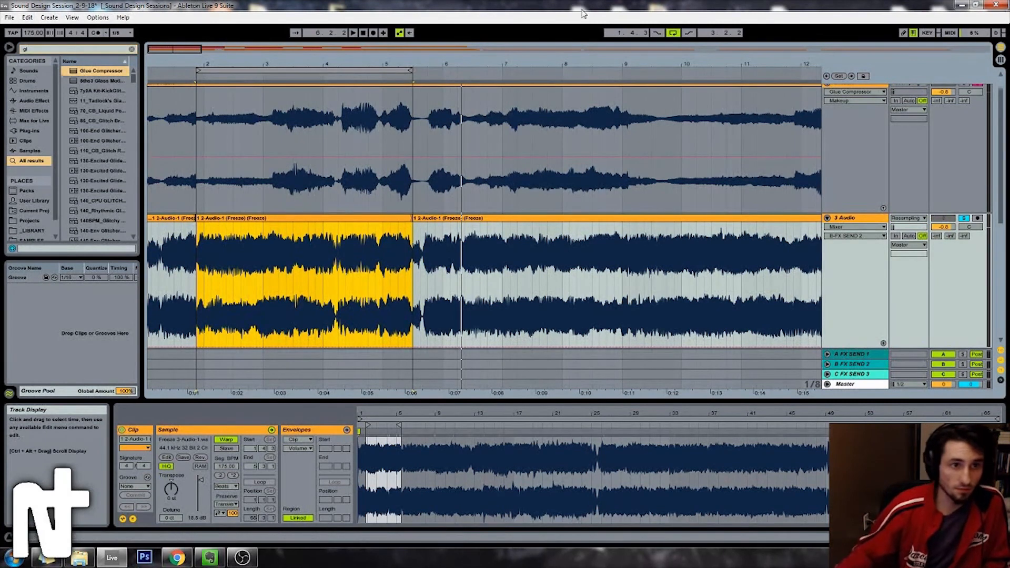
Step: Export the looped phrase from 1.4.3 to 5.3.1 as Trash2DelalBASS_1_F.wav into the Sound Design Sessions folder
{"action": "left_click", "coordinate": [339, 68]}
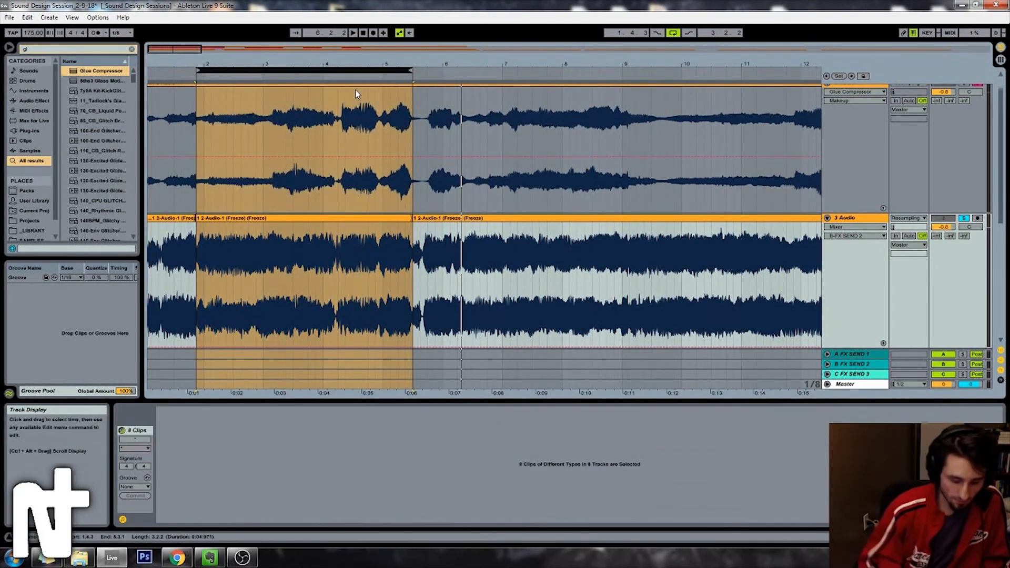
{"action": "key", "text": "ctrl+shift+r"}
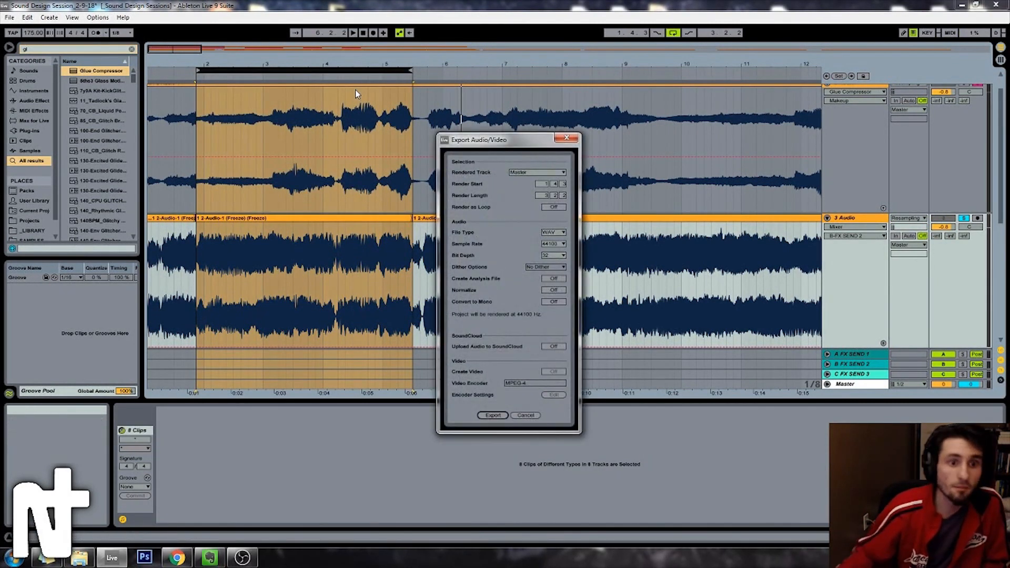
{"action": "left_click", "coordinate": [493, 415]}
{"action": "right_click", "coordinate": [537, 403]}
{"action": "mouse_move", "coordinate": [574, 522]}
{"action": "left_click", "coordinate": [673, 320]}
{"action": "type", "text": "Sound Design Sessions"}
{"action": "key", "text": "Return"}
{"action": "key", "text": "Return"}
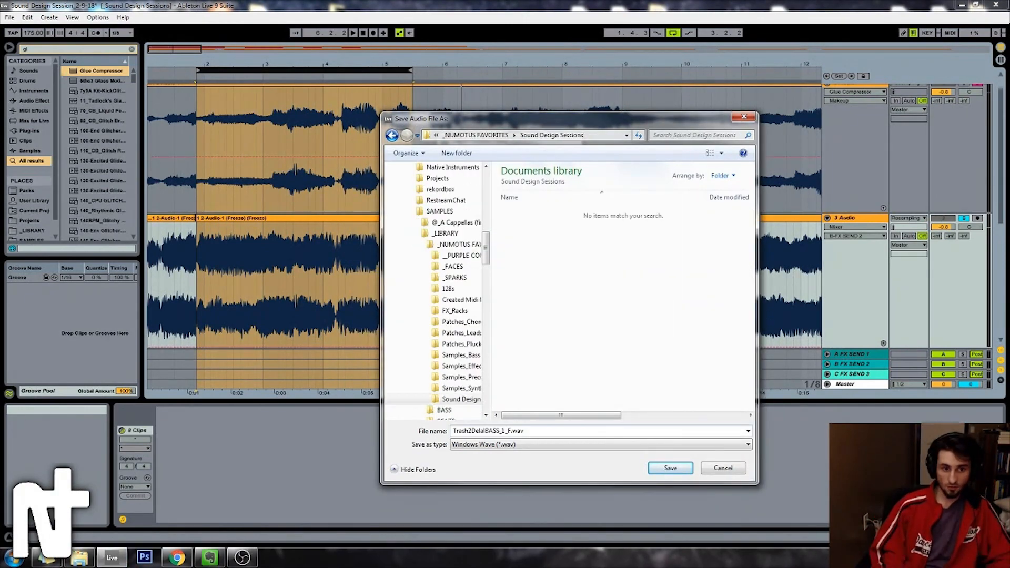
{"action": "key", "text": "Return"}
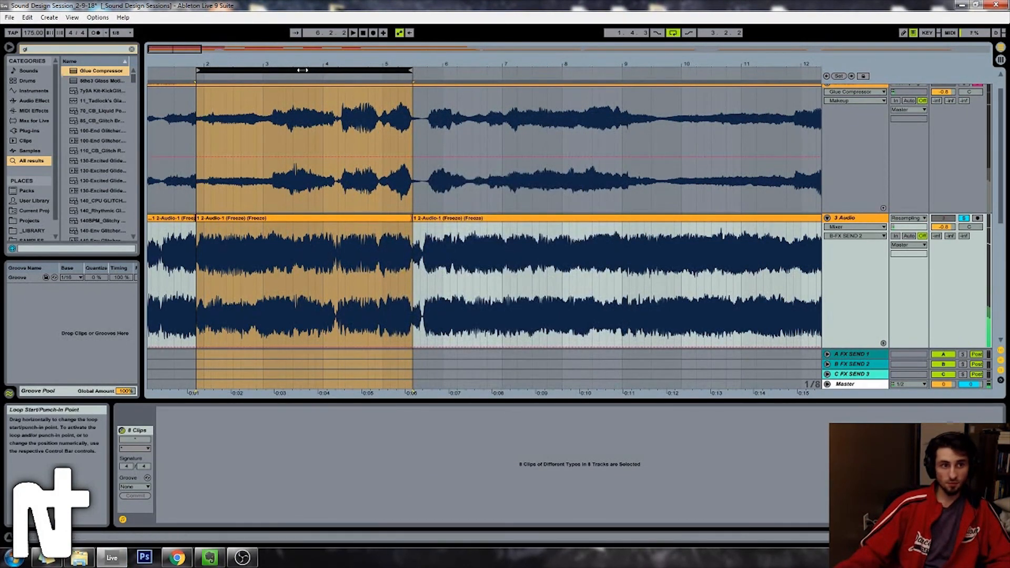
Step: Audition the flattened clip after bar 5, select the phrase from 14.1.1 to 17.3.3, and split the clip at its boundaries
{"action": "left_click_drag", "start_coordinate": [194, 52], "coordinate": [209, 51]}
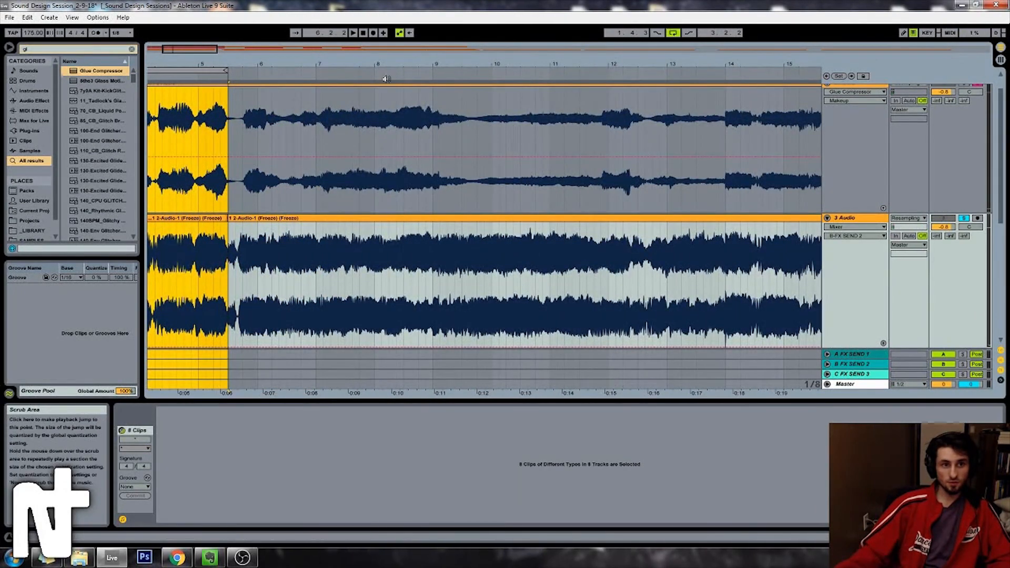
{"action": "left_click_drag", "start_coordinate": [210, 51], "coordinate": [247, 64]}
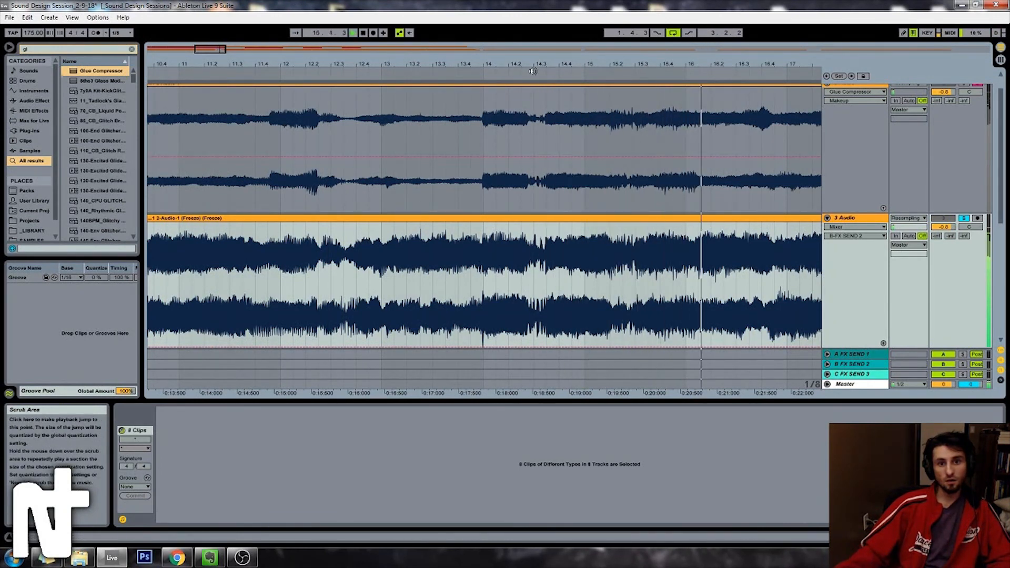
{"action": "left_click_drag", "start_coordinate": [801, 274], "coordinate": [825, 278]}
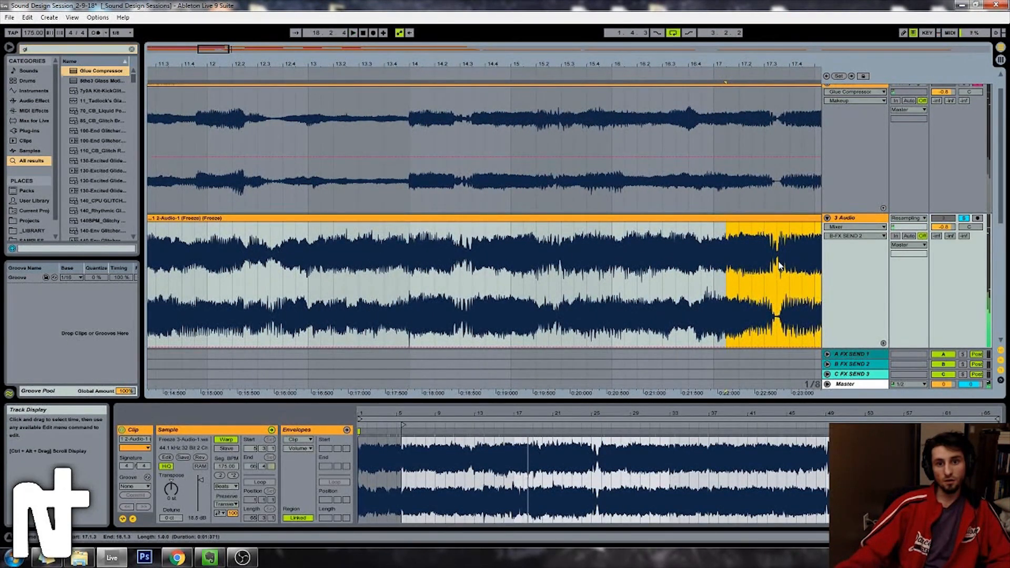
{"action": "key", "text": "space"}
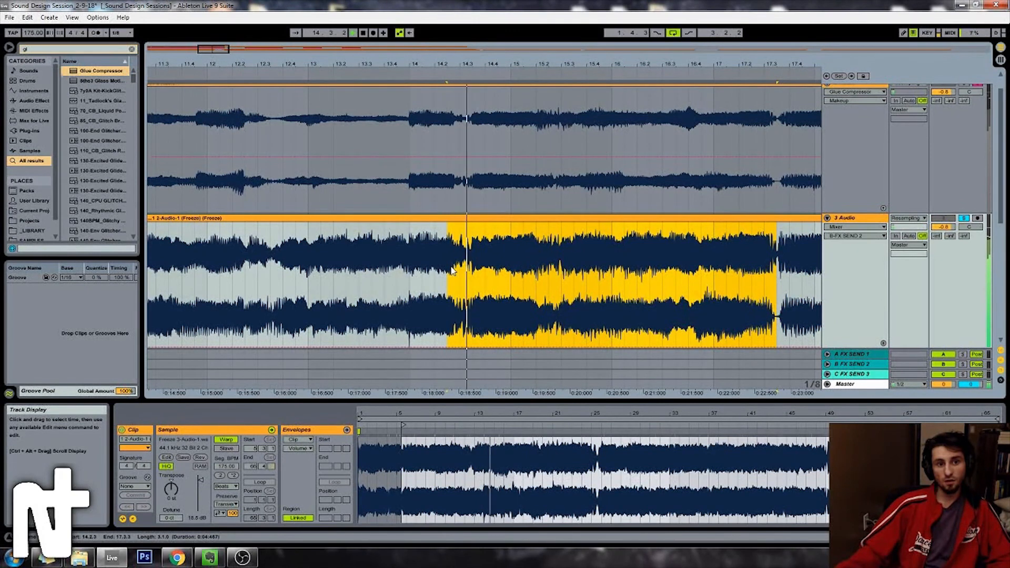
{"action": "left_click_drag", "start_coordinate": [669, 263], "coordinate": [779, 267]}
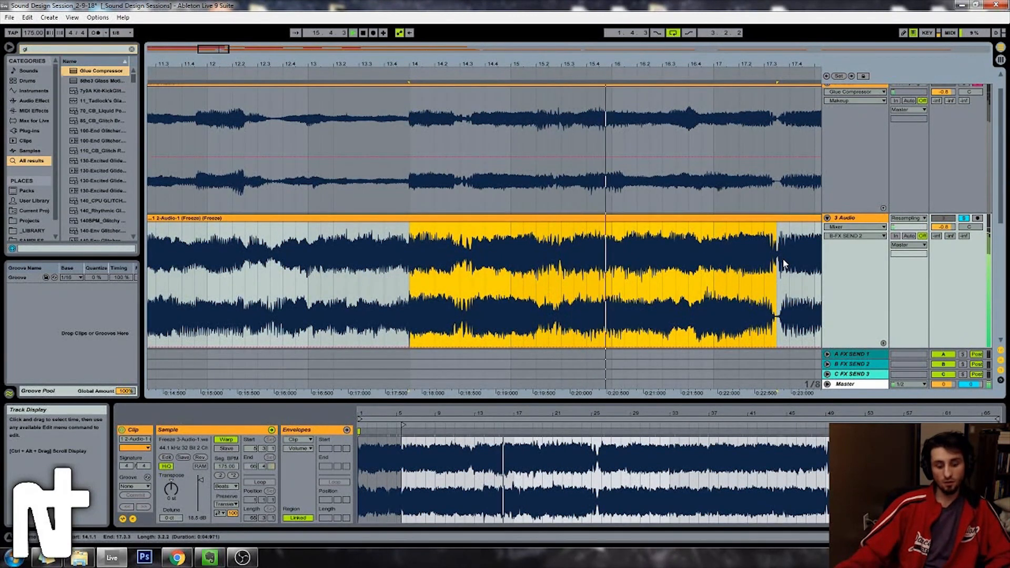
{"action": "key", "text": "ctrl+e"}
Step: Show the fades on the flattened track and trim the neighbouring clips back to leave short gaps around the phrase starting at bar 14
{"action": "key", "text": "ctrl+alt+f"}
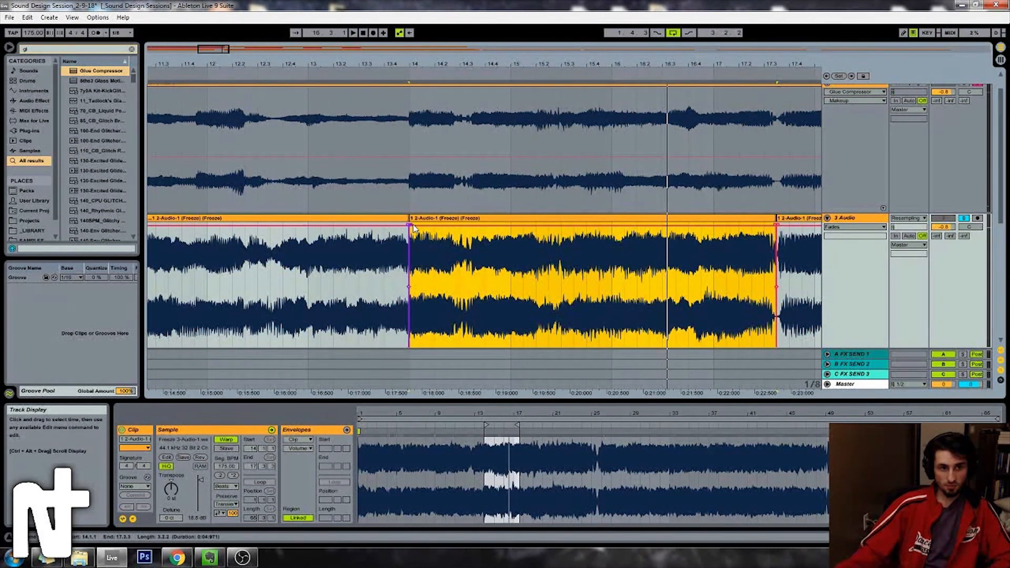
{"action": "mouse_move", "coordinate": [410, 225]}
{"action": "left_mouse_down"}
{"action": "mouse_move", "coordinate": [385, 218]}
{"action": "mouse_move", "coordinate": [410, 217]}
{"action": "left_mouse_up"}
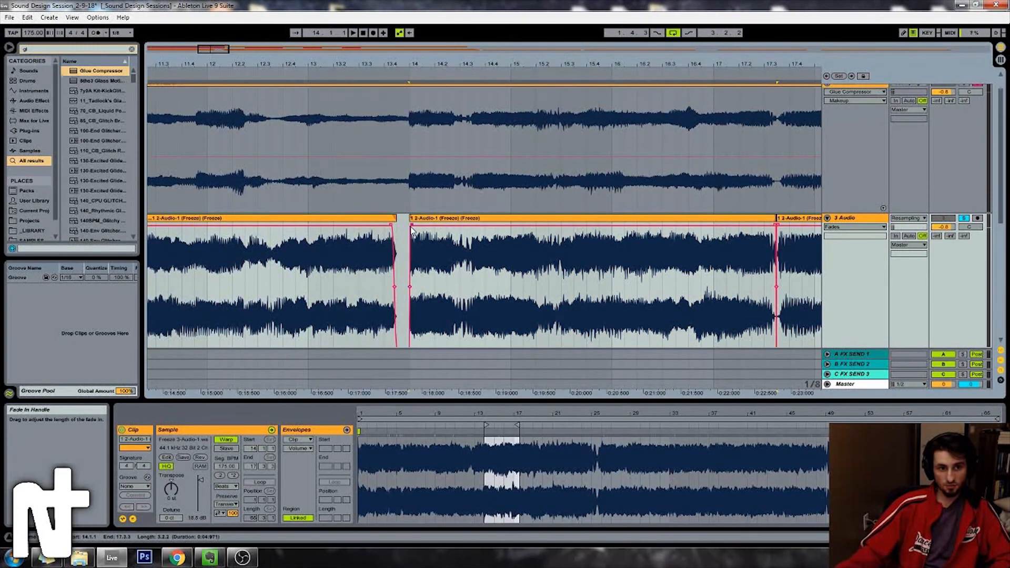
{"action": "left_click_drag", "start_coordinate": [778, 218], "coordinate": [790, 219]}
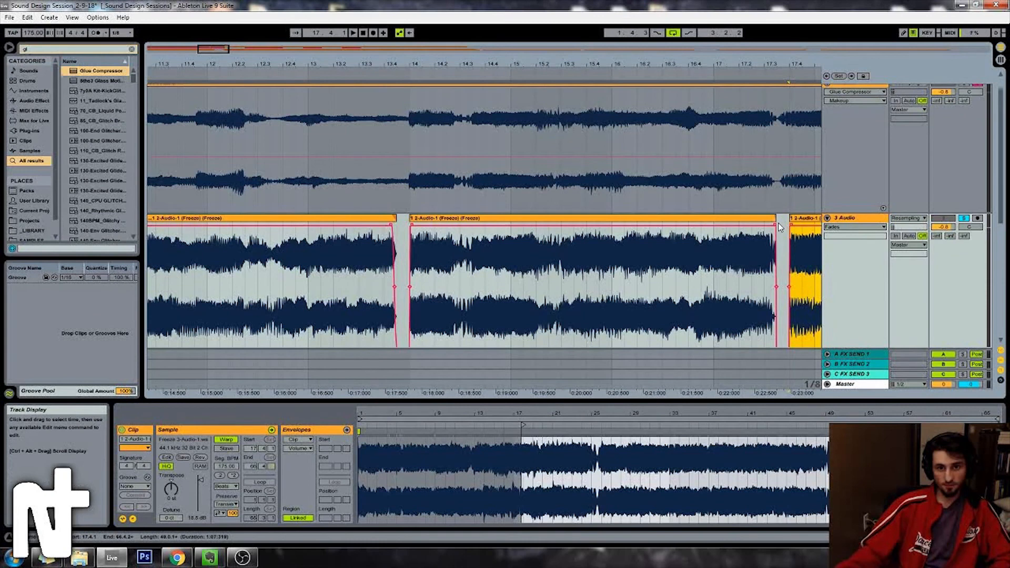
{"action": "left_click", "coordinate": [777, 227]}
{"action": "key", "text": "space"}
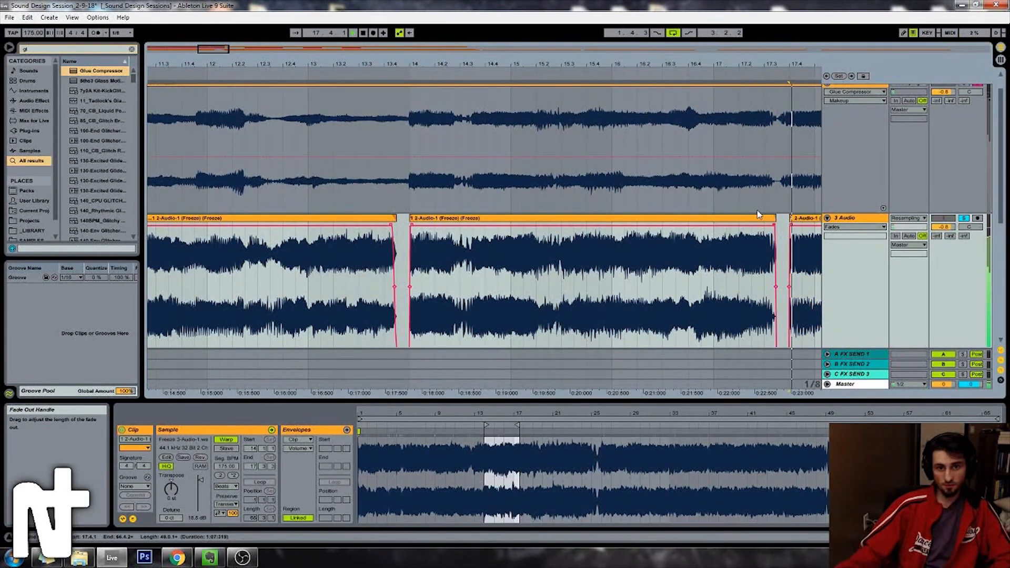
Step: Loop the isolated phrase from 14.1.1 and export it as Trash2DelalBASS_2_F.wav
{"action": "left_click", "coordinate": [450, 219]}
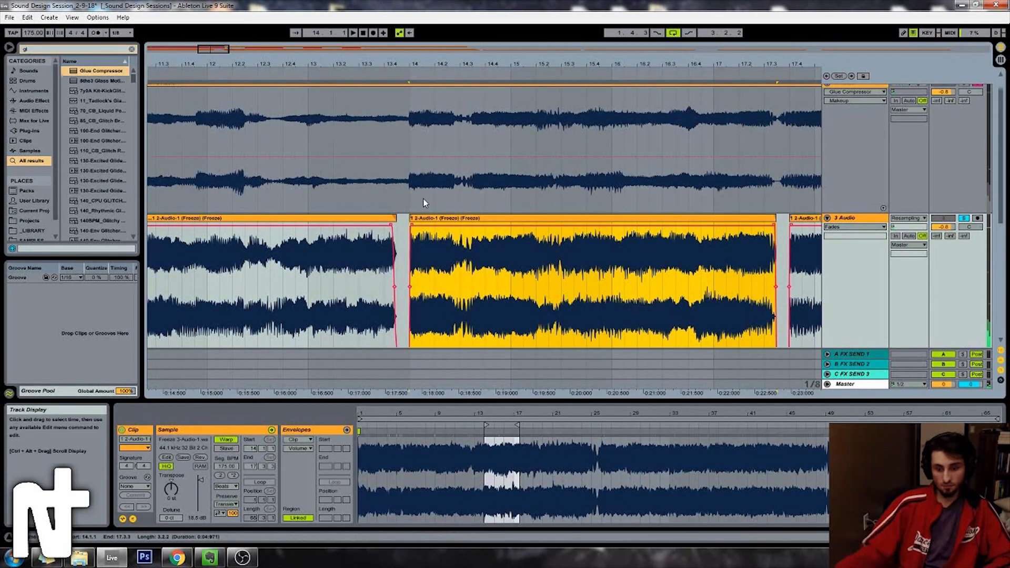
{"action": "key", "text": "ctrl+l"}
{"action": "key", "text": "ctrl+shift+r"}
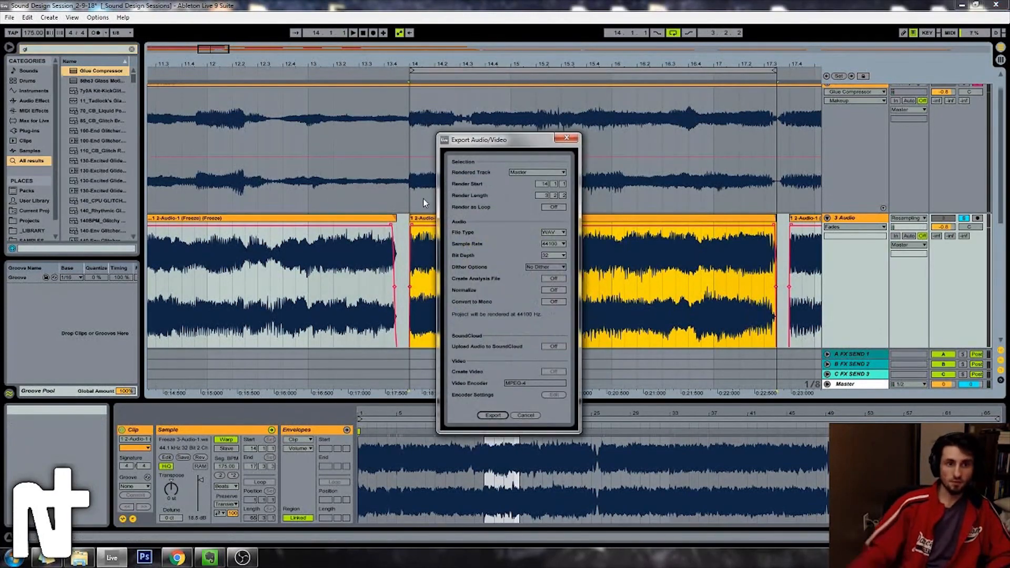
{"action": "key", "text": "Return"}
{"action": "key", "text": "Return"}
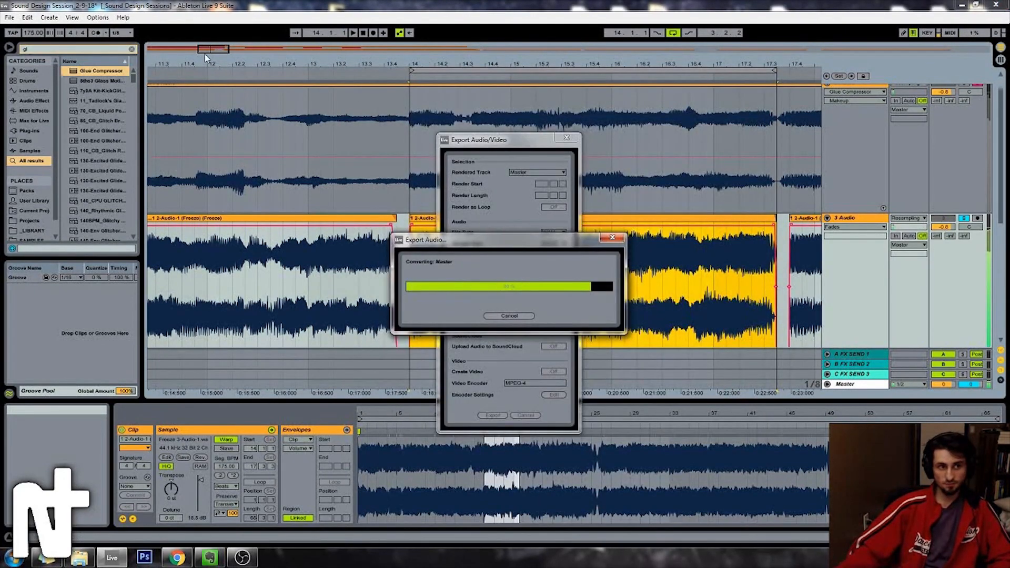
Step: Audition the flattened recording from about bar 18 onward for another usable phrase
{"action": "left_click_drag", "start_coordinate": [684, 64], "coordinate": [369, 64]}
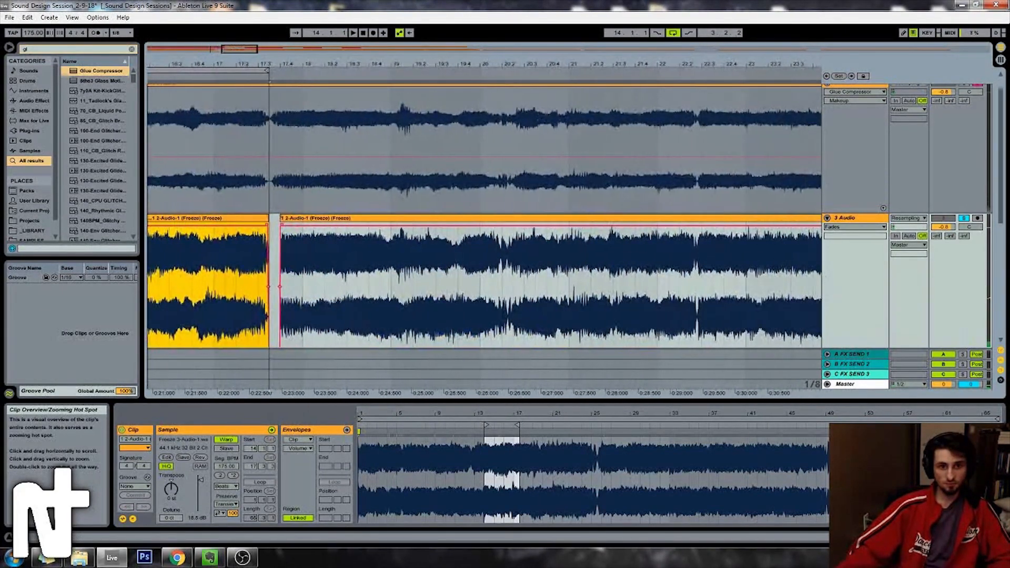
{"action": "left_click", "coordinate": [375, 77]}
{"action": "left_click_drag", "start_coordinate": [249, 50], "coordinate": [260, 47]}
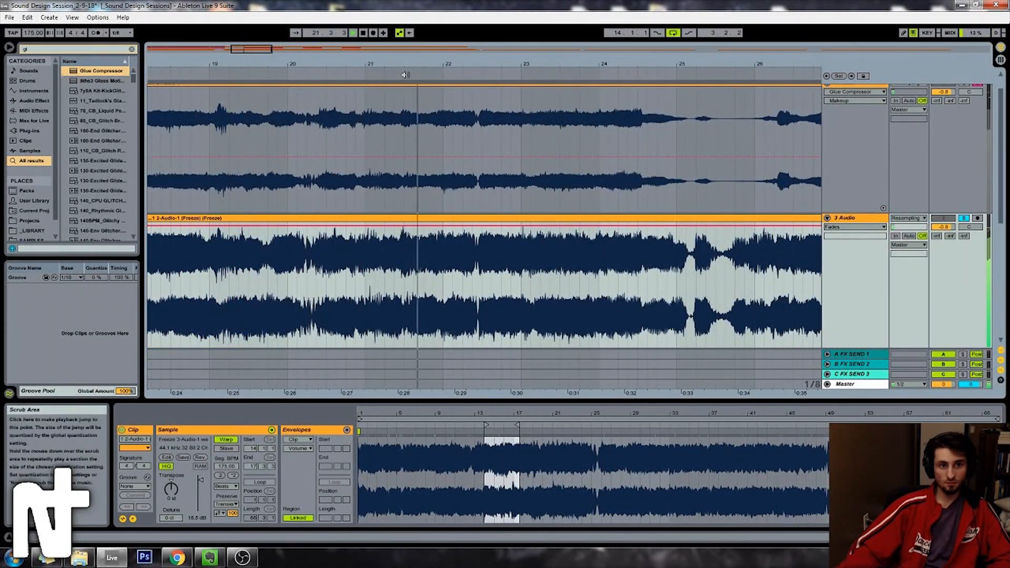
{"action": "left_click", "coordinate": [542, 74]}
{"action": "left_click", "coordinate": [600, 74]}
{"action": "left_click_drag", "start_coordinate": [605, 64], "coordinate": [469, 64]}
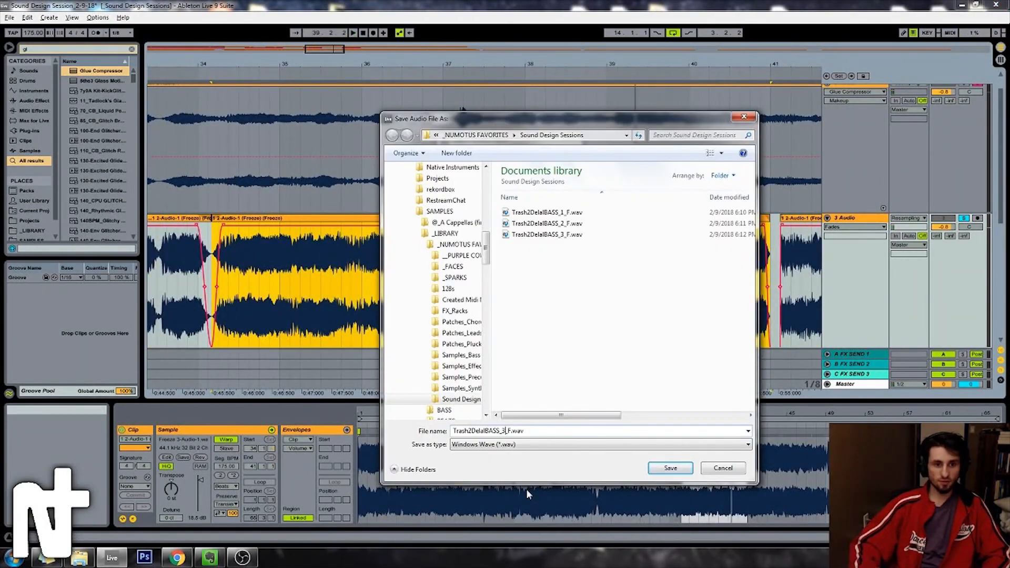
Step: Name the export of the phrase between bars 34 and 41 Trash2DelalBASS_4_F.wav and save it in the Sound Design Sessions folder
{"action": "key", "text": "BackSpace"}
{"action": "type", "text": "4"}
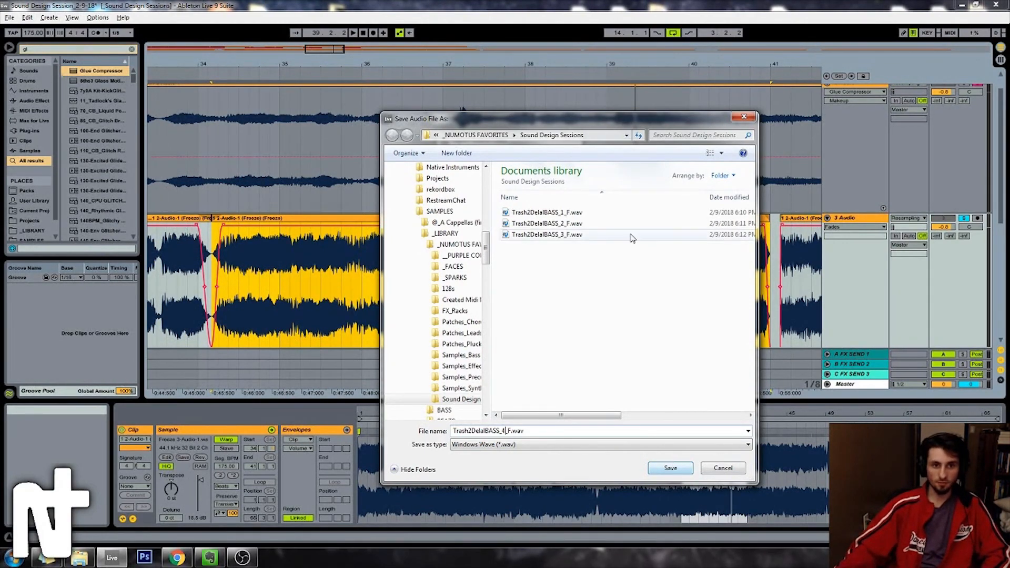
{"action": "left_click_drag", "start_coordinate": [619, 123], "coordinate": [584, 114]}
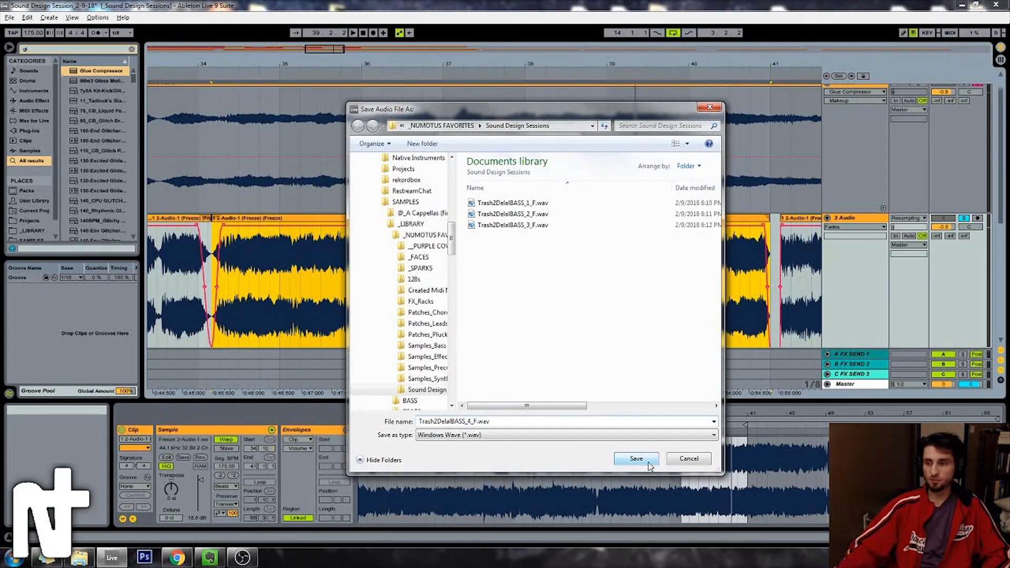
{"action": "left_click_drag", "start_coordinate": [537, 406], "coordinate": [516, 412]}
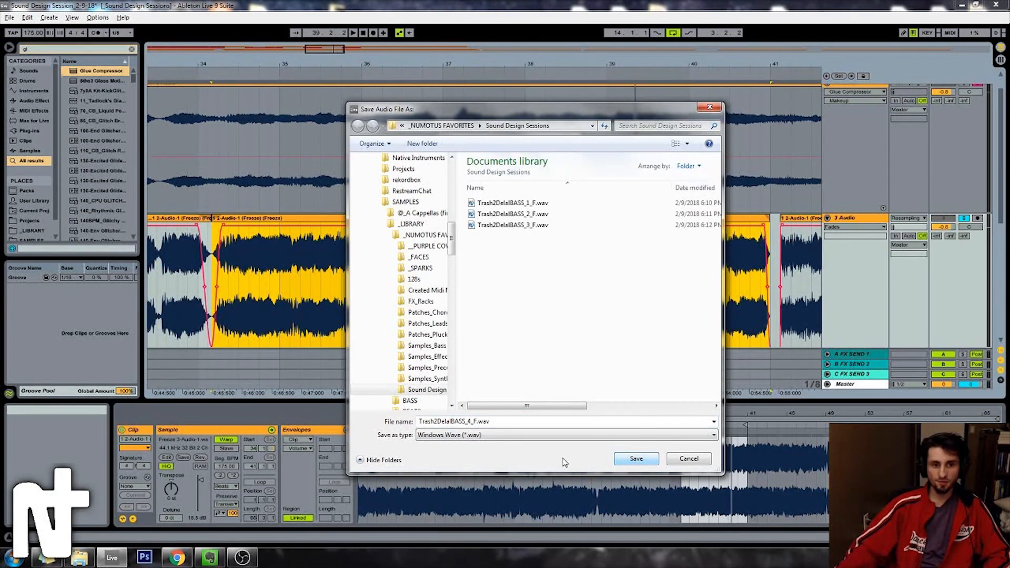
{"action": "left_click_drag", "start_coordinate": [539, 410], "coordinate": [515, 415]}
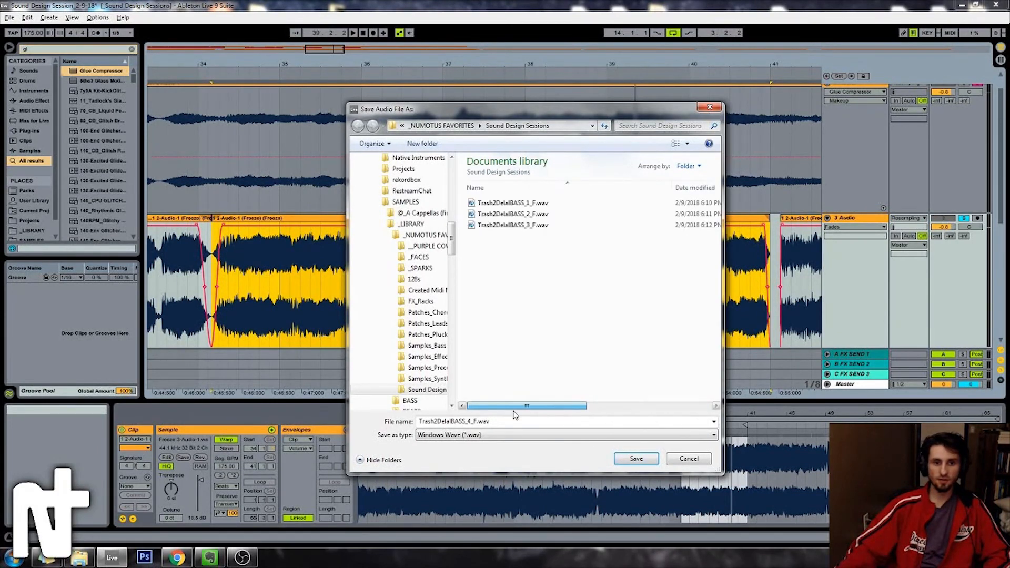
{"action": "left_click", "coordinate": [638, 460]}
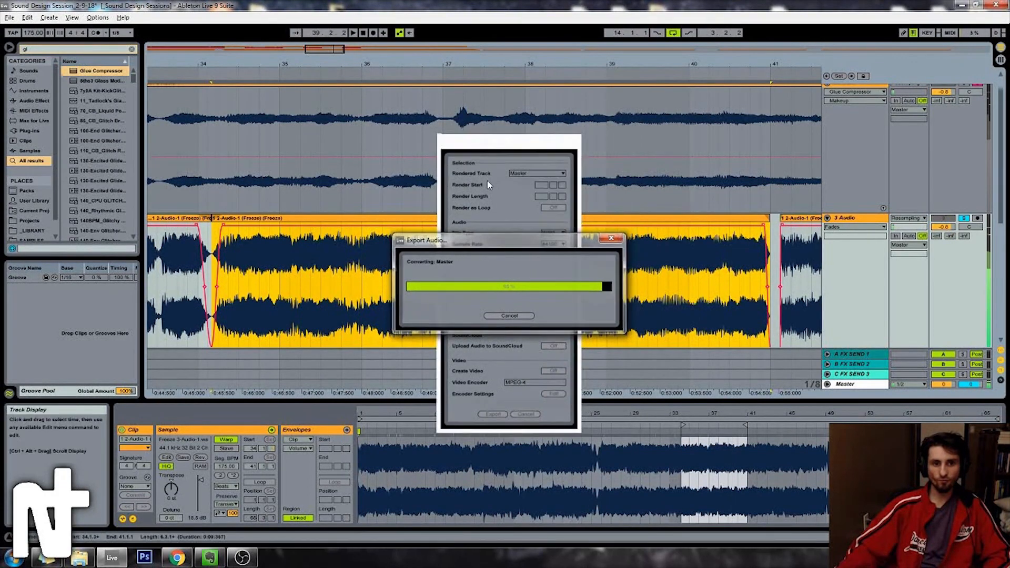
Step: Audition the rest of the flattened recording after bar 41
{"action": "left_click_drag", "start_coordinate": [330, 51], "coordinate": [377, 53]}
{"action": "left_click", "coordinate": [409, 73]}
{"action": "left_click", "coordinate": [383, 72]}
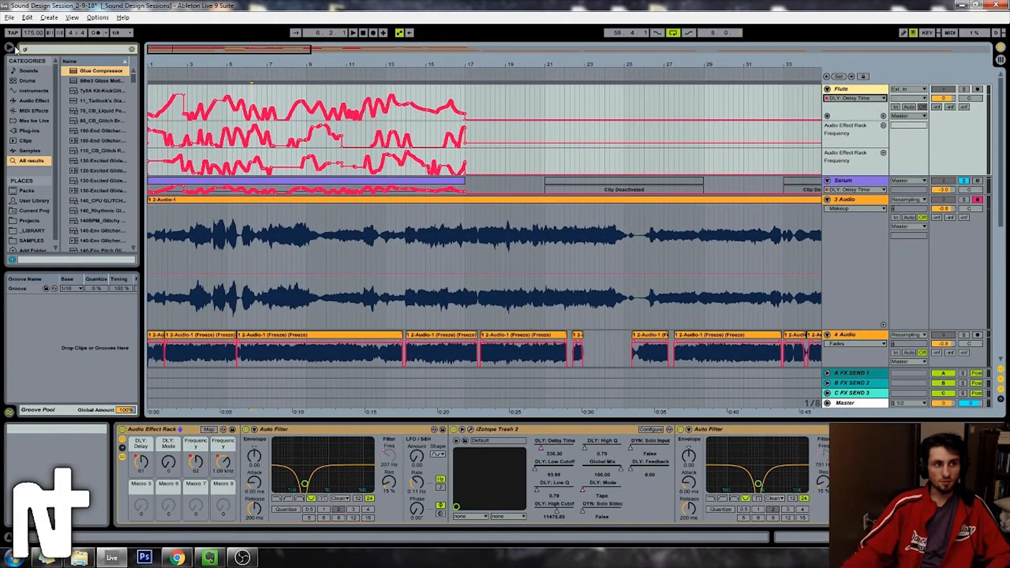
Step: Search the browser for flute and preview several flute samples, including the DD_Flute loops
{"action": "key", "text": "BackSpace"}
{"action": "type", "text": "flute"}
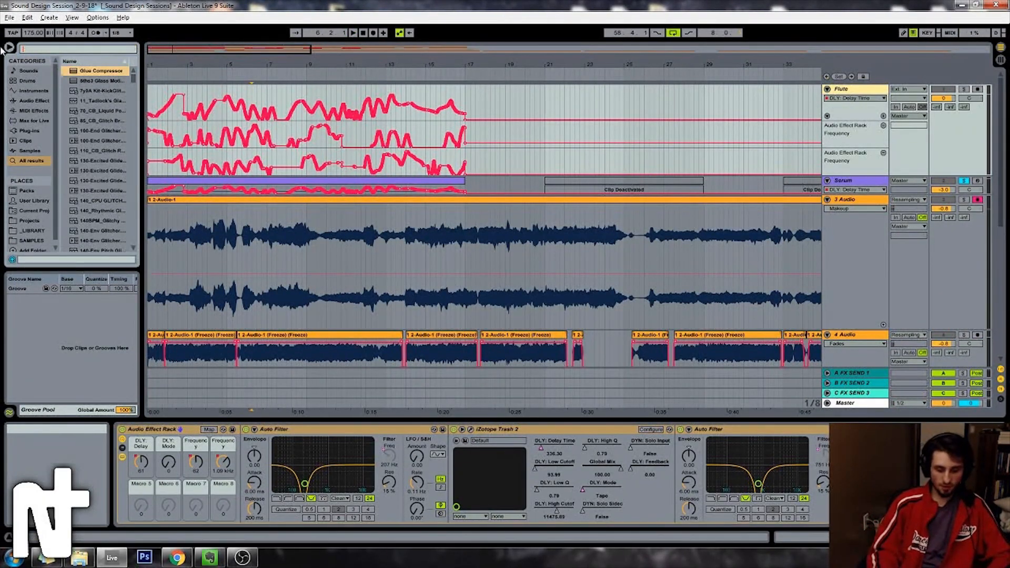
{"action": "left_click", "coordinate": [81, 91]}
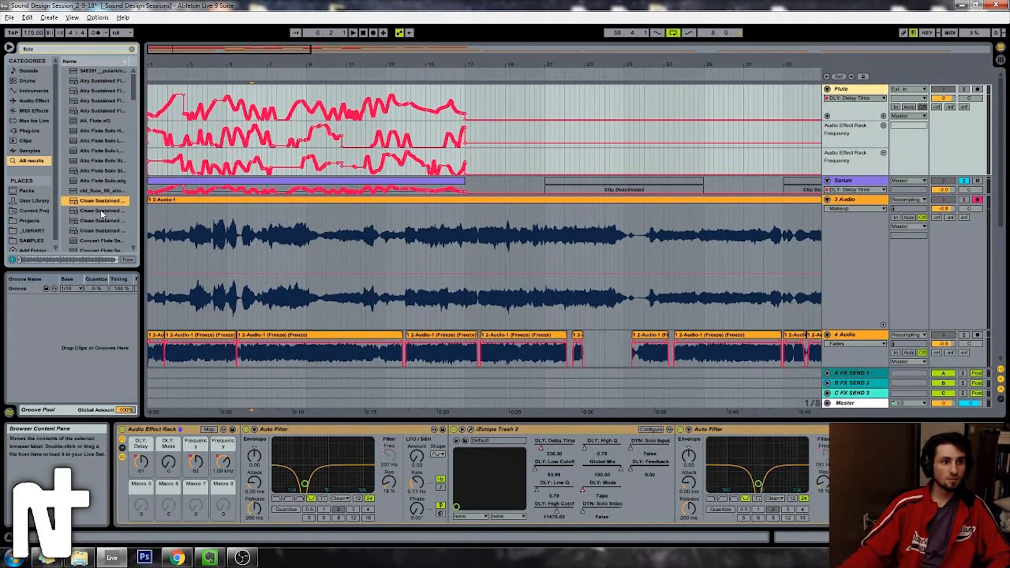
{"action": "scroll", "coordinate": [99, 233], "scroll_direction": "down", "scroll_amount": 2}
{"action": "left_click", "coordinate": [95, 151]}
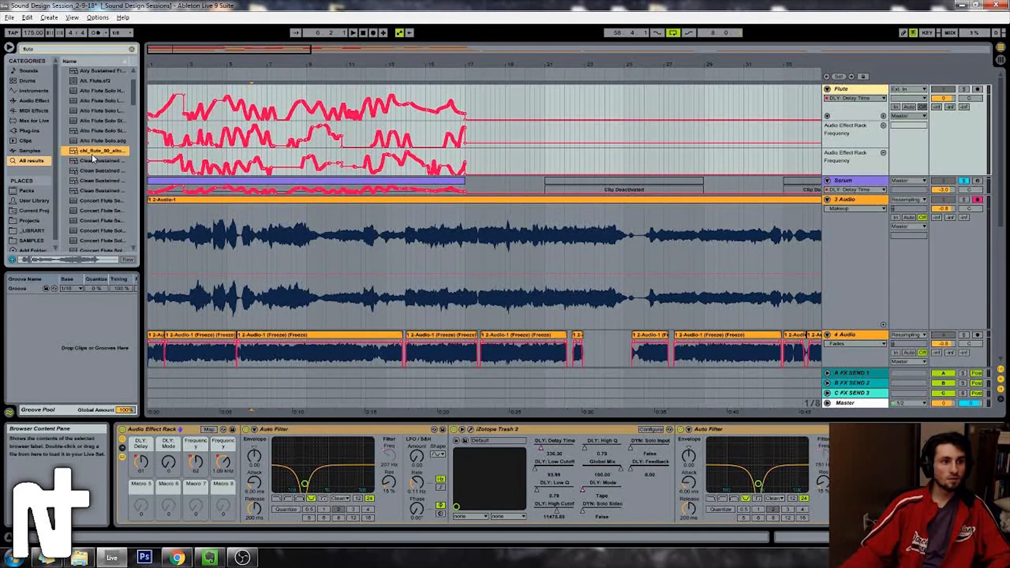
{"action": "scroll", "coordinate": [93, 174], "scroll_direction": "down", "scroll_amount": 6}
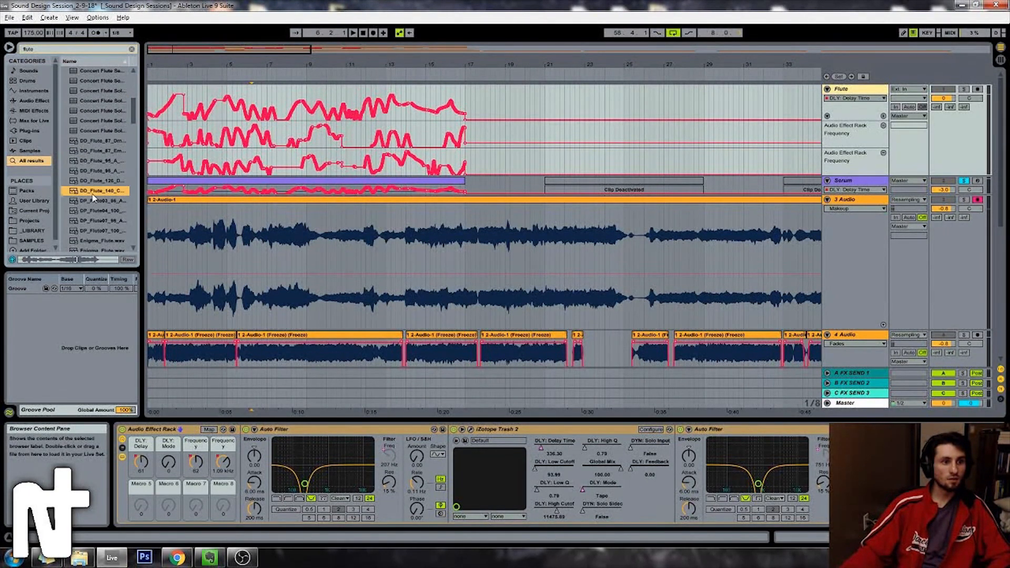
{"action": "left_click", "coordinate": [95, 162]}
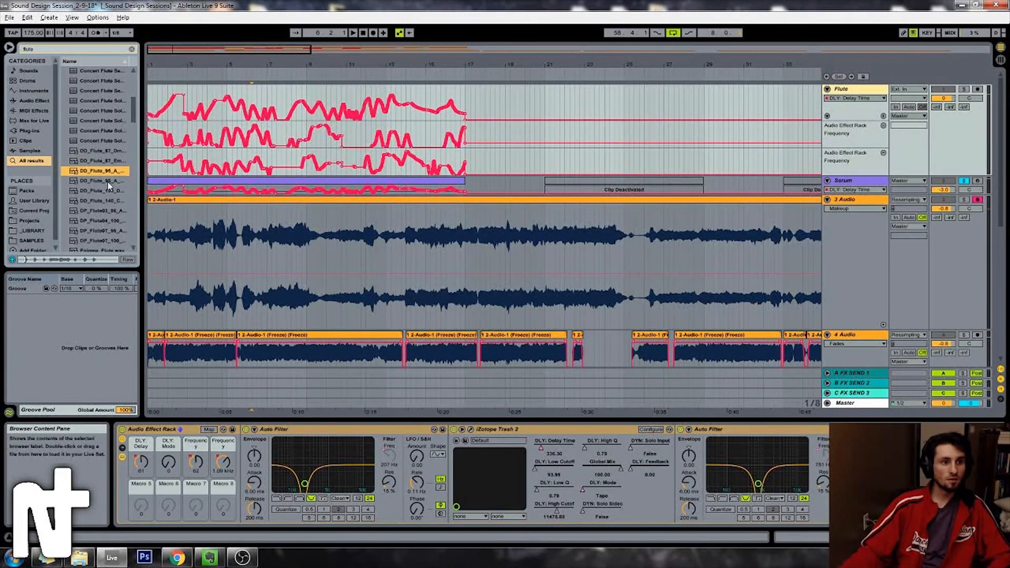
{"action": "scroll", "coordinate": [99, 199], "scroll_direction": "up", "scroll_amount": 3}
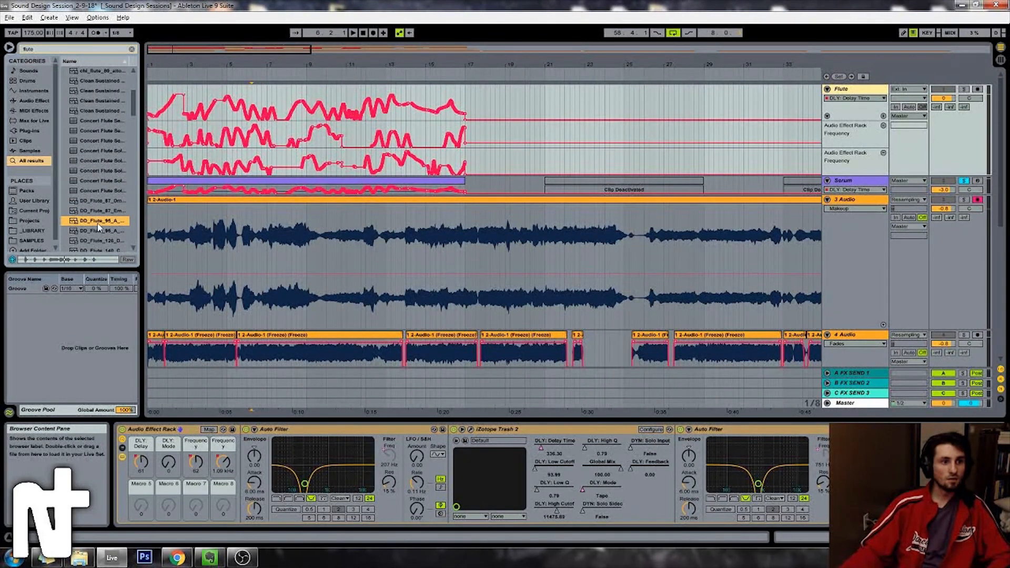
{"action": "left_click", "coordinate": [98, 213]}
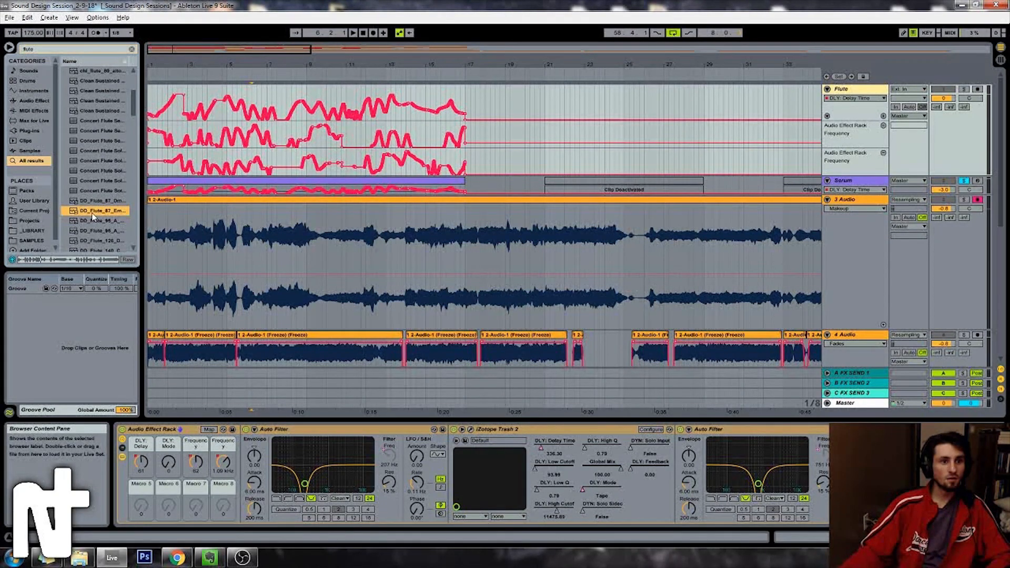
Step: Place the DD_Flute_87_Em_Lp3 loop on the Flute track at bar 9
{"action": "left_click", "coordinate": [374, 137]}
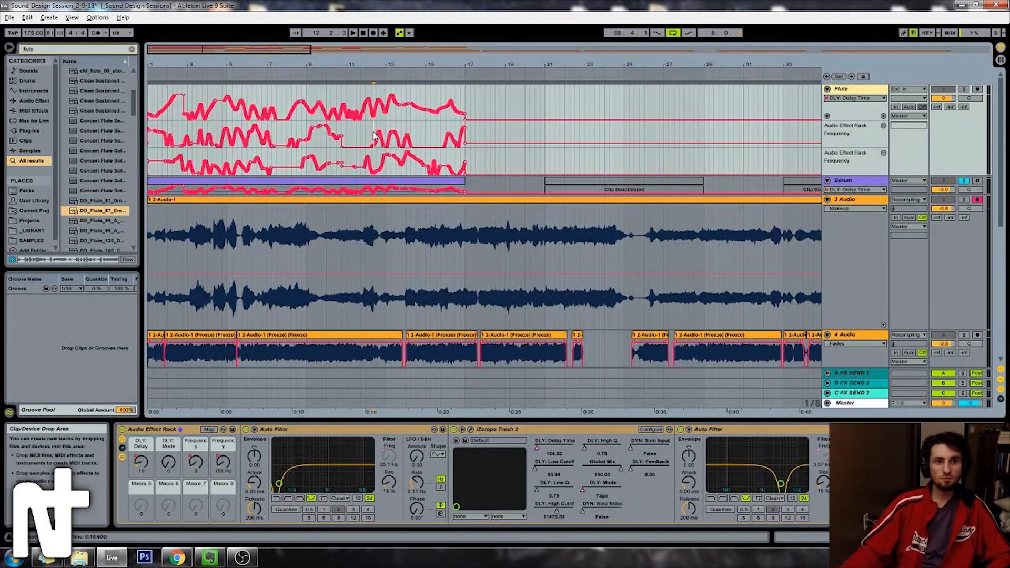
{"action": "key", "text": "space"}
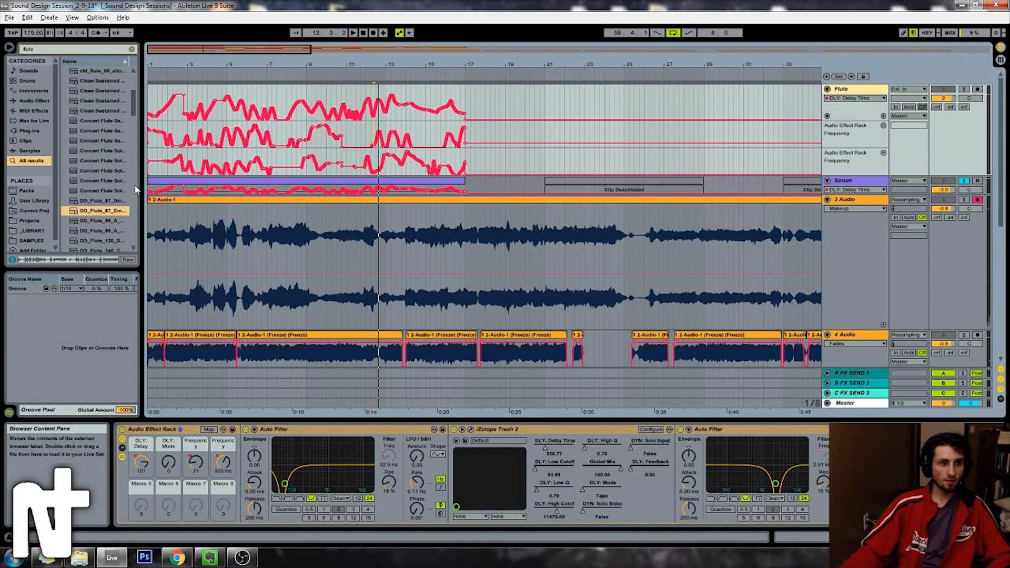
{"action": "left_click_drag", "start_coordinate": [109, 213], "coordinate": [310, 112]}
Step: Add Airy Sustained Flute_high and Airy Sustained Flute_low back to back before the flute loop, and move the loop to 9.2.3
{"action": "left_click", "coordinate": [77, 83]}
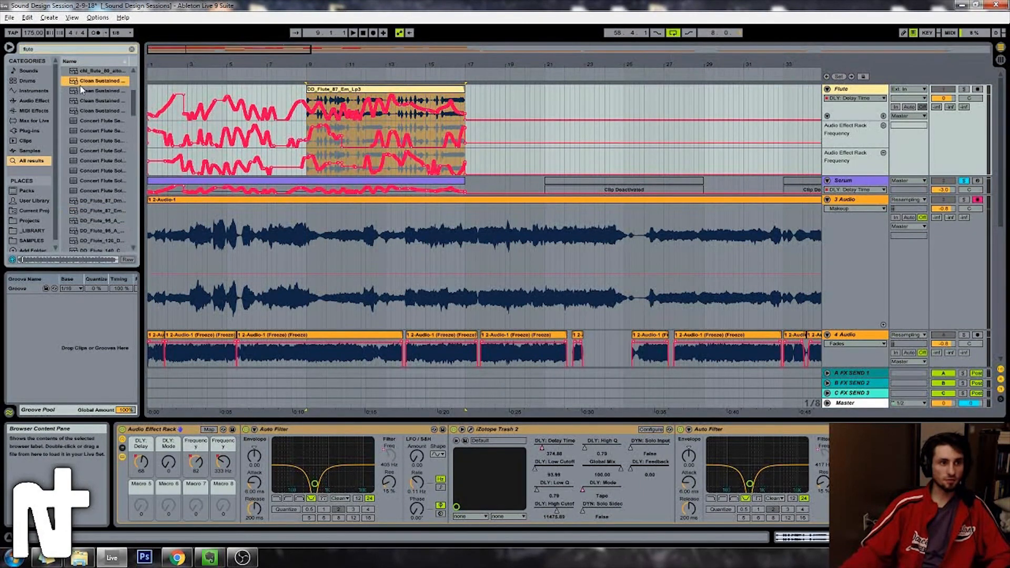
{"action": "scroll", "coordinate": [127, 125], "scroll_direction": "up", "scroll_amount": 4}
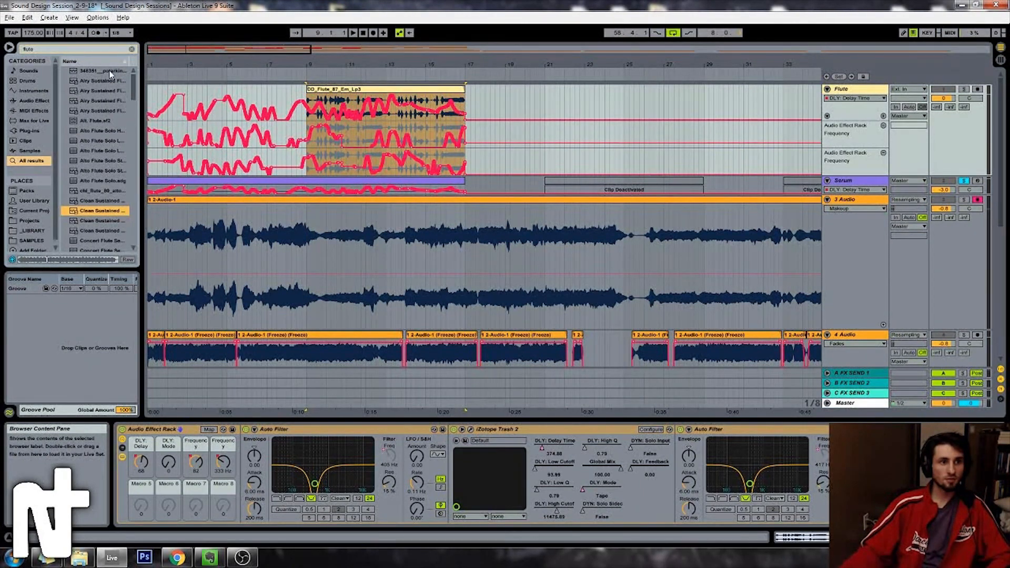
{"action": "left_click", "coordinate": [106, 90]}
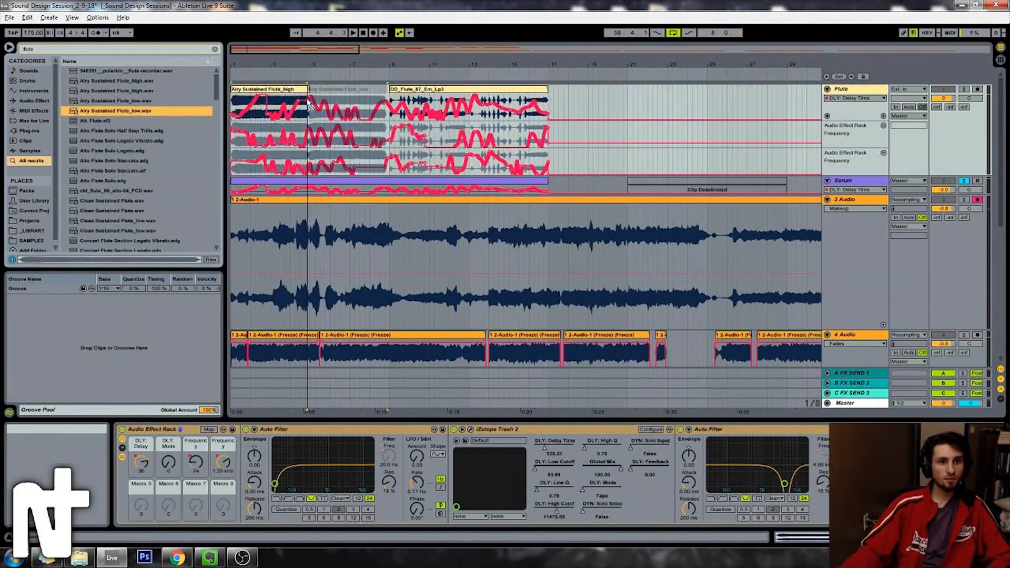
{"action": "left_click_drag", "start_coordinate": [310, 97], "coordinate": [314, 98]}
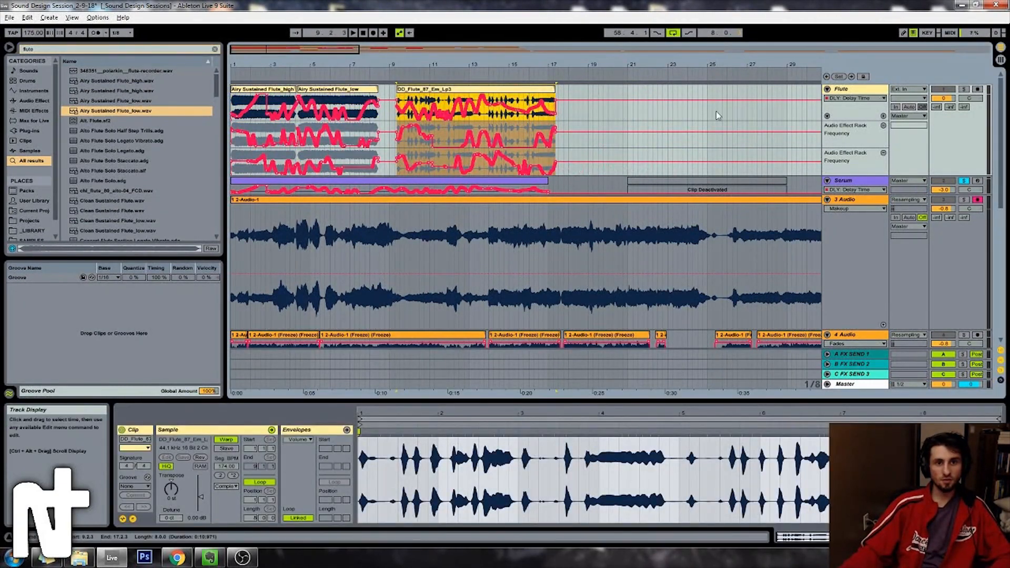
Step: Select both Airy Sustained Flute clips, loop their range, and play it
{"action": "left_click", "coordinate": [313, 89]}
{"action": "left_click", "coordinate": [274, 90], "text": "shift"}
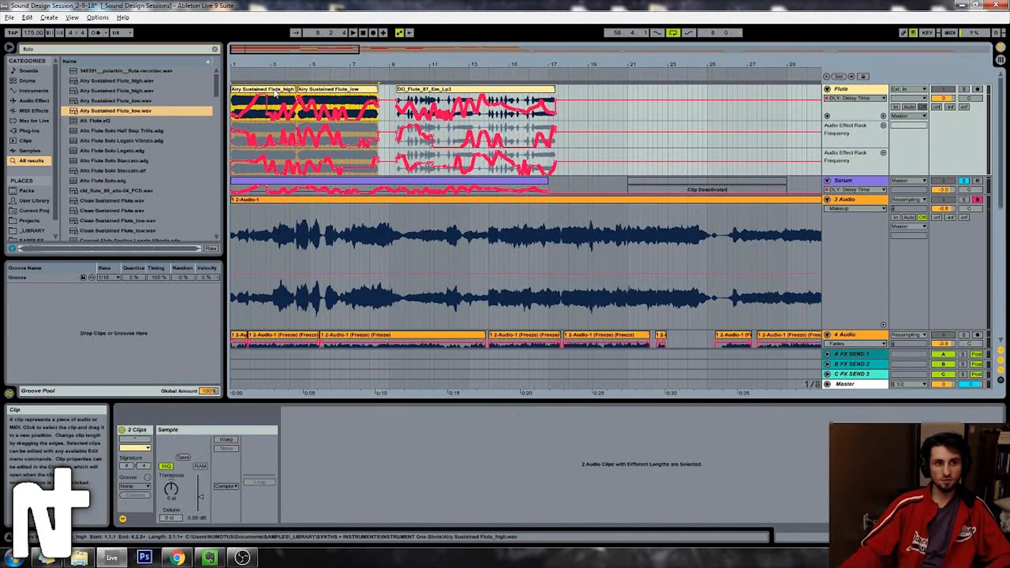
{"action": "key", "text": "ctrl+l"}
{"action": "key", "text": "space"}
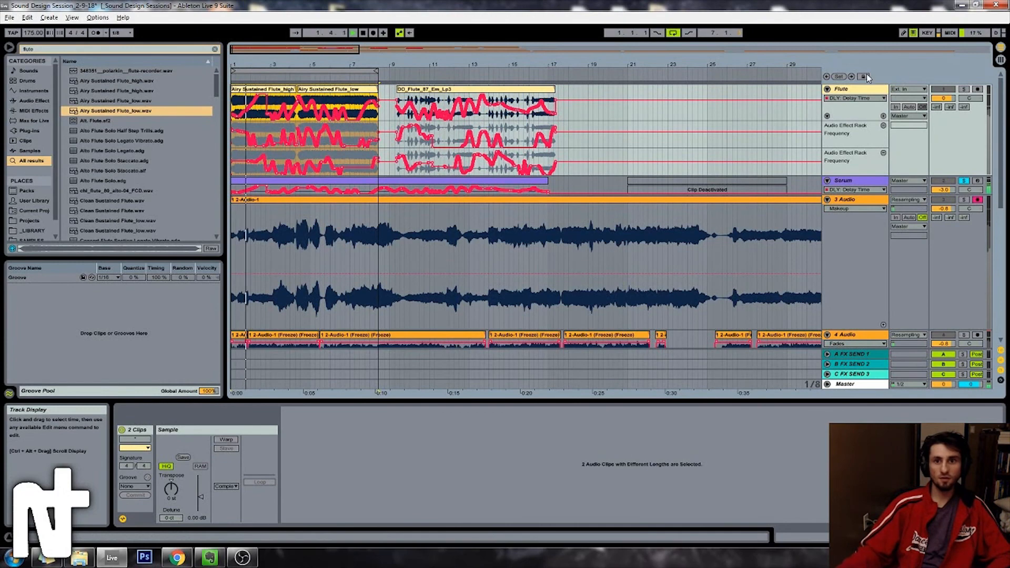
Step: Solo the Flute track and play the DD_Flute_87_Em_Lp3 clip in a loop
{"action": "left_click", "coordinate": [964, 91]}
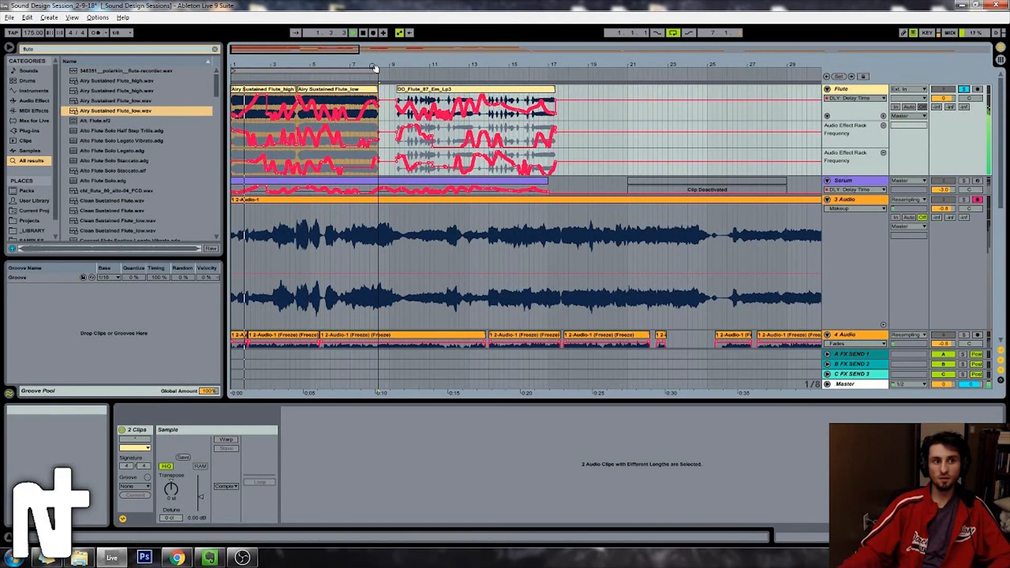
{"action": "mouse_move", "coordinate": [339, 55]}
{"action": "left_mouse_down"}
{"action": "mouse_move", "coordinate": [339, 43]}
{"action": "mouse_move", "coordinate": [336, 70]}
{"action": "mouse_move", "coordinate": [327, 60]}
{"action": "left_mouse_up"}
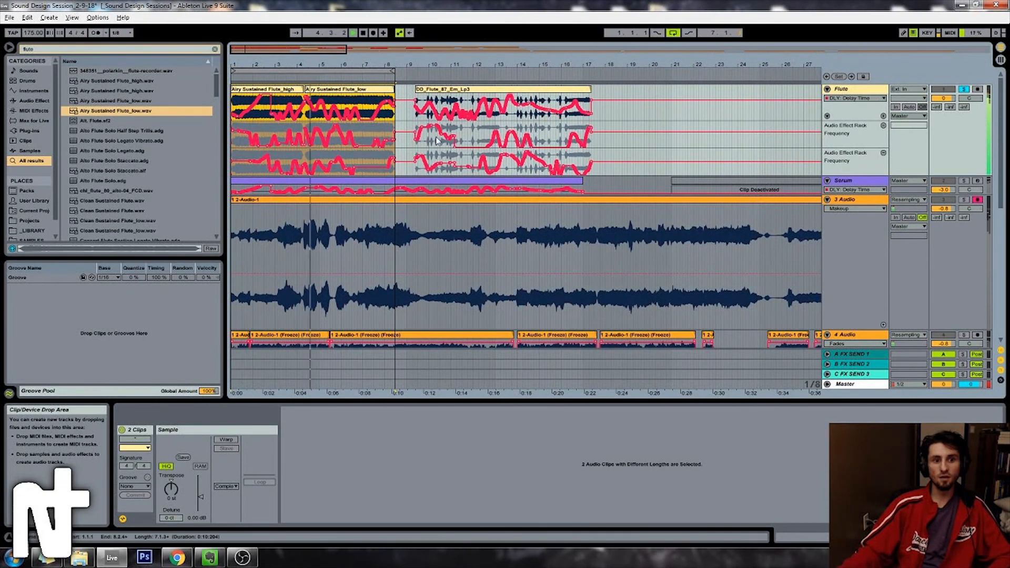
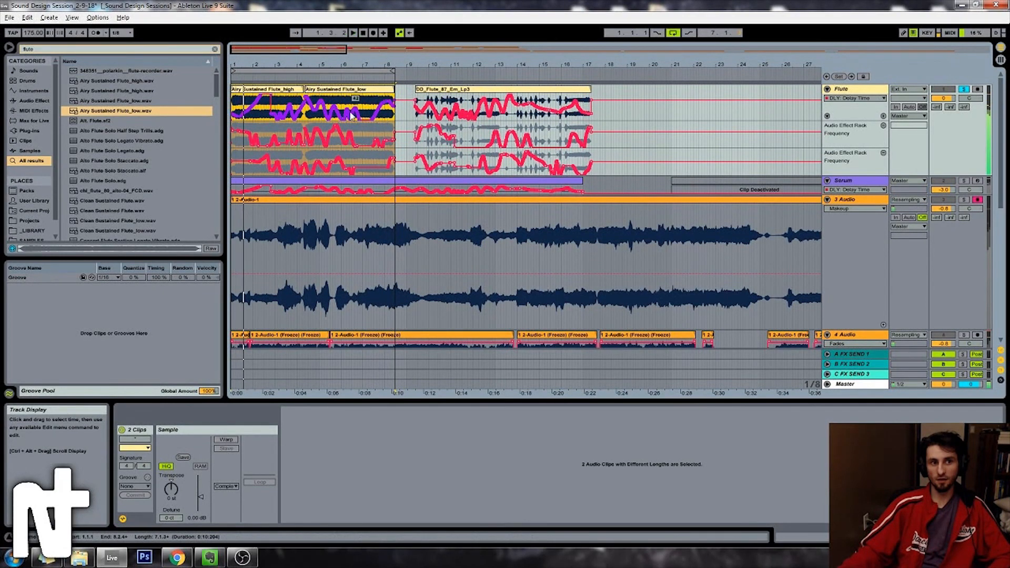
{"action": "left_click", "coordinate": [424, 95]}
{"action": "key", "text": "ctrl+l"}
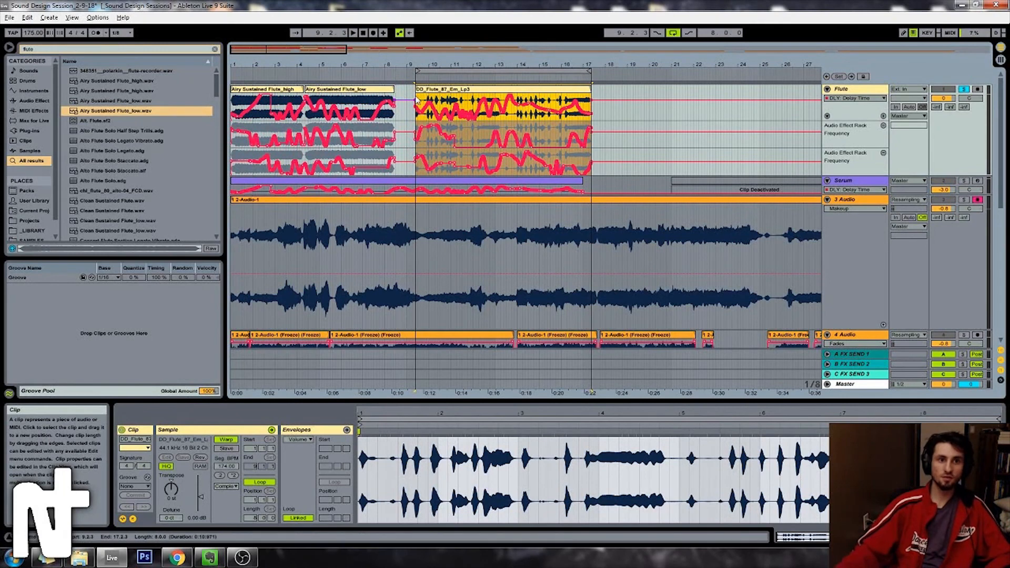
{"action": "key", "text": "space"}
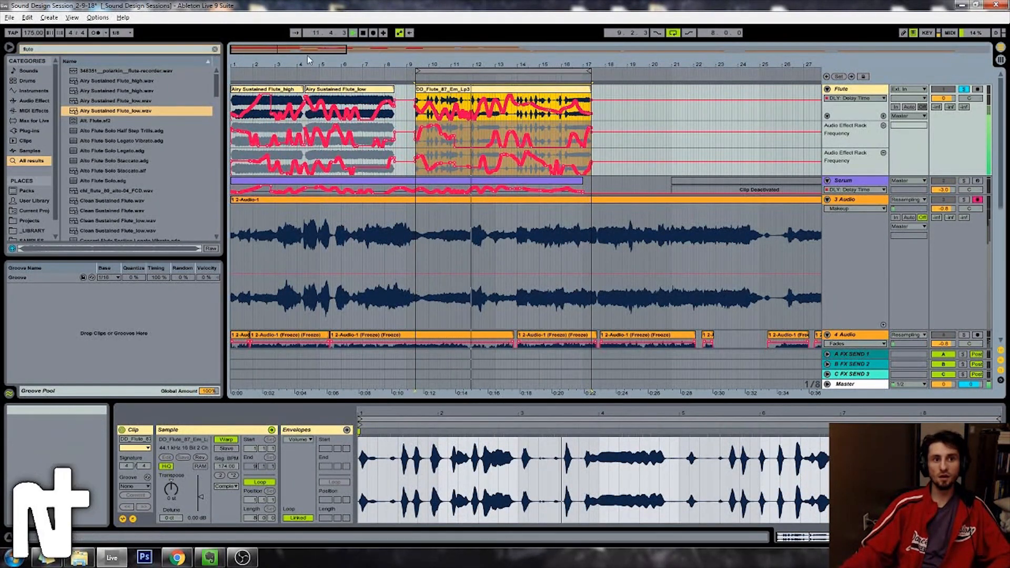
{"action": "mouse_move", "coordinate": [336, 50]}
{"action": "left_mouse_down"}
{"action": "mouse_move", "coordinate": [337, 38]}
{"action": "mouse_move", "coordinate": [342, 51]}
{"action": "left_mouse_up"}
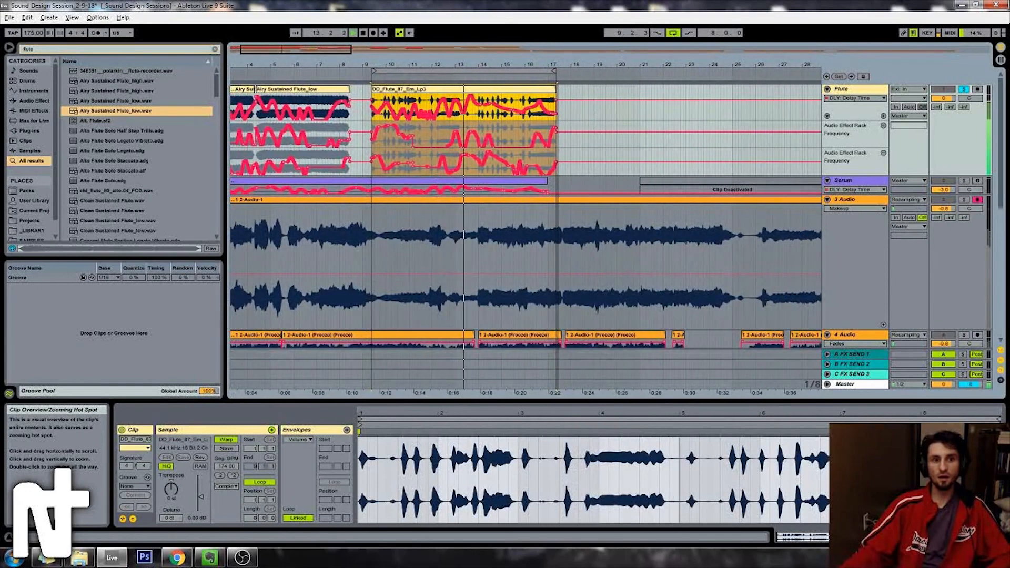
Step: Show the Flute track's device chain and switch off all of its Auto Filter devices during playback
{"action": "double_click", "coordinate": [841, 93]}
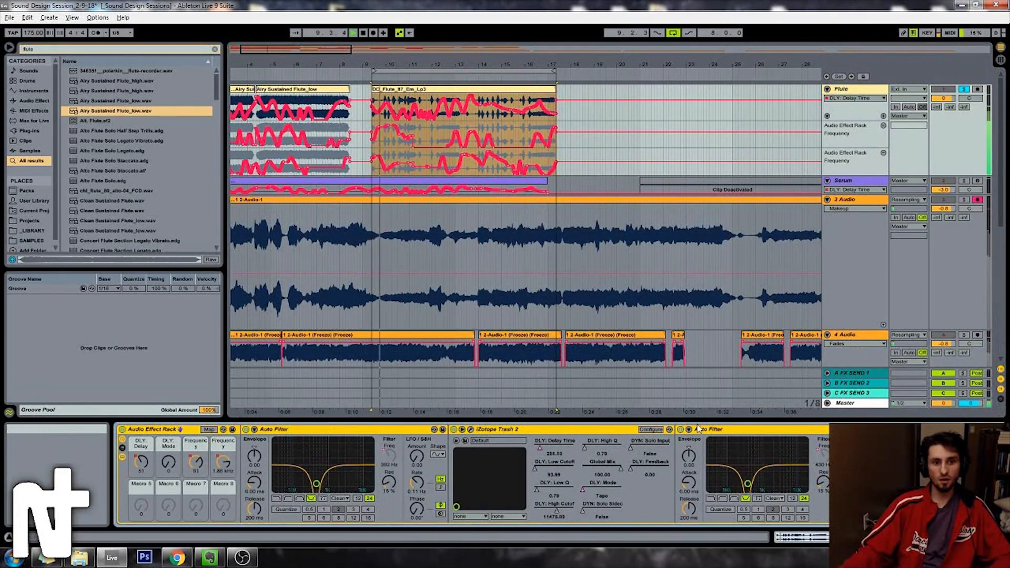
{"action": "left_click", "coordinate": [947, 537]}
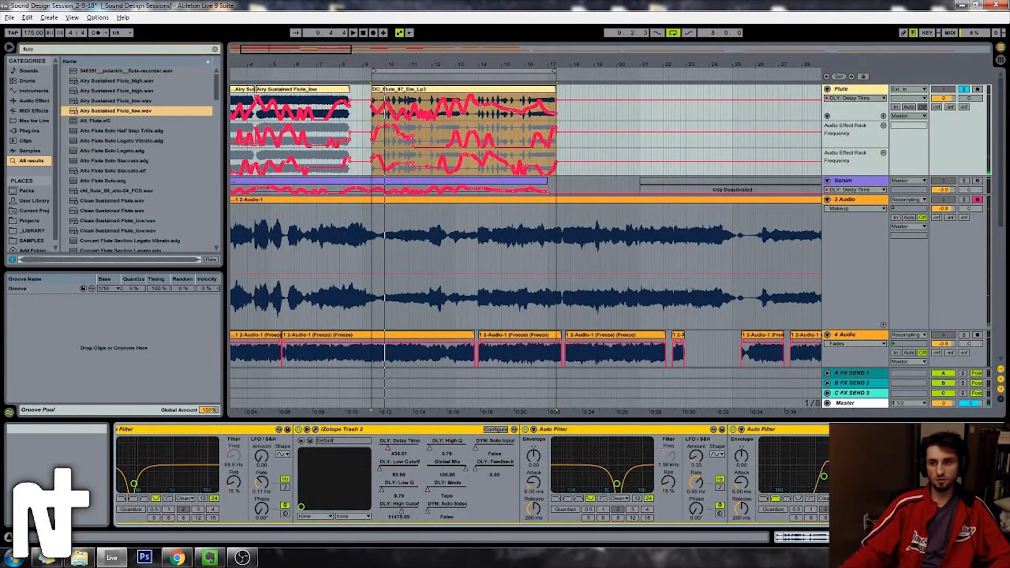
{"action": "left_click", "coordinate": [902, 537]}
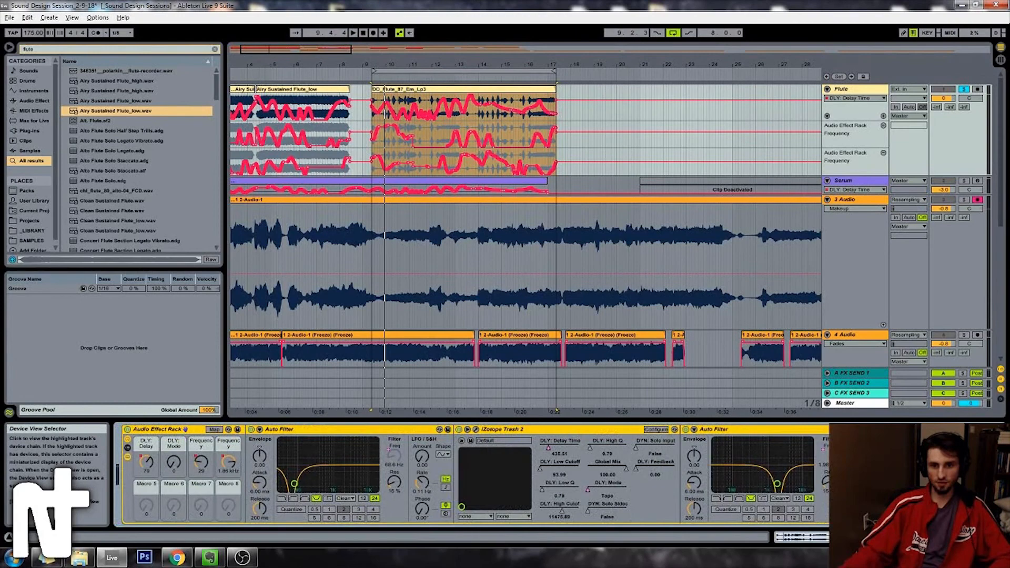
{"action": "left_click", "coordinate": [947, 537]}
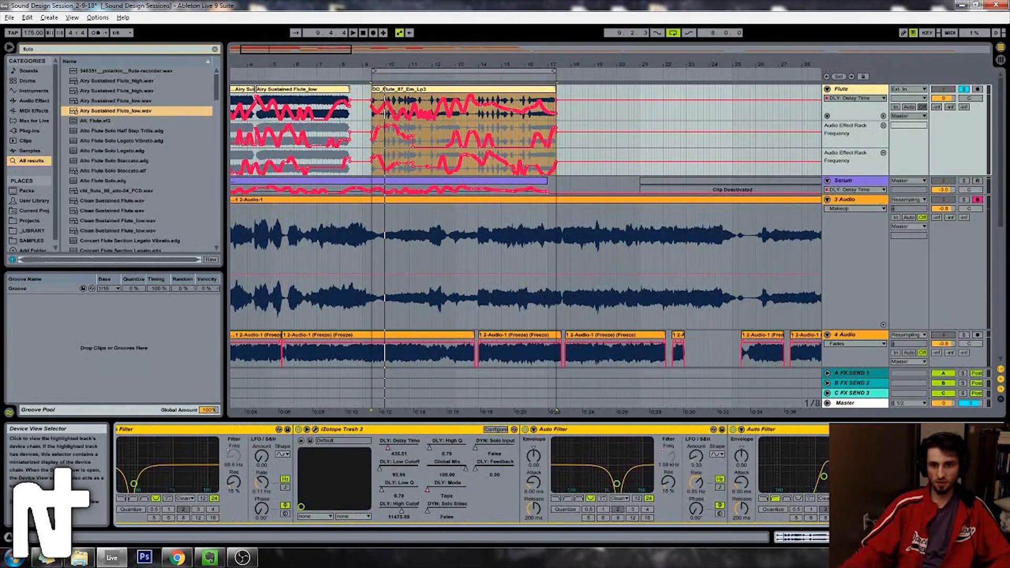
{"action": "left_click", "coordinate": [734, 434]}
{"action": "left_click", "coordinate": [732, 430]}
{"action": "key", "text": "space"}
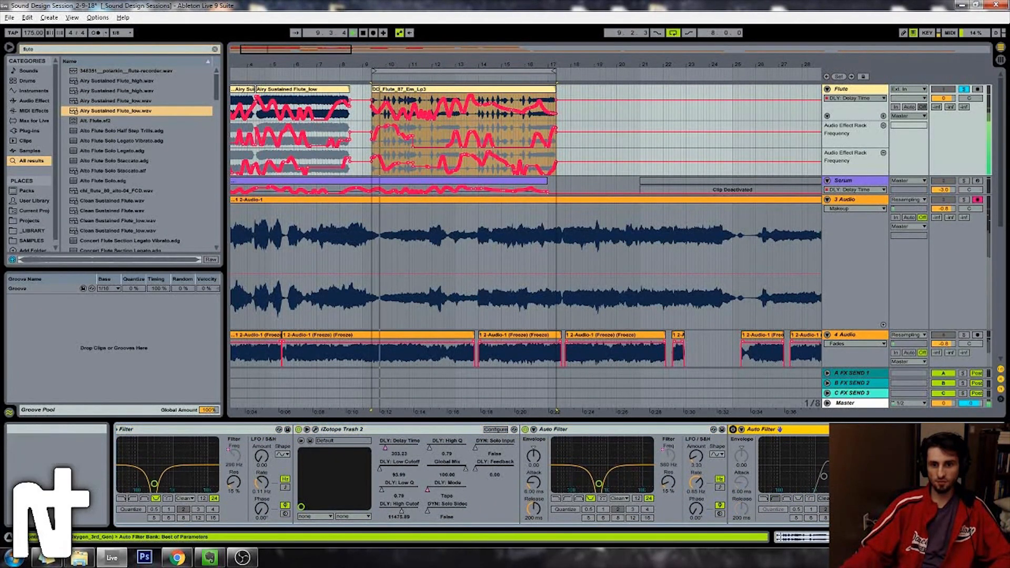
{"action": "left_click", "coordinate": [902, 537]}
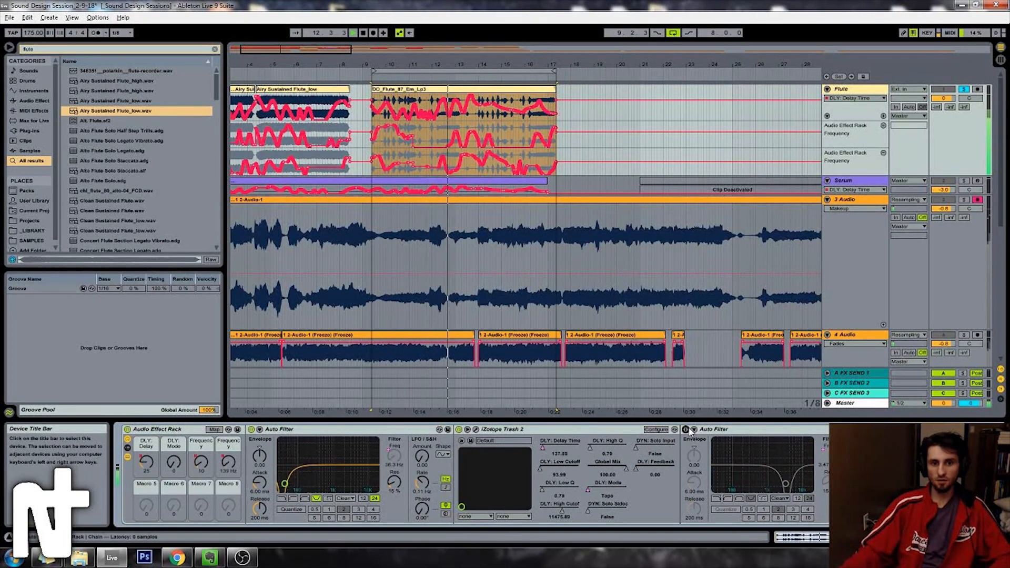
{"action": "left_click", "coordinate": [251, 430]}
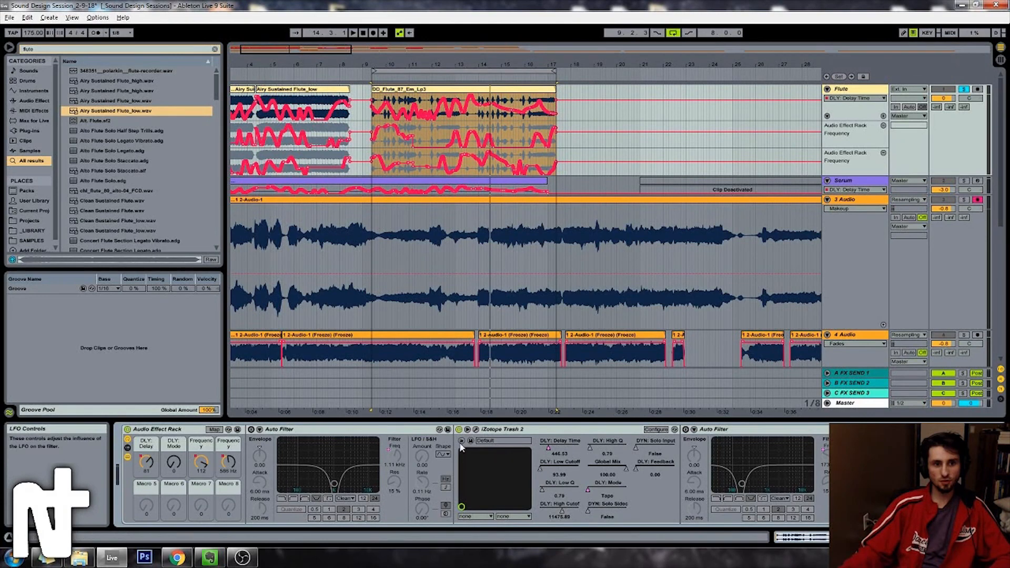
Step: Open the Trash module of iZotope Trash 2 on the Flute track and lower the Stage 1 mix to about 40
{"action": "left_click", "coordinate": [475, 430]}
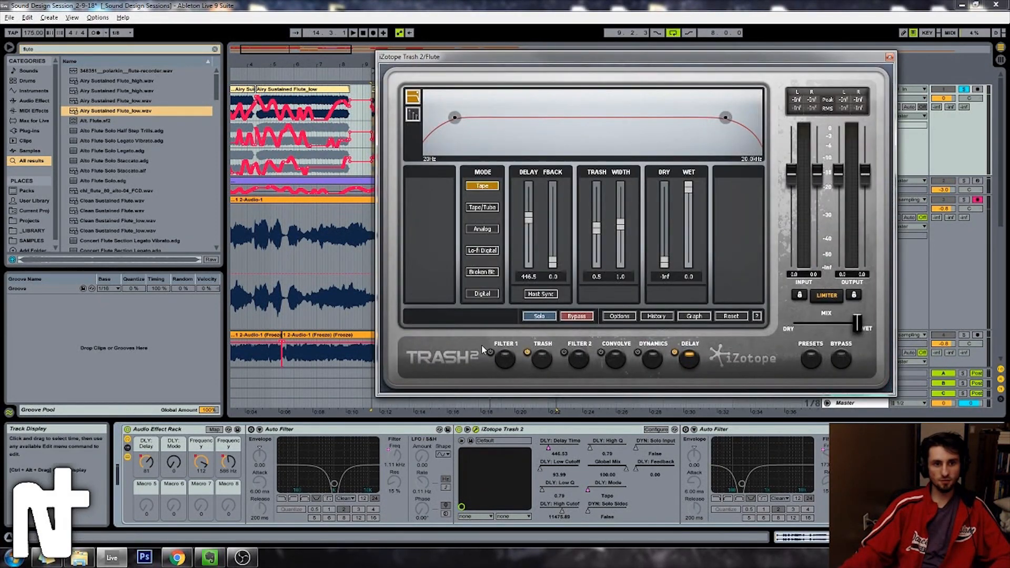
{"action": "left_click", "coordinate": [545, 365]}
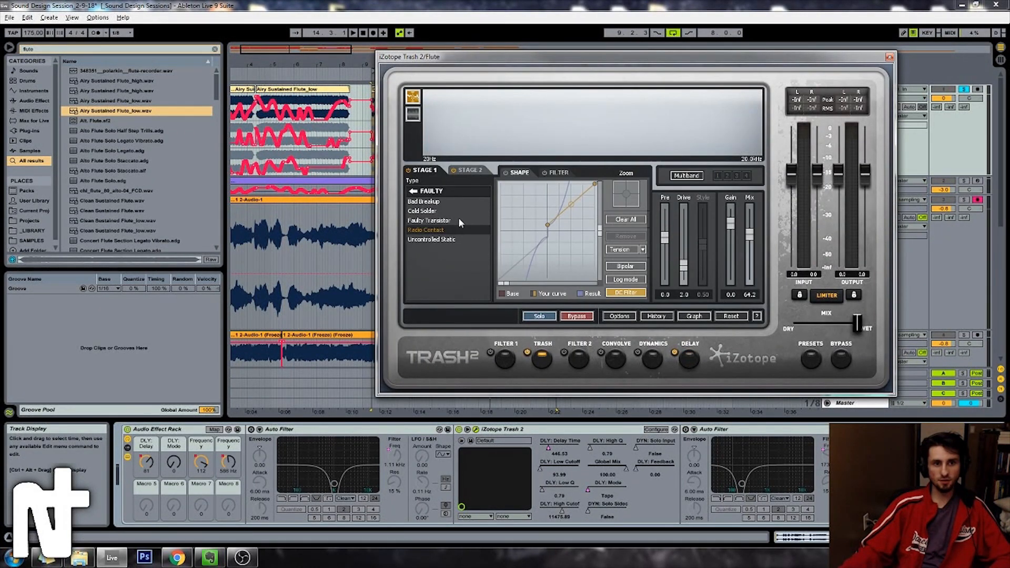
{"action": "left_click", "coordinate": [464, 170]}
{"action": "left_click", "coordinate": [439, 171]}
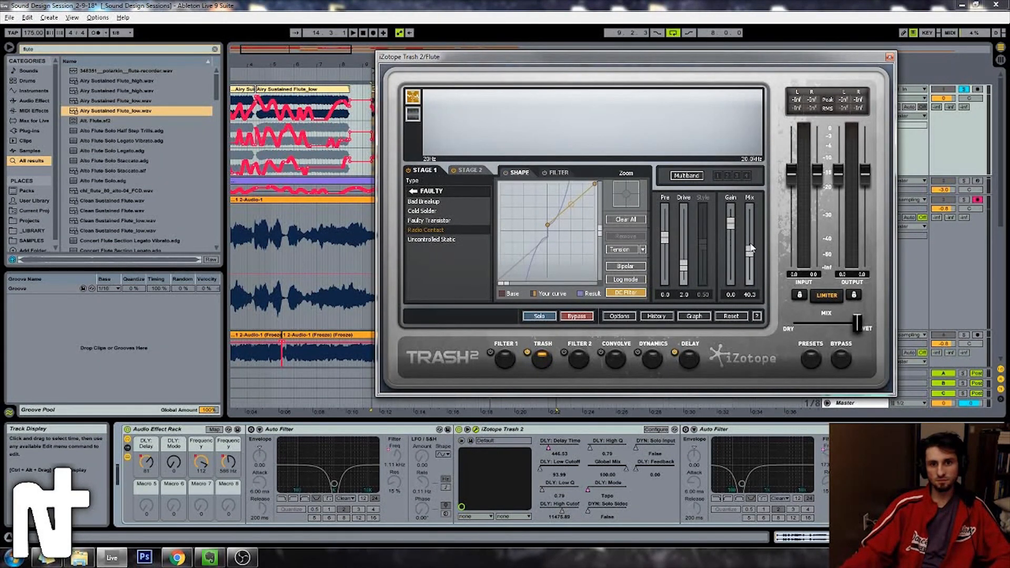
Step: During playback, lower the Trash module's mix to about 10.4 for Stage 2 and about 11.9 for Stage 1
{"action": "left_click", "coordinate": [470, 170]}
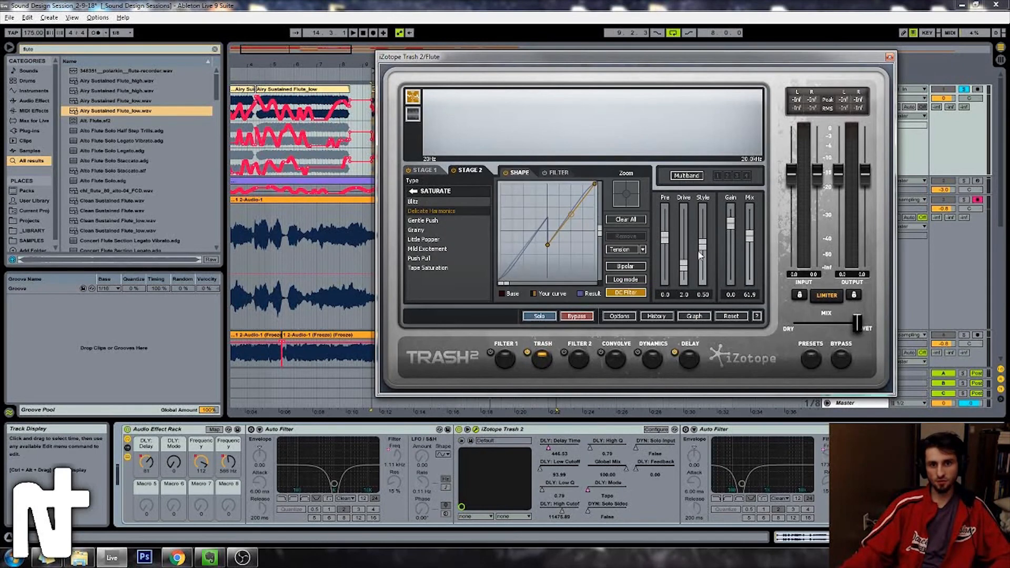
{"action": "key", "text": "space"}
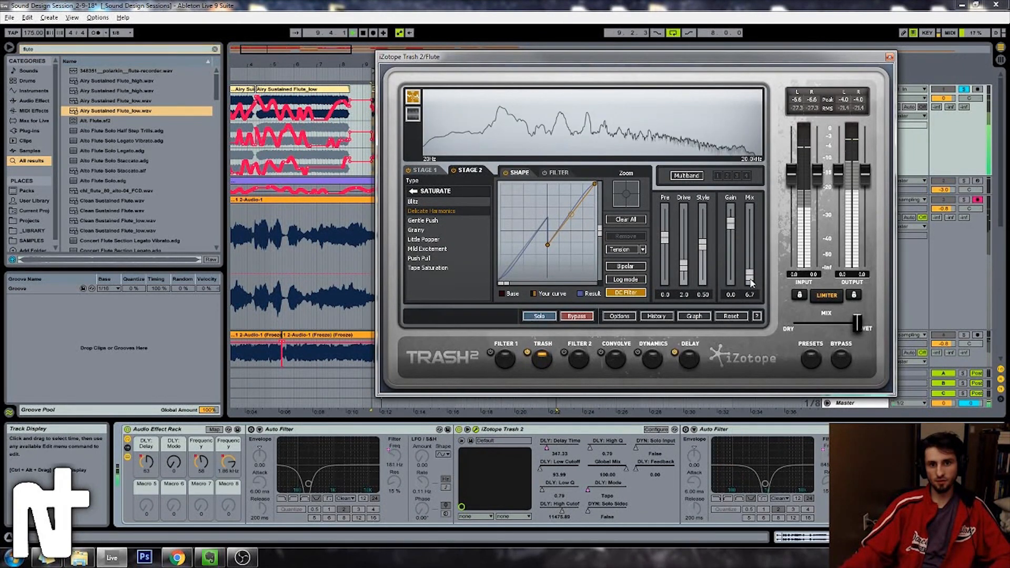
{"action": "left_click_drag", "start_coordinate": [750, 284], "coordinate": [751, 263]}
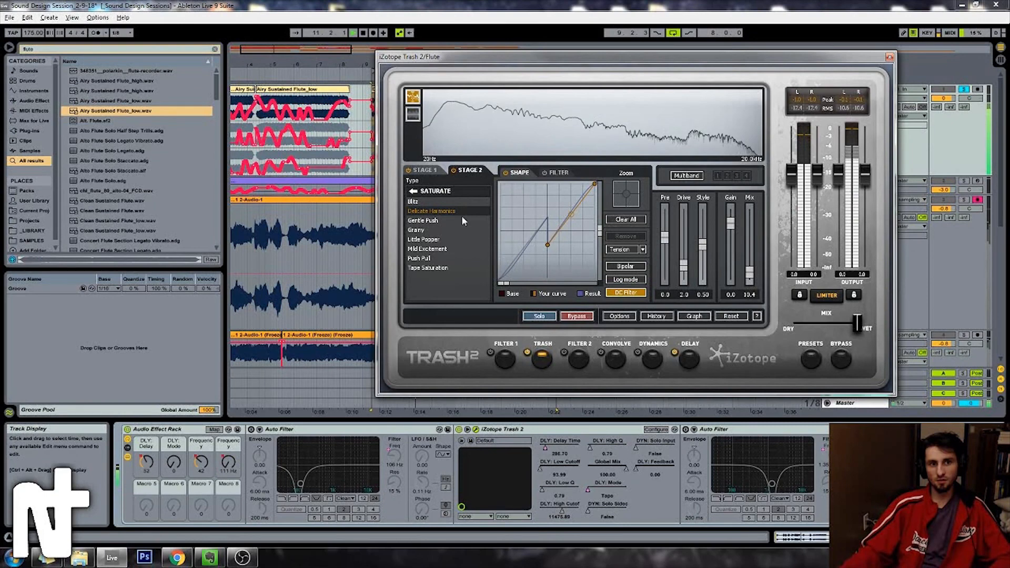
{"action": "left_click", "coordinate": [421, 170]}
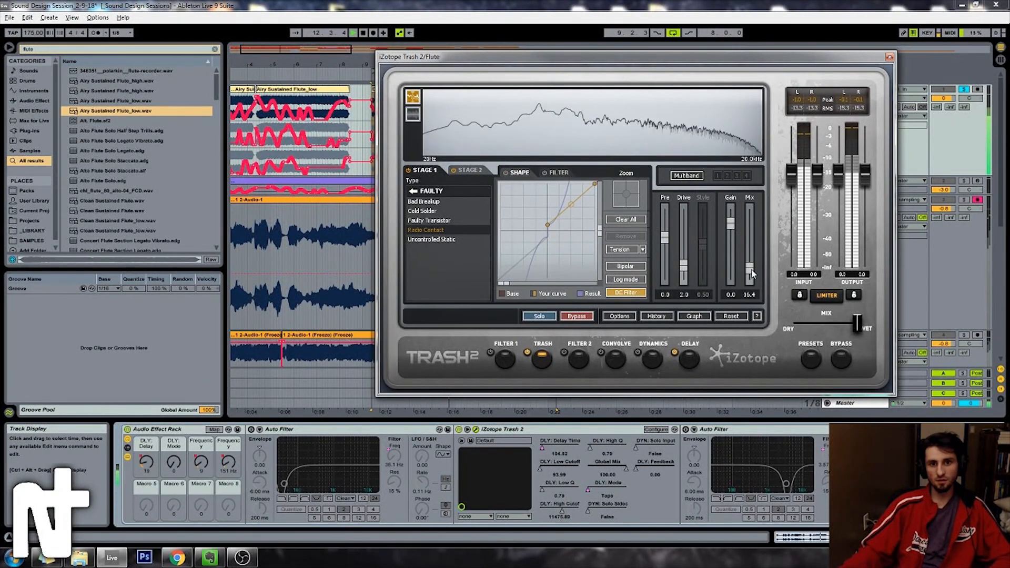
{"action": "left_click_drag", "start_coordinate": [750, 262], "coordinate": [752, 277]}
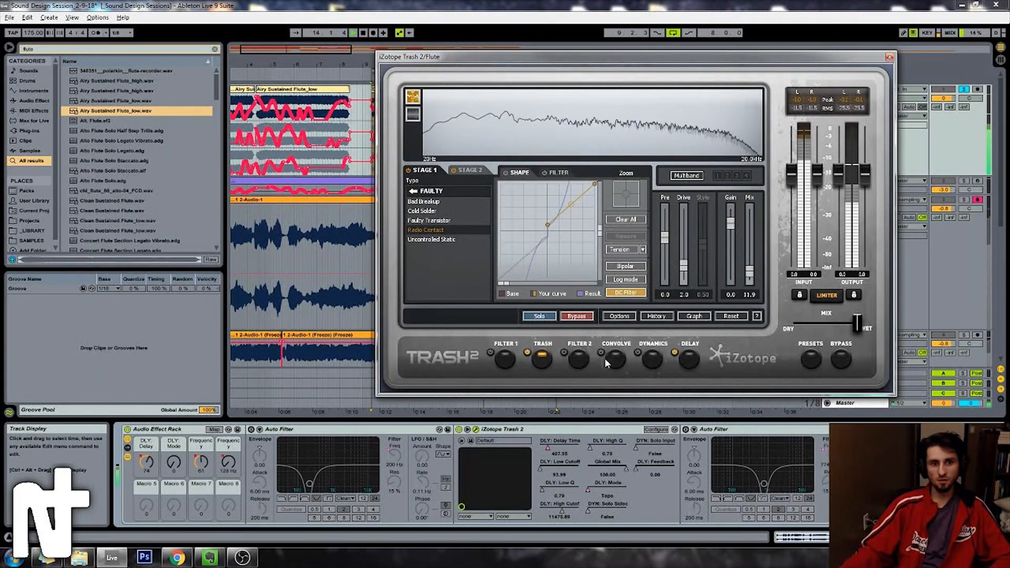
Step: In the Delay module, set feedback to about 54.5, trash to 0.9, width to 0.3 and the dry level to about -0.8
{"action": "left_click", "coordinate": [689, 360]}
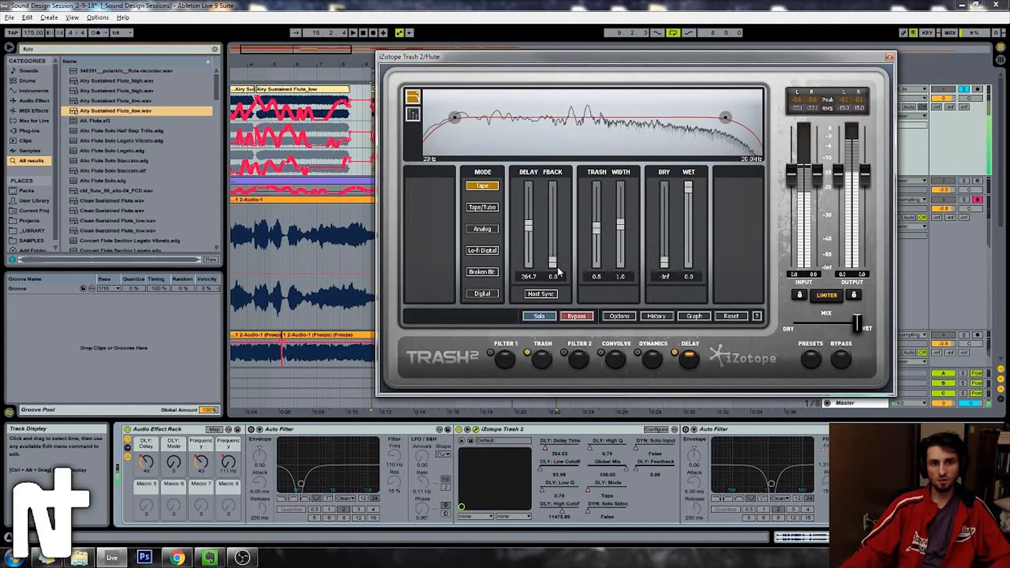
{"action": "left_click_drag", "start_coordinate": [553, 261], "coordinate": [559, 250]}
{"action": "left_click_drag", "start_coordinate": [664, 262], "coordinate": [664, 188]}
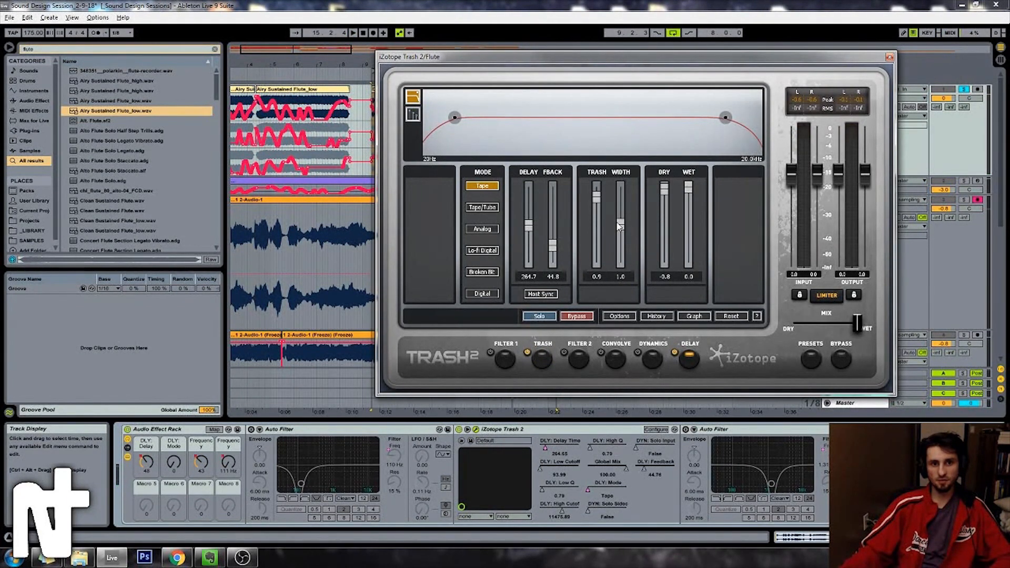
{"action": "left_click_drag", "start_coordinate": [623, 254], "coordinate": [623, 256]}
{"action": "key", "text": "space"}
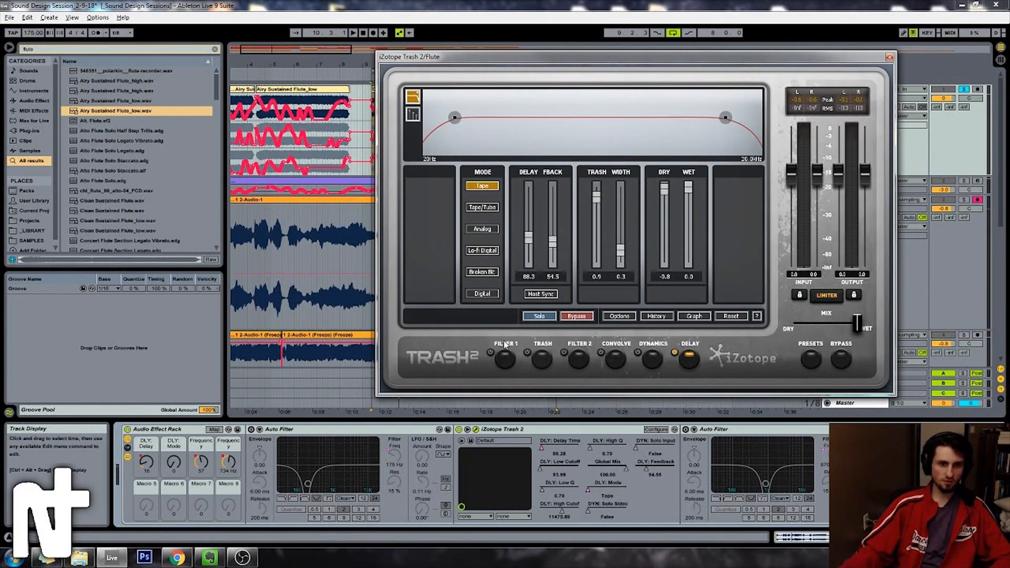
Step: Try the Digital delay mode in Trash 2 and return to Tape
{"action": "left_click", "coordinate": [542, 357]}
{"action": "left_click", "coordinate": [684, 365]}
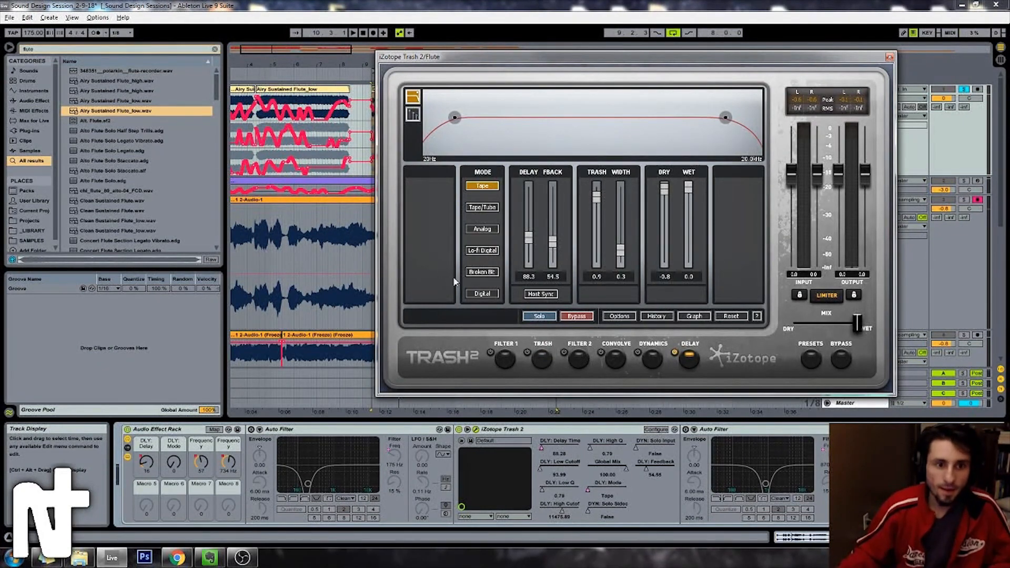
{"action": "left_click", "coordinate": [482, 292]}
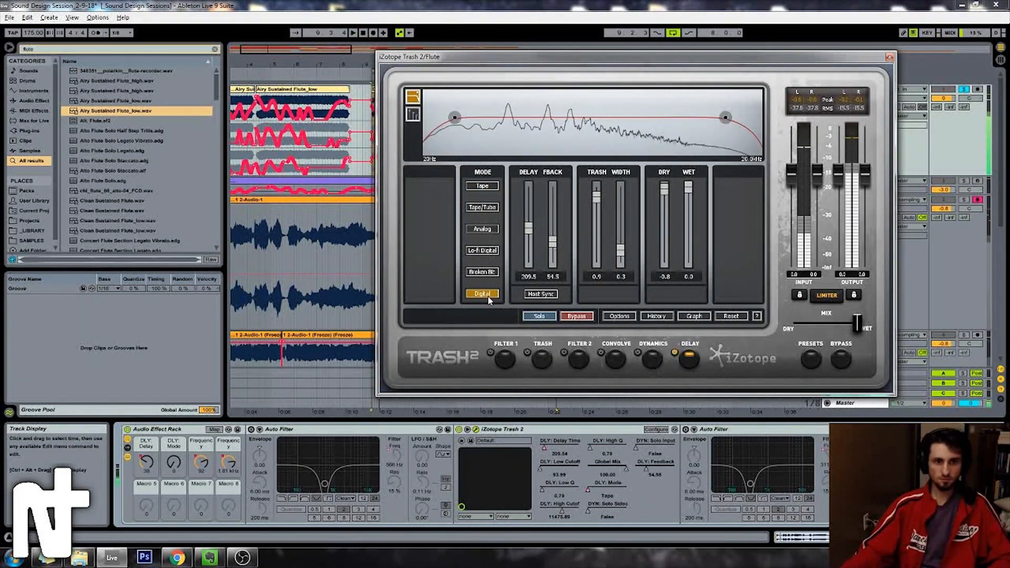
{"action": "left_click", "coordinate": [482, 186]}
Step: Close the Trash 2 window, clear the delay time automation and unmap delay time and delay mode from the rack's macros
{"action": "left_click_drag", "start_coordinate": [818, 56], "coordinate": [771, 83]}
{"action": "left_click", "coordinate": [842, 85]}
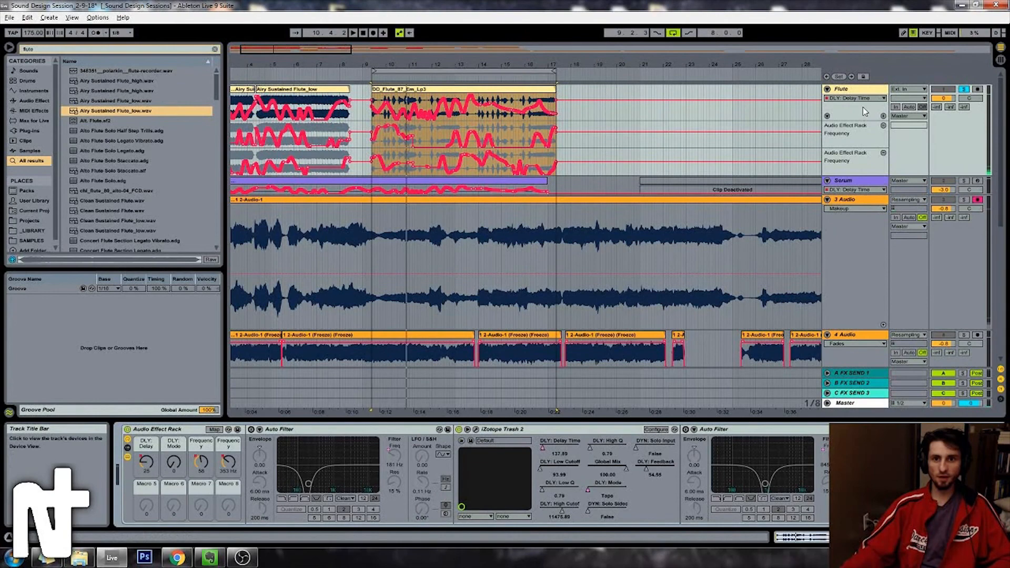
{"action": "right_click", "coordinate": [147, 470]}
{"action": "left_click", "coordinate": [178, 352]}
{"action": "right_click", "coordinate": [591, 489]}
{"action": "left_click", "coordinate": [620, 430]}
Step: Compare Trash 2's delay modes during playback, choose Analog, and slightly lower the input and output levels
{"action": "key", "text": "space"}
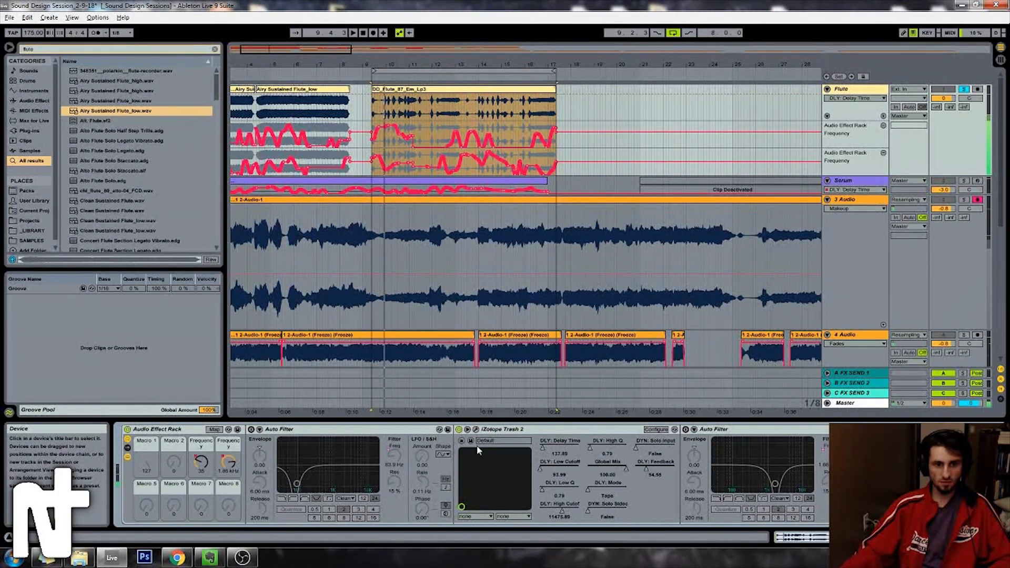
{"action": "left_click", "coordinate": [476, 430]}
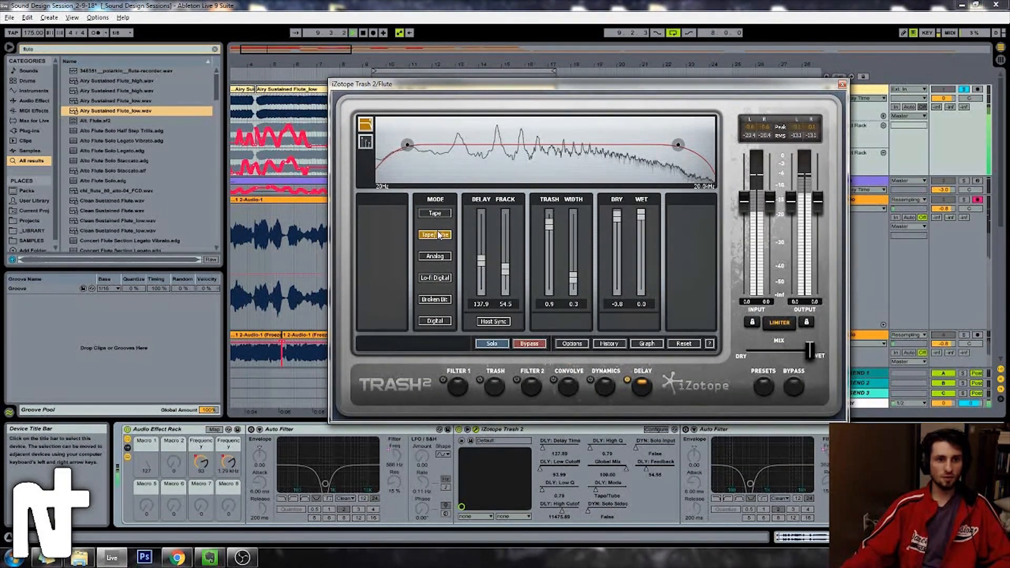
{"action": "left_click", "coordinate": [435, 258]}
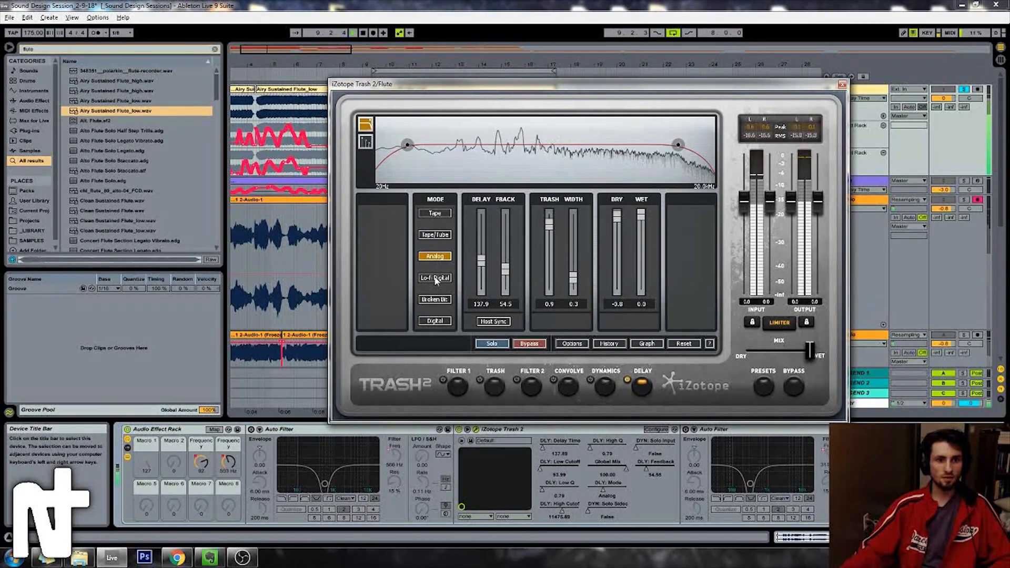
{"action": "left_click", "coordinate": [435, 279]}
{"action": "left_click", "coordinate": [434, 300]}
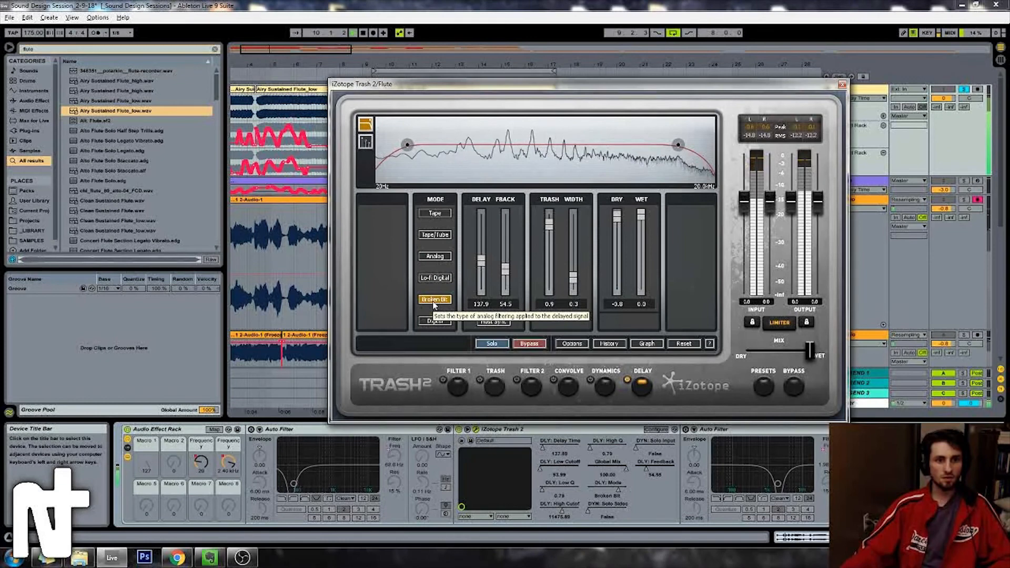
{"action": "left_click", "coordinate": [437, 257]}
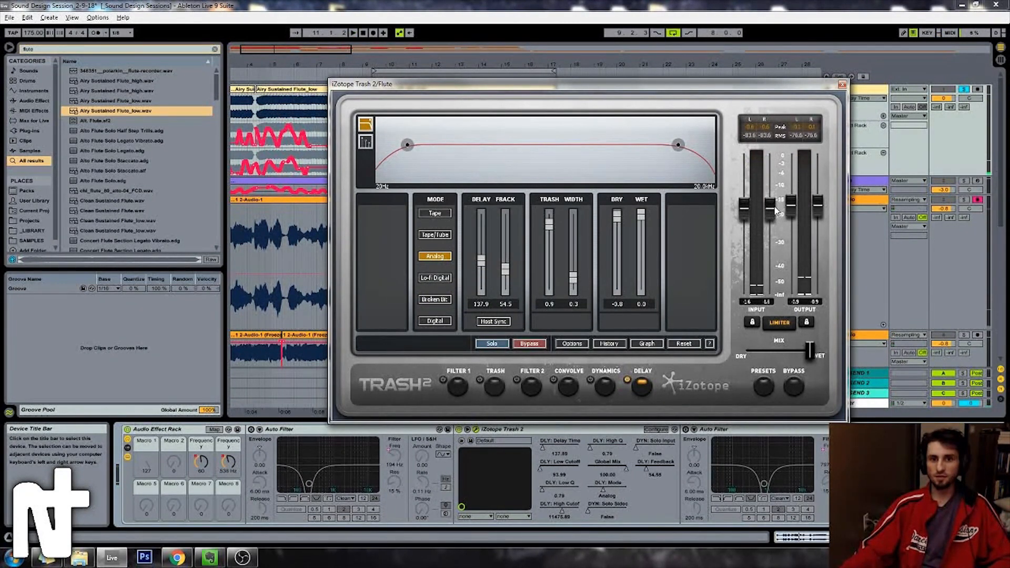
{"action": "left_click", "coordinate": [842, 85]}
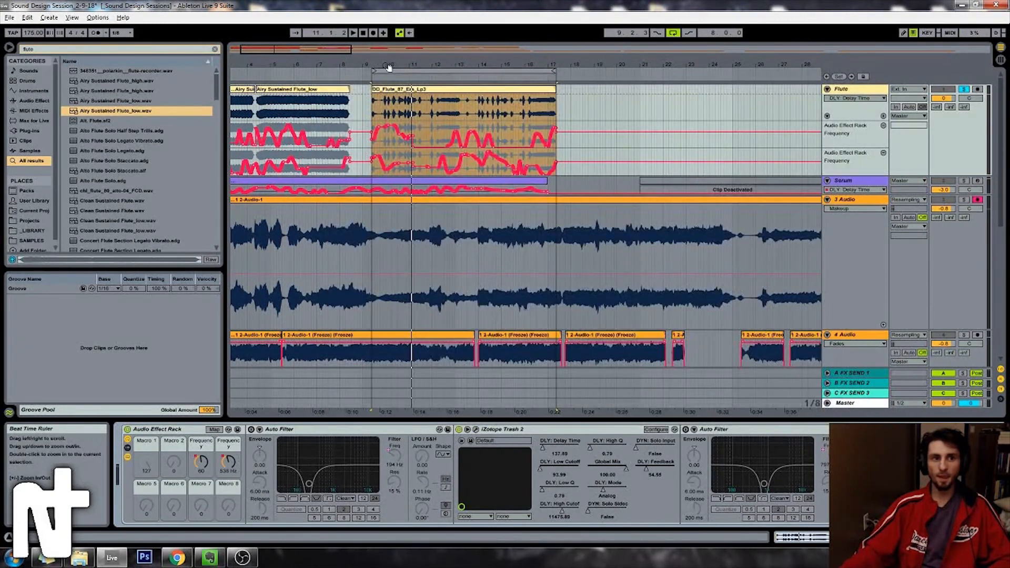
Step: Insert a new audio track below Flute that takes its input from Resampling
{"action": "left_click_drag", "start_coordinate": [333, 54], "coordinate": [335, 56]}
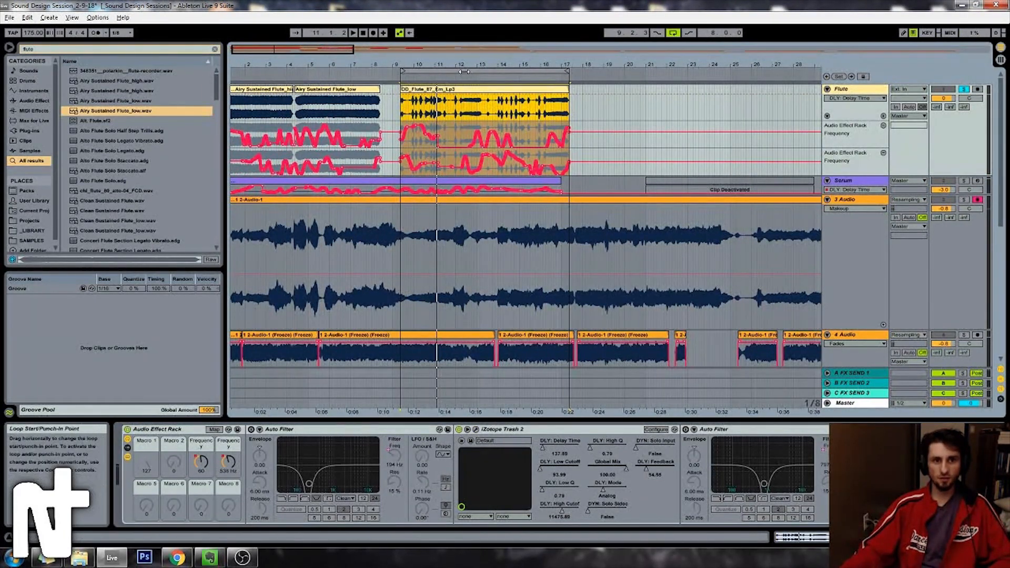
{"action": "left_click", "coordinate": [464, 71]}
{"action": "left_click", "coordinate": [849, 88]}
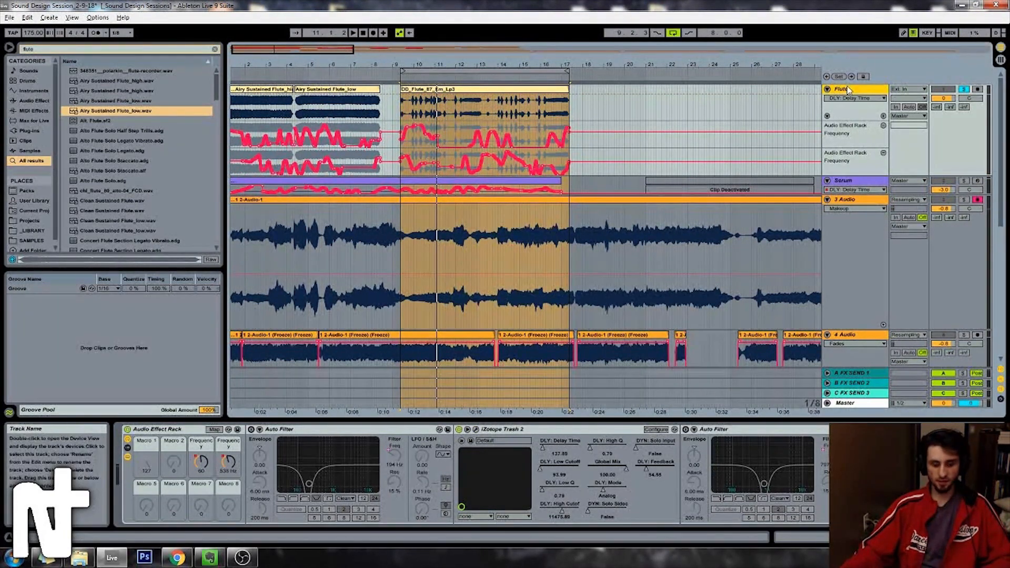
{"action": "key", "text": "ctrl+t"}
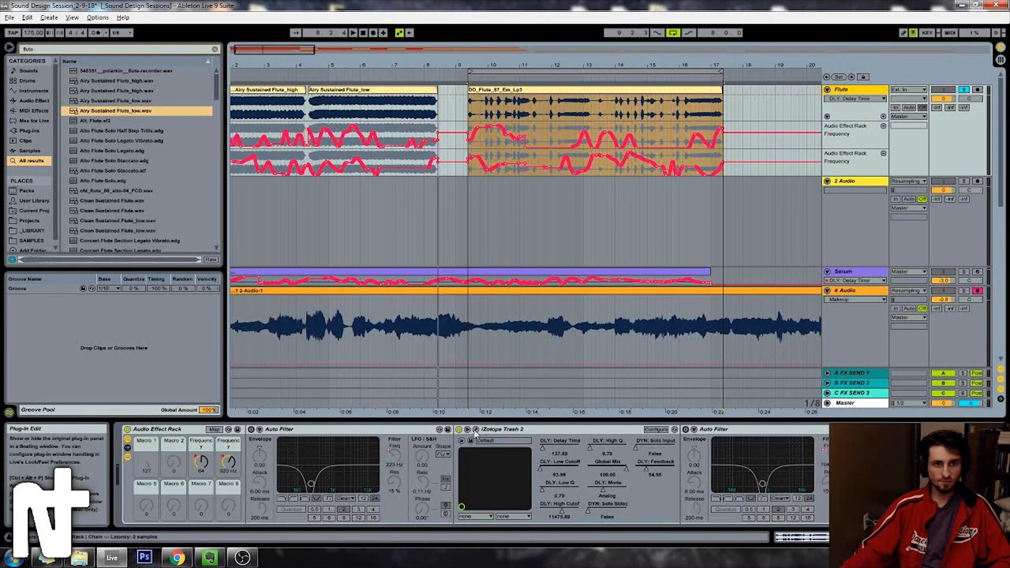
Step: Record a pass of the flute loop while sweeping Trash 2's delay time
{"action": "left_click", "coordinate": [372, 32]}
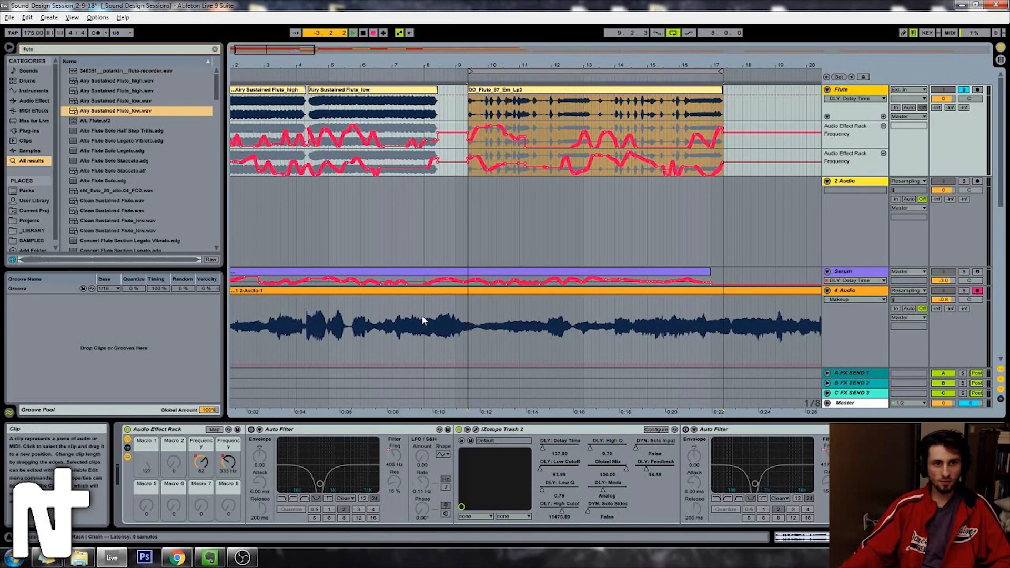
{"action": "left_click", "coordinate": [476, 433]}
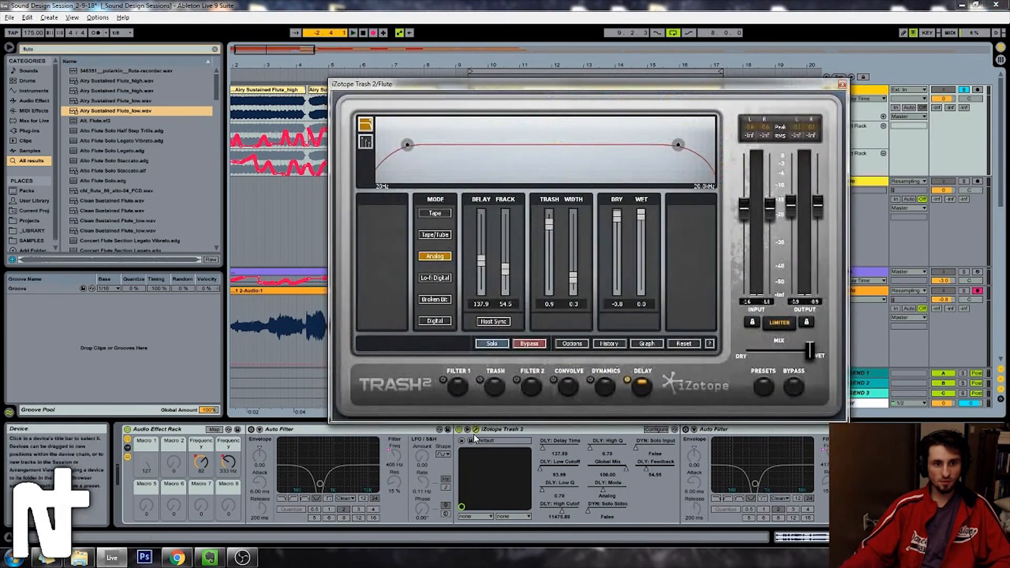
{"action": "left_click_drag", "start_coordinate": [480, 84], "coordinate": [589, 122]}
{"action": "left_click_drag", "start_coordinate": [591, 298], "coordinate": [592, 328]}
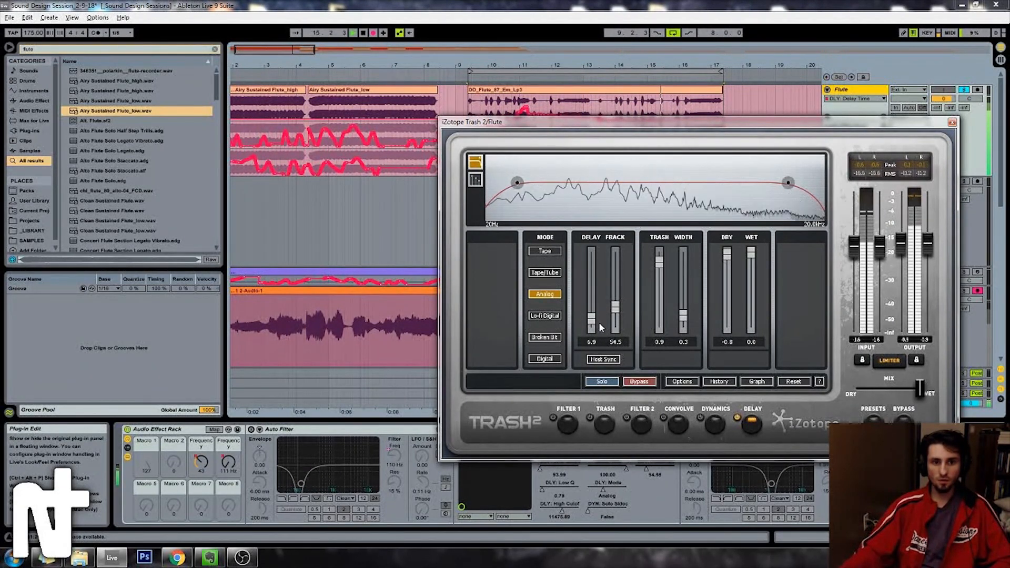
{"action": "left_click_drag", "start_coordinate": [597, 327], "coordinate": [596, 309]}
{"action": "left_click_drag", "start_coordinate": [676, 126], "coordinate": [666, 306]}
Step: Record the flute loop into 2 Audio while sweeping Trash 2's delay time down to 0.9 and raising feedback to 127.3 and dry to 0.0
{"action": "left_click", "coordinate": [929, 205]}
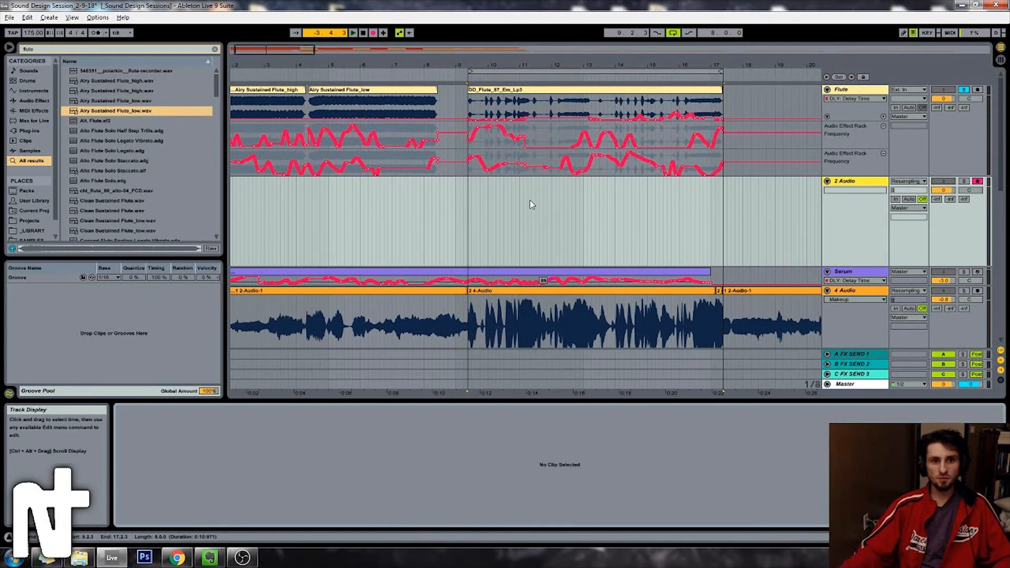
{"action": "key", "text": "shift+Tab"}
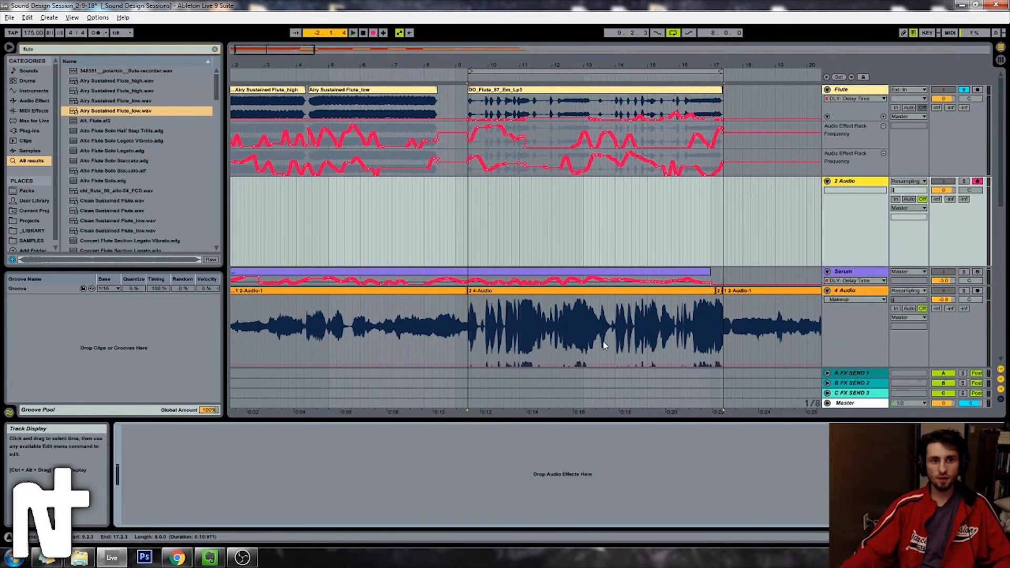
{"action": "left_click", "coordinate": [857, 88]}
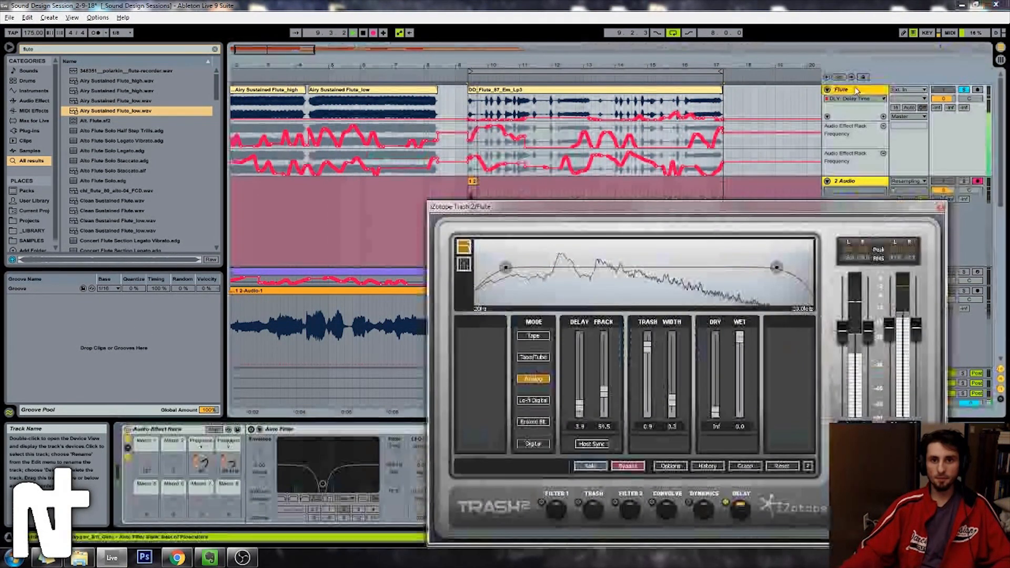
{"action": "left_click_drag", "start_coordinate": [580, 402], "coordinate": [580, 378]}
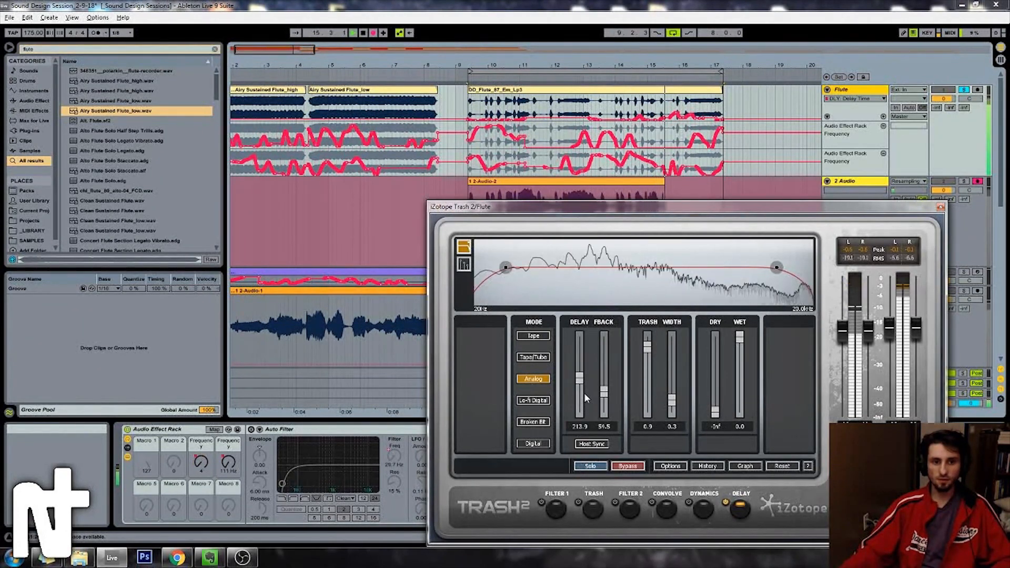
{"action": "mouse_move", "coordinate": [604, 395]}
{"action": "left_mouse_down"}
{"action": "mouse_move", "coordinate": [606, 368]}
{"action": "mouse_move", "coordinate": [604, 413]}
{"action": "mouse_move", "coordinate": [605, 399]}
{"action": "mouse_move", "coordinate": [584, 389]}
{"action": "mouse_move", "coordinate": [583, 358]}
{"action": "mouse_move", "coordinate": [582, 400]}
{"action": "mouse_move", "coordinate": [582, 363]}
{"action": "mouse_move", "coordinate": [584, 383]}
{"action": "left_mouse_up"}
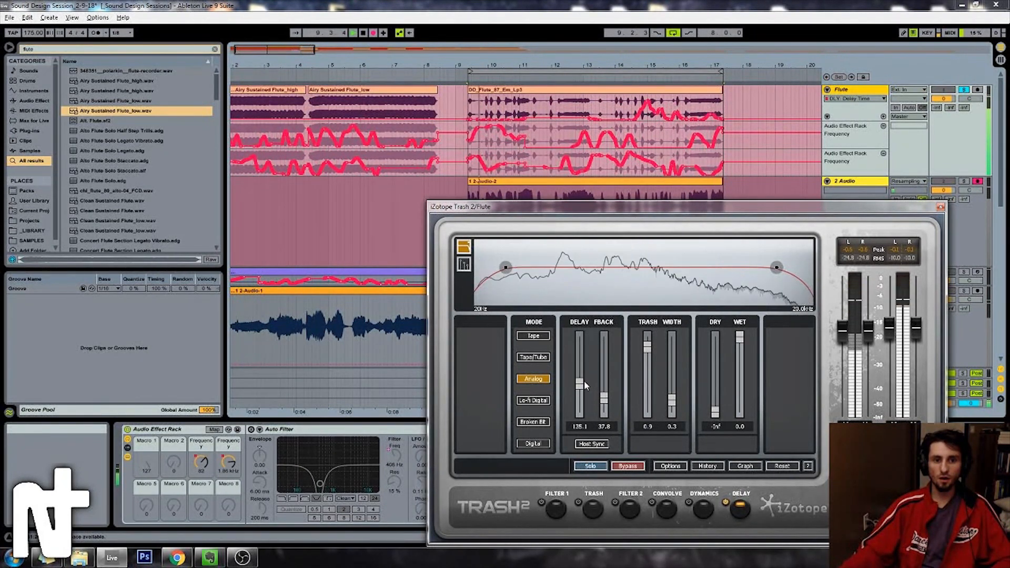
{"action": "left_click_drag", "start_coordinate": [587, 357], "coordinate": [581, 412]}
{"action": "key", "text": "space"}
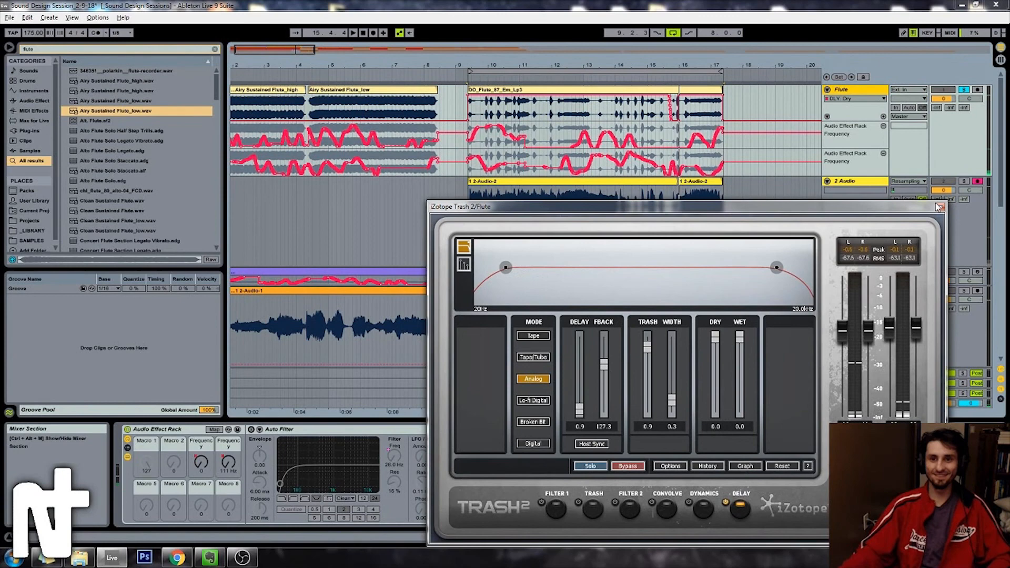
Step: Close the Trash 2 window, extend the recorded clip on 2 Audio at its start and transpose it by -7 st
{"action": "left_click", "coordinate": [939, 207]}
{"action": "left_click", "coordinate": [655, 184]}
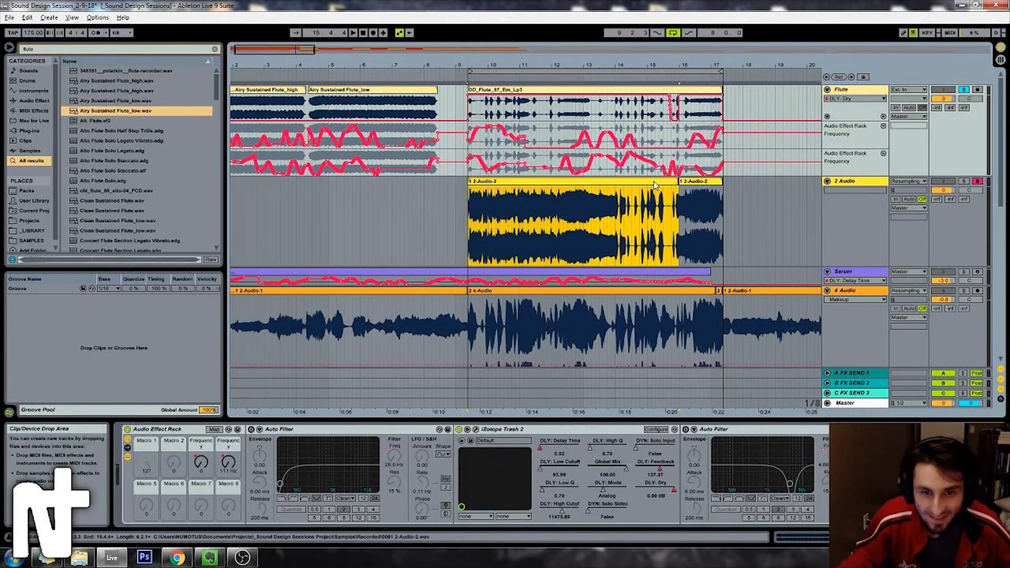
{"action": "left_click_drag", "start_coordinate": [664, 182], "coordinate": [769, 207]}
{"action": "left_click_drag", "start_coordinate": [572, 183], "coordinate": [413, 198]}
{"action": "key", "text": "shift+Tab"}
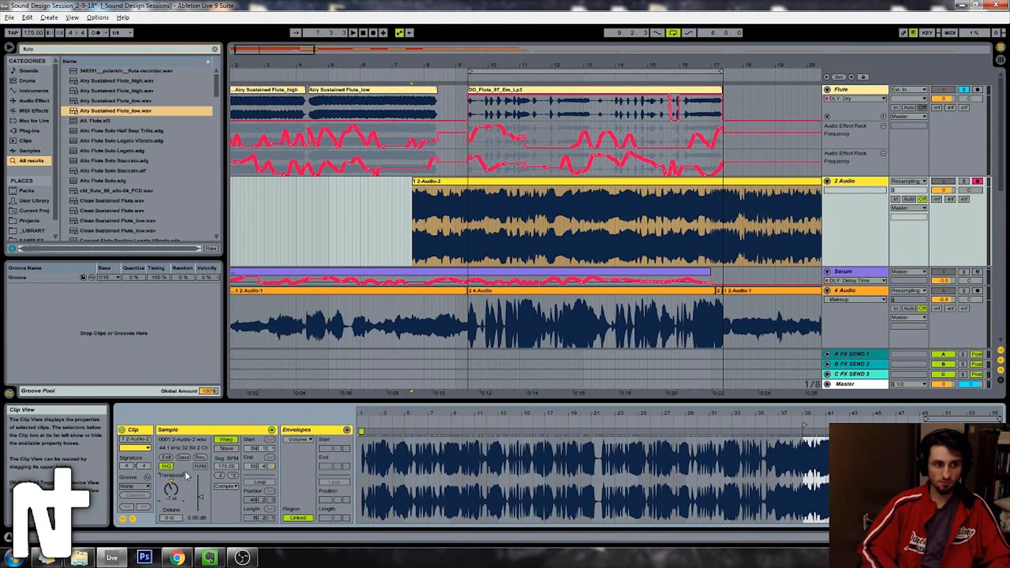
Step: Solo 2 Audio and extend its clip to cover the whole recording, starting at bar 1
{"action": "key", "text": "space"}
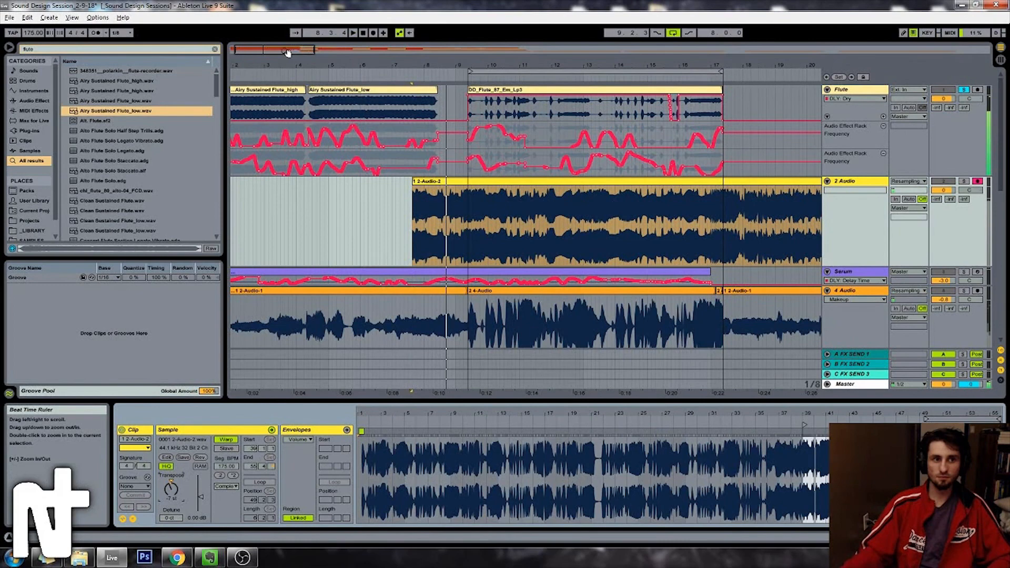
{"action": "left_click_drag", "start_coordinate": [288, 53], "coordinate": [288, 30]}
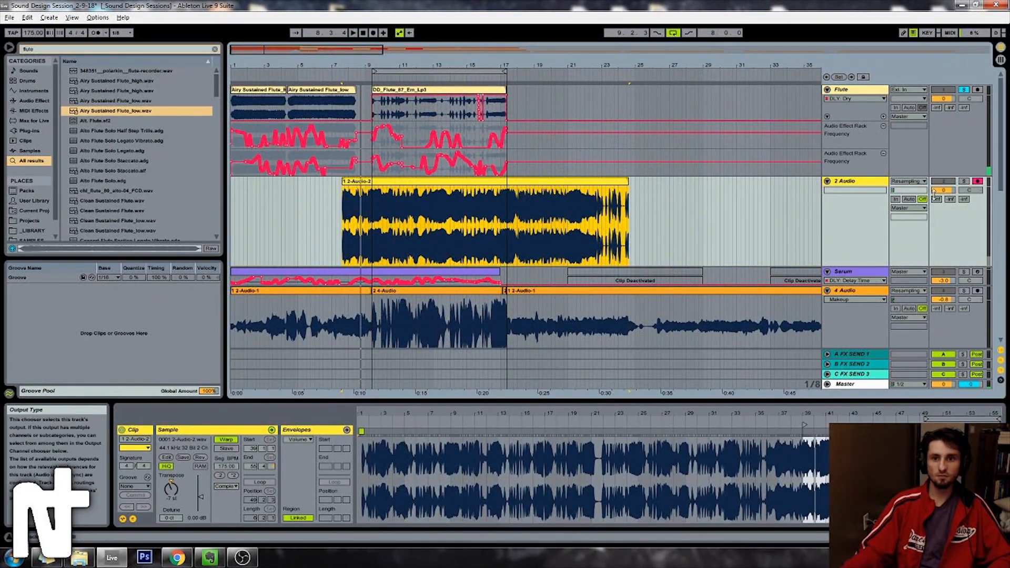
{"action": "left_click_drag", "start_coordinate": [341, 190], "coordinate": [272, 189]}
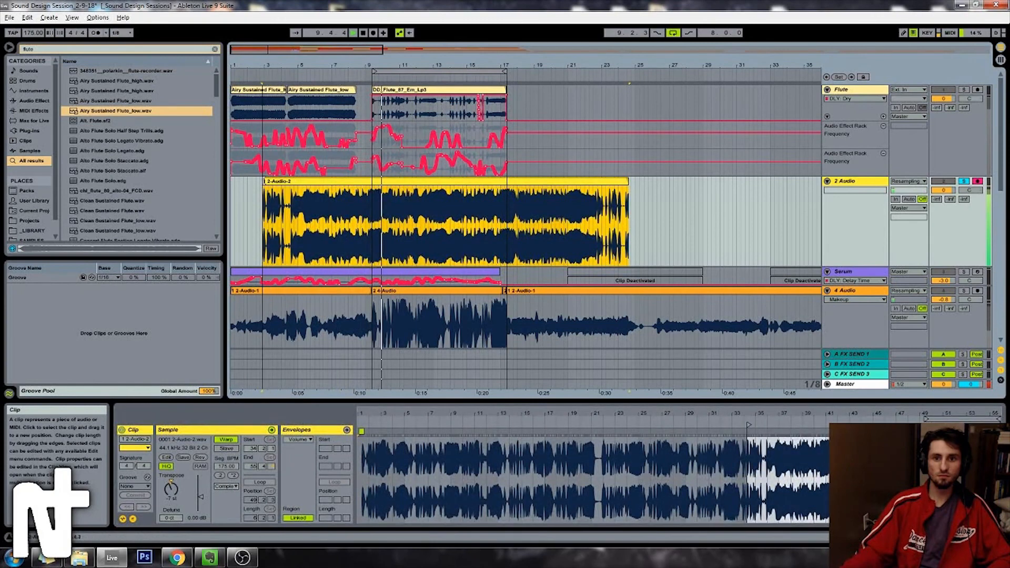
{"action": "left_click_drag", "start_coordinate": [343, 197], "coordinate": [487, 197]}
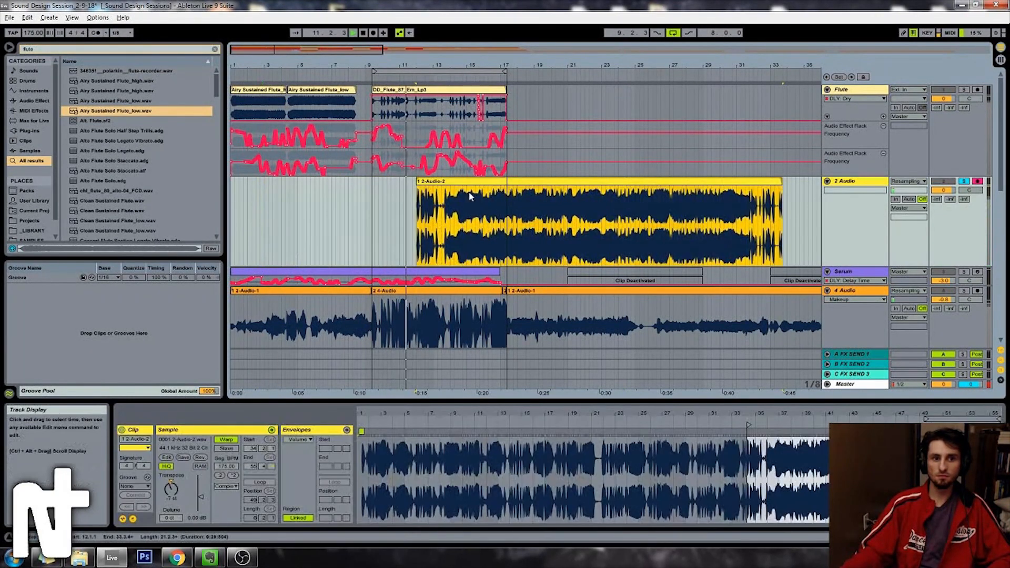
{"action": "left_click_drag", "start_coordinate": [417, 199], "coordinate": [232, 189]}
Step: Listen through the full recording on 2 Audio, toggling the track's solo off and on
{"action": "key", "text": "space"}
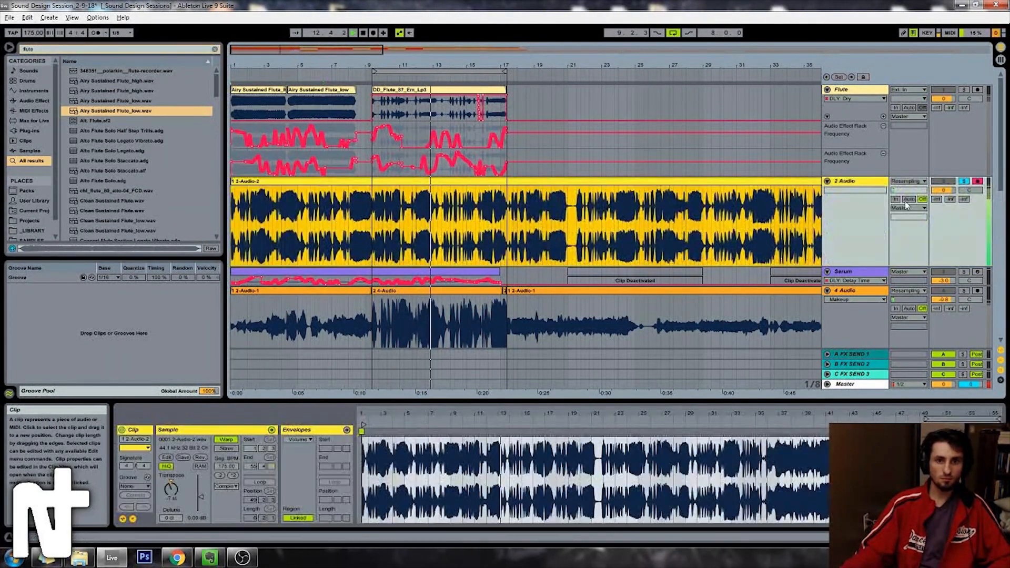
{"action": "left_click", "coordinate": [964, 181]}
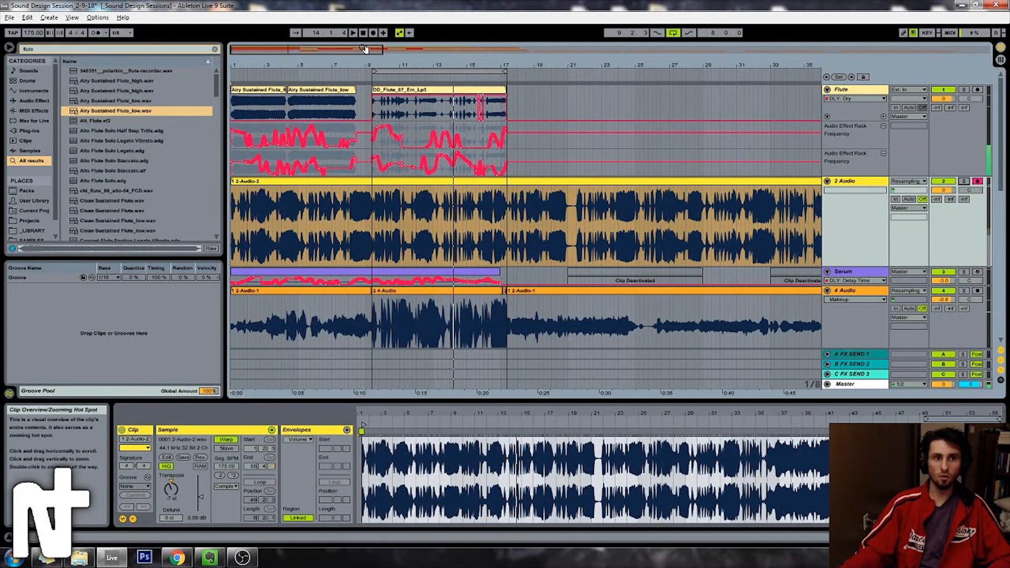
{"action": "left_click_drag", "start_coordinate": [364, 51], "coordinate": [364, 27]}
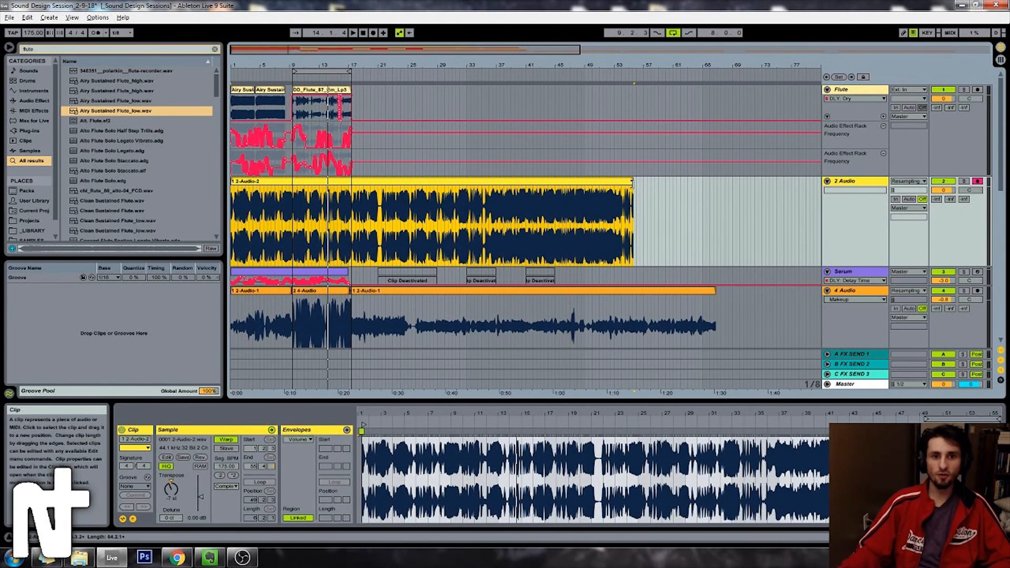
{"action": "left_click", "coordinate": [964, 181]}
{"action": "left_click_drag", "start_coordinate": [427, 65], "coordinate": [633, 101]}
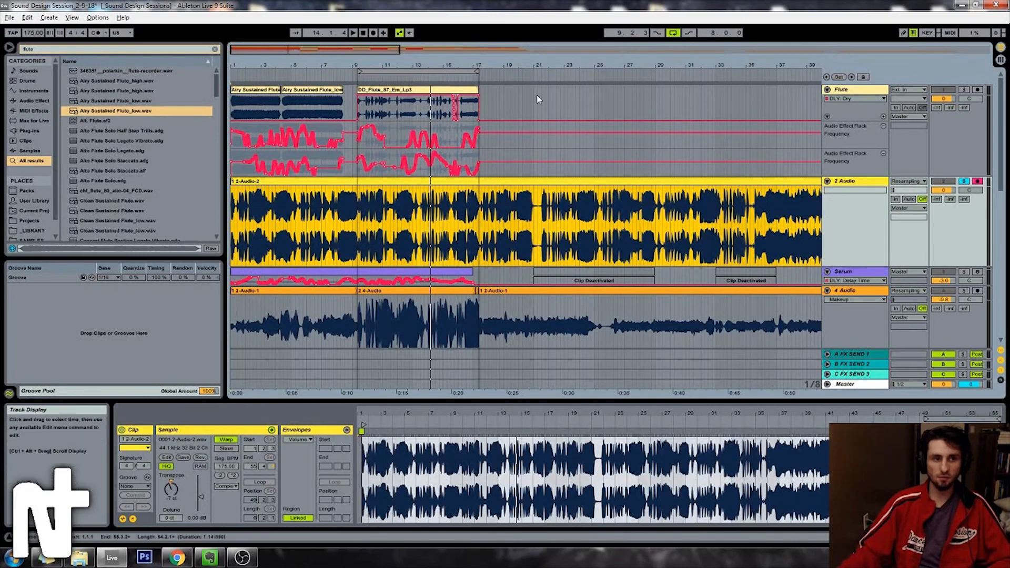
Step: Switch the 2 Audio clip's warp mode to Texture, raise flux to about 26 and vary the grain size during playback
{"action": "left_click_drag", "start_coordinate": [337, 51], "coordinate": [338, 51]}
{"action": "key", "text": "space"}
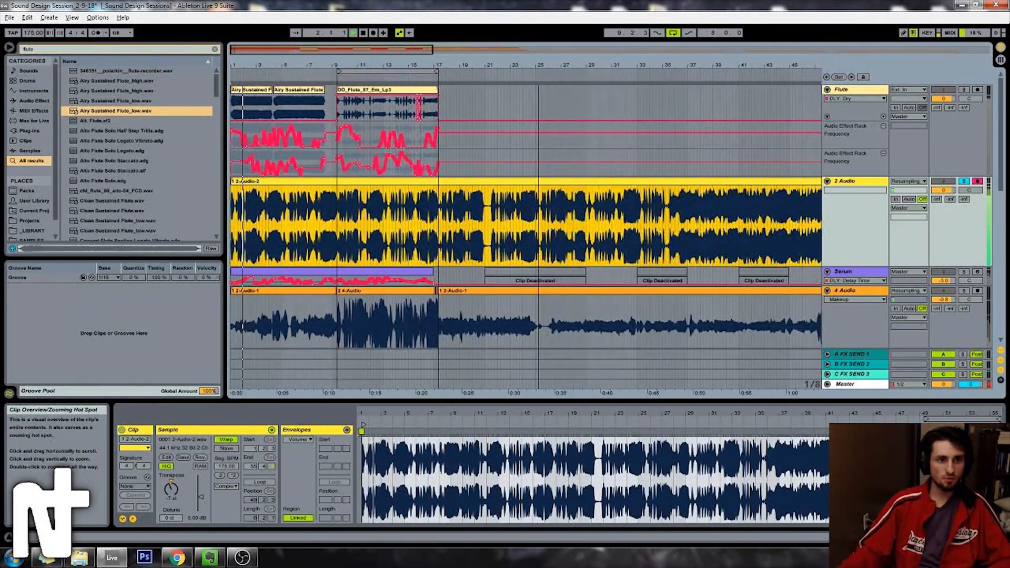
{"action": "left_click", "coordinate": [226, 486]}
{"action": "left_click", "coordinate": [227, 505]}
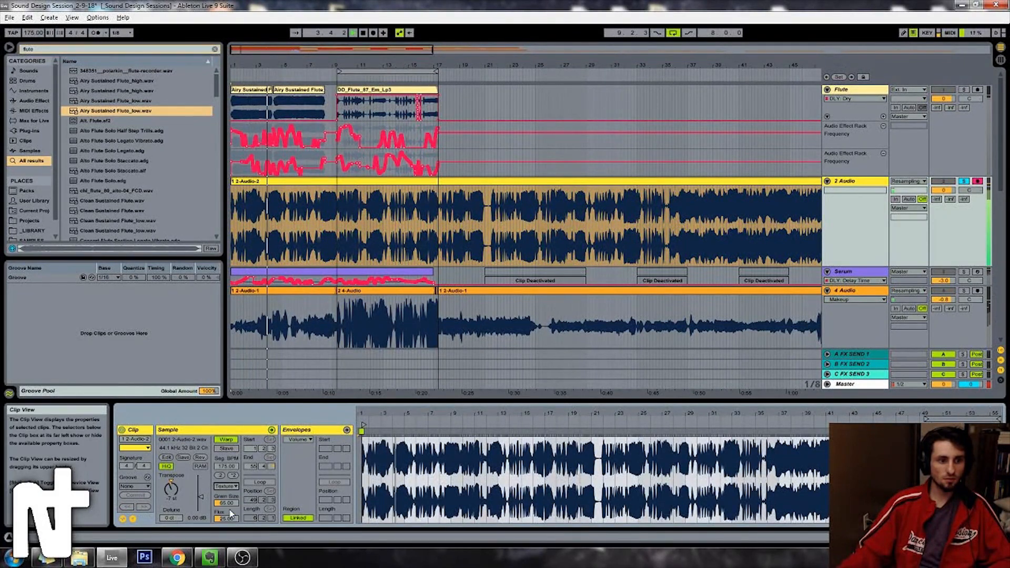
{"action": "left_click_drag", "start_coordinate": [227, 519], "coordinate": [226, 506]}
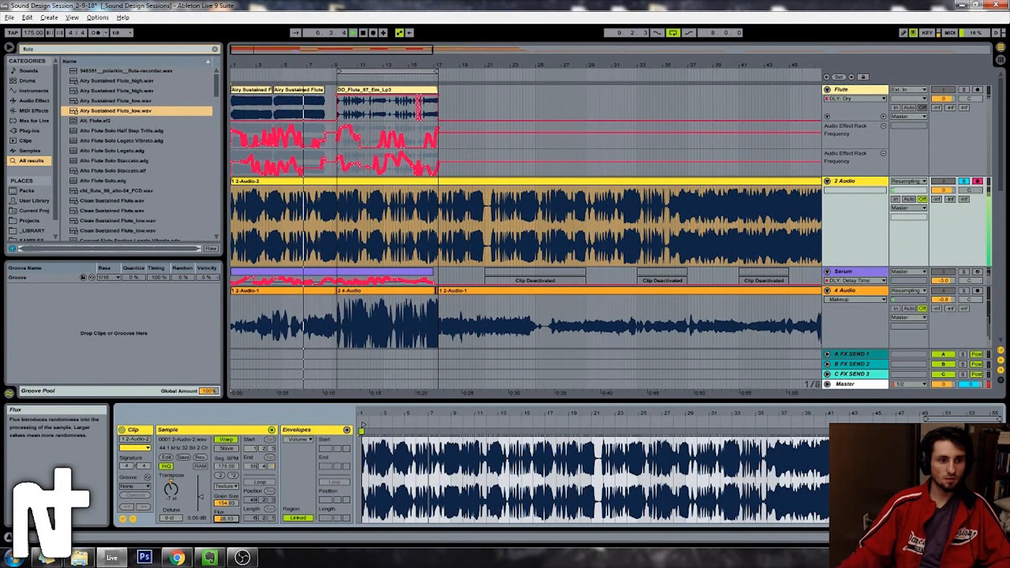
{"action": "mouse_move", "coordinate": [226, 503]}
{"action": "left_mouse_down"}
{"action": "mouse_move", "coordinate": [226, 494]}
{"action": "mouse_move", "coordinate": [227, 523]}
{"action": "mouse_move", "coordinate": [226, 514]}
{"action": "left_mouse_up"}
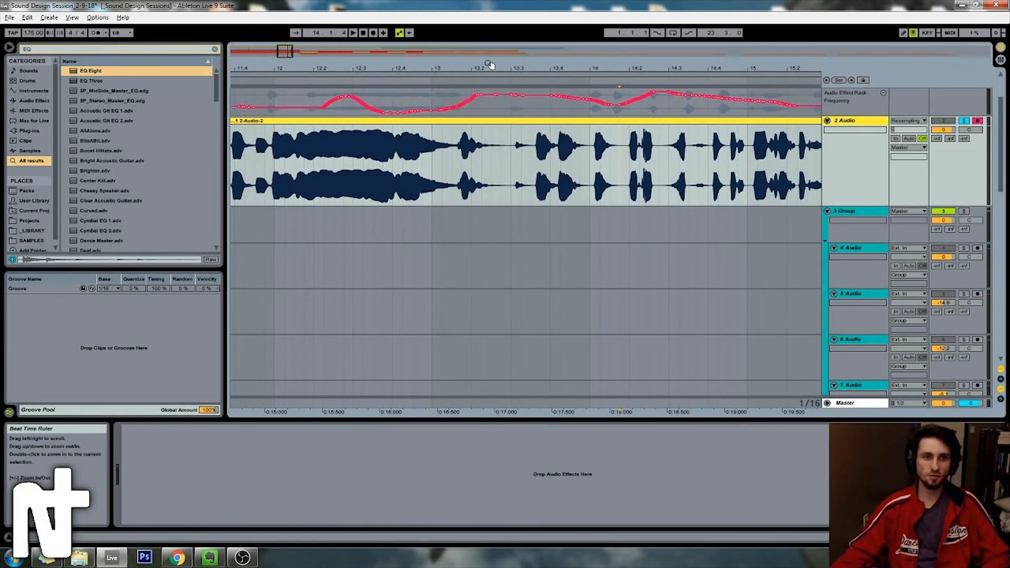
Step: Insert a new audio track below 2 Audio and move the segment from 14.1.4 to 14.2.4 onto it
{"action": "left_click_drag", "start_coordinate": [285, 52], "coordinate": [288, 51]}
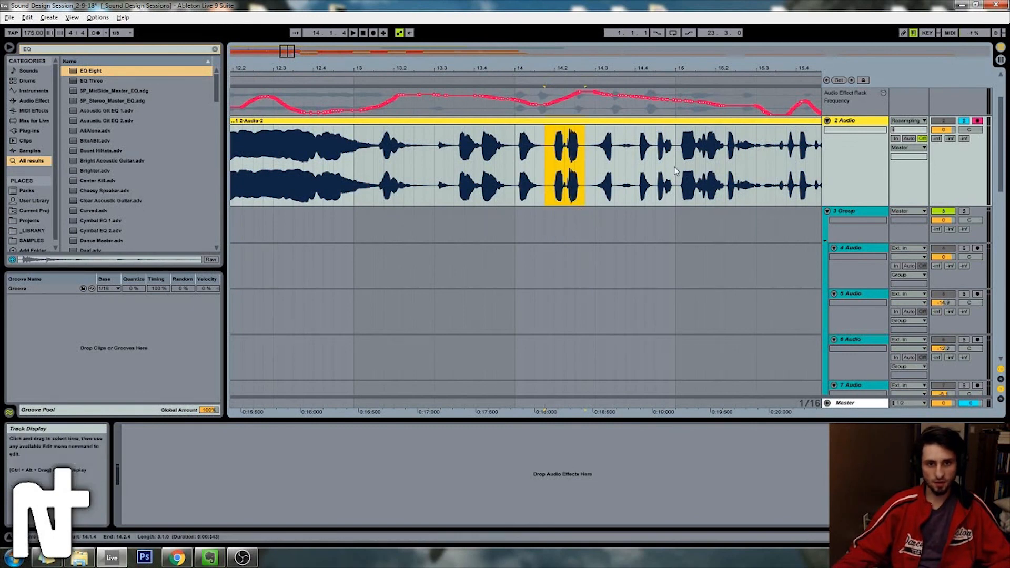
{"action": "key", "text": "ctrl+t"}
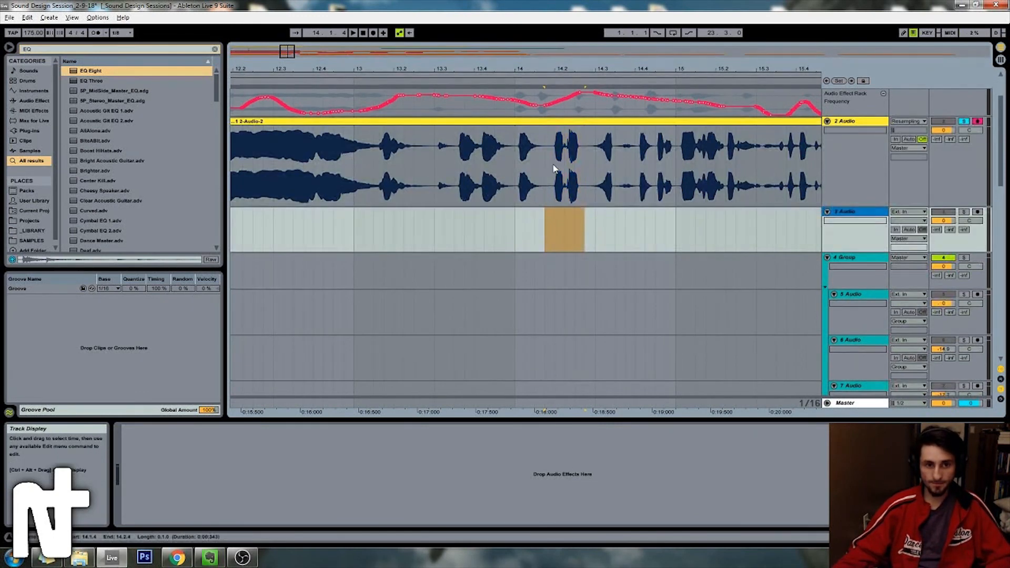
{"action": "left_click_drag", "start_coordinate": [555, 158], "coordinate": [576, 136]}
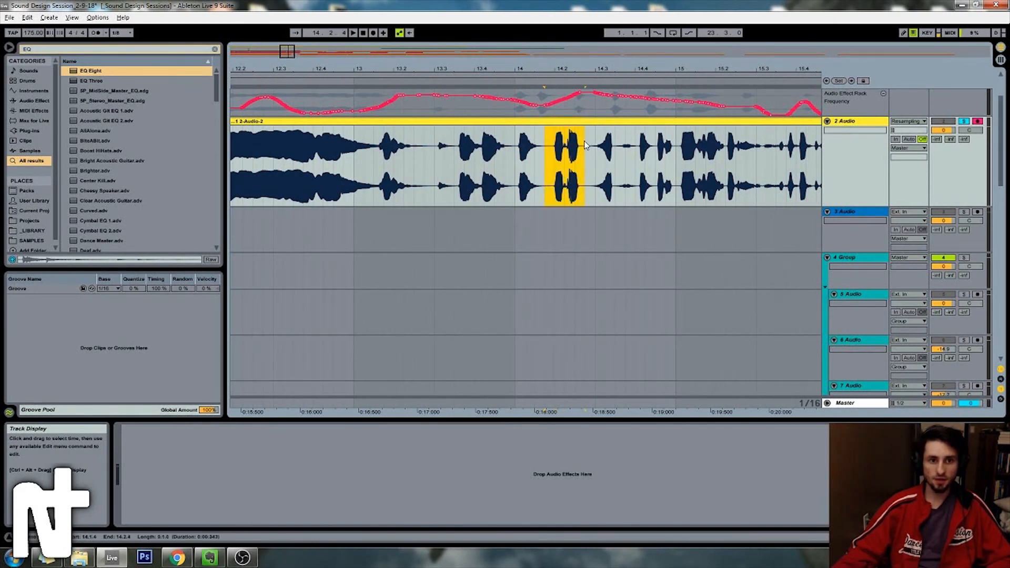
{"action": "left_click_drag", "start_coordinate": [581, 134], "coordinate": [583, 228]}
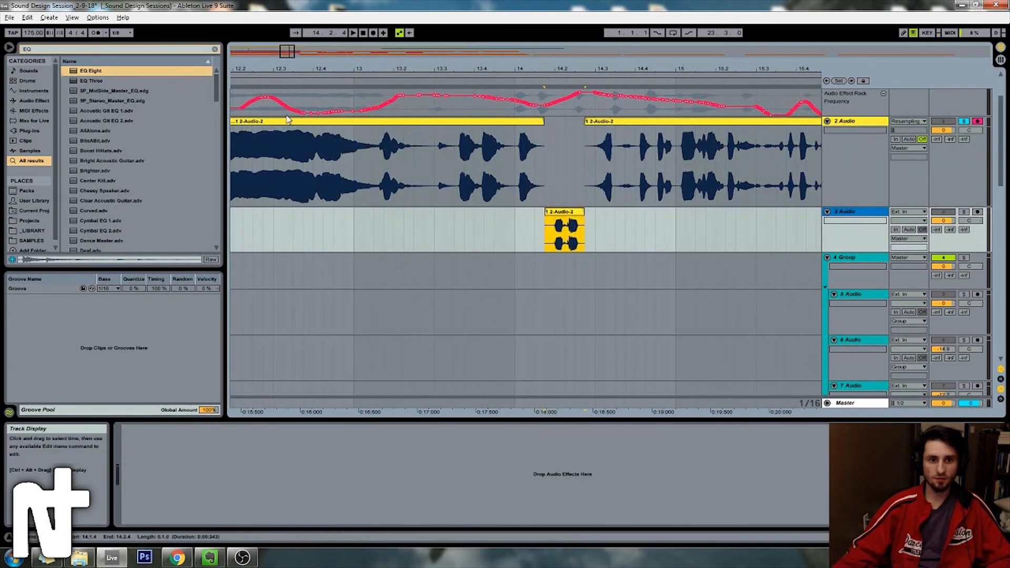
Step: Audition the extracted segment with 3 Audio soloed, then return the solo to 2 Audio
{"action": "left_click_drag", "start_coordinate": [285, 51], "coordinate": [309, 55]}
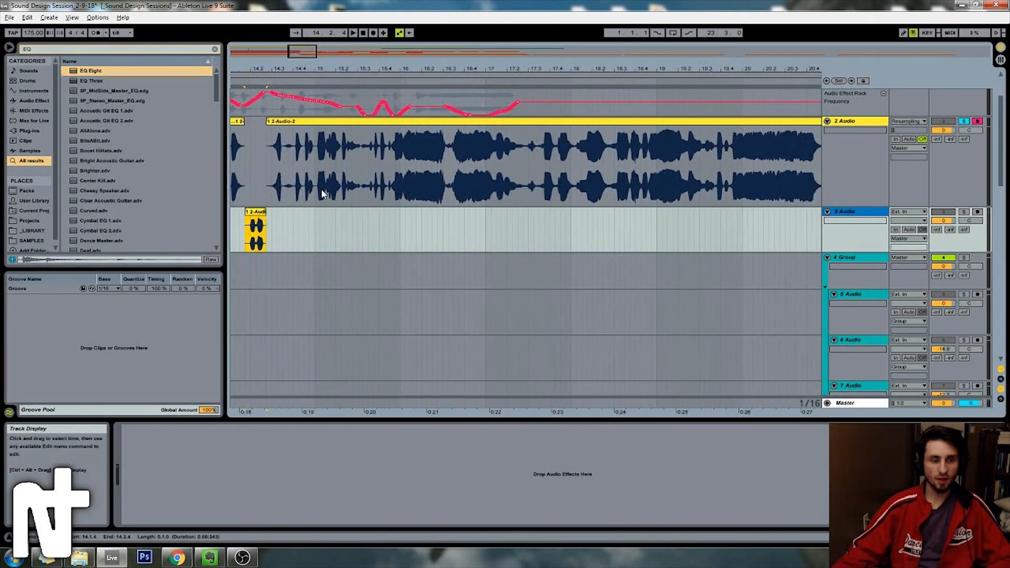
{"action": "left_click", "coordinate": [288, 224]}
{"action": "scroll", "coordinate": [287, 224], "scroll_direction": "up", "scroll_amount": 3}
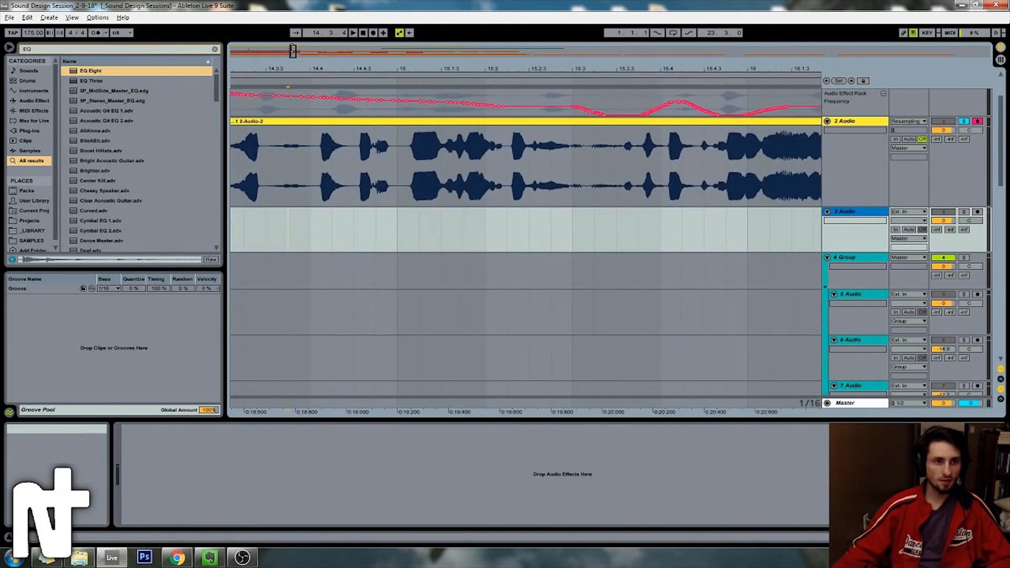
{"action": "left_click_drag", "start_coordinate": [293, 53], "coordinate": [289, 56]}
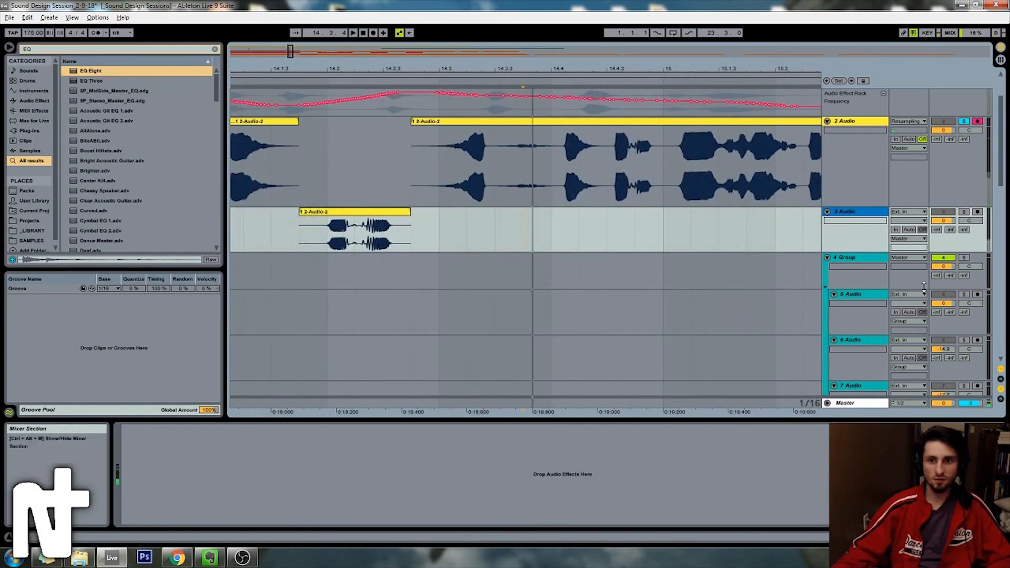
{"action": "left_click", "coordinate": [963, 212]}
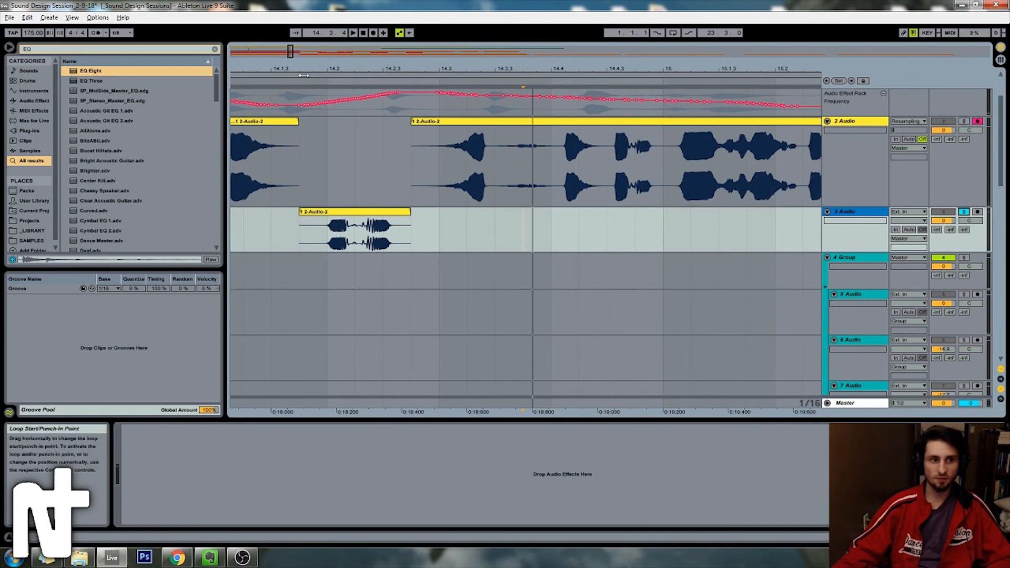
{"action": "left_click", "coordinate": [304, 76]}
{"action": "left_click", "coordinate": [302, 80]}
{"action": "key", "text": "space"}
{"action": "left_click", "coordinate": [964, 122]}
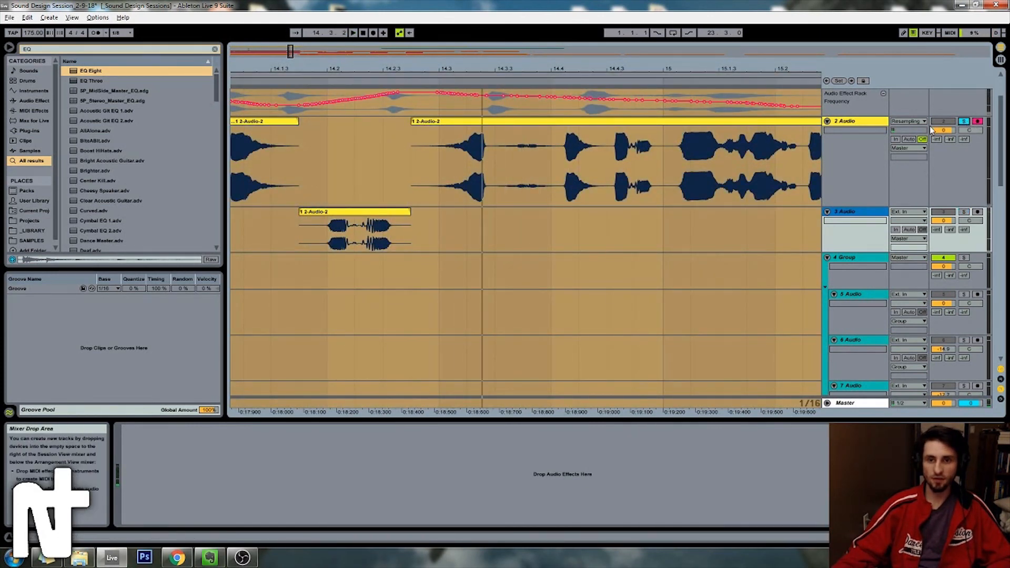
Step: Audition 2 Audio around bar 14 and move the segment from 14.2.4 to 14.3.3 onto 3 Audio
{"action": "key", "text": "space"}
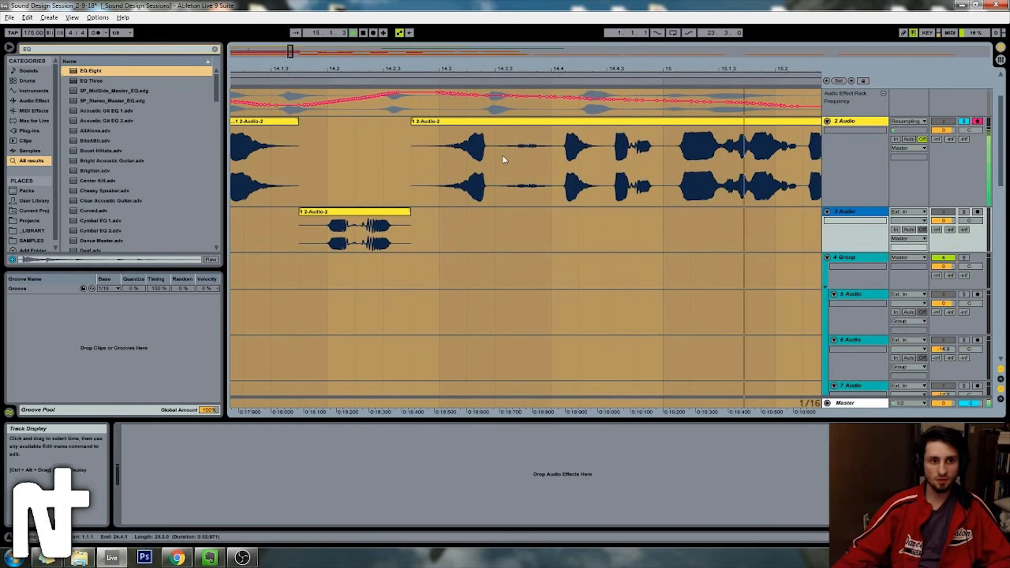
{"action": "left_click_drag", "start_coordinate": [500, 158], "coordinate": [442, 160]}
{"action": "key", "text": "space"}
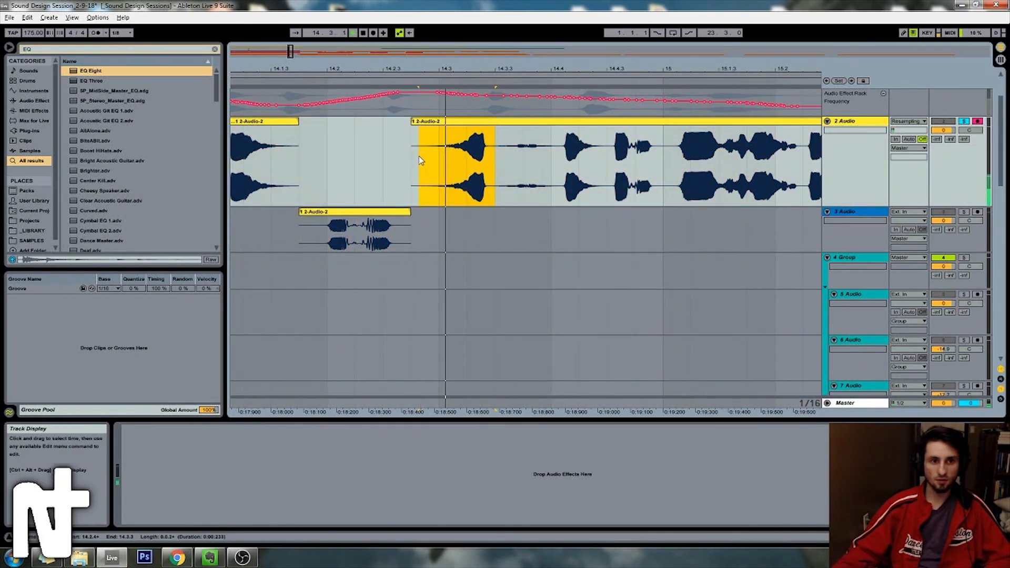
{"action": "left_click_drag", "start_coordinate": [439, 128], "coordinate": [441, 224]}
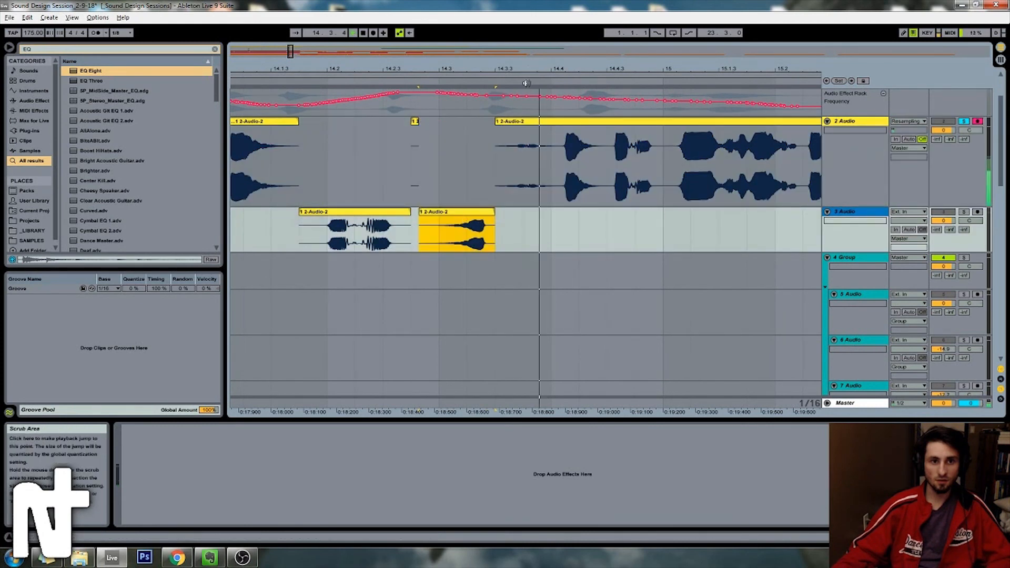
Step: Extract the dense segment between about 37.2 and 39.2 from 2 Audio and move it onto 3 Audio
{"action": "left_click_drag", "start_coordinate": [291, 51], "coordinate": [367, 51]}
{"action": "left_click", "coordinate": [652, 185]}
{"action": "left_click_drag", "start_coordinate": [524, 185], "coordinate": [676, 185]}
{"action": "left_click_drag", "start_coordinate": [589, 121], "coordinate": [585, 212]}
Step: Solo 3 Audio, add an EQ Eight to it and cut band 3 by about 5.5 dB at 748 Hz during playback
{"action": "left_click_drag", "start_coordinate": [90, 70], "coordinate": [405, 244]}
{"action": "left_click", "coordinate": [963, 212]}
{"action": "left_click", "coordinate": [534, 92]}
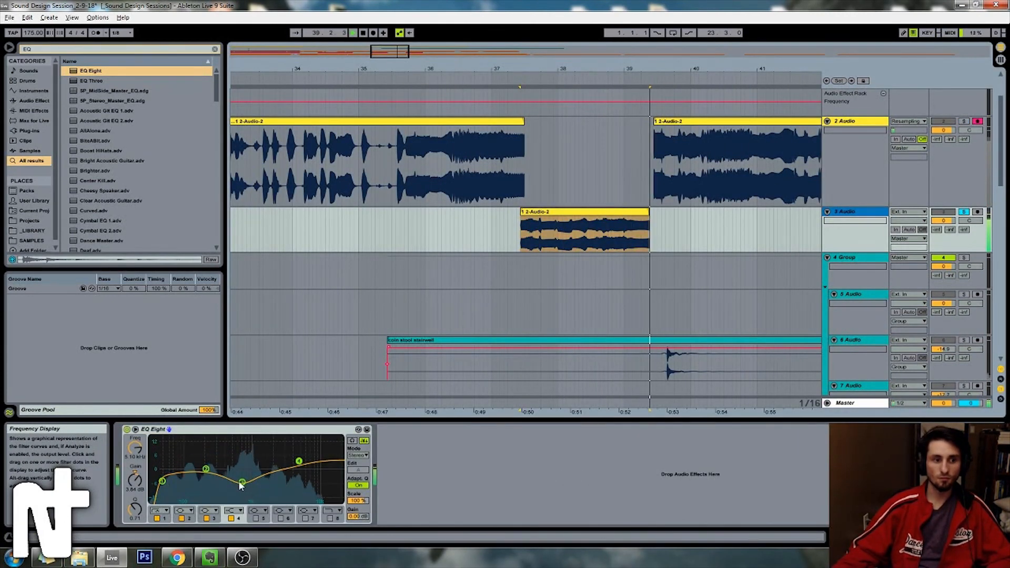
{"action": "left_click_drag", "start_coordinate": [242, 481], "coordinate": [244, 481]}
{"action": "key", "text": "space"}
{"action": "key", "text": "space"}
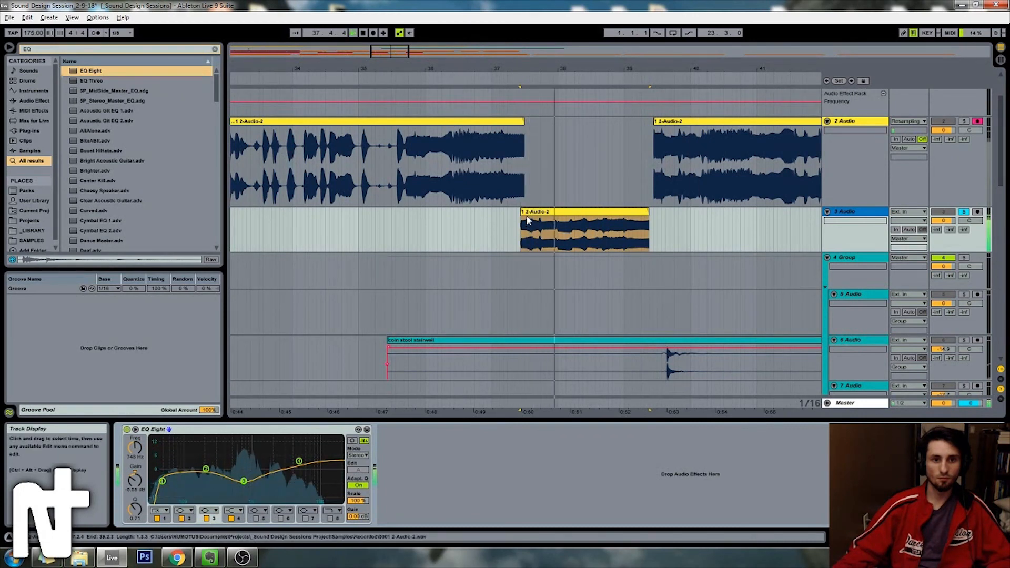
Step: Trim the long 3 Audio clip to a short section less than one bar long and double its original tempo twice
{"action": "left_click_drag", "start_coordinate": [521, 212], "coordinate": [545, 225]}
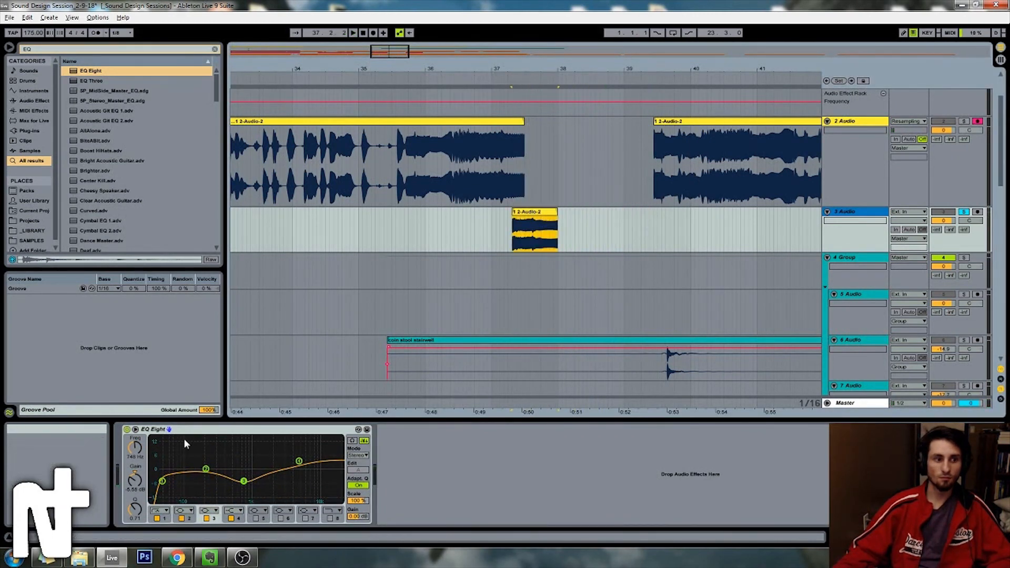
{"action": "key", "text": "shift+Tab"}
{"action": "left_click", "coordinate": [232, 475]}
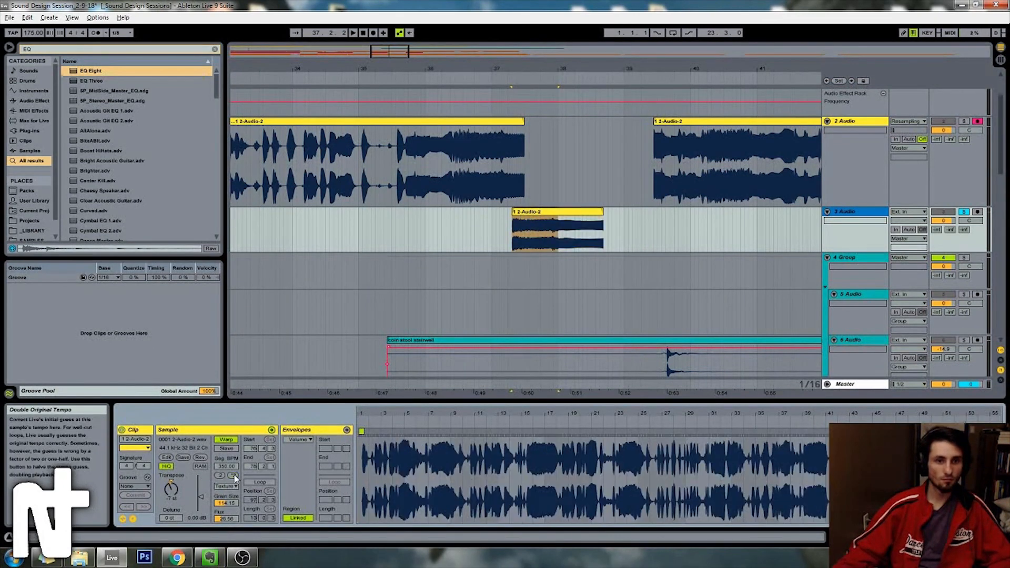
{"action": "left_click", "coordinate": [232, 475]}
Step: Audition the stretched clip on 3 Audio and consolidate it
{"action": "key", "text": "space"}
{"action": "left_click_drag", "start_coordinate": [694, 221], "coordinate": [516, 216]}
{"action": "key", "text": "space"}
{"action": "key", "text": "space"}
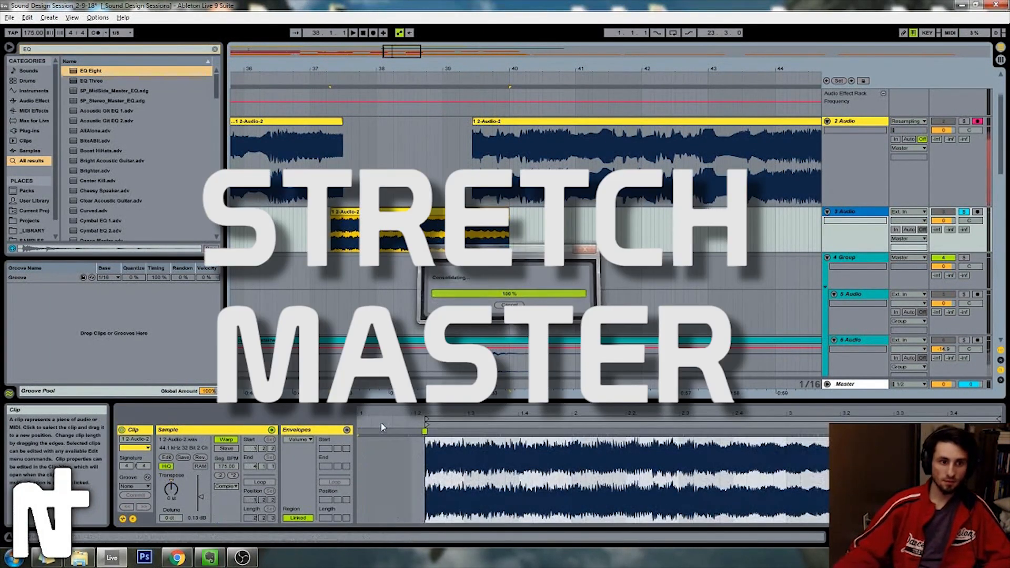
Step: Double the consolidated clip's segment tempo to 700 BPM and set its warp mode to Texture with a grain size of about 244
{"action": "left_click", "coordinate": [232, 475]}
{"action": "left_click", "coordinate": [232, 475]}
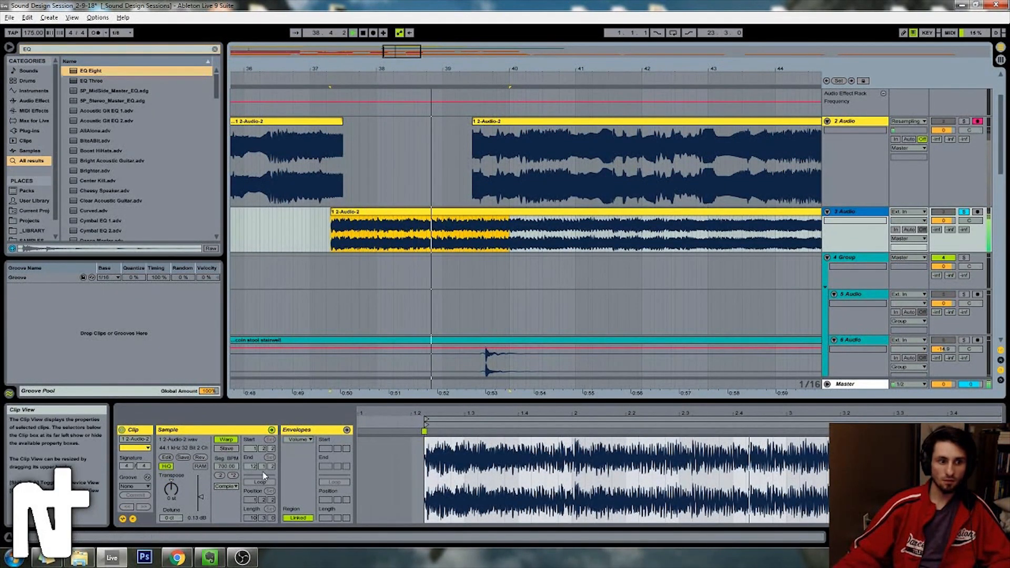
{"action": "left_click", "coordinate": [225, 486]}
{"action": "left_click", "coordinate": [228, 508]}
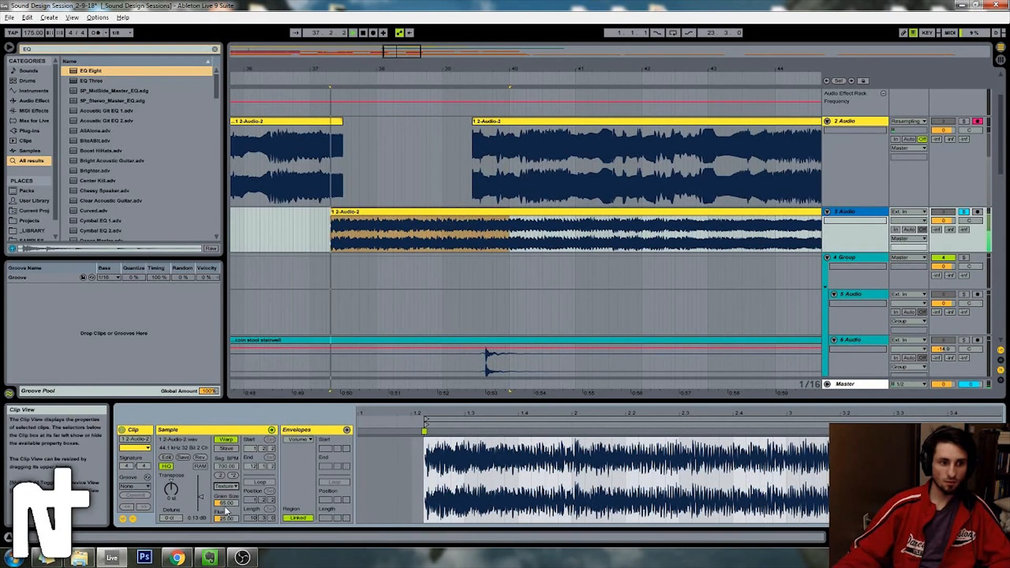
{"action": "left_click_drag", "start_coordinate": [226, 503], "coordinate": [226, 495]}
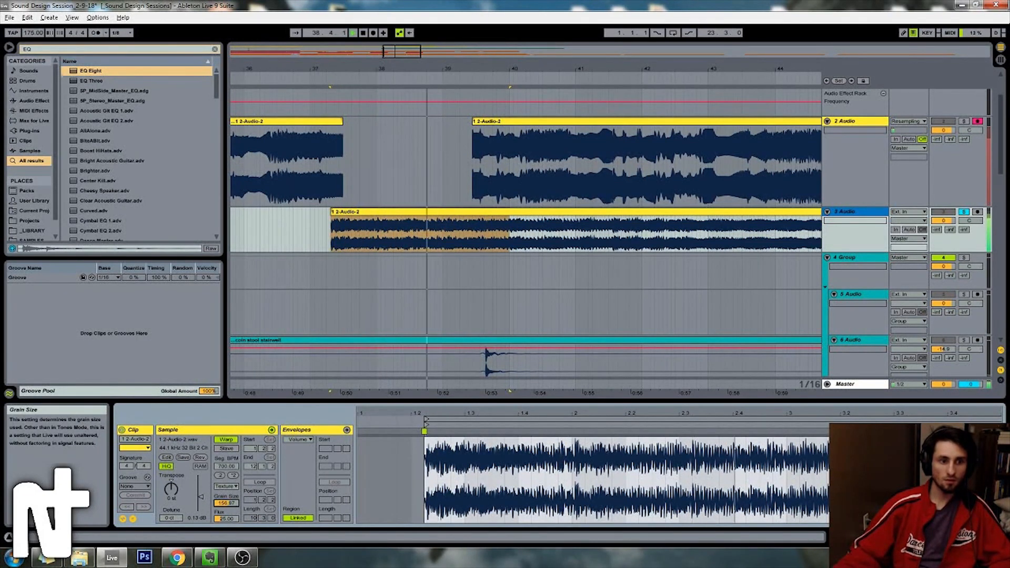
{"action": "left_click_drag", "start_coordinate": [226, 503], "coordinate": [226, 501]}
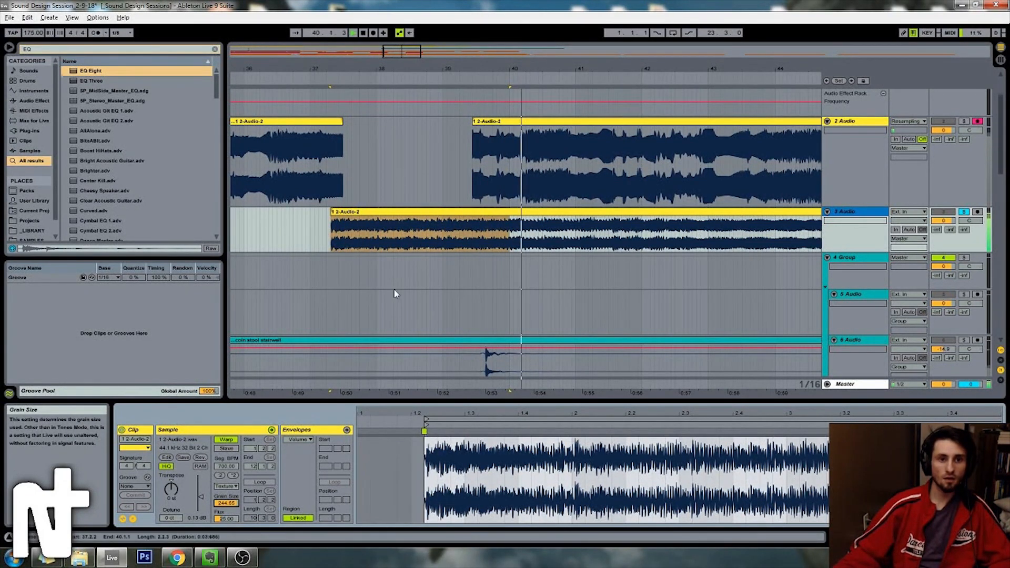
Step: Trim the end of the stretched clip, split it near 45.3.3 and move the detached tail to about bar 47
{"action": "mouse_move", "coordinate": [388, 49]}
{"action": "left_mouse_down"}
{"action": "mouse_move", "coordinate": [388, 25]}
{"action": "mouse_move", "coordinate": [388, 35]}
{"action": "left_mouse_up"}
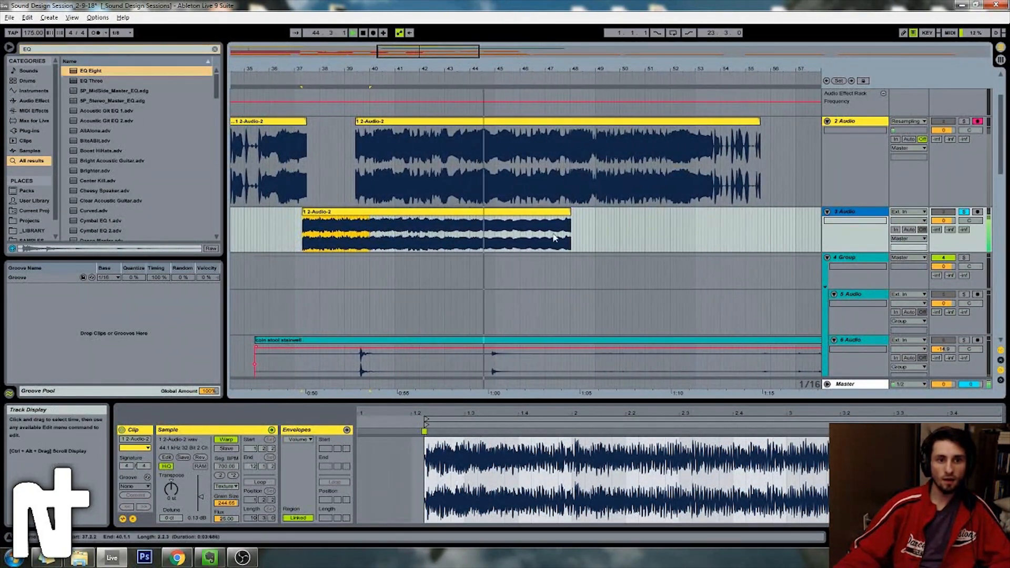
{"action": "left_click_drag", "start_coordinate": [570, 212], "coordinate": [666, 213]}
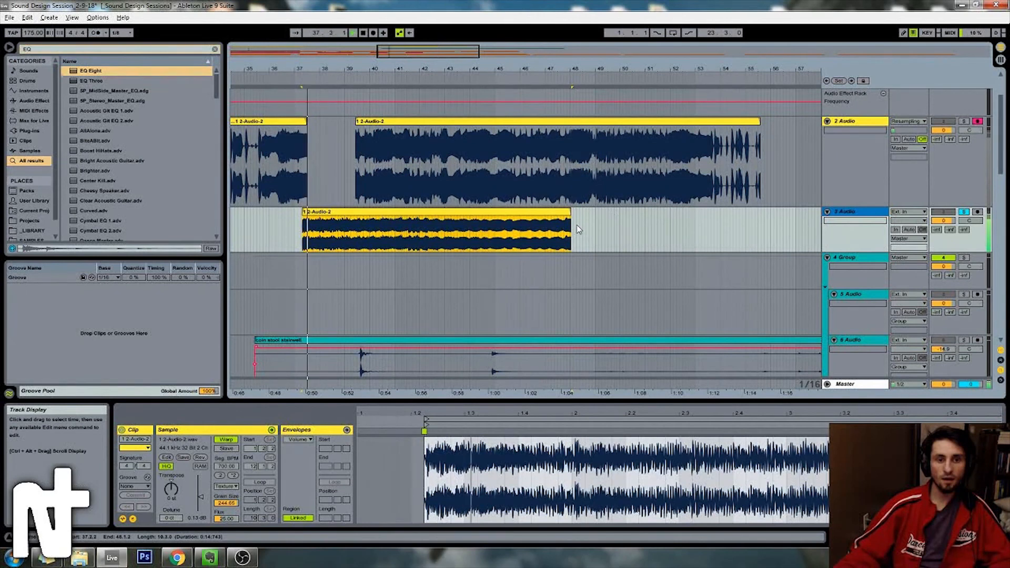
{"action": "key", "text": "space"}
{"action": "left_click_drag", "start_coordinate": [571, 226], "coordinate": [560, 211]}
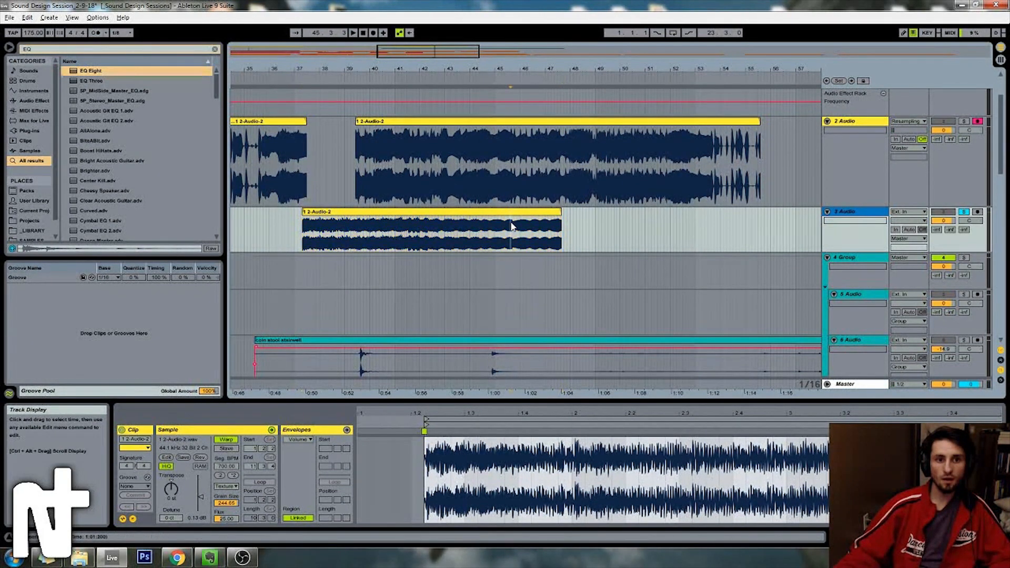
{"action": "key", "text": "ctrl+e"}
{"action": "left_click_drag", "start_coordinate": [516, 226], "coordinate": [552, 227]}
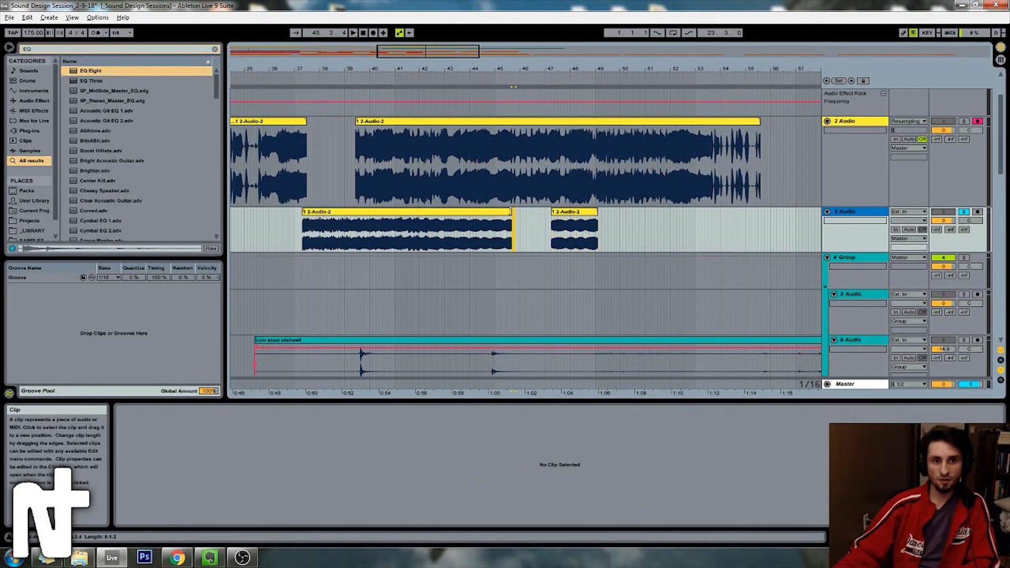
Step: Consolidate the longer stretched clip on 3 Audio and set its warp mode to Complex Pro
{"action": "left_click", "coordinate": [486, 235]}
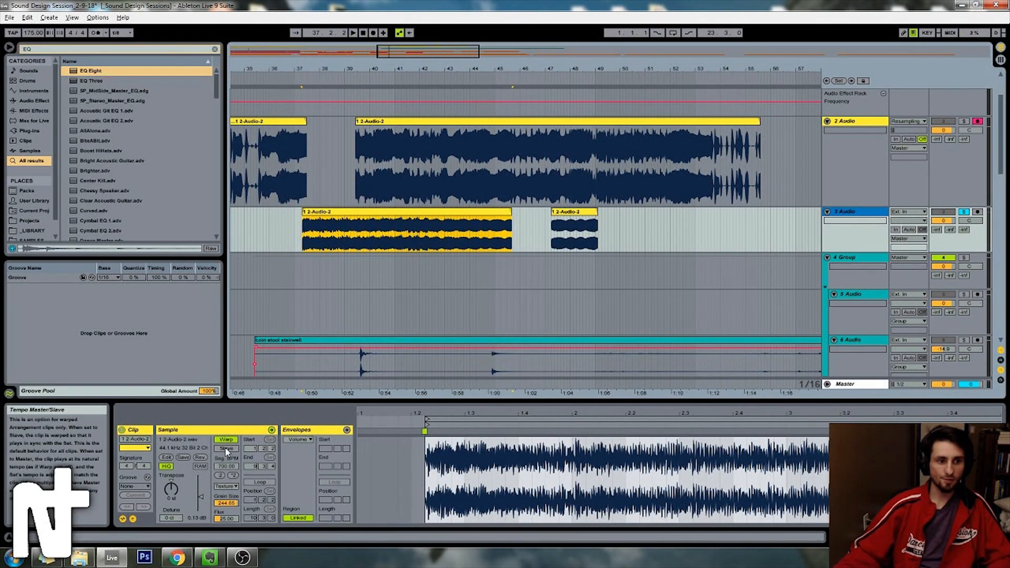
{"action": "left_click", "coordinate": [295, 440]}
{"action": "left_click", "coordinate": [299, 450]}
{"action": "left_click", "coordinate": [478, 478]}
{"action": "left_click", "coordinate": [343, 221]}
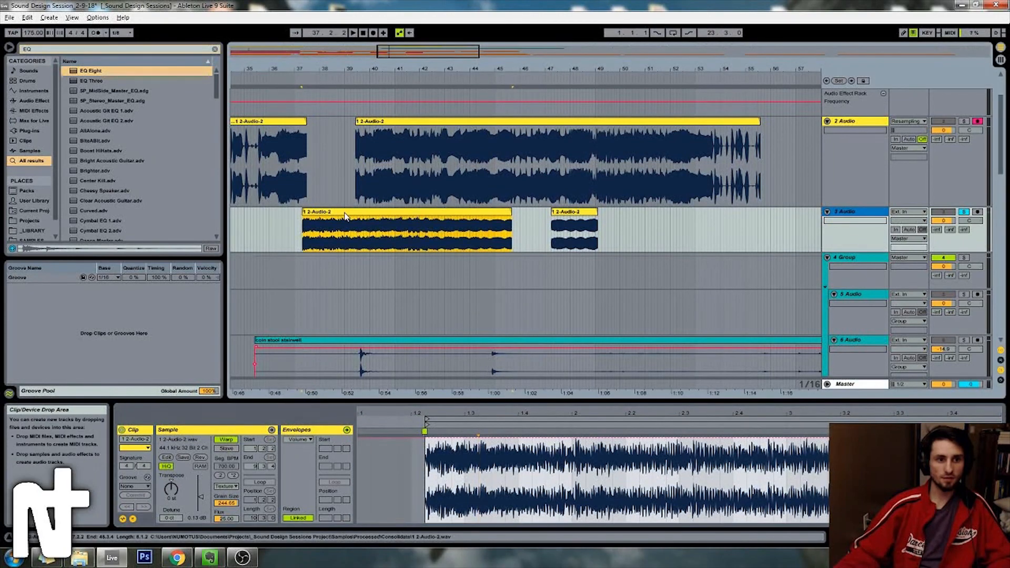
{"action": "left_click", "coordinate": [301, 440]}
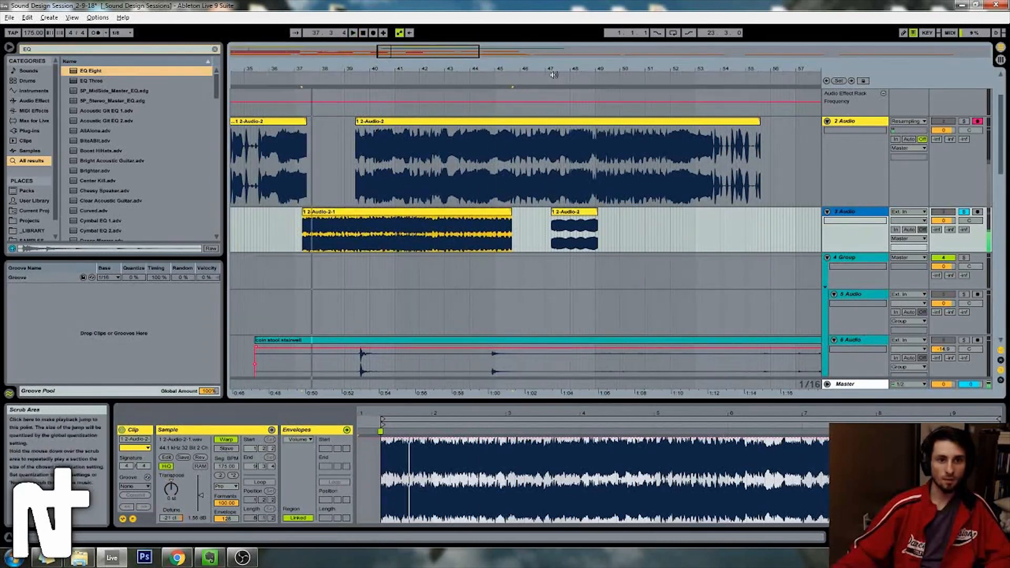
Step: Shorten the detached tail clip to a length of 1.3.0, place it slightly earlier and audition it
{"action": "left_click", "coordinate": [537, 225]}
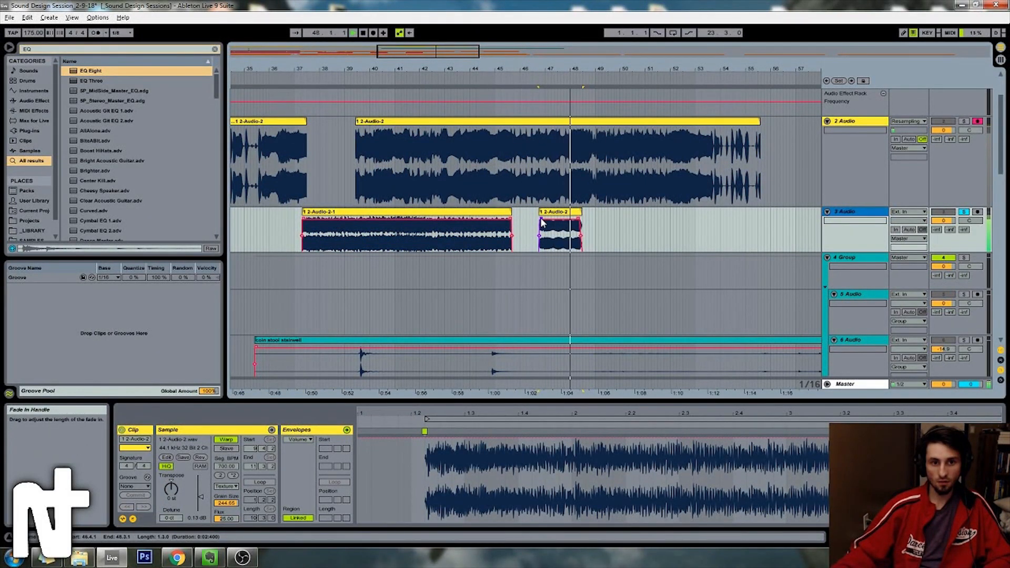
{"action": "key", "text": "space"}
{"action": "left_click", "coordinate": [570, 214]}
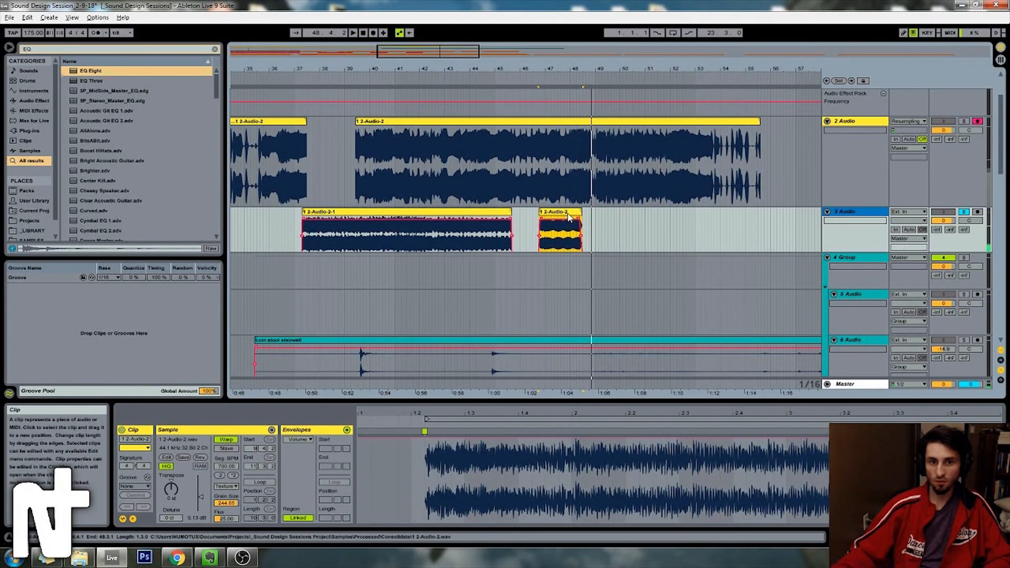
Step: Solo 2 Audio, lower its volume to -2.6 dB and audition the recording between about bars 50 and 54
{"action": "left_click", "coordinate": [640, 82]}
{"action": "key", "text": "space"}
{"action": "left_click", "coordinate": [963, 121]}
{"action": "left_click", "coordinate": [626, 78]}
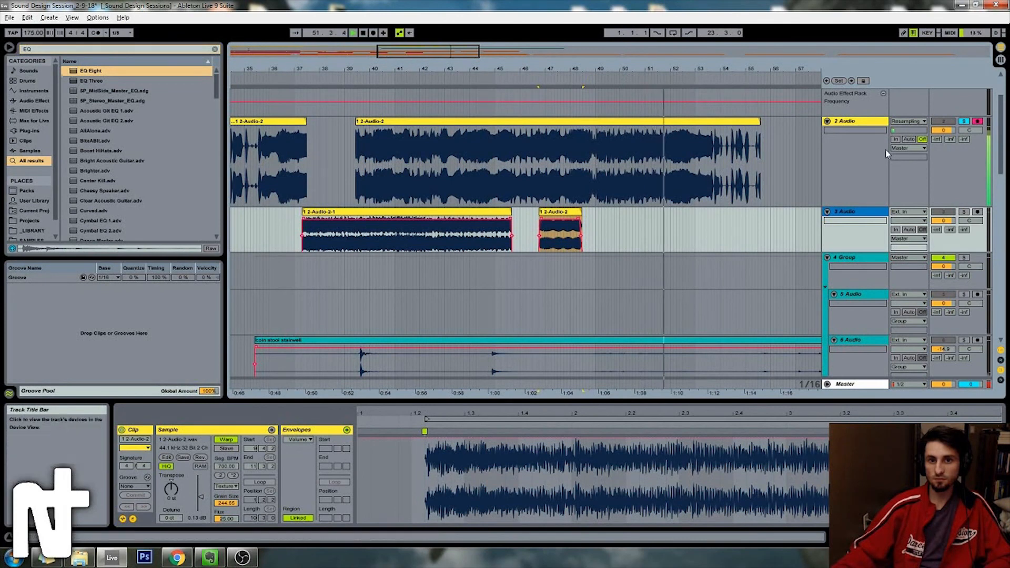
{"action": "left_click_drag", "start_coordinate": [943, 130], "coordinate": [944, 140]}
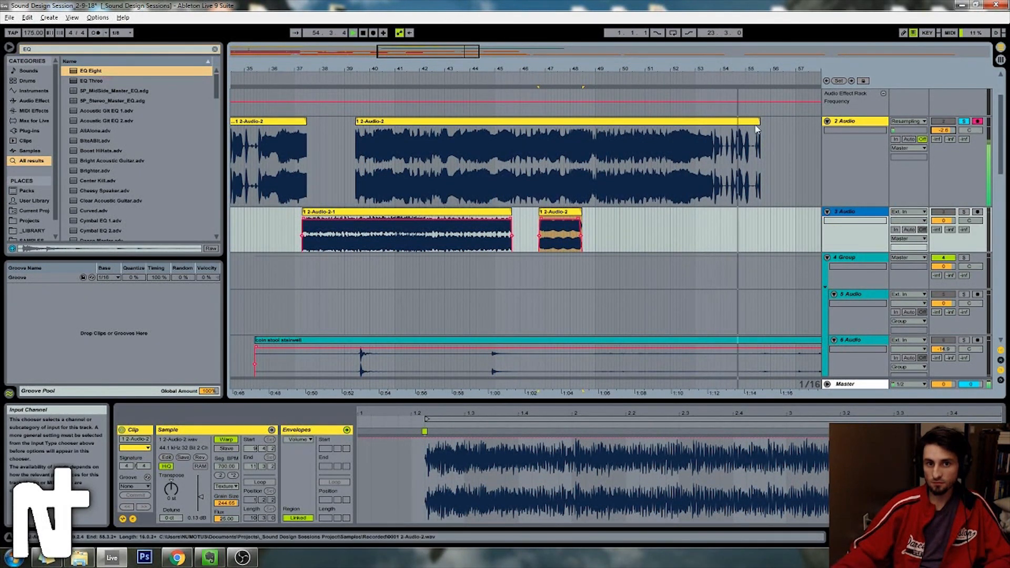
{"action": "left_click", "coordinate": [695, 74]}
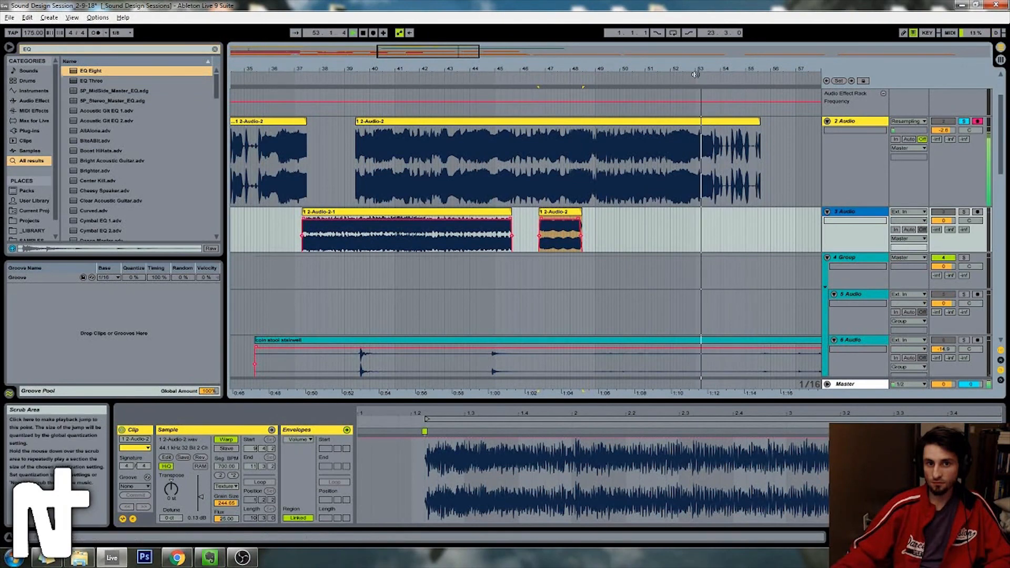
Step: Extract the segment from about 52.2 to just past 53.1 on 2 Audio and move it onto 3 Audio
{"action": "left_click", "coordinate": [696, 152]}
{"action": "key", "text": "plus"}
{"action": "key", "text": "plus"}
{"action": "key", "text": "plus"}
{"action": "key", "text": "plus"}
{"action": "key", "text": "plus"}
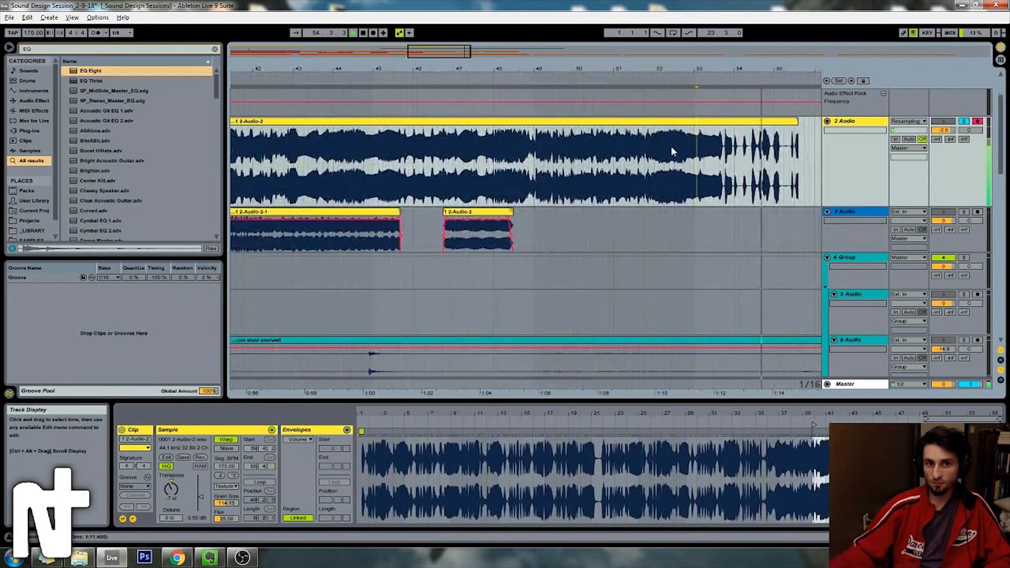
{"action": "key", "text": "space"}
{"action": "left_click", "coordinate": [554, 80]}
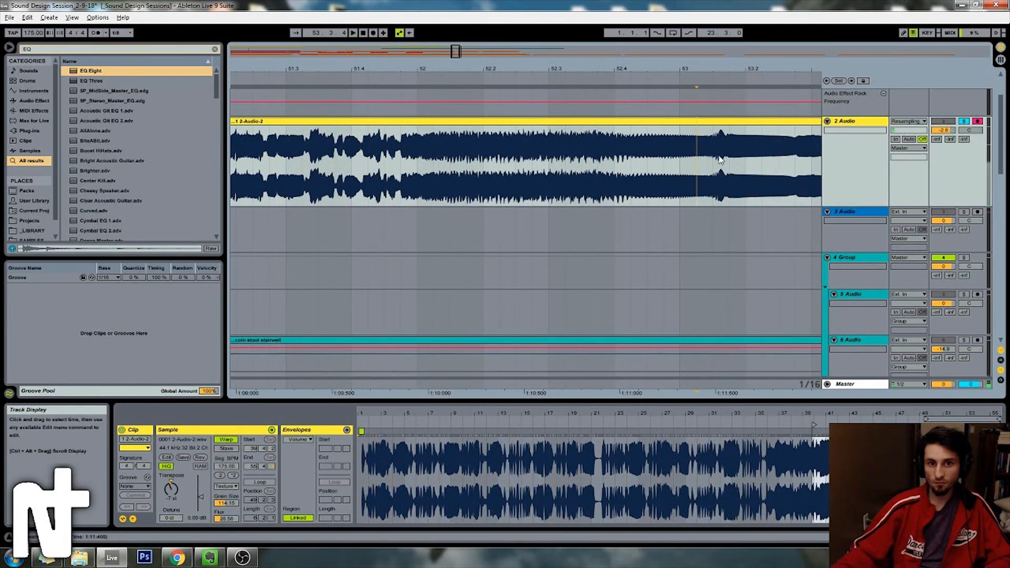
{"action": "left_click_drag", "start_coordinate": [728, 150], "coordinate": [599, 178]}
{"action": "left_click_drag", "start_coordinate": [487, 166], "coordinate": [490, 231]}
Step: Solo 3 Audio, remove the new clip's opening up to about 52.3.2 and slide the clip earlier
{"action": "left_click", "coordinate": [964, 212]}
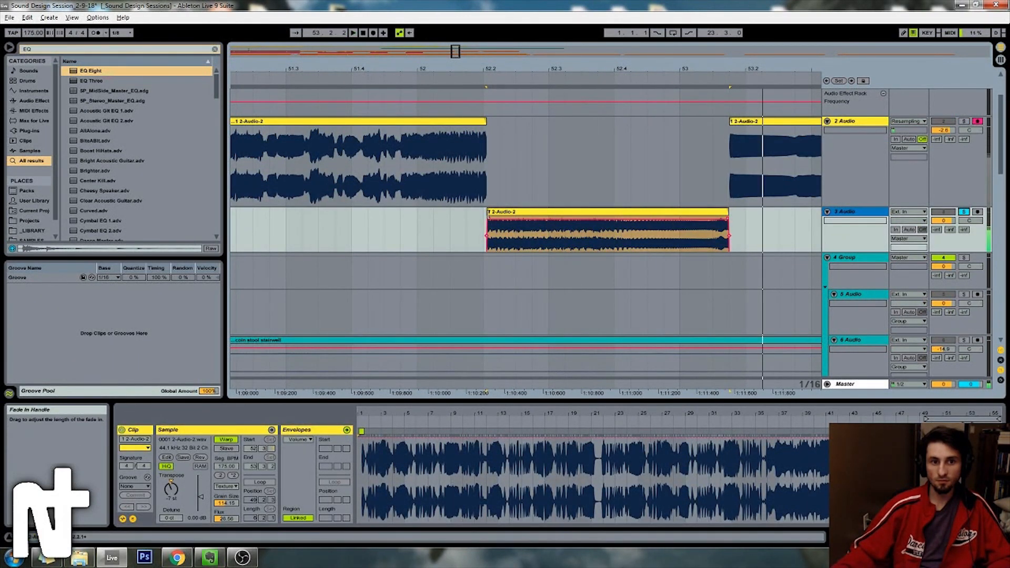
{"action": "left_click_drag", "start_coordinate": [487, 232], "coordinate": [576, 228]}
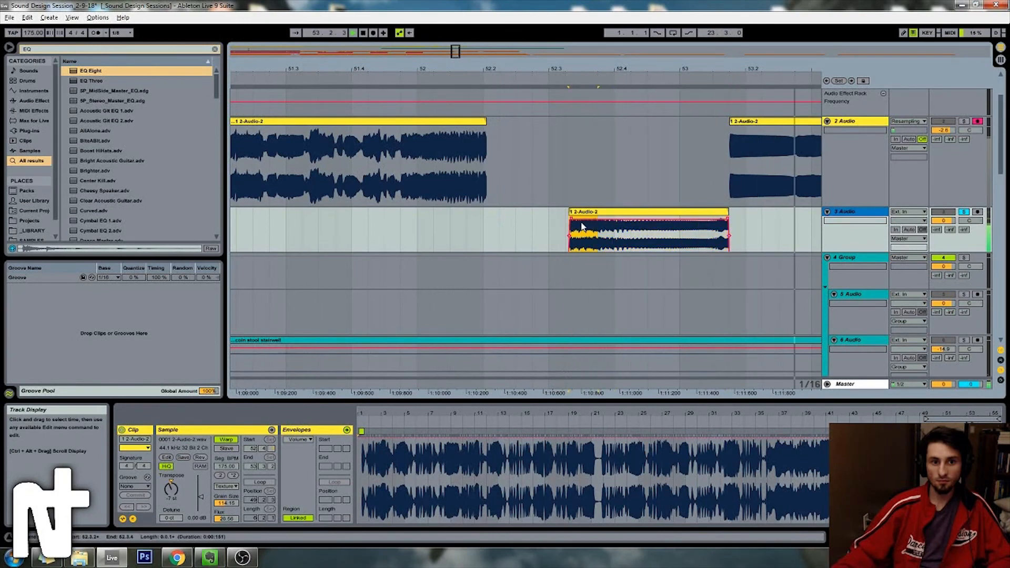
{"action": "left_click_drag", "start_coordinate": [615, 212], "coordinate": [498, 215]}
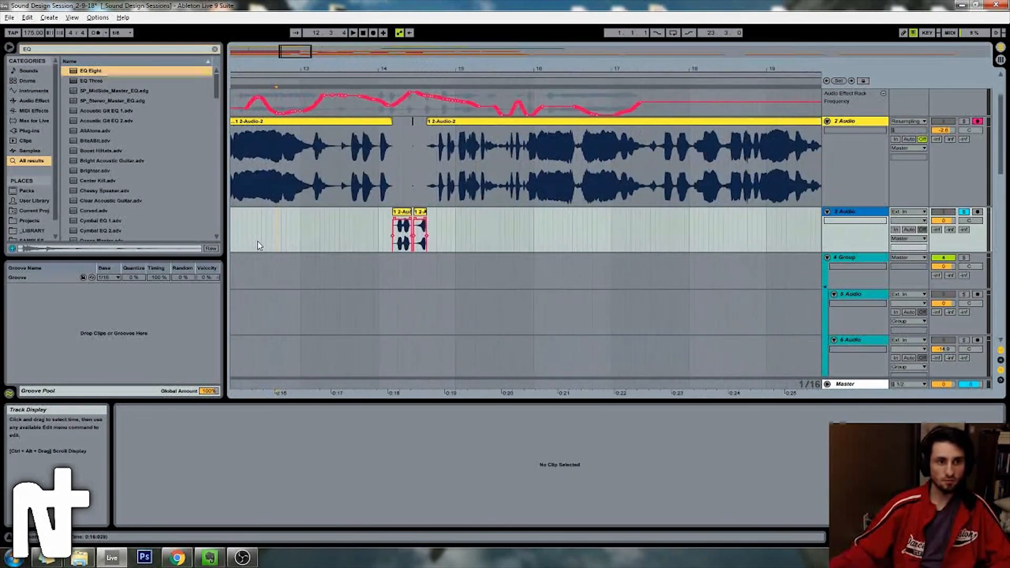
Step: Reorder the two short clips near bar 14 on 3 Audio so the swell starts at 14.1.3 and directly precedes the other clip
{"action": "key", "text": "plus"}
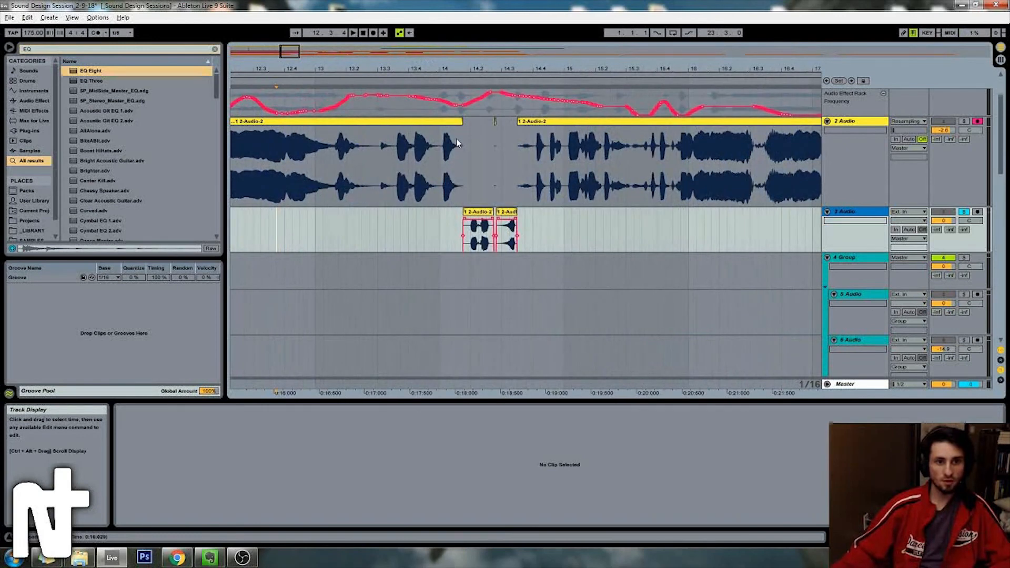
{"action": "left_click", "coordinate": [463, 81]}
{"action": "left_click_drag", "start_coordinate": [512, 212], "coordinate": [469, 212]}
{"action": "key", "text": "space"}
{"action": "left_click_drag", "start_coordinate": [463, 69], "coordinate": [464, 105]}
{"action": "left_click_drag", "start_coordinate": [407, 212], "coordinate": [478, 212]}
{"action": "left_click_drag", "start_coordinate": [478, 212], "coordinate": [669, 236]}
{"action": "left_click_drag", "start_coordinate": [677, 212], "coordinate": [473, 212]}
{"action": "left_click_drag", "start_coordinate": [504, 212], "coordinate": [495, 213]}
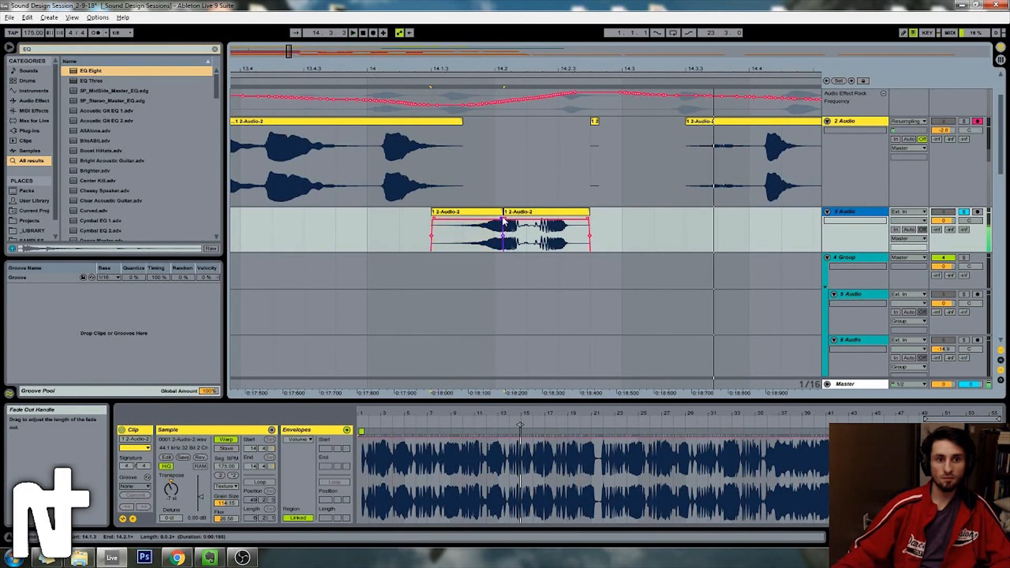
Step: Crossfade the two adjoining short clips at their junction just after 14.2 on 3 Audio
{"action": "left_click", "coordinate": [498, 212]}
{"action": "key", "text": "plus"}
{"action": "key", "text": "plus"}
{"action": "key", "text": "plus"}
{"action": "key", "text": "plus"}
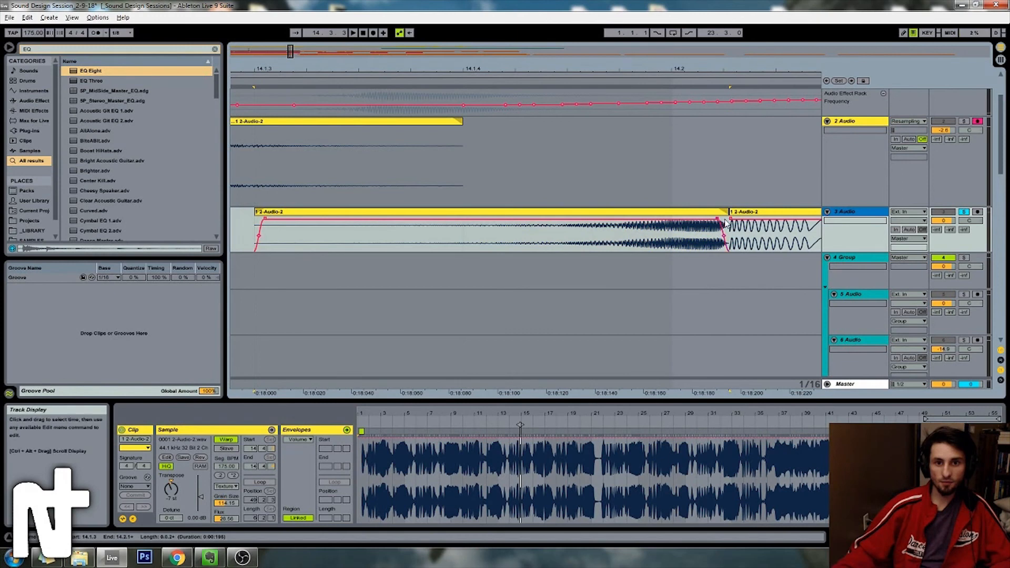
{"action": "left_click_drag", "start_coordinate": [730, 219], "coordinate": [720, 222]}
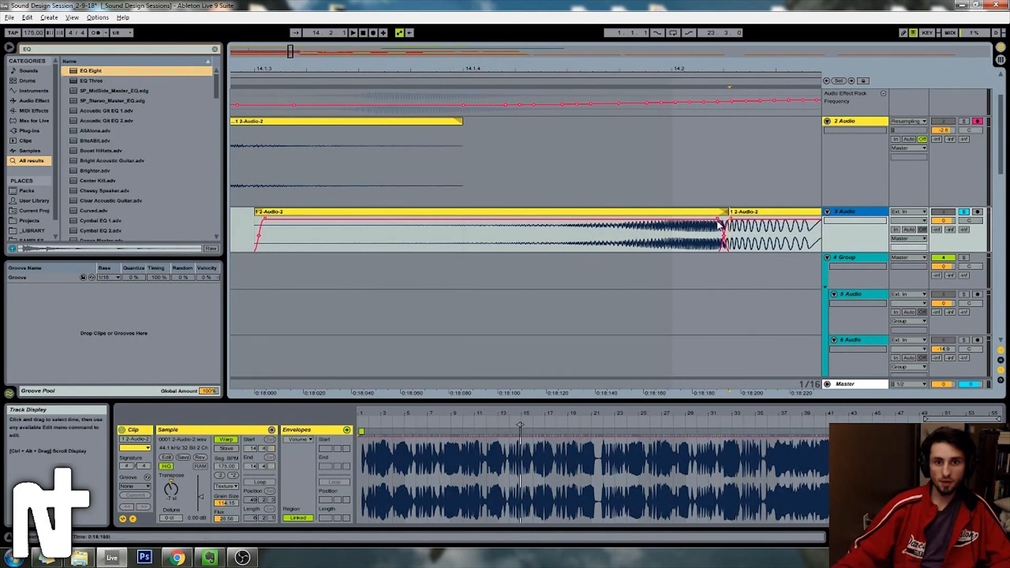
Step: Shift the junction of the two short clips slightly earlier with short fades on both sides and play the transition
{"action": "left_click", "coordinate": [719, 214]}
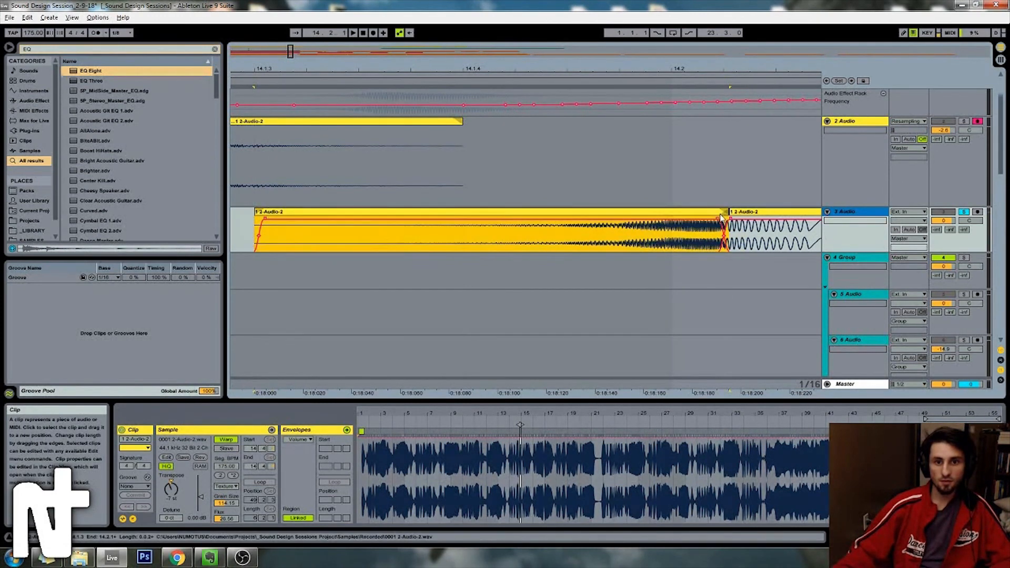
{"action": "mouse_move", "coordinate": [720, 214]}
{"action": "left_mouse_down"}
{"action": "mouse_move", "coordinate": [709, 210]}
{"action": "mouse_move", "coordinate": [724, 219]}
{"action": "left_mouse_up"}
{"action": "key", "text": "space"}
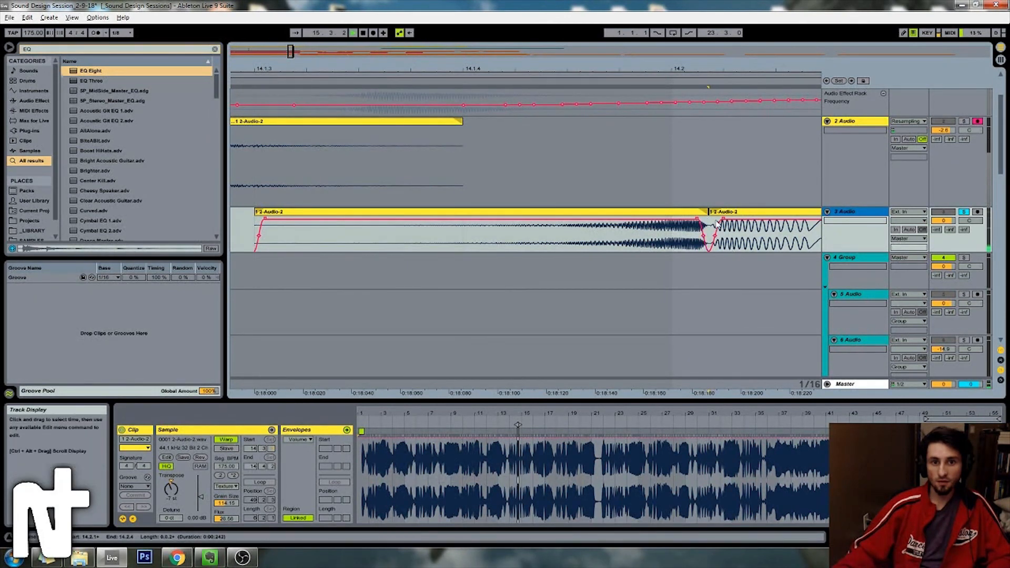
Step: Select the two adjoining short clips around 14.2 on 3 Audio together and play them through
{"action": "left_click", "coordinate": [377, 80]}
{"action": "left_click_drag", "start_coordinate": [292, 50], "coordinate": [272, 37]}
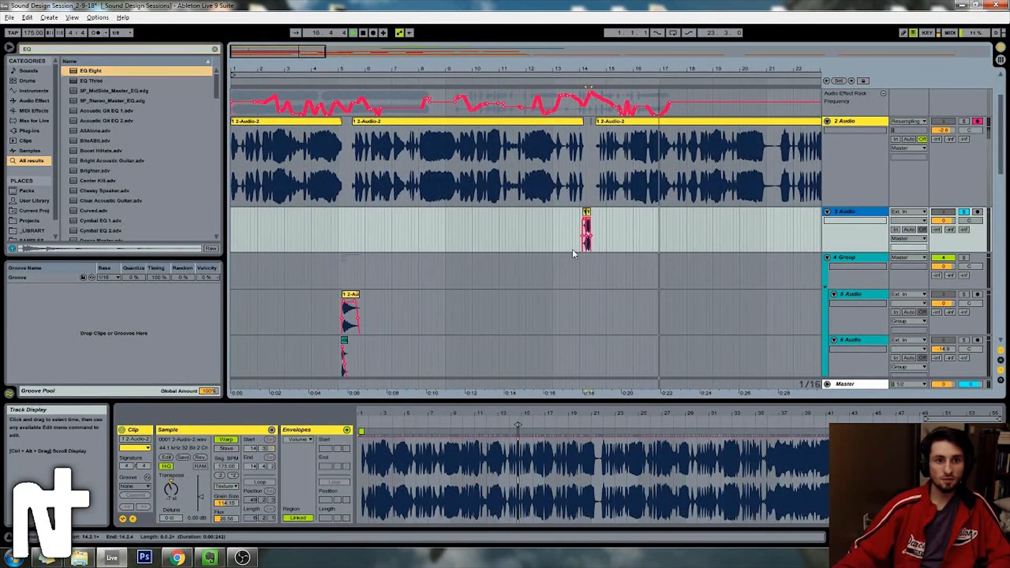
{"action": "key", "text": "space"}
{"action": "left_click", "coordinate": [594, 224]}
{"action": "key", "text": "plus"}
{"action": "key", "text": "plus"}
{"action": "key", "text": "plus"}
{"action": "key", "text": "plus"}
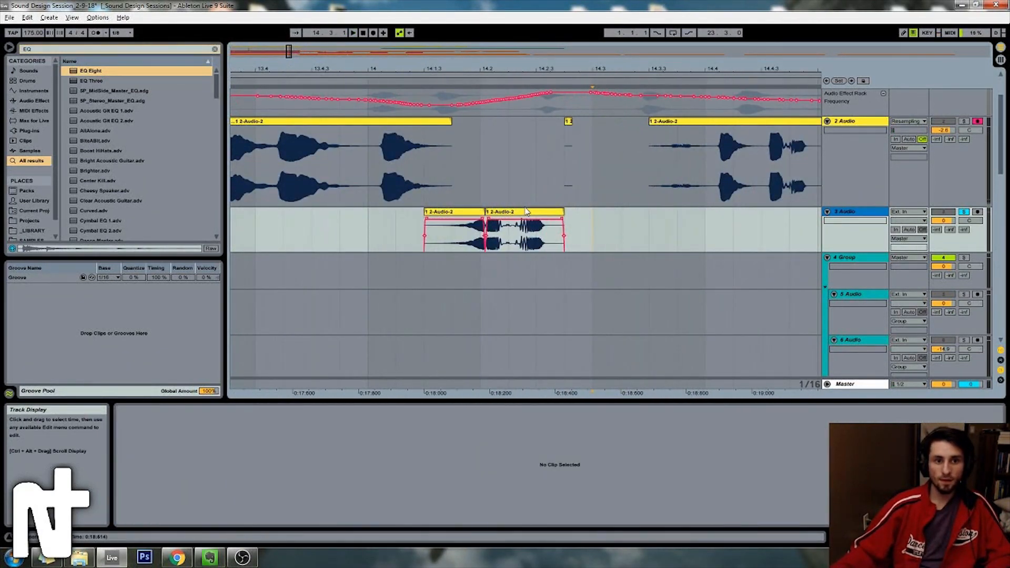
{"action": "left_click", "coordinate": [525, 212]}
{"action": "left_click", "coordinate": [463, 211], "text": "shift"}
{"action": "key", "text": "space"}
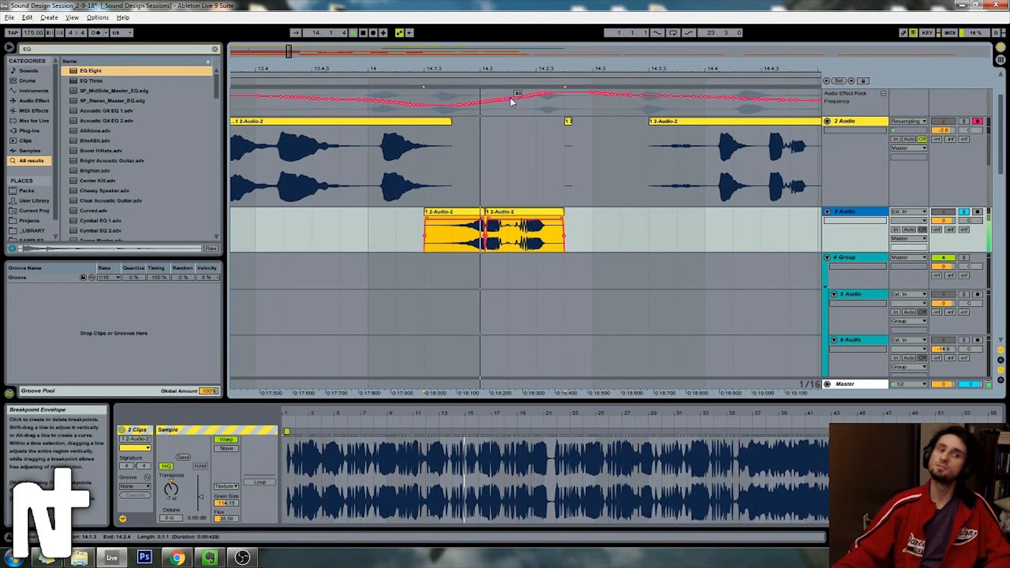
{"action": "key", "text": "space"}
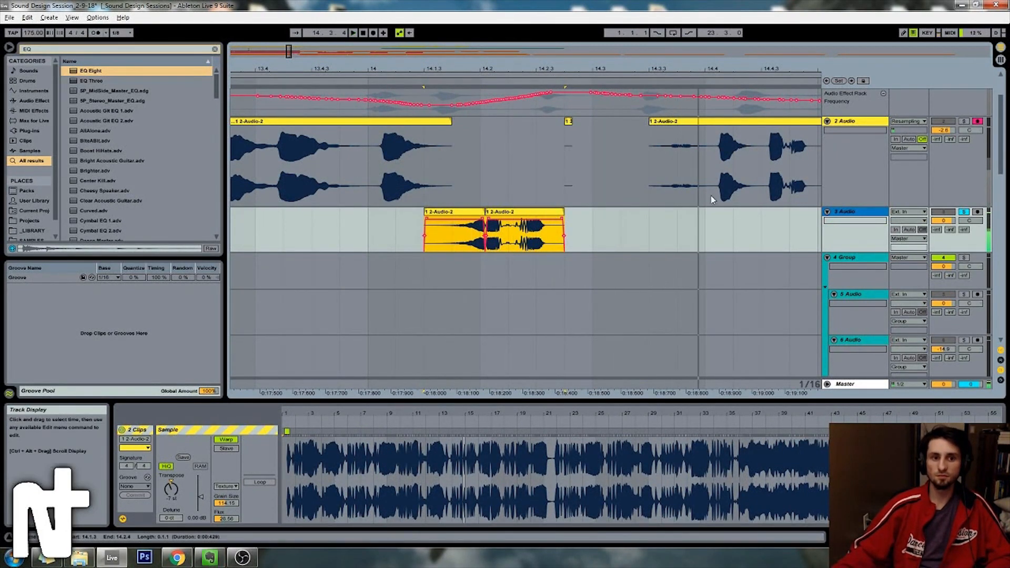
Step: Export the selected clips as the WAV file ScratchDelay_Flute_FX.wav in the Sound Design Sessions folder
{"action": "key", "text": "ctrl+shift+r"}
{"action": "type", "text": "flUTE"}
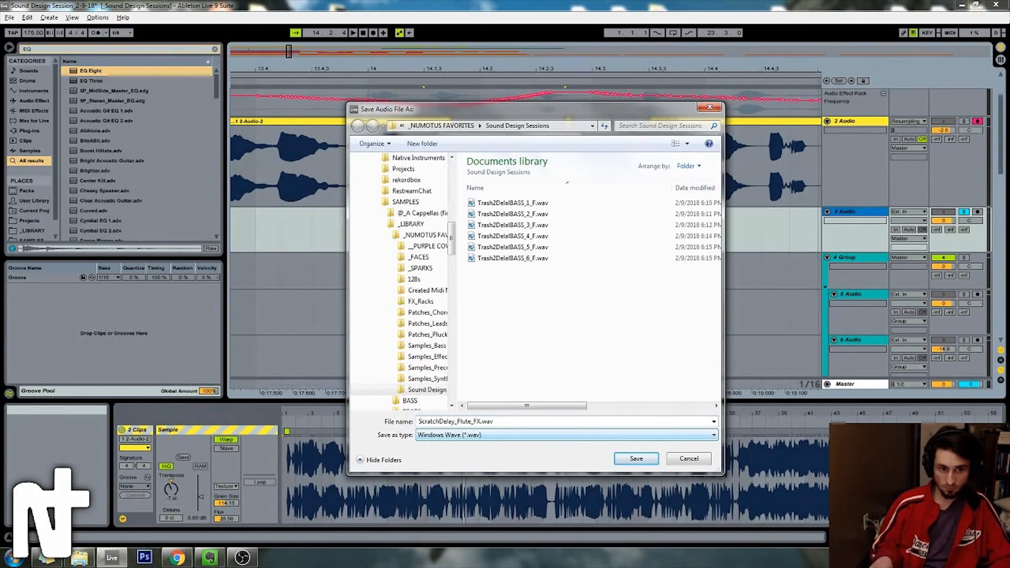
{"action": "key", "text": "Return"}
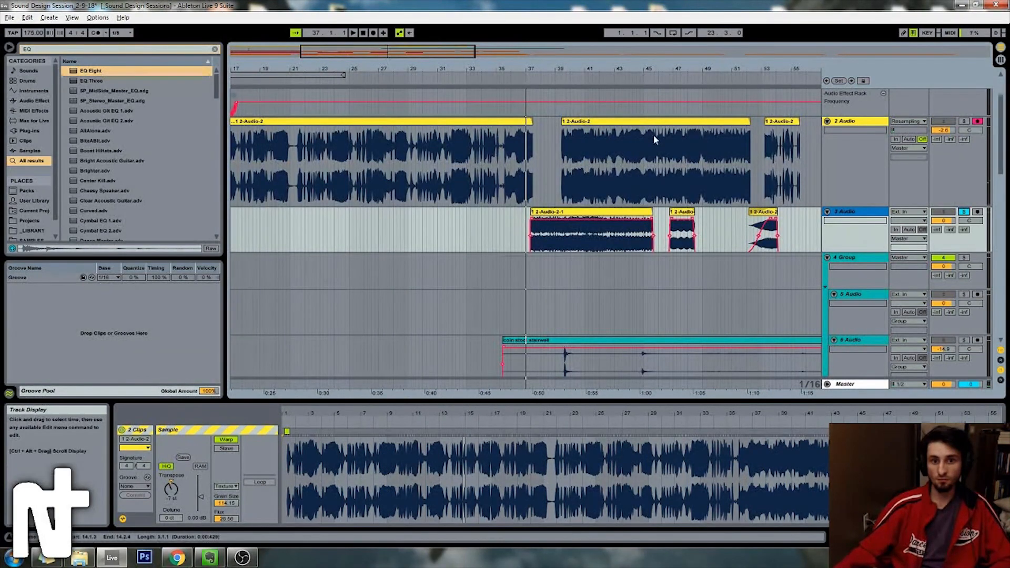
Step: Play the long clip starting near bar 37 on 3 Audio and move it earlier to start at 32.3.2
{"action": "left_click_drag", "start_coordinate": [523, 69], "coordinate": [522, 90]}
{"action": "left_click", "coordinate": [522, 78]}
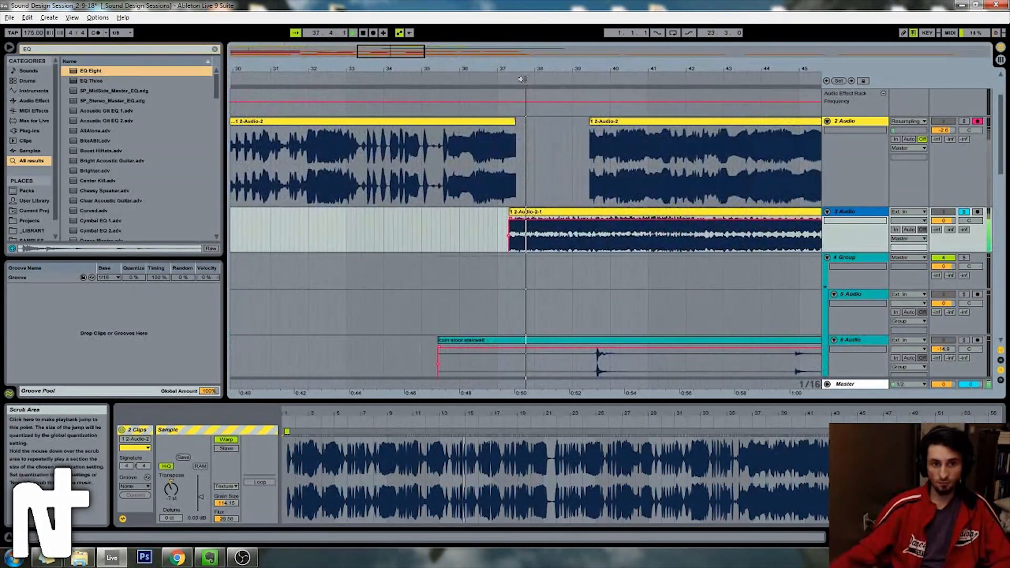
{"action": "left_click_drag", "start_coordinate": [403, 55], "coordinate": [378, 66]}
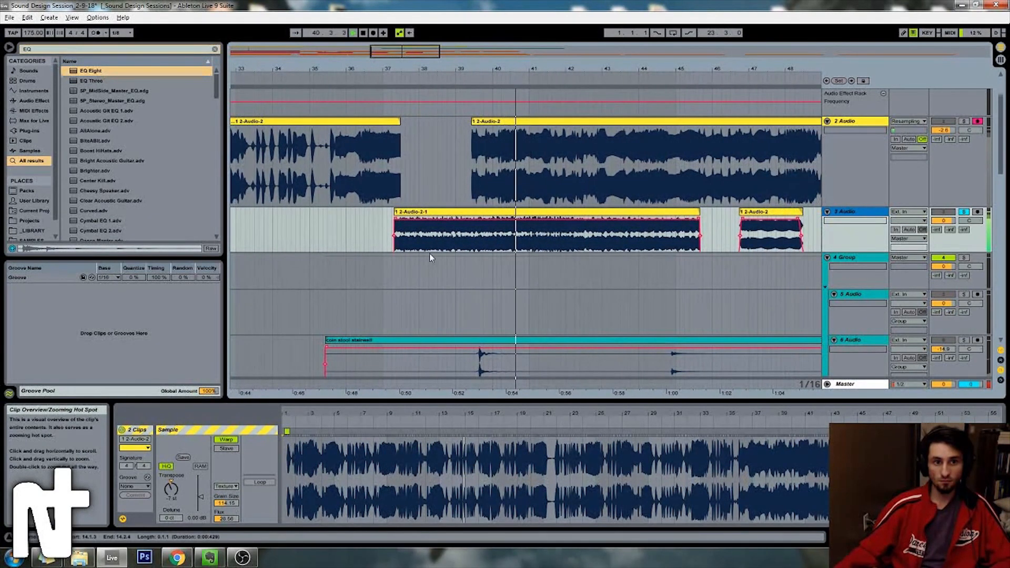
{"action": "left_click", "coordinate": [437, 218]}
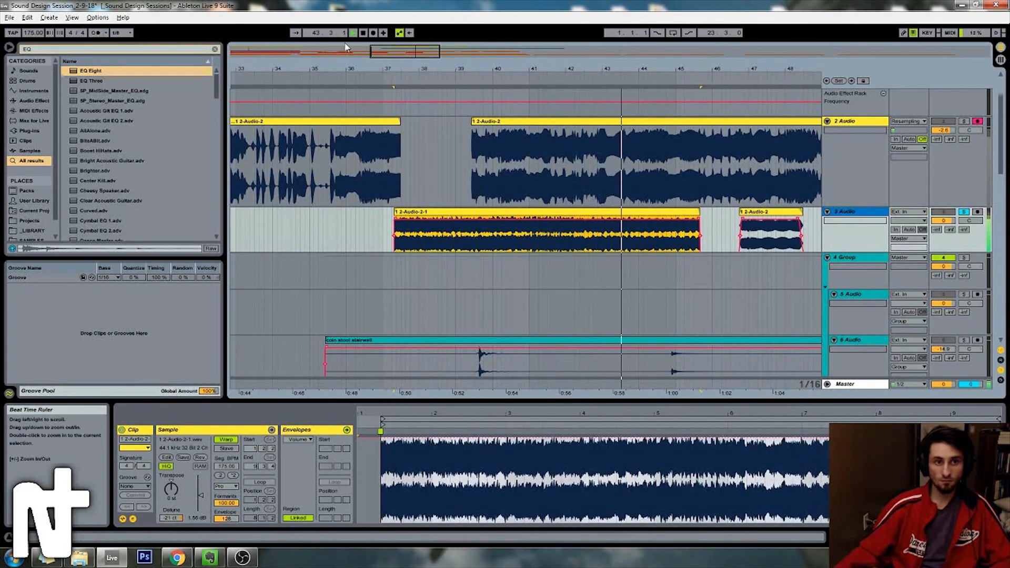
{"action": "left_click_drag", "start_coordinate": [390, 52], "coordinate": [399, 48]}
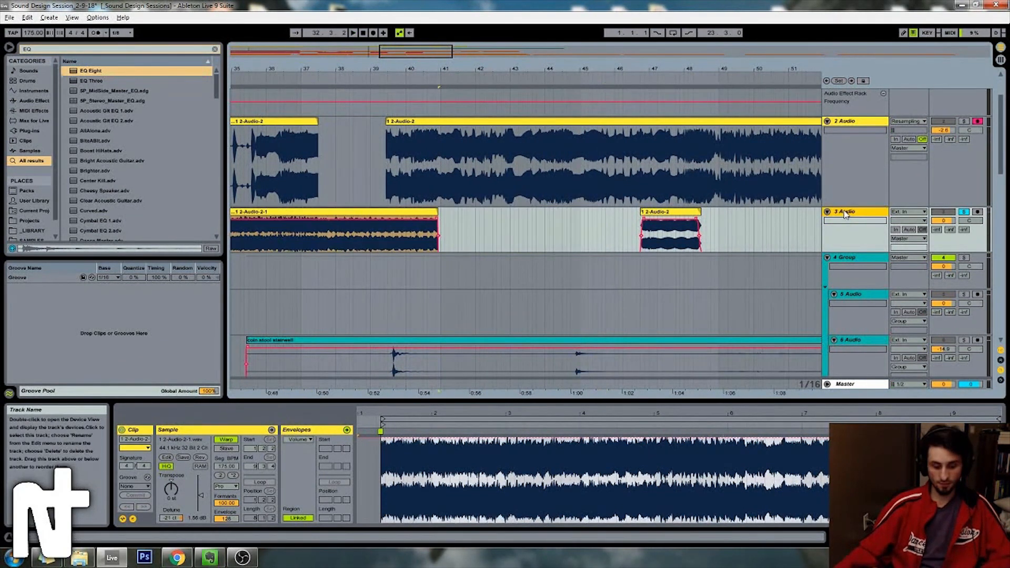
Step: Duplicate track 3 Audio, keeping the long clip only on the copy and the short clip near bar 47 only on the original
{"action": "key", "text": "ctrl+d"}
{"action": "left_click", "coordinate": [421, 212]}
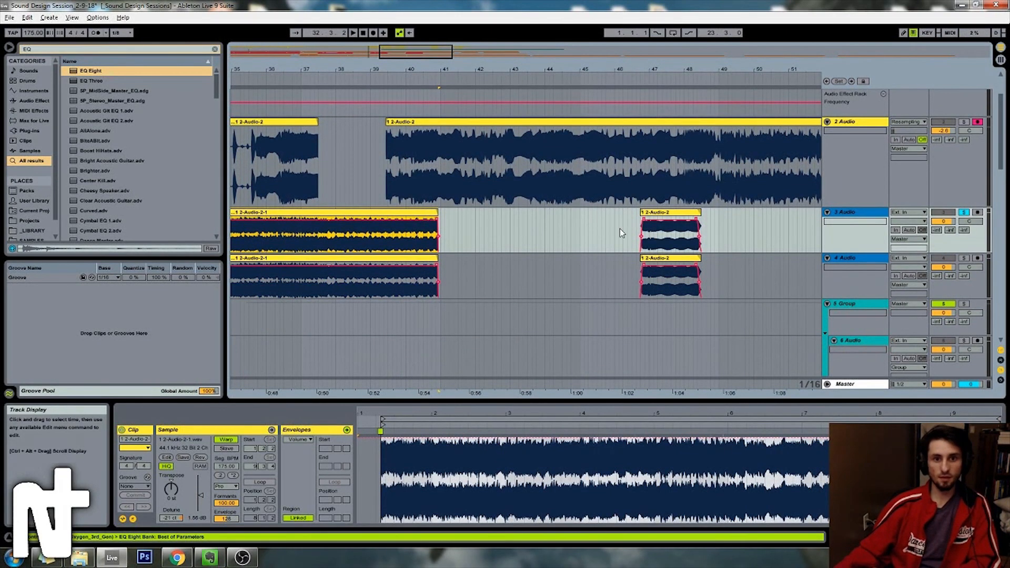
{"action": "key", "text": "Delete"}
{"action": "left_click_drag", "start_coordinate": [615, 274], "coordinate": [686, 279]}
{"action": "key", "text": "Delete"}
Step: Search the browser for "frequency" and add the Frequency Shifter to 4 Audio after EQ Eight
{"action": "left_click_drag", "start_coordinate": [424, 48], "coordinate": [407, 47]}
{"action": "left_click_drag", "start_coordinate": [42, 49], "coordinate": [2, 53]}
{"action": "key", "text": "BackSpace"}
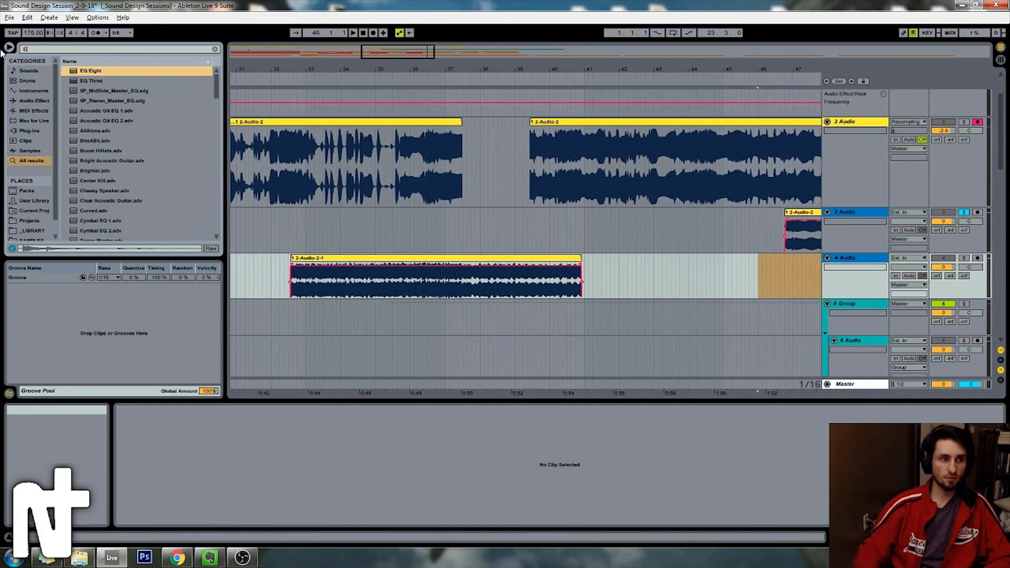
{"action": "type", "text": "f"}
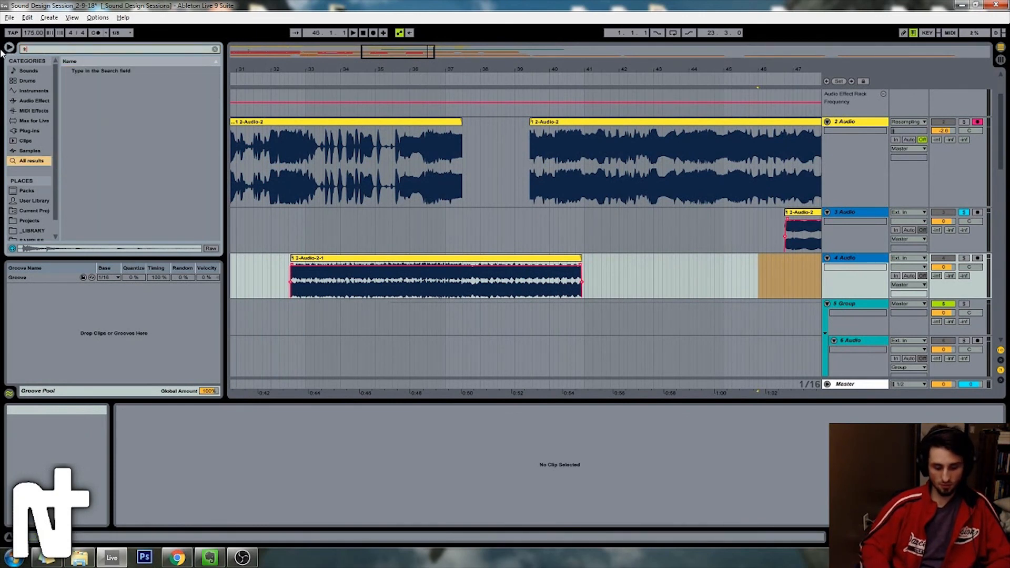
{"action": "type", "text": "requency"}
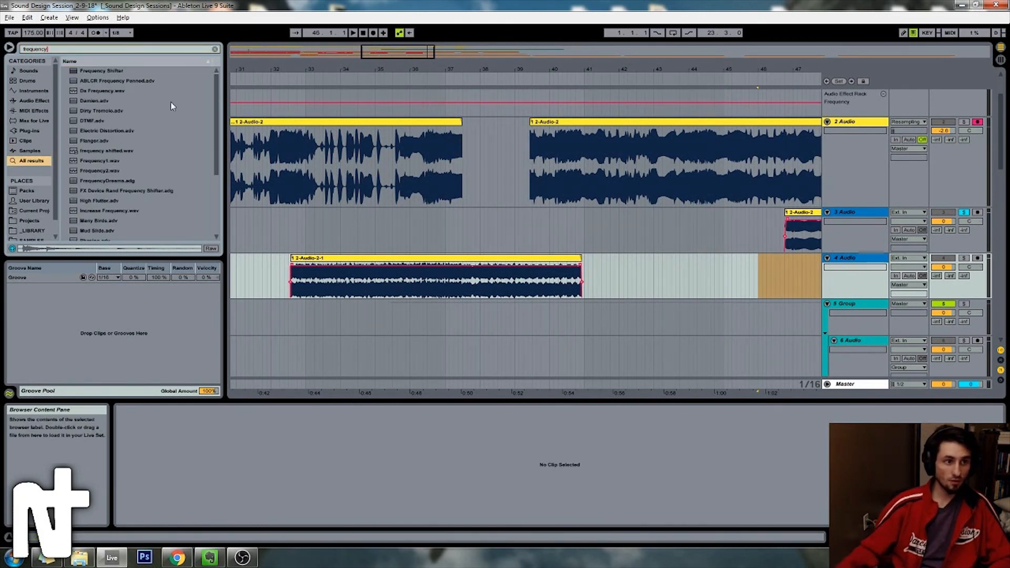
{"action": "key", "text": "Down"}
{"action": "key", "text": "space"}
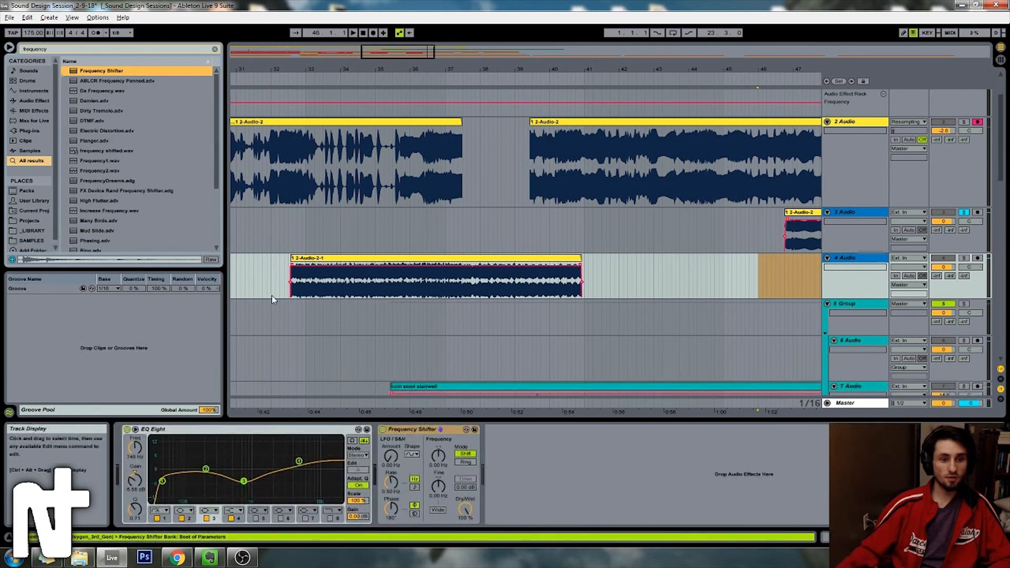
Step: Solo 4 Audio and loop playback over its long clip from 32.3.2
{"action": "left_click", "coordinate": [293, 66]}
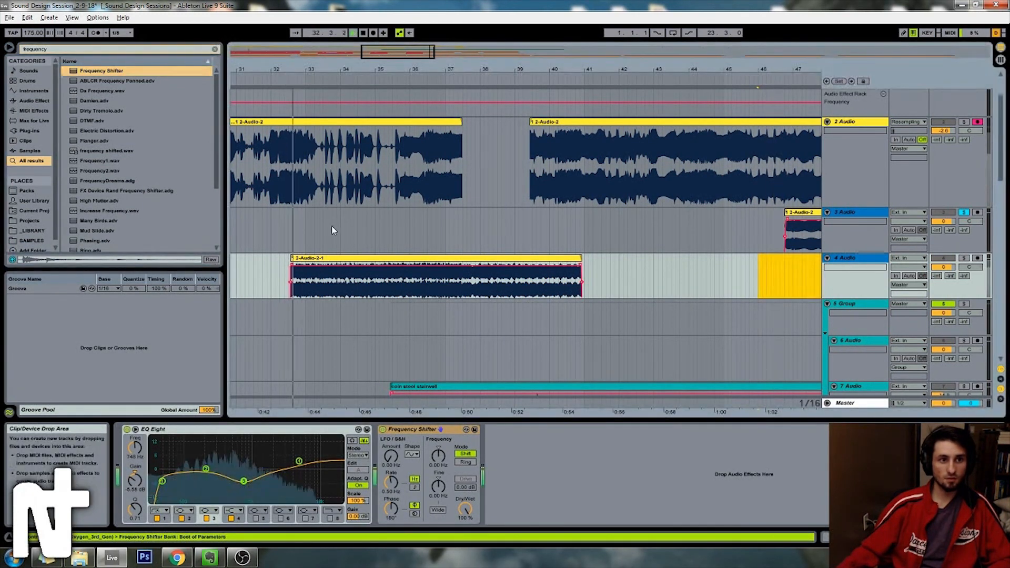
{"action": "left_click", "coordinate": [964, 258]}
{"action": "key", "text": "space"}
{"action": "left_click", "coordinate": [288, 71]}
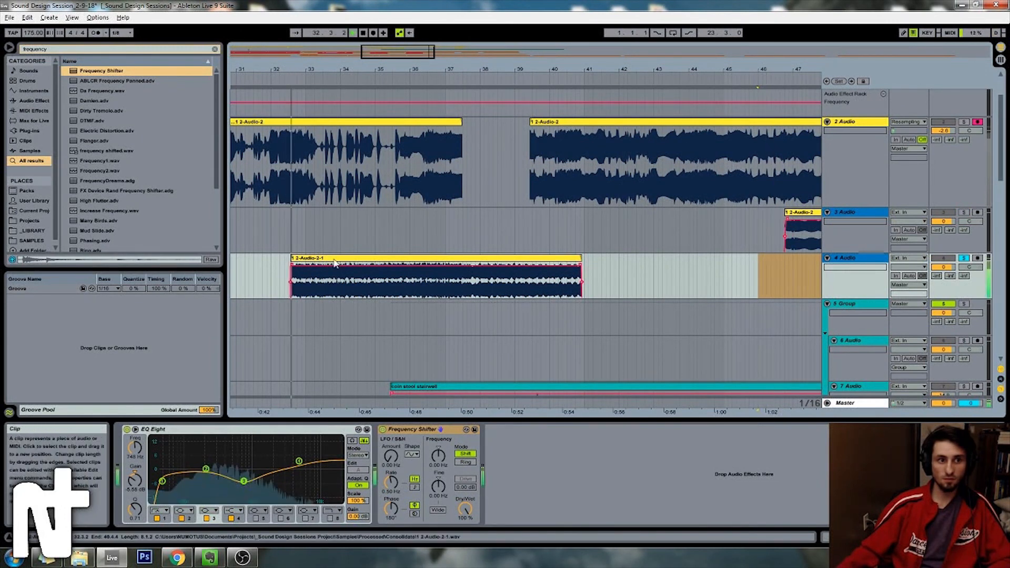
{"action": "key", "text": "ctrl+l"}
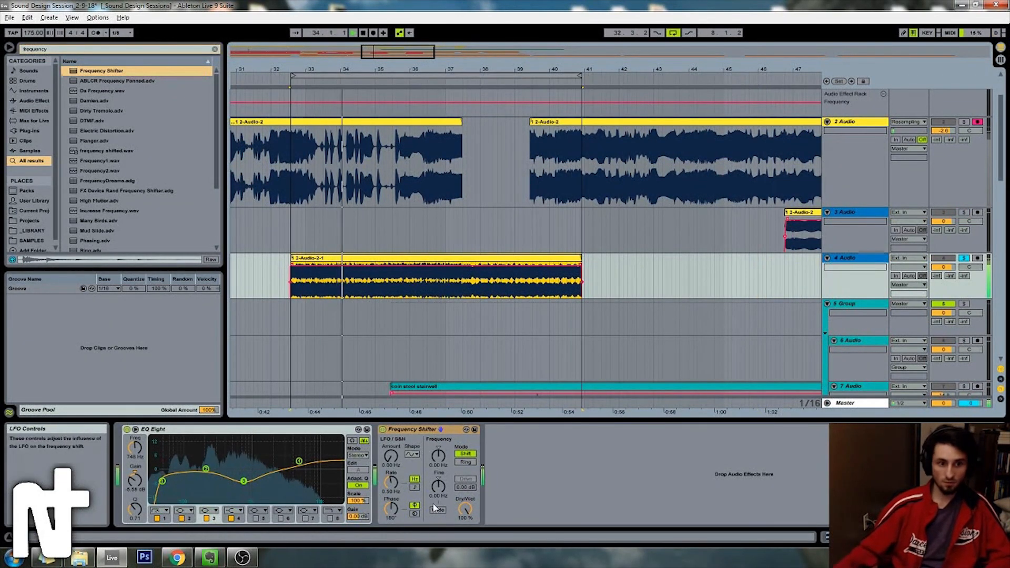
Step: Try different Fine shifts on the looping clip with Frequency Shifter Dry/Wet at 49.2 %, returning Fine to 0 Hz
{"action": "left_click_drag", "start_coordinate": [438, 486], "coordinate": [439, 482]}
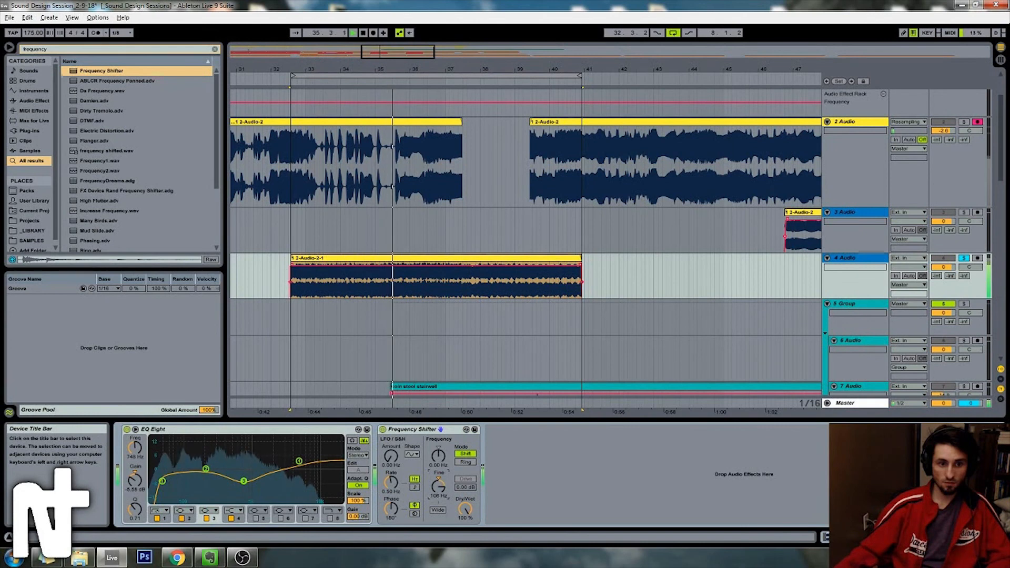
{"action": "left_click_drag", "start_coordinate": [465, 510], "coordinate": [465, 558]}
{"action": "mouse_move", "coordinate": [439, 488]}
{"action": "left_mouse_down"}
{"action": "mouse_move", "coordinate": [439, 508]}
{"action": "mouse_move", "coordinate": [438, 496]}
{"action": "left_mouse_up"}
{"action": "key", "text": "space"}
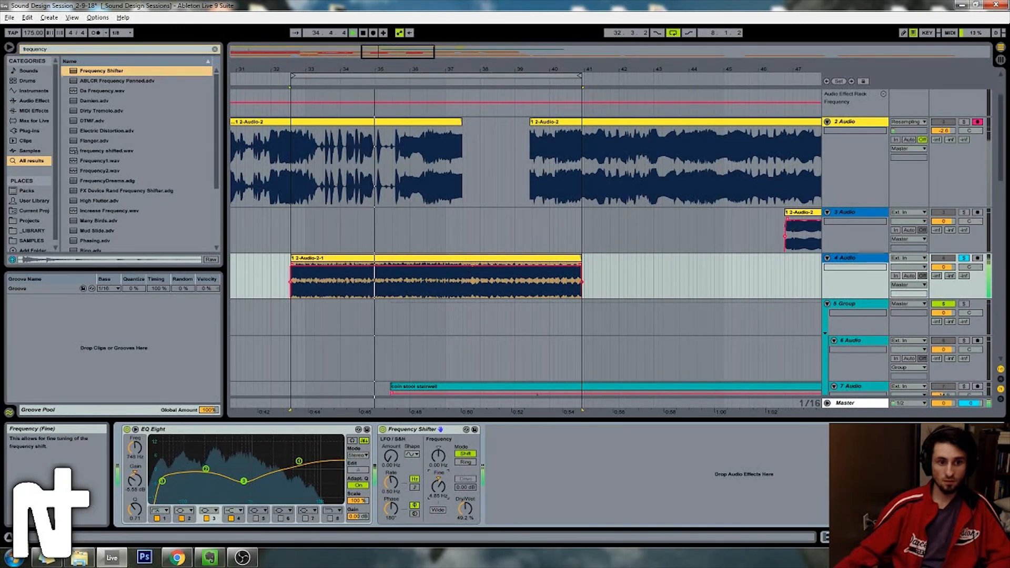
{"action": "left_click_drag", "start_coordinate": [439, 486], "coordinate": [439, 484]}
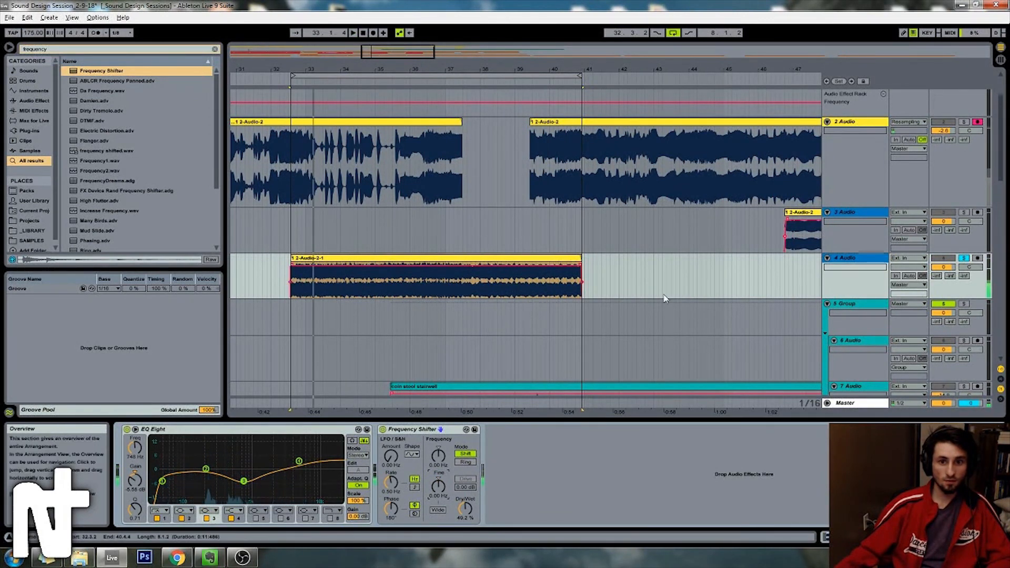
Step: Show the Frequency Shifter's Fine automation on 4 Audio and draw a gradual rise from the long clip's start to its end
{"action": "right_click", "coordinate": [442, 486]}
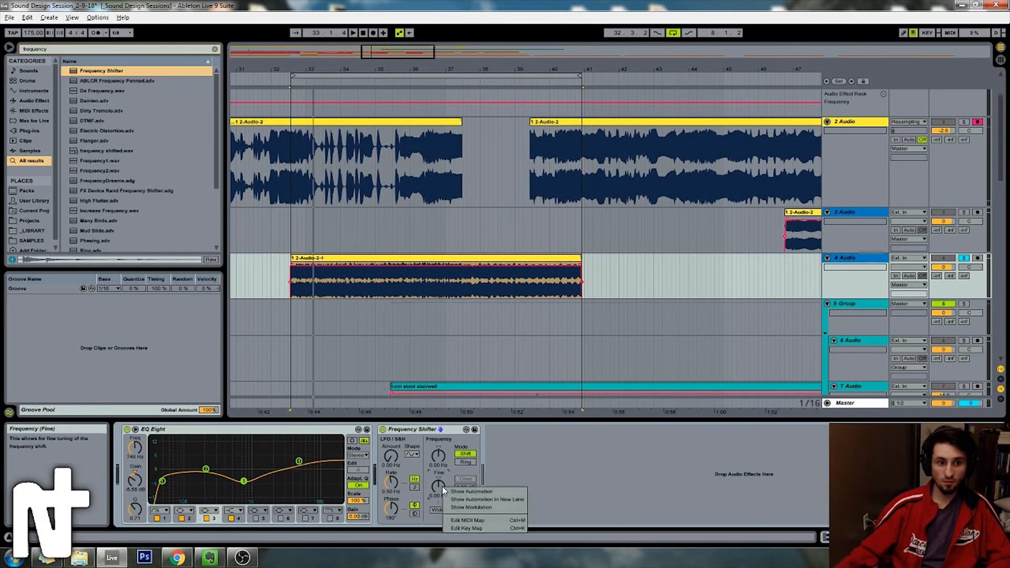
{"action": "left_click", "coordinate": [314, 267]}
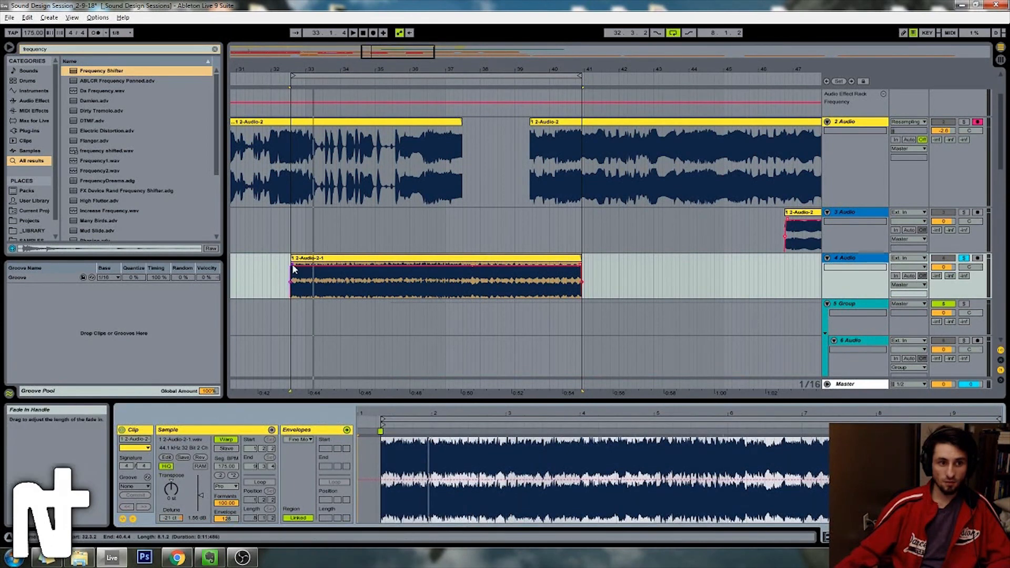
{"action": "left_click", "coordinate": [881, 269]}
{"action": "left_click", "coordinate": [857, 274]}
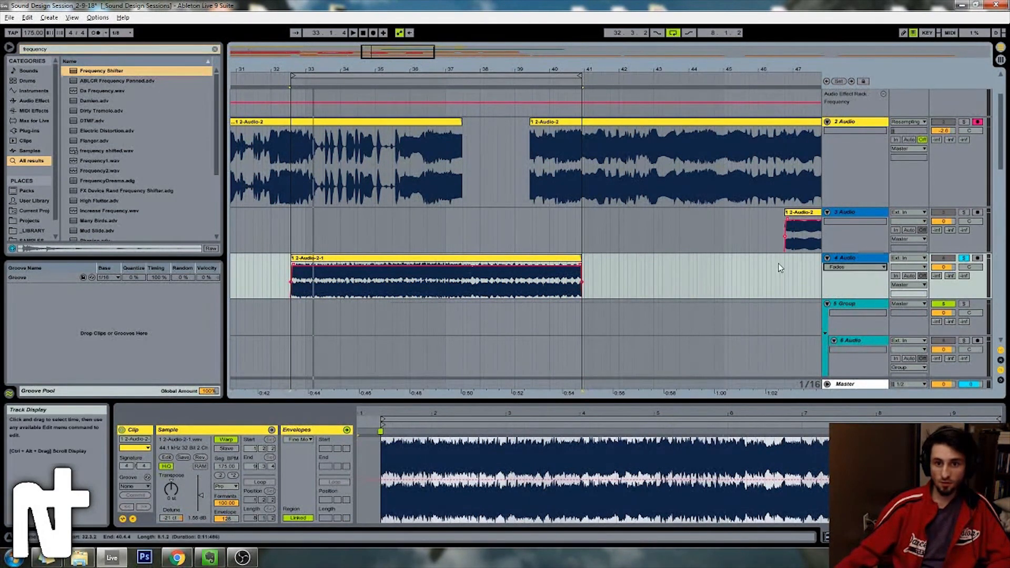
{"action": "left_click", "coordinate": [863, 258]}
{"action": "right_click", "coordinate": [437, 489]}
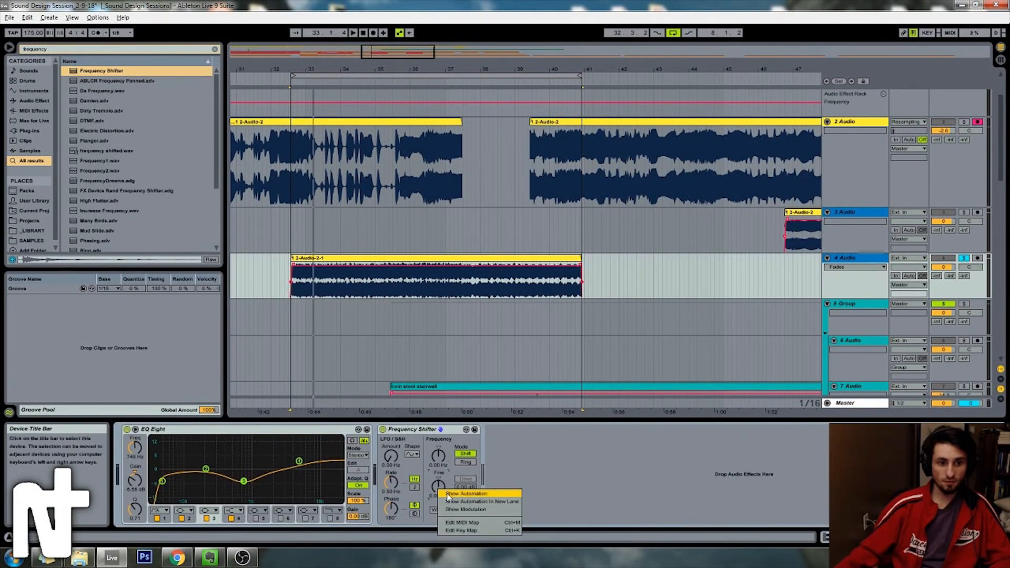
{"action": "left_click", "coordinate": [448, 495]}
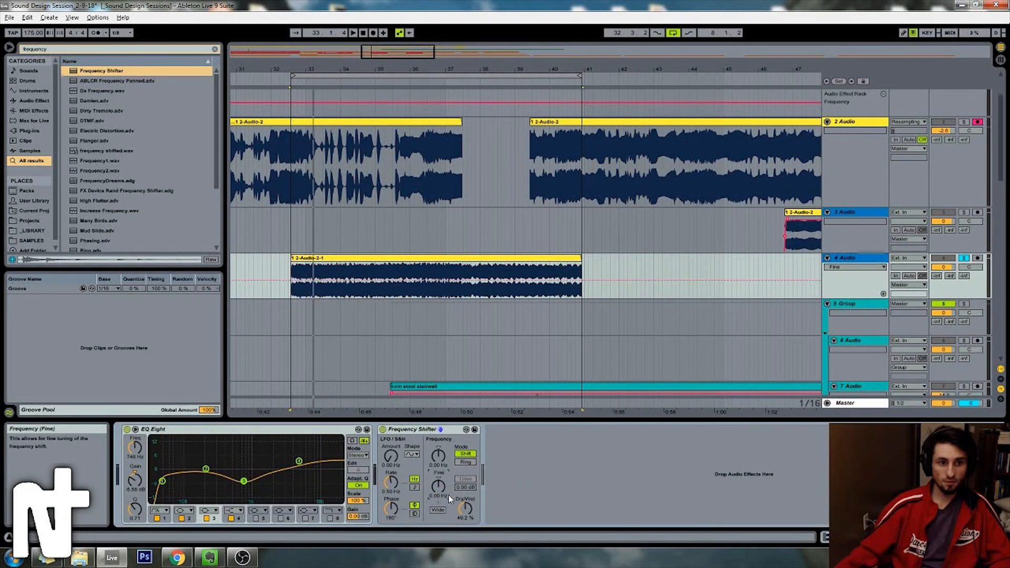
{"action": "left_click", "coordinate": [290, 283]}
{"action": "left_click", "coordinate": [292, 280]}
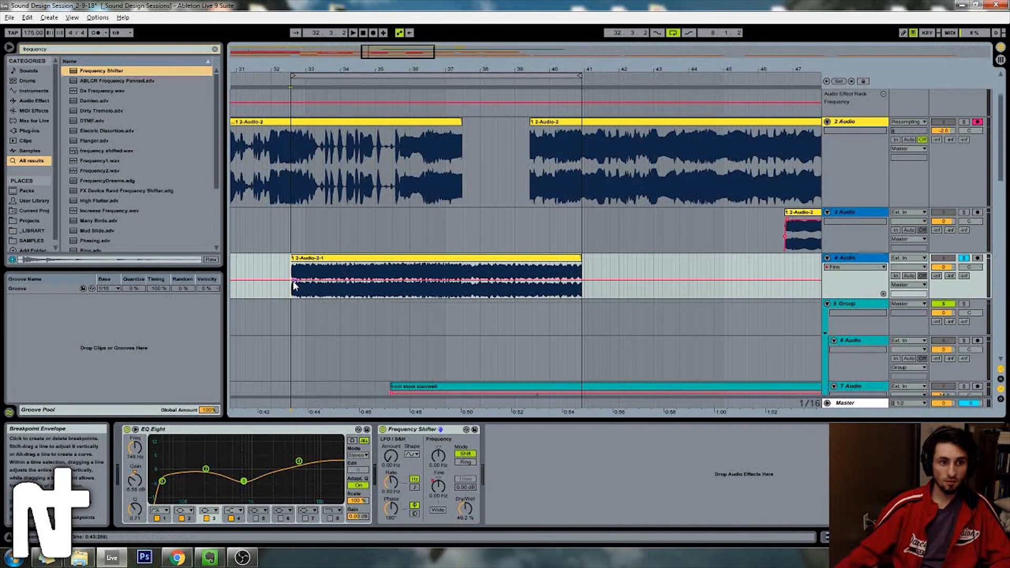
{"action": "left_click_drag", "start_coordinate": [567, 281], "coordinate": [583, 270]}
Step: Play the automated loop and lower the Frequency Shifter's Dry/Wet to about 15 %
{"action": "key", "text": "space"}
{"action": "left_click_drag", "start_coordinate": [466, 508], "coordinate": [466, 532]}
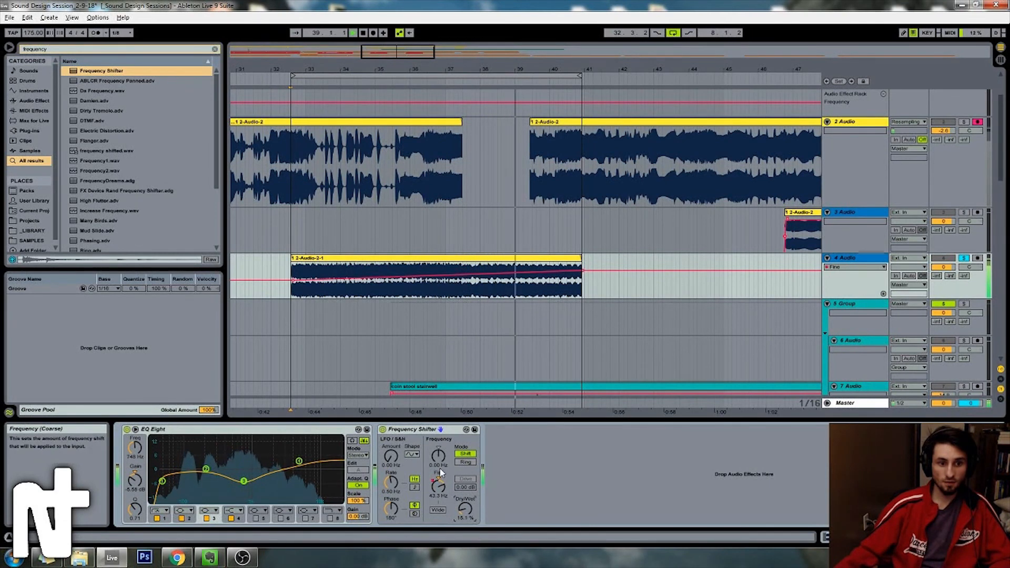
{"action": "key", "text": "space"}
Step: Add a Dry/Wet automation lane for the Frequency Shifter and ramp it up across the clip to about 60 %
{"action": "right_click", "coordinate": [465, 510]}
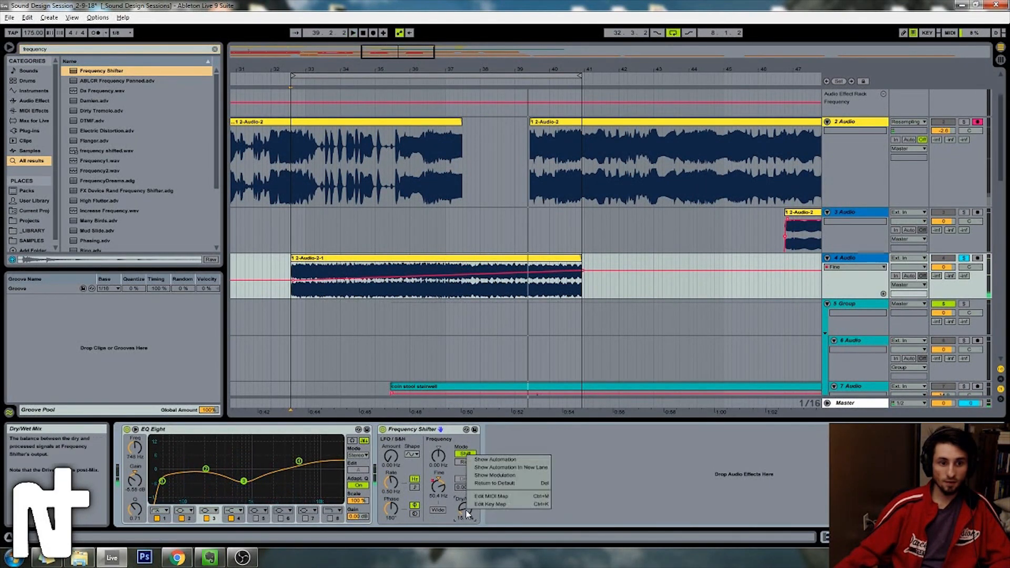
{"action": "left_click", "coordinate": [496, 476]}
{"action": "left_click_drag", "start_coordinate": [291, 320], "coordinate": [291, 311]}
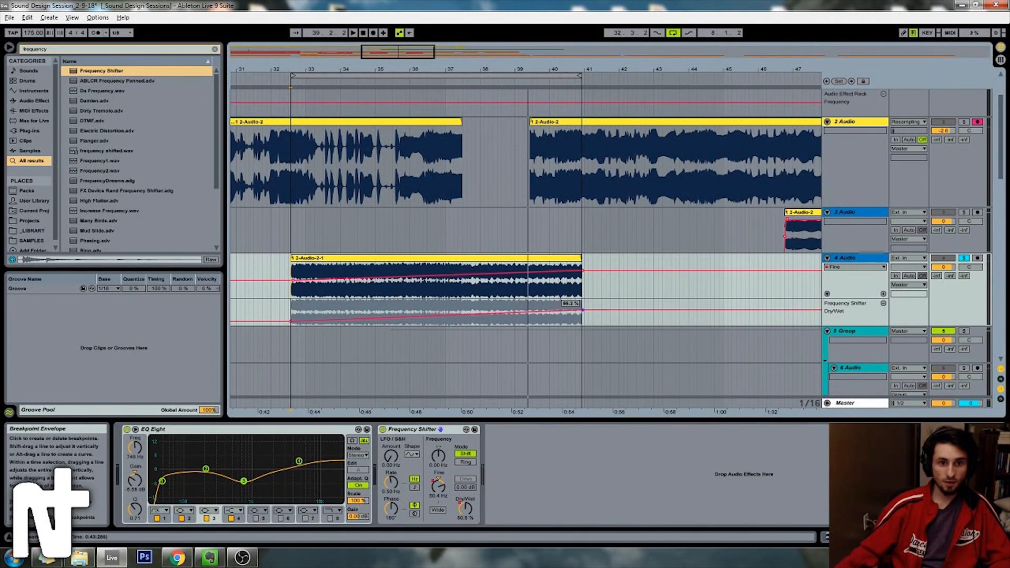
Step: Group the Frequency Shifter on 4 Audio into an Audio Effect Rack and map its Coarse frequency to the first macro
{"action": "right_click", "coordinate": [441, 461]}
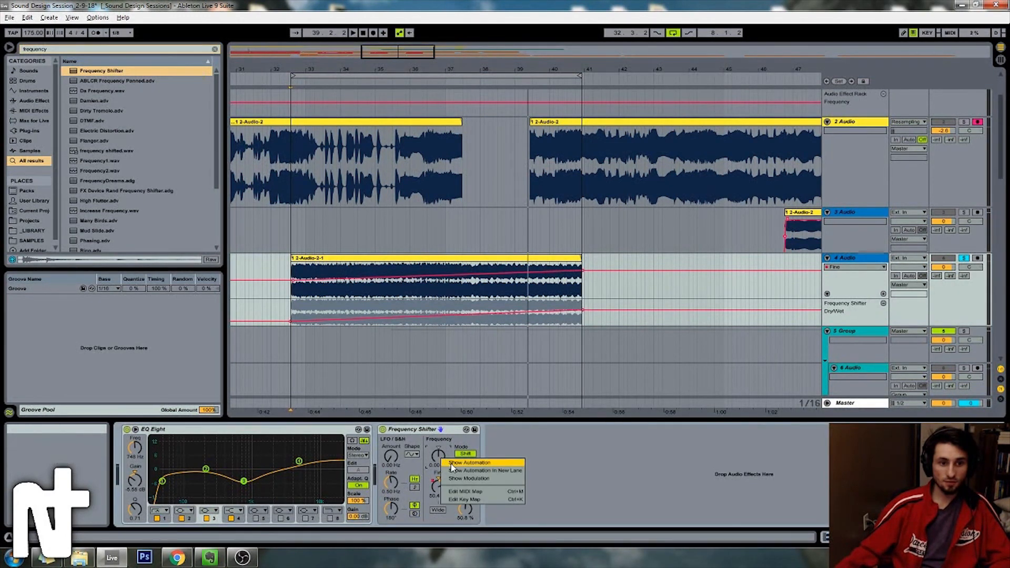
{"action": "left_click", "coordinate": [426, 430]}
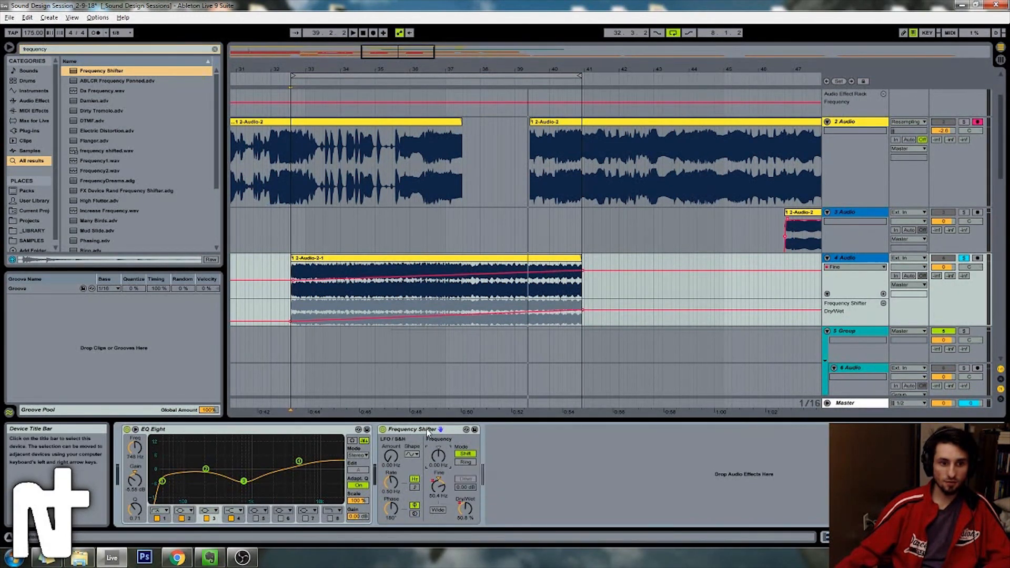
{"action": "key", "text": "ctrl+g"}
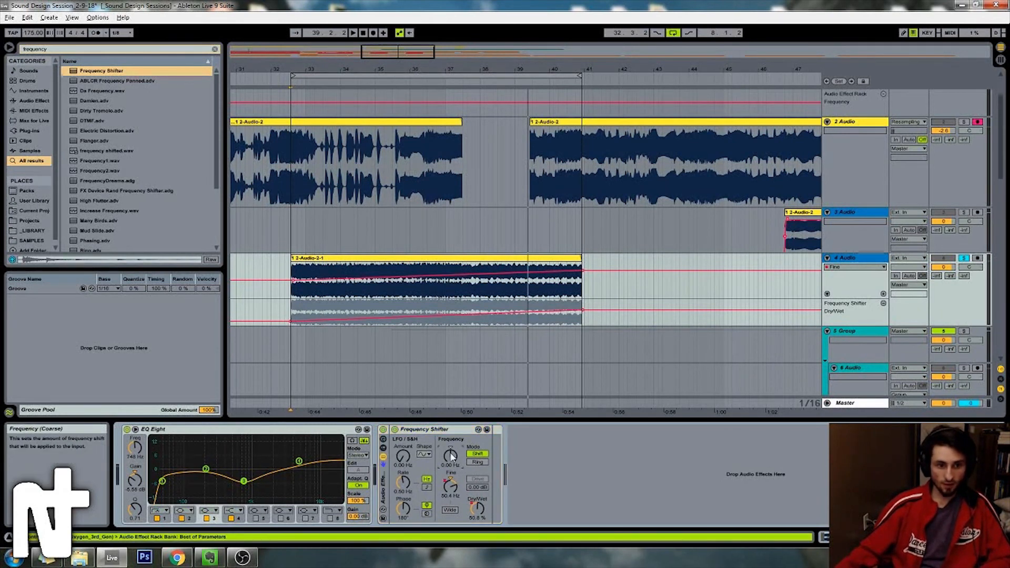
{"action": "right_click", "coordinate": [451, 456]}
{"action": "left_click", "coordinate": [477, 392]}
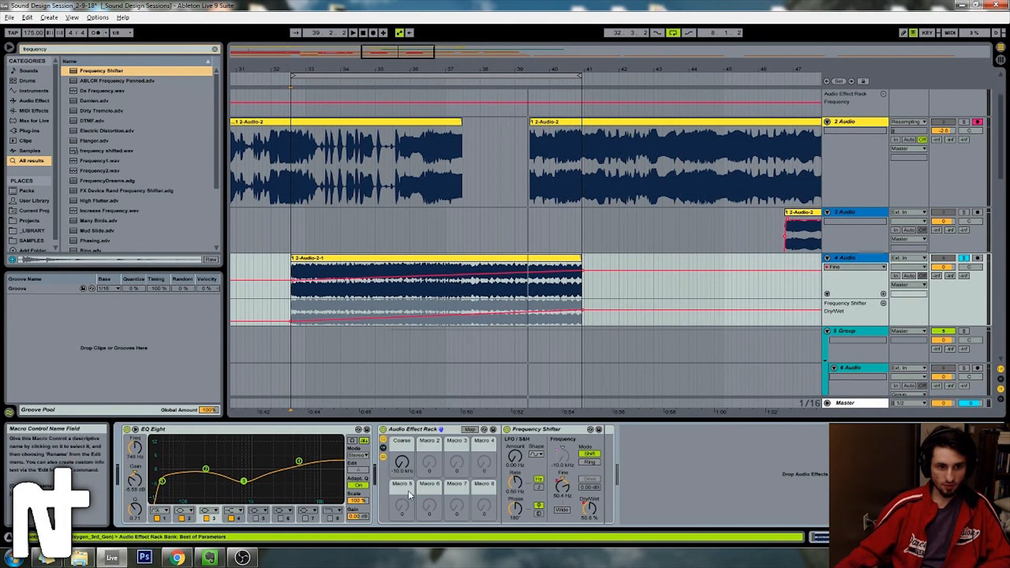
Step: Limit the Coarse macro mapping to a range of 0 Hz to 1 kHz and finish mapping
{"action": "left_click", "coordinate": [470, 429]}
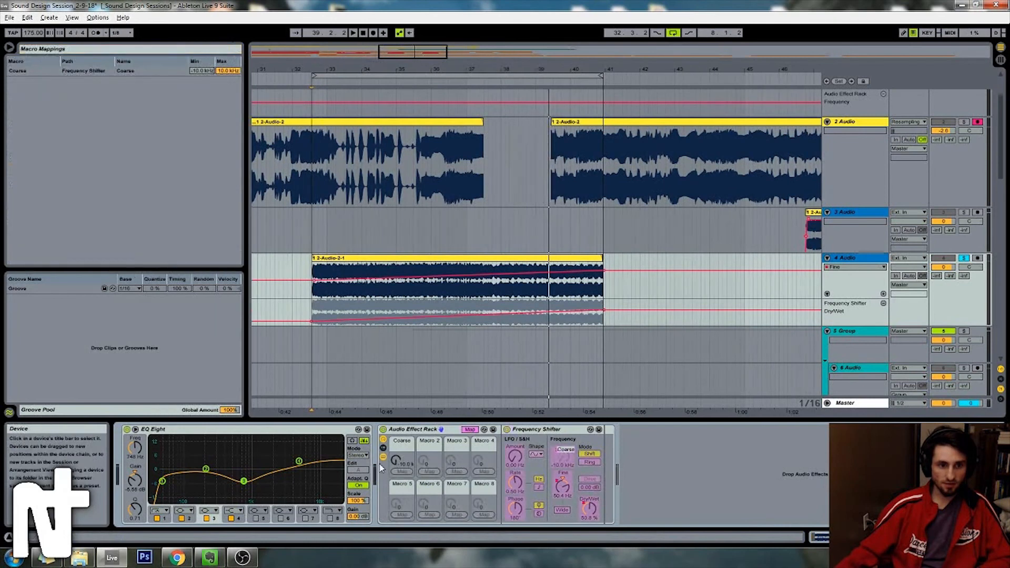
{"action": "left_click", "coordinate": [210, 71]}
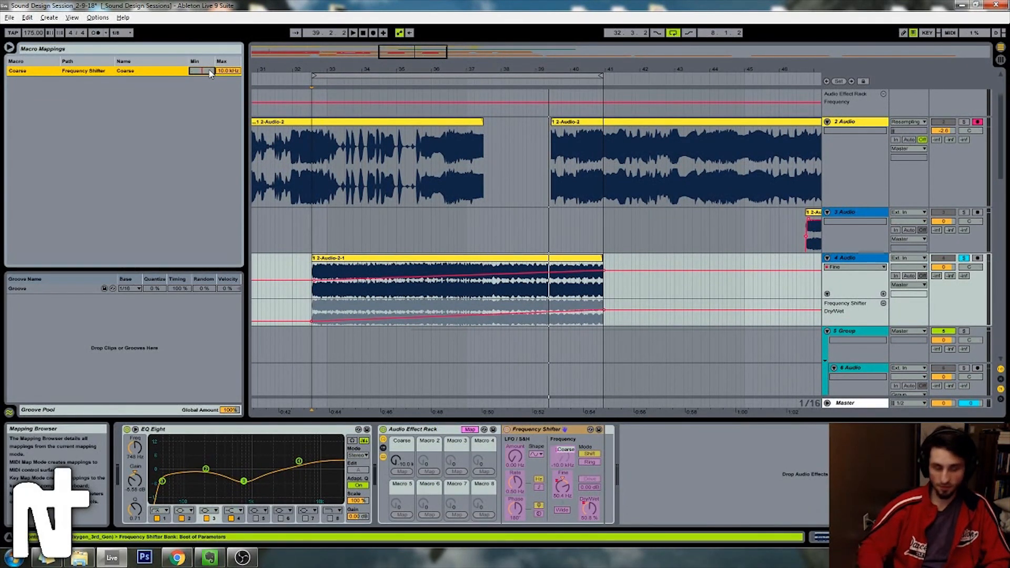
{"action": "left_click", "coordinate": [235, 71]}
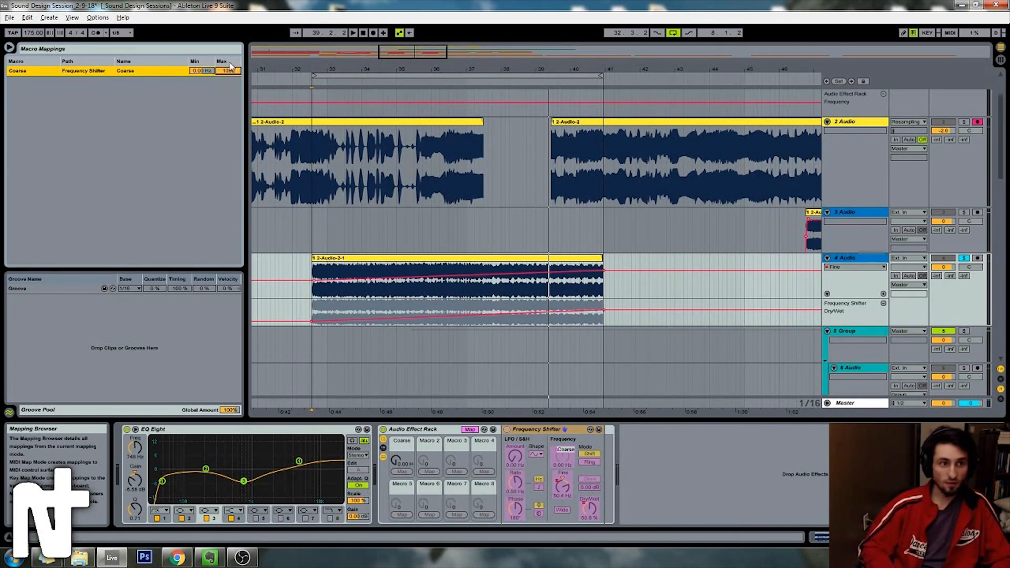
{"action": "key", "text": "space"}
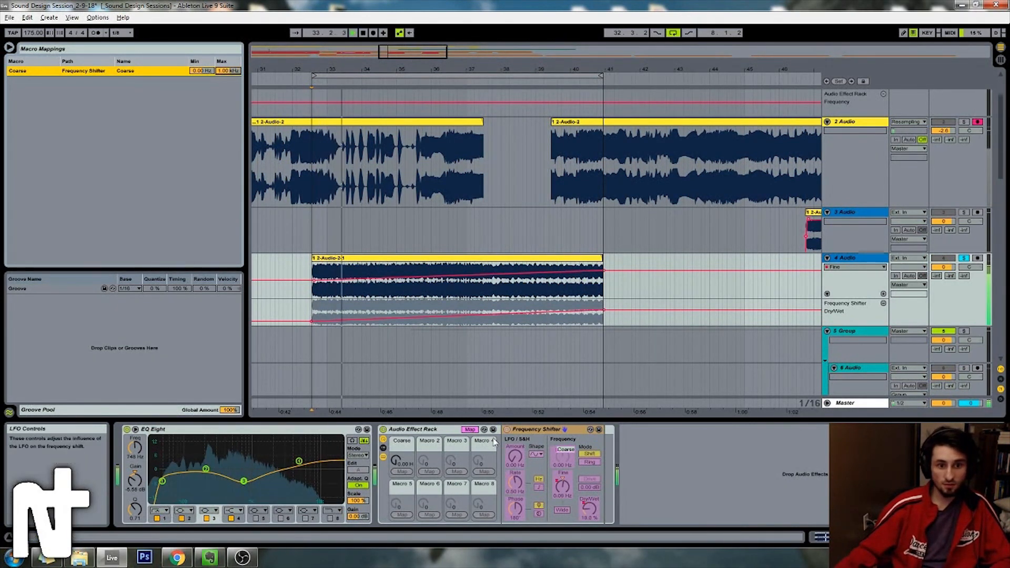
{"action": "left_click", "coordinate": [468, 430]}
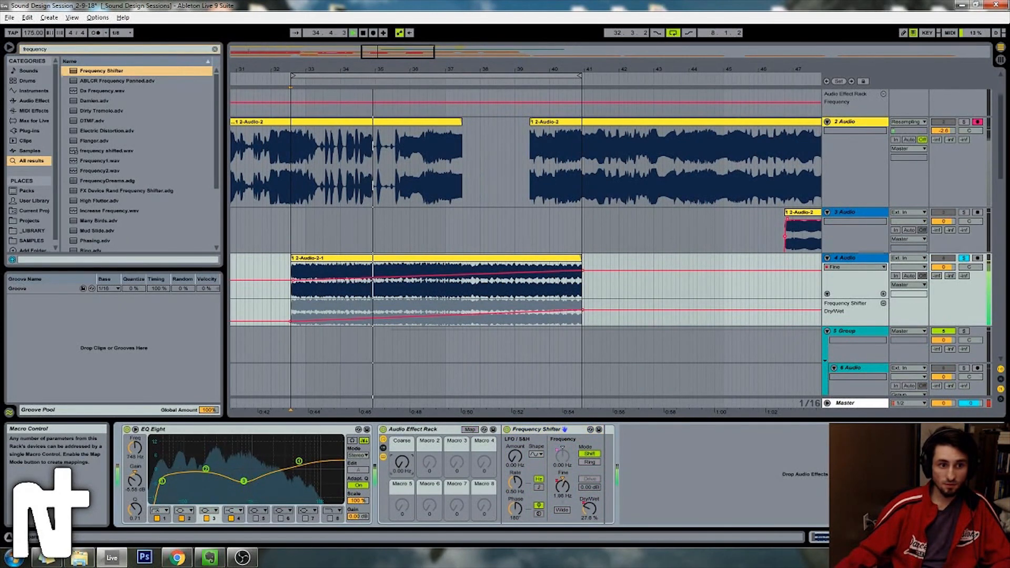
Step: Add an automation lane for the rack's Coarse macro and draw a curved rise from the clip's start to its end
{"action": "right_click", "coordinate": [402, 463]}
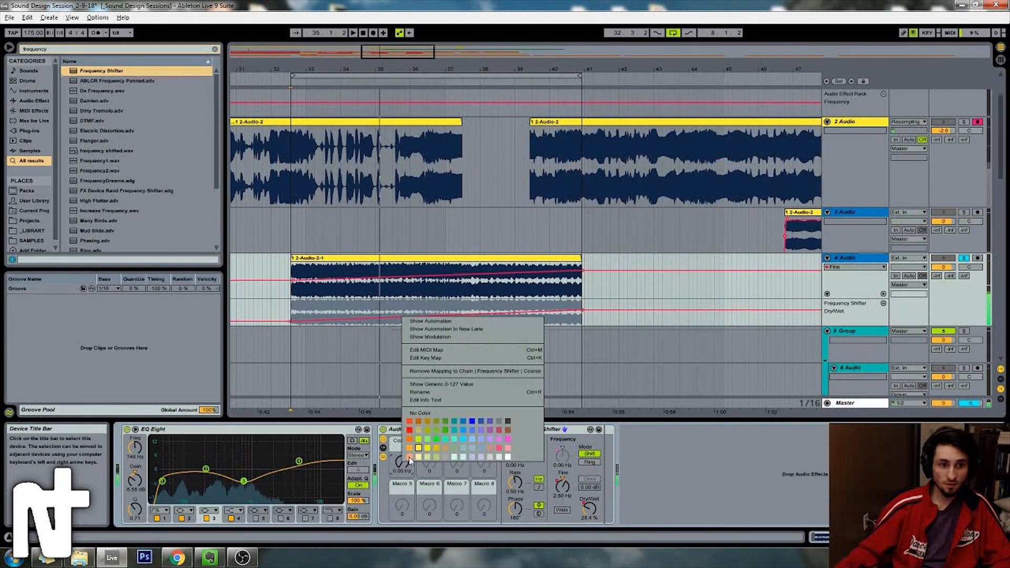
{"action": "left_click", "coordinate": [431, 331]}
{"action": "left_click", "coordinate": [291, 327]}
{"action": "key", "text": "space"}
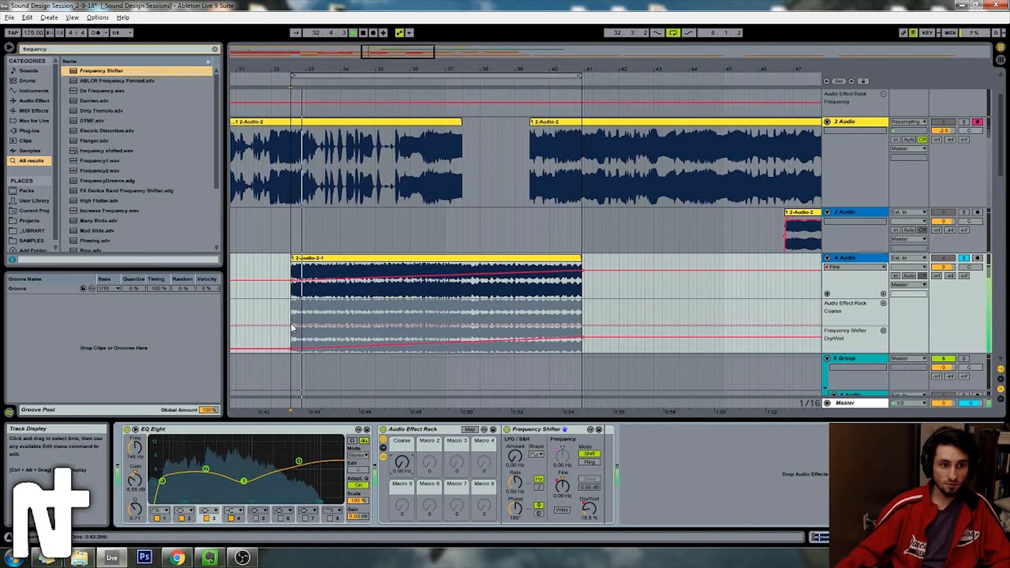
{"action": "mouse_move", "coordinate": [582, 326]}
{"action": "left_mouse_down"}
{"action": "mouse_move", "coordinate": [582, 299]}
{"action": "mouse_move", "coordinate": [577, 321]}
{"action": "left_mouse_up"}
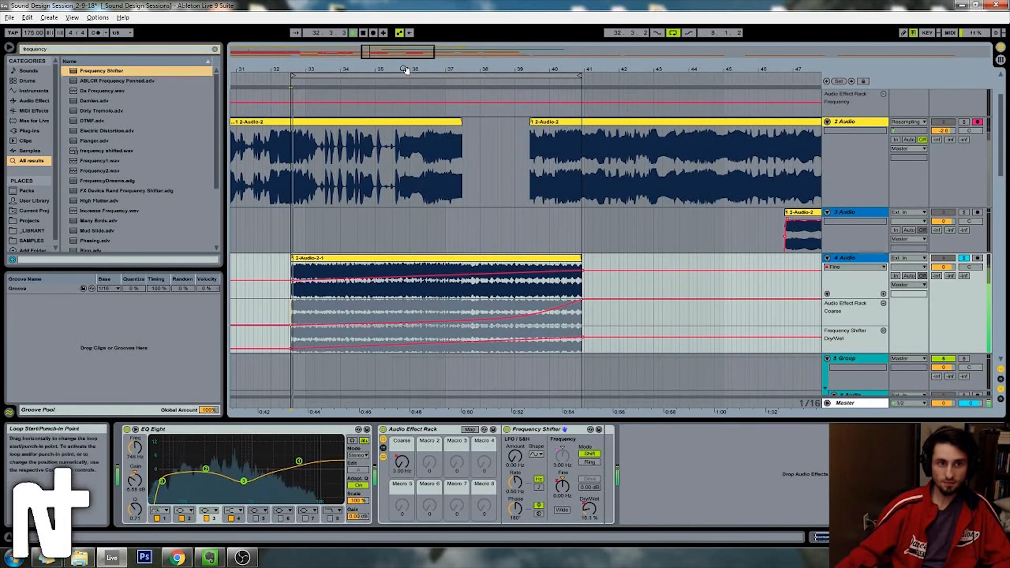
{"action": "left_click_drag", "start_coordinate": [429, 323], "coordinate": [430, 319]}
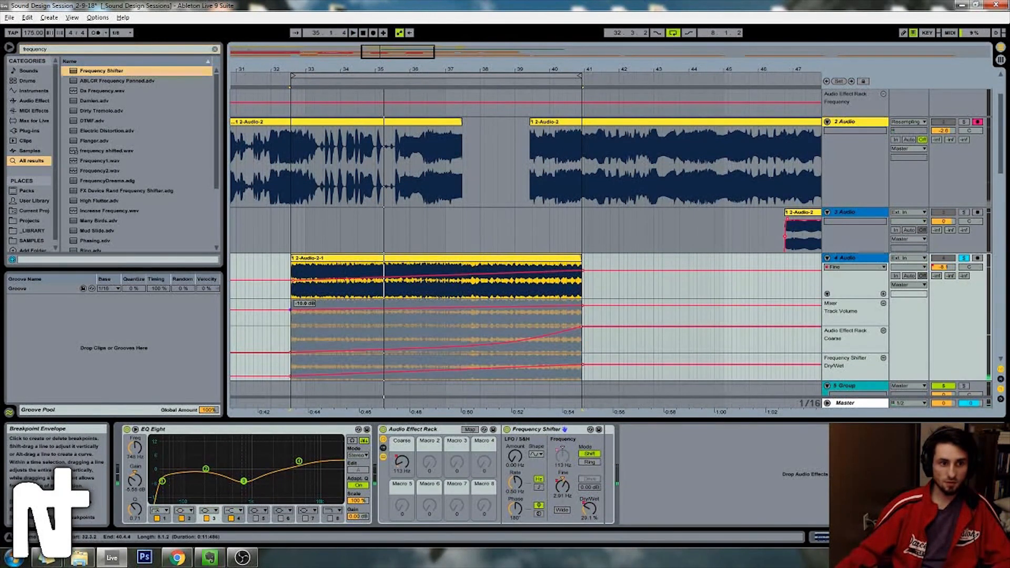
Step: Adjust the start of the Track Volume ramp on 4 Audio and play the looping clip to check the rise
{"action": "key", "text": "space"}
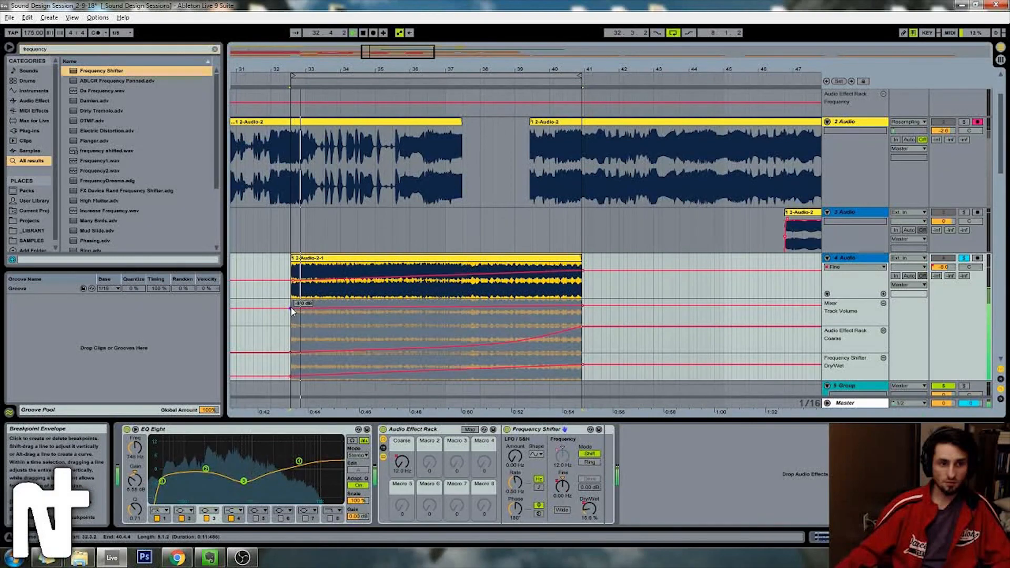
{"action": "left_click", "coordinate": [492, 83]}
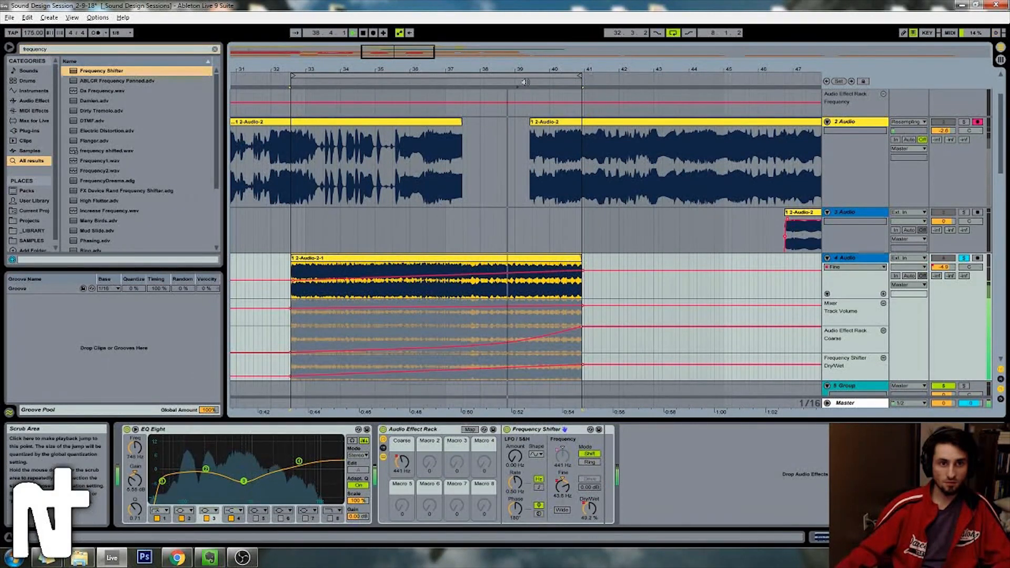
{"action": "key", "text": "space"}
{"action": "mouse_move", "coordinate": [401, 56]}
{"action": "left_mouse_down"}
{"action": "mouse_move", "coordinate": [401, 15]}
{"action": "mouse_move", "coordinate": [401, 45]}
{"action": "left_mouse_up"}
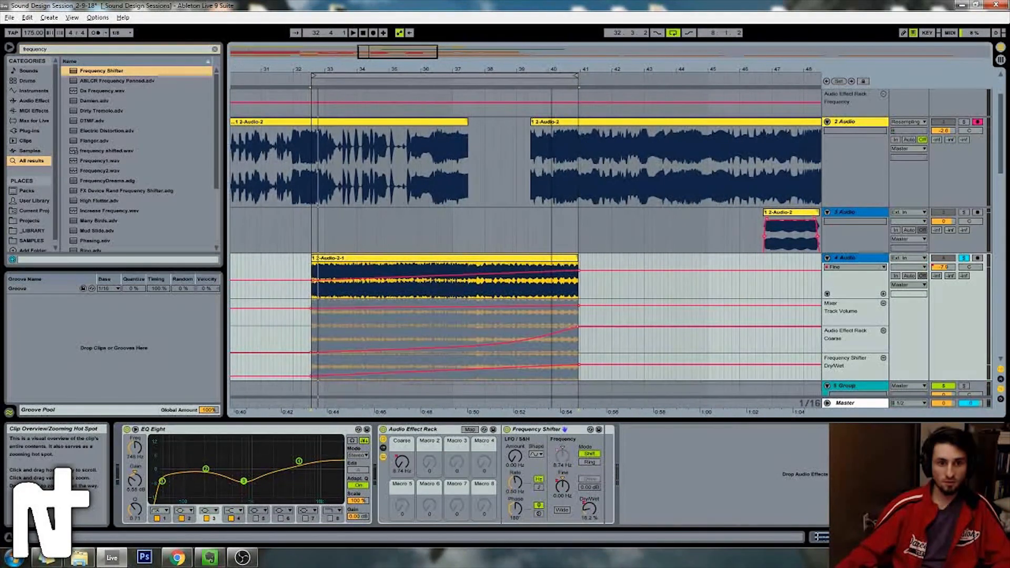
Step: Search the browser for "band" and add the BANDPASSER 7.5k rack after the Frequency Shifter on 4 Audio
{"action": "left_click", "coordinate": [59, 49]}
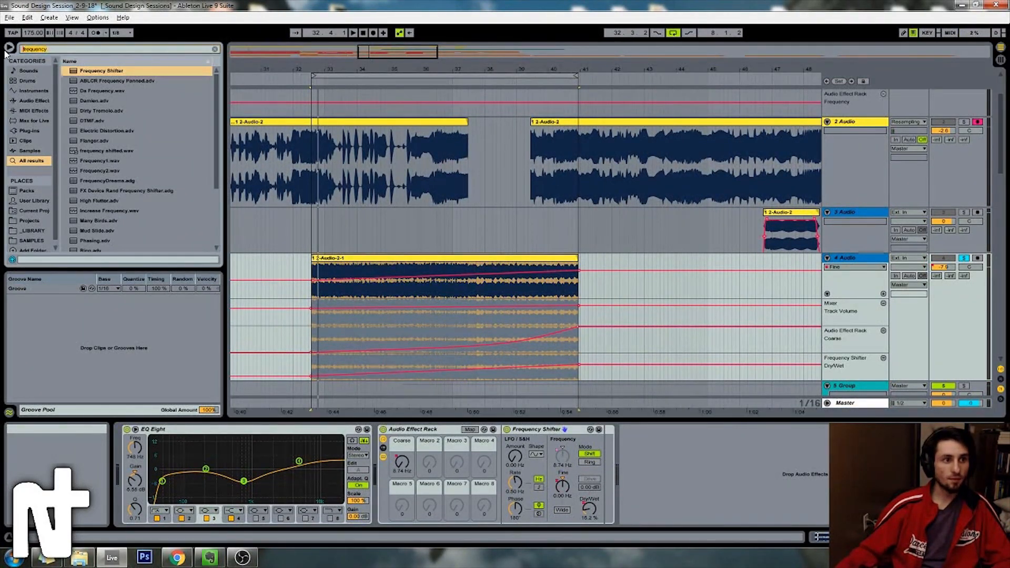
{"action": "type", "text": "band"}
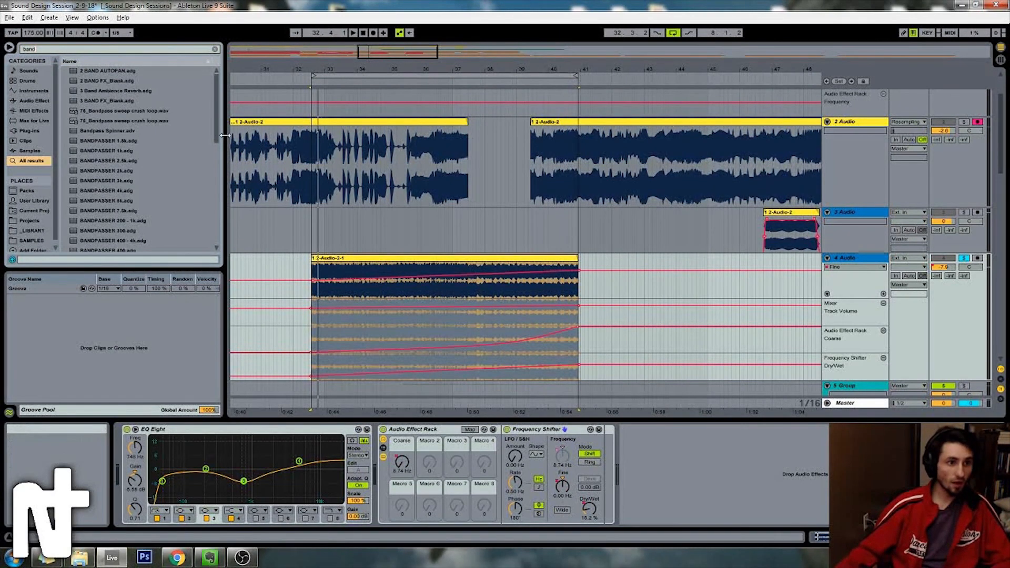
{"action": "left_click_drag", "start_coordinate": [219, 133], "coordinate": [219, 152]}
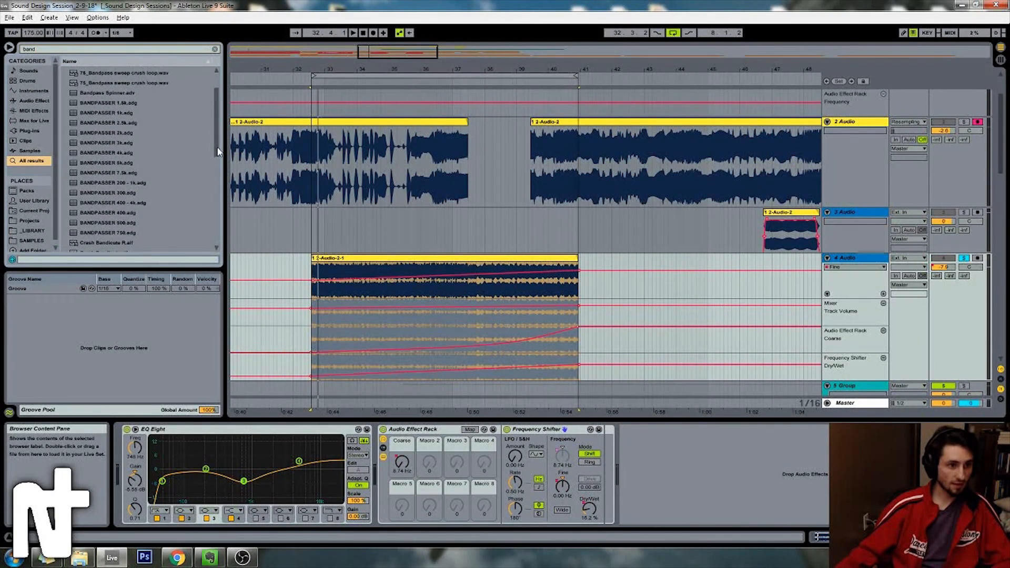
{"action": "left_click", "coordinate": [103, 235]}
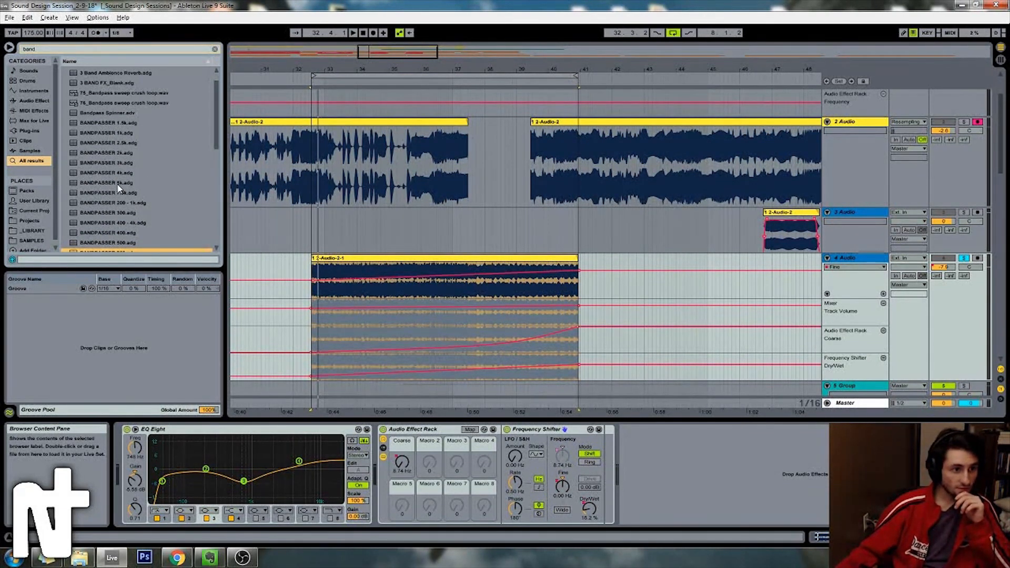
{"action": "left_click_drag", "start_coordinate": [101, 193], "coordinate": [511, 364]}
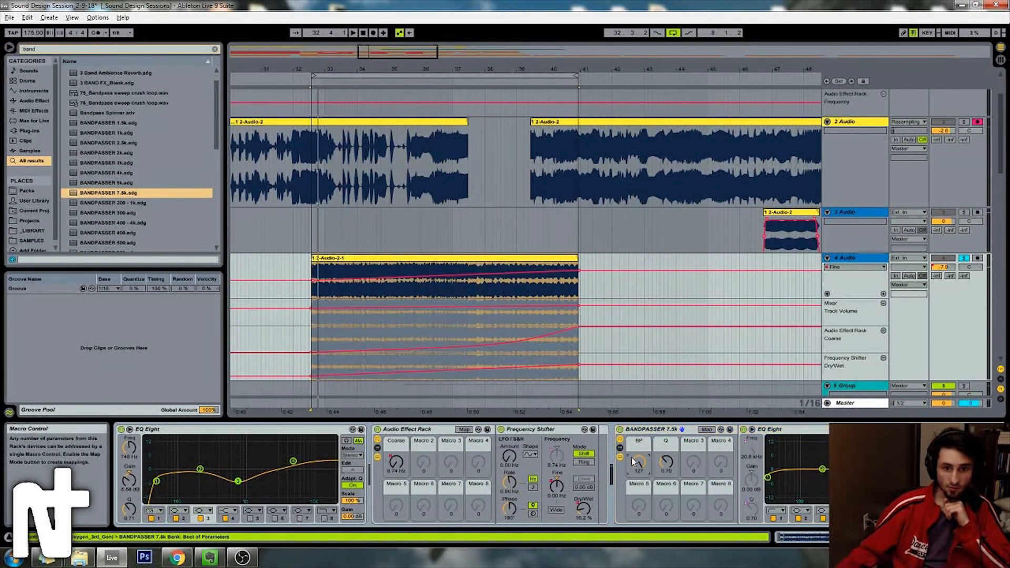
Step: Try BANDPASSER 7.5k's BP macro near its minimum, return it to 127 and play the loop briefly
{"action": "left_click_drag", "start_coordinate": [638, 463], "coordinate": [638, 529]}
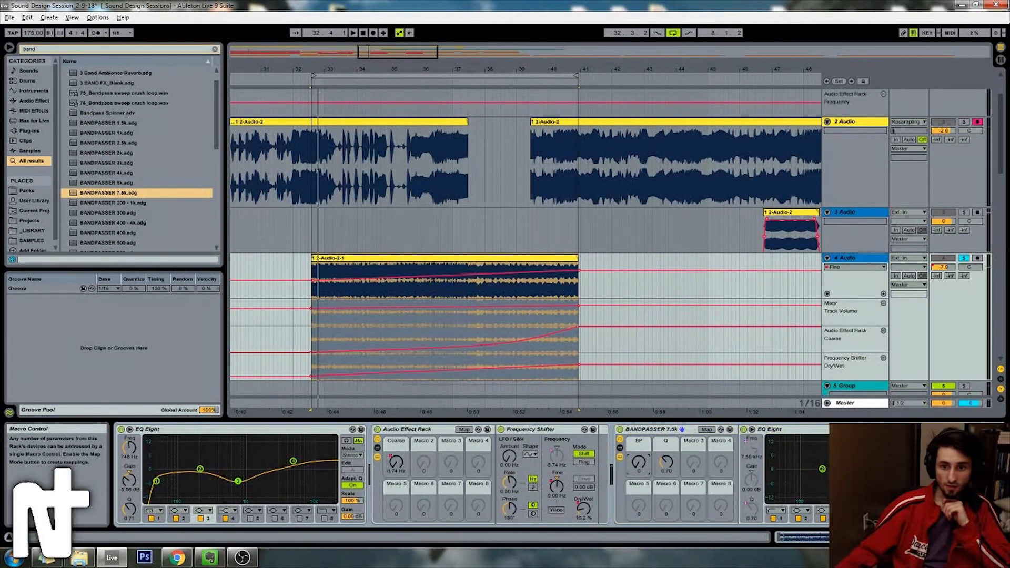
{"action": "left_click_drag", "start_coordinate": [638, 463], "coordinate": [638, 437]}
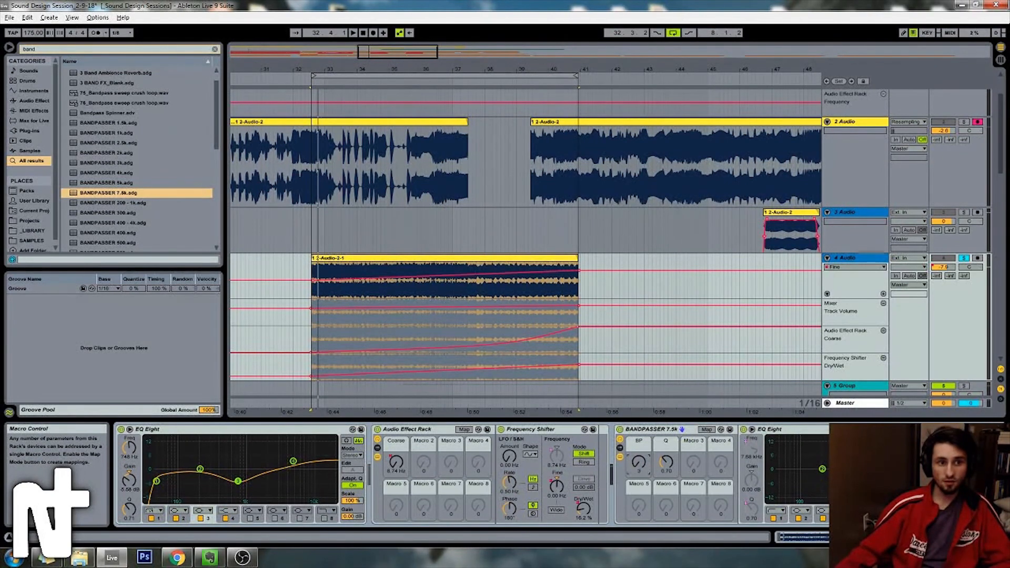
{"action": "key", "text": "space"}
{"action": "scroll", "coordinate": [372, 323], "scroll_direction": "down", "scroll_amount": 1}
{"action": "key", "text": "space"}
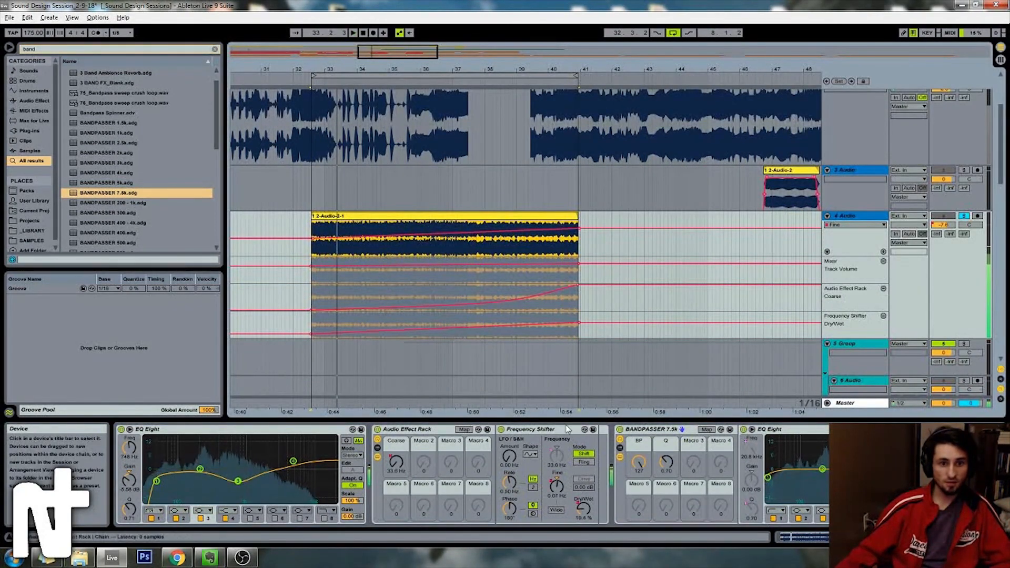
Step: Add a BANDPASSER 7.5k BP automation lane and draw a fall that is gentle at first and steeper near the clip's end
{"action": "right_click", "coordinate": [638, 461]}
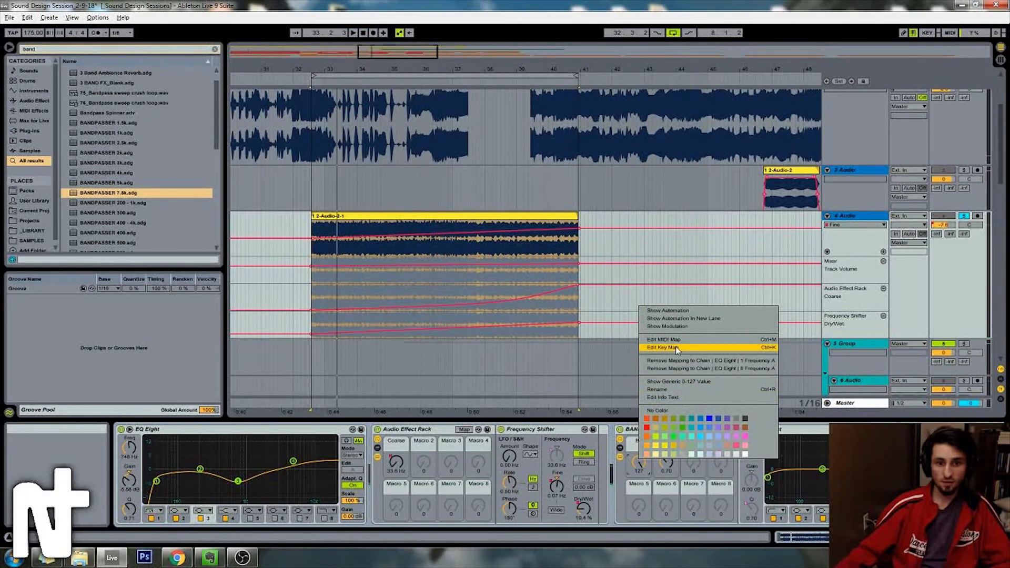
{"action": "left_click", "coordinate": [671, 320]}
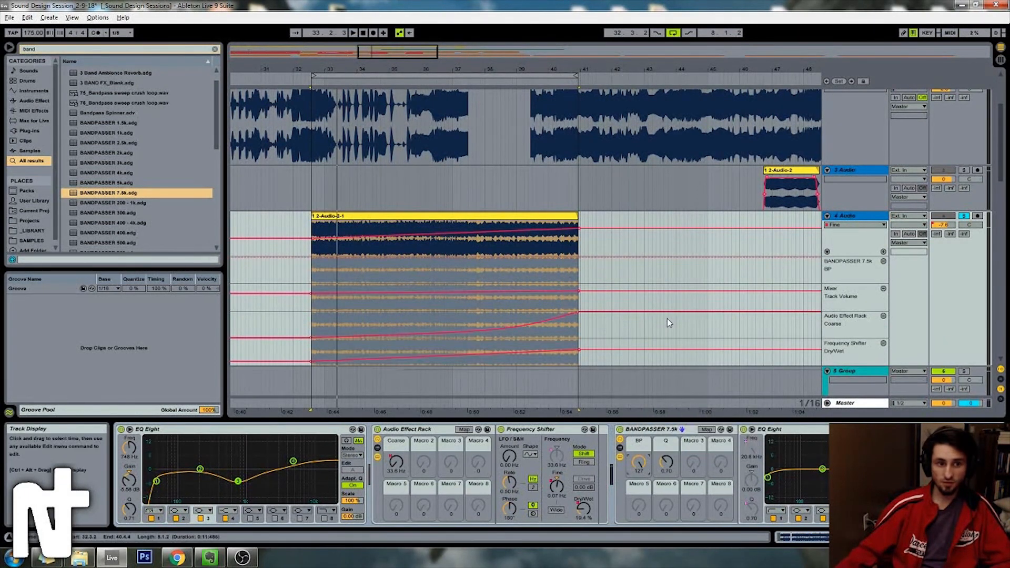
{"action": "key", "text": "space"}
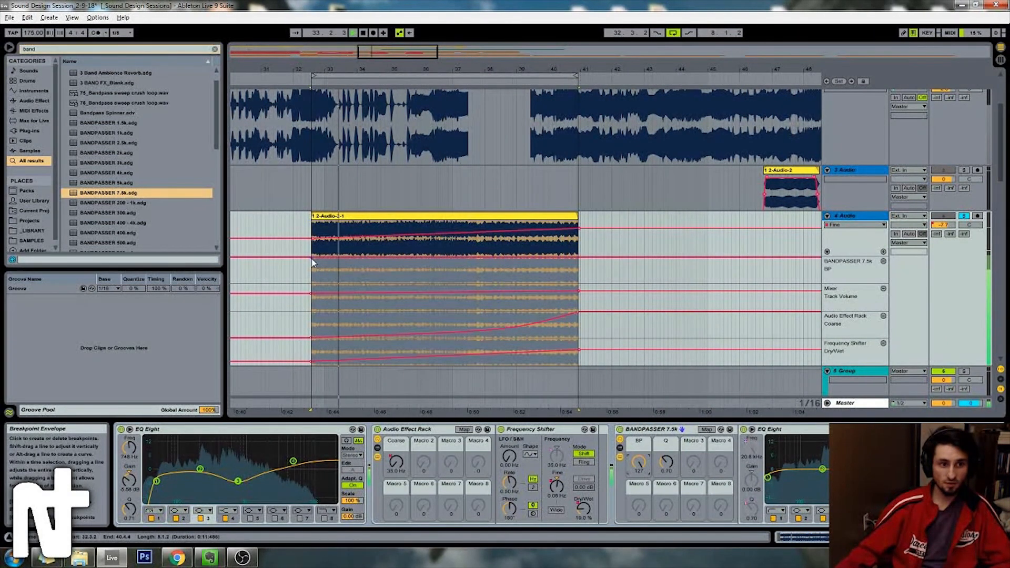
{"action": "left_click", "coordinate": [313, 258]}
{"action": "left_click_drag", "start_coordinate": [468, 257], "coordinate": [575, 283]}
{"action": "left_click_drag", "start_coordinate": [477, 261], "coordinate": [480, 263]}
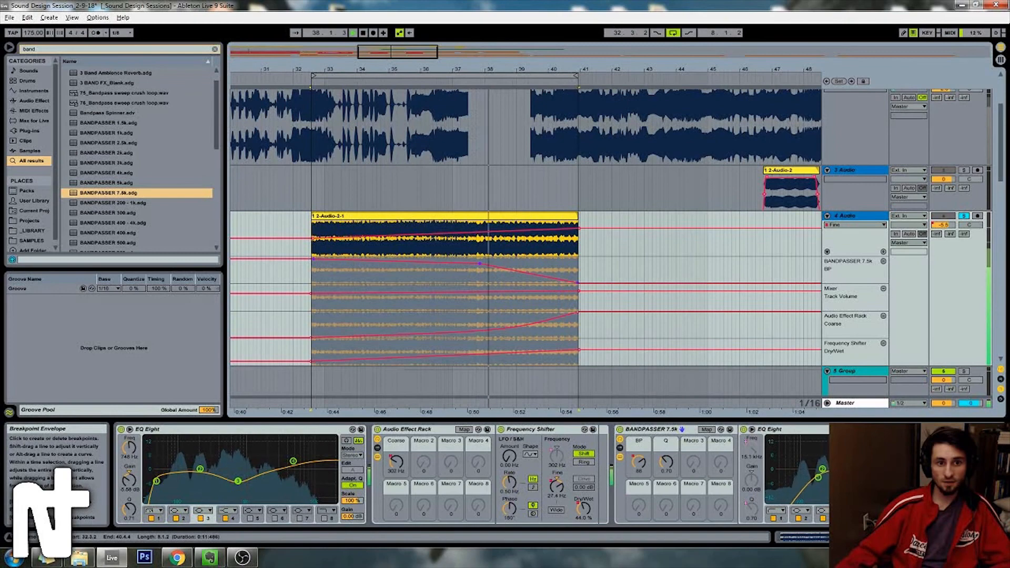
Step: Raise the end of the BP automation curve so the fall is shallower, and play the loop to check it
{"action": "left_click", "coordinate": [612, 270]}
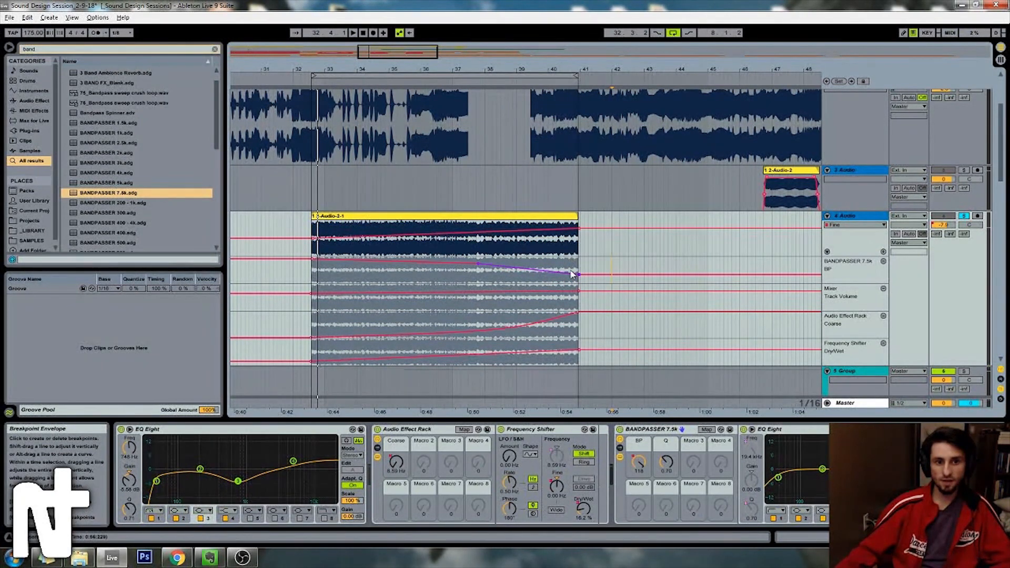
{"action": "left_click", "coordinate": [521, 83]}
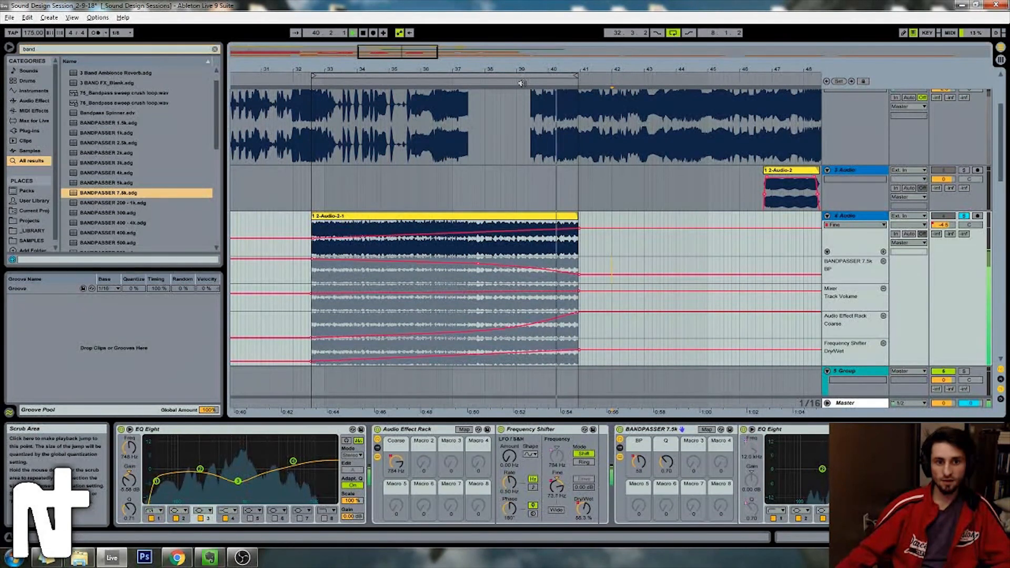
{"action": "key", "text": "space"}
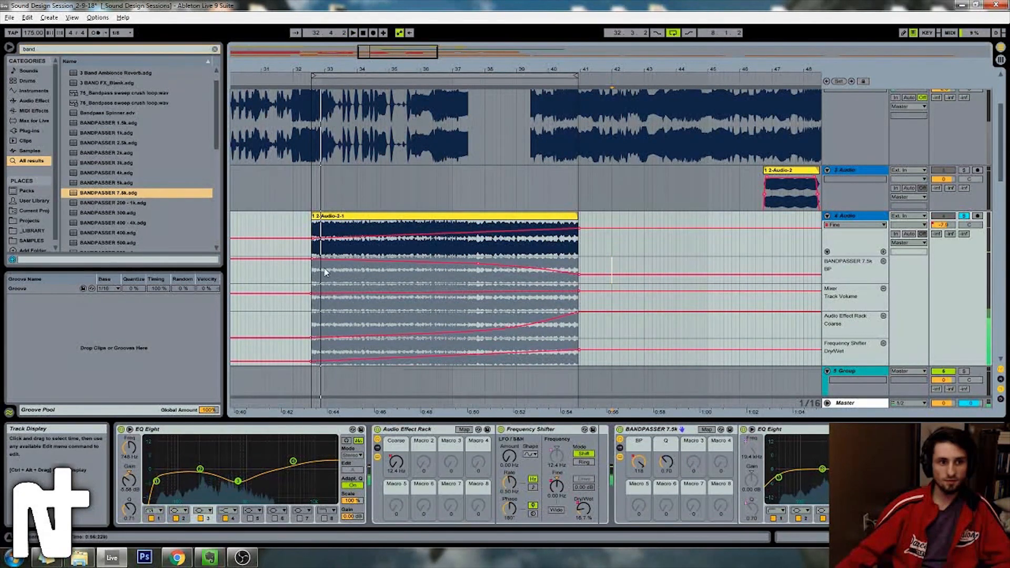
Step: Export the looped riser section as a Windows Wave file named TensionRiser_FX in the Sound Design Sessions folder
{"action": "left_click", "coordinate": [522, 225]}
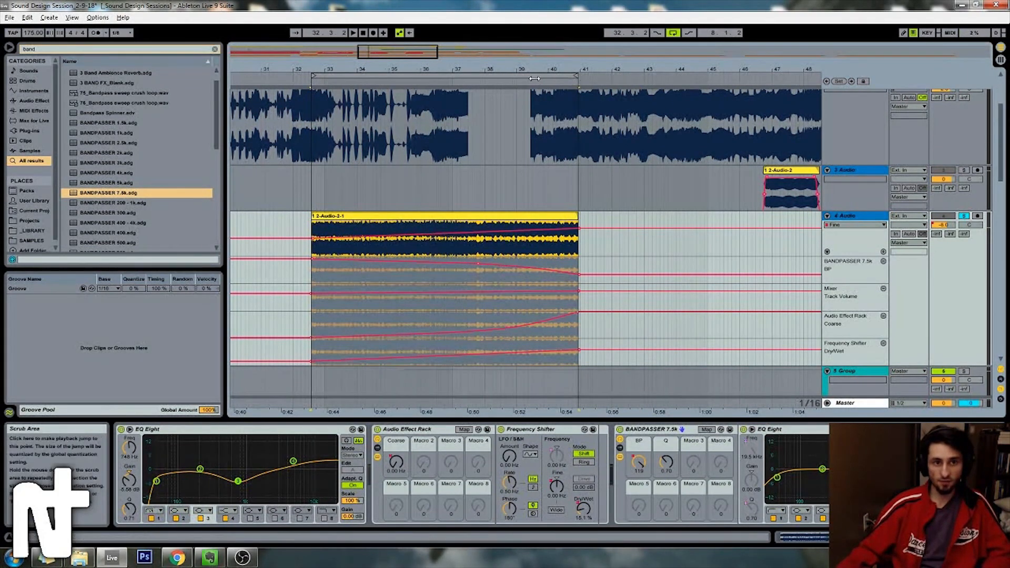
{"action": "left_click", "coordinate": [535, 78]}
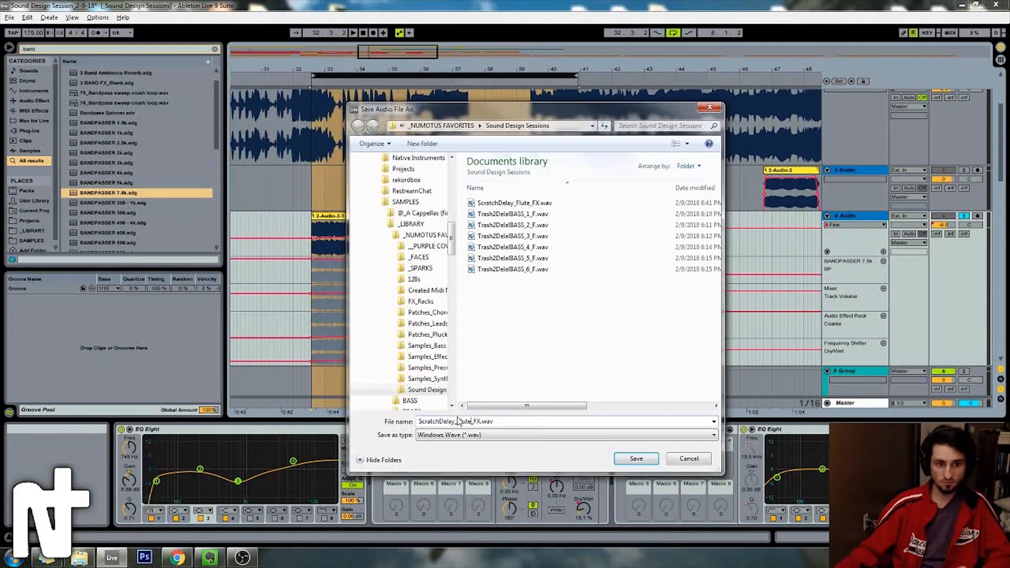
{"action": "type", "text": "TensionRiser_FX"}
{"action": "left_click", "coordinate": [636, 459]}
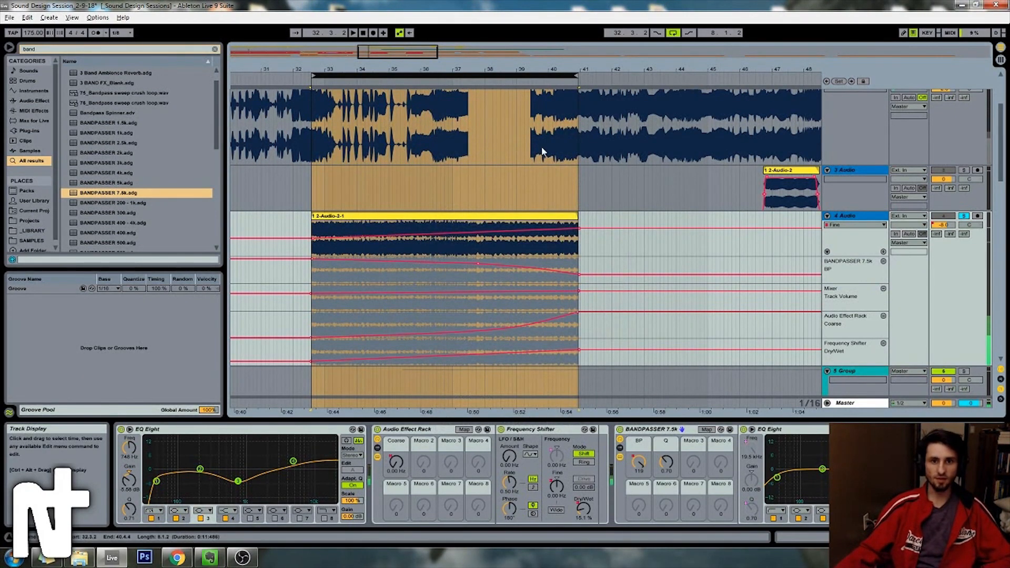
{"action": "left_click_drag", "start_coordinate": [423, 67], "coordinate": [250, 69]}
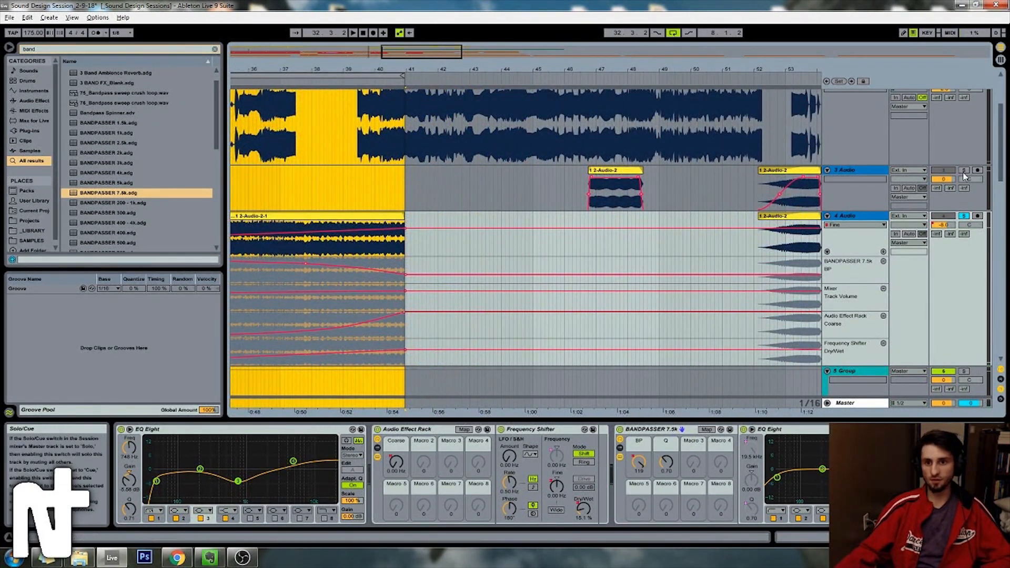
Step: Audition the clip near bar 46 on 3 Audio and export it as a Windows Wave file named GranularFlute_Space_FX
{"action": "left_click", "coordinate": [586, 78]}
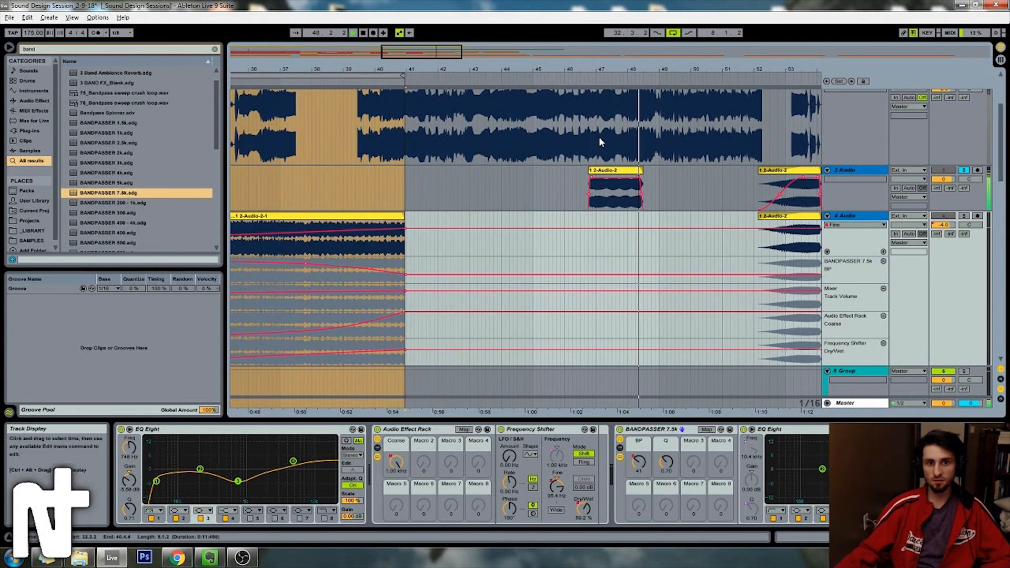
{"action": "key", "text": "space"}
{"action": "left_click", "coordinate": [600, 174]}
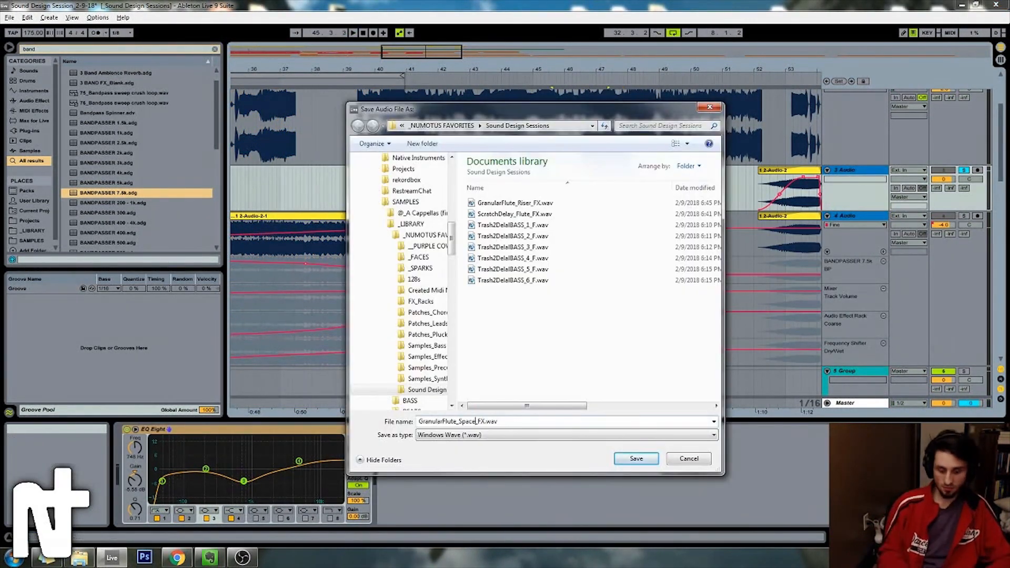
{"action": "key", "text": "Return"}
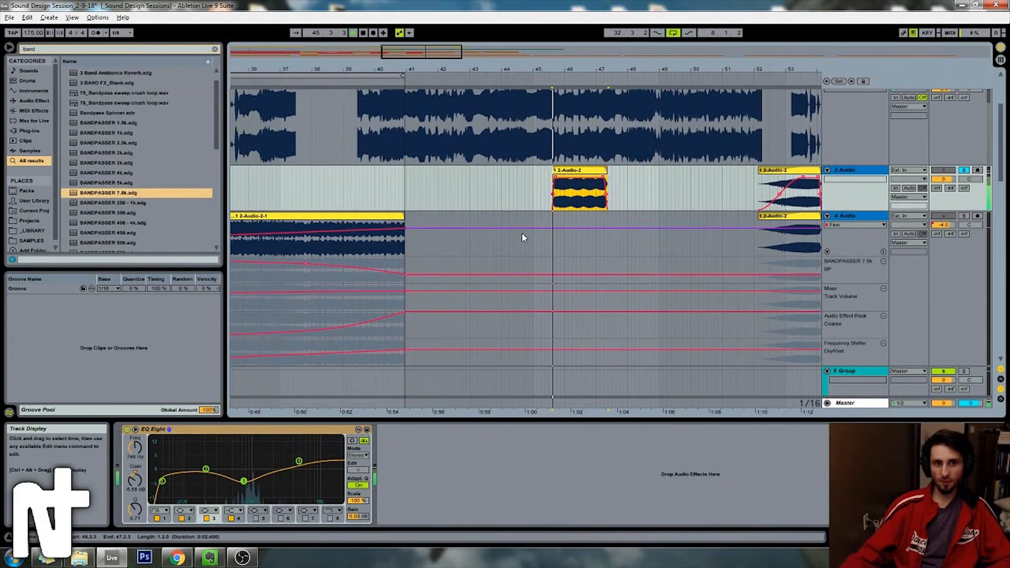
Step: Play the riser clip at bar 52 on 3 Audio, move it onto 4 Audio starting at bar 52, and play it there
{"action": "mouse_move", "coordinate": [442, 51]}
{"action": "left_mouse_down"}
{"action": "mouse_move", "coordinate": [476, 51]}
{"action": "mouse_move", "coordinate": [434, 62]}
{"action": "mouse_move", "coordinate": [467, 50]}
{"action": "mouse_move", "coordinate": [437, 52]}
{"action": "left_mouse_up"}
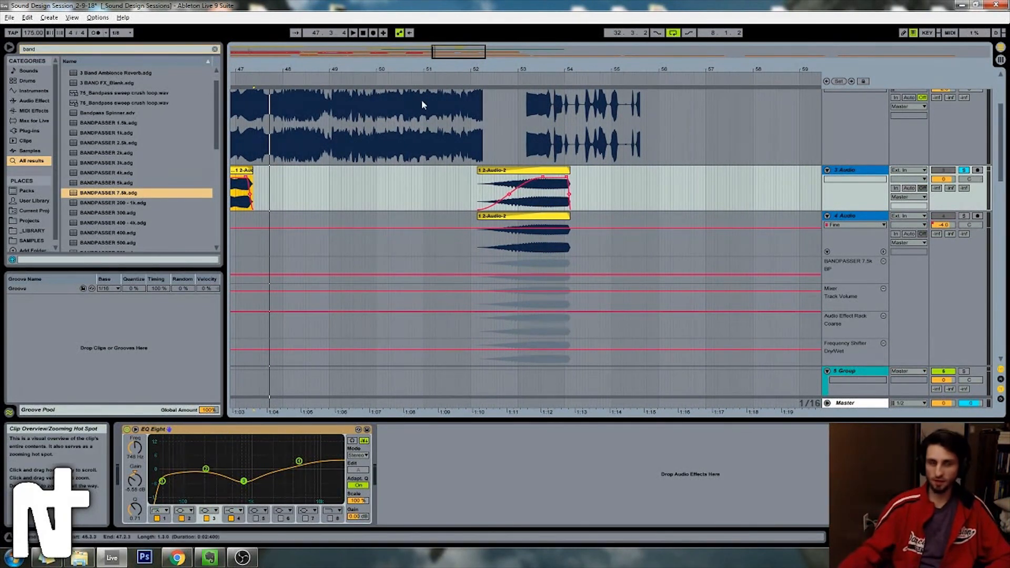
{"action": "left_click", "coordinate": [467, 77]}
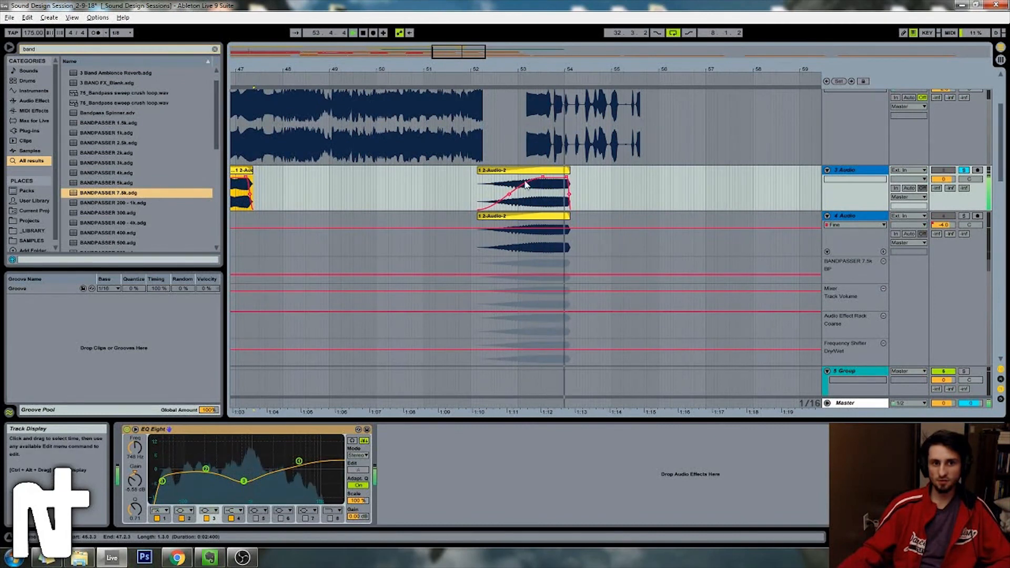
{"action": "scroll", "coordinate": [549, 182], "scroll_direction": "down", "scroll_amount": 1}
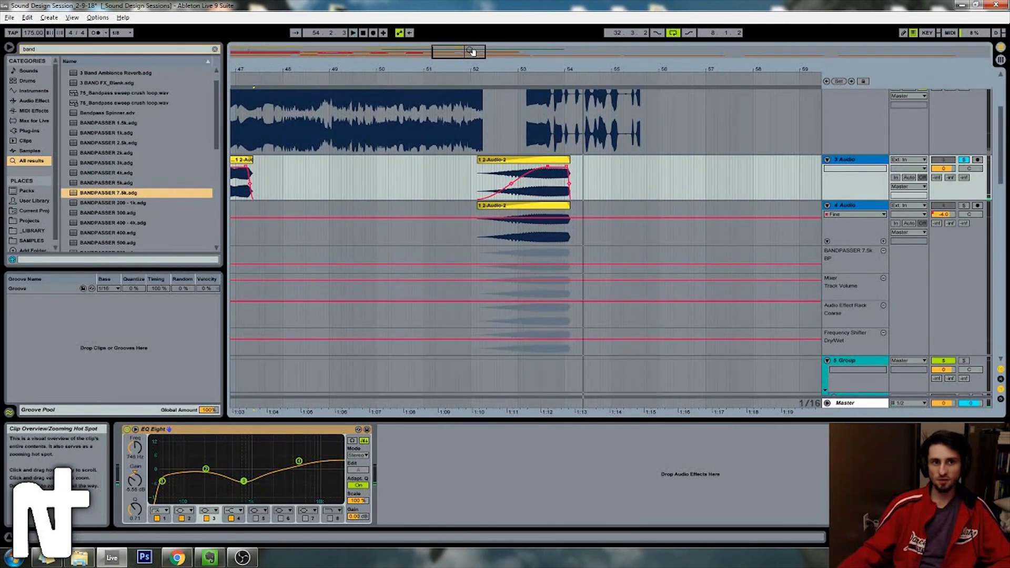
{"action": "left_click_drag", "start_coordinate": [474, 51], "coordinate": [472, 30]}
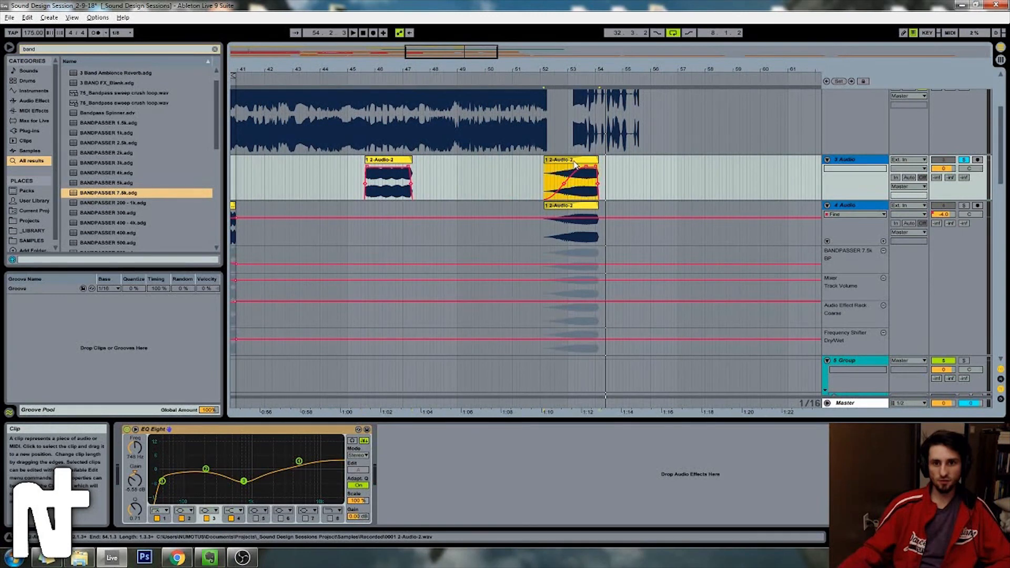
{"action": "left_click", "coordinate": [570, 213]}
{"action": "left_click_drag", "start_coordinate": [571, 215], "coordinate": [571, 214]}
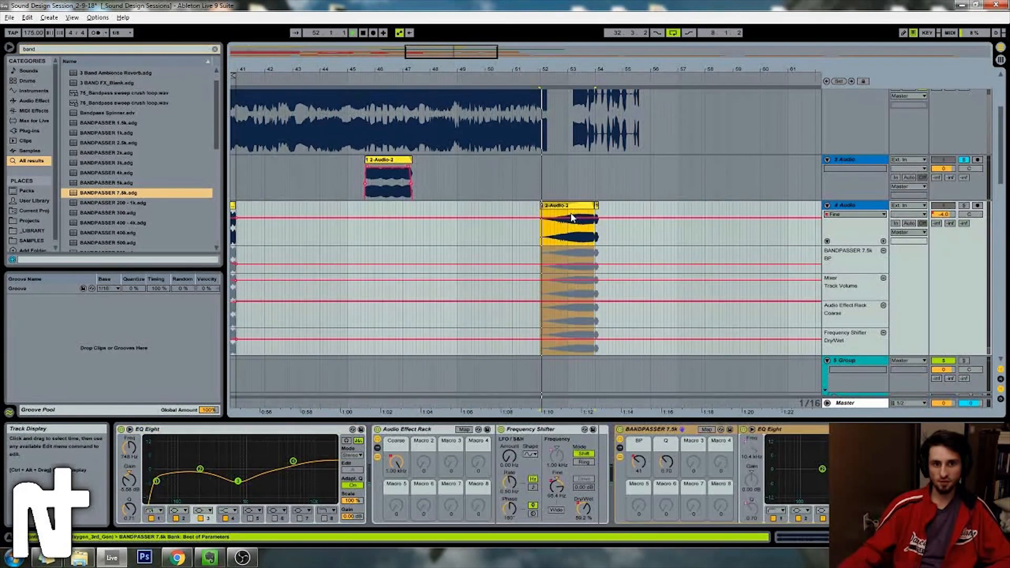
{"action": "key", "text": "space"}
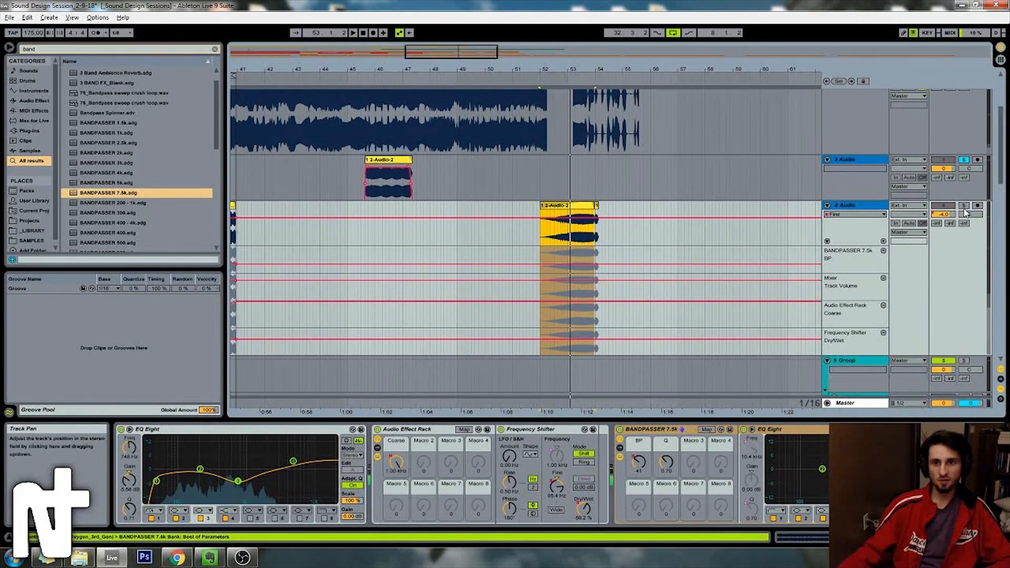
Step: Raise the BP automation near bar 54, delete the leftover sliver behind the moved clip and extend the clip to 54.2.1
{"action": "scroll", "coordinate": [586, 237], "scroll_direction": "down", "scroll_amount": 2}
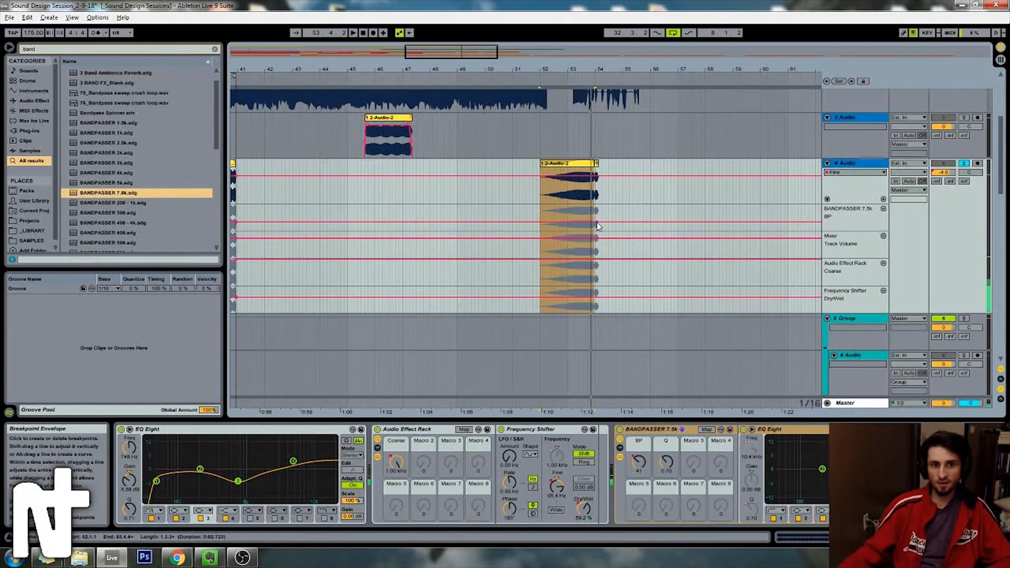
{"action": "left_click_drag", "start_coordinate": [596, 222], "coordinate": [595, 215]}
{"action": "left_click", "coordinate": [595, 163]}
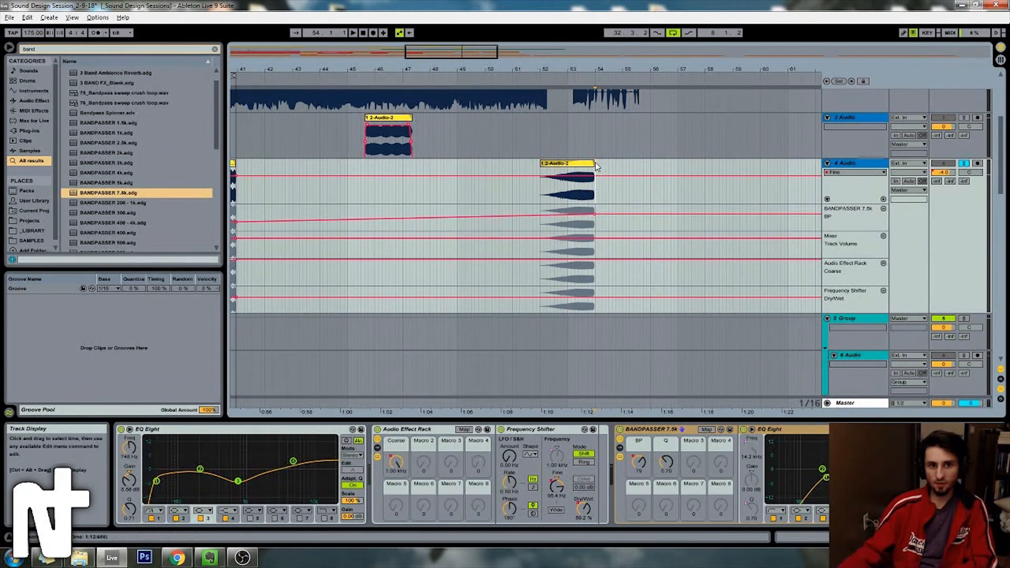
{"action": "mouse_move", "coordinate": [594, 163]}
{"action": "left_mouse_down"}
{"action": "mouse_move", "coordinate": [611, 163]}
{"action": "mouse_move", "coordinate": [602, 163]}
{"action": "left_mouse_up"}
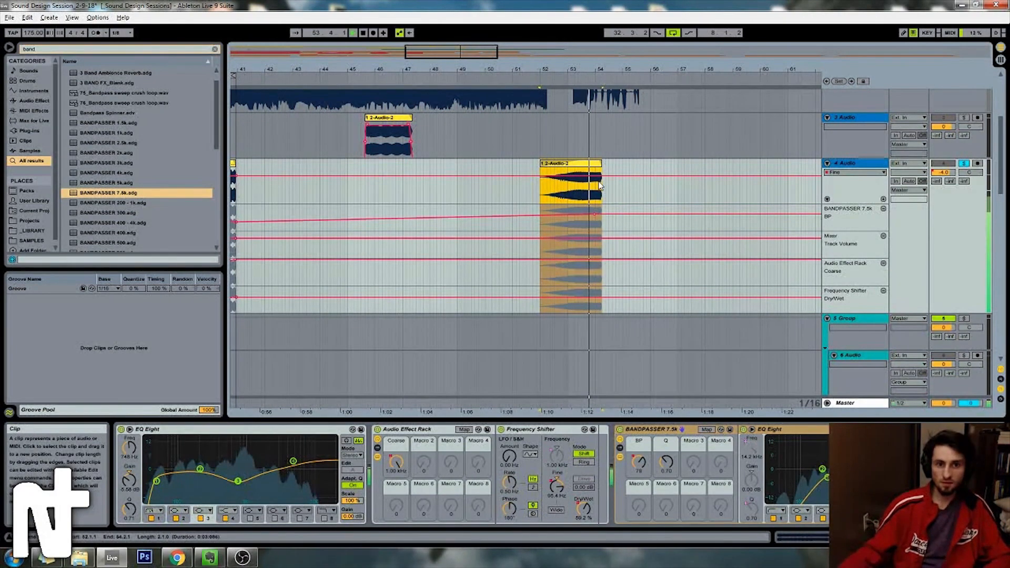
Step: Give the 4 Audio riser a long fade-in and draw a mid-clip BP dip with rising Track Volume and Coarse automation
{"action": "left_click_drag", "start_coordinate": [601, 69], "coordinate": [601, 121]}
{"action": "left_click", "coordinate": [854, 172]}
{"action": "left_click_drag", "start_coordinate": [474, 170], "coordinate": [624, 170]}
{"action": "left_click_drag", "start_coordinate": [628, 204], "coordinate": [678, 210]}
{"action": "left_click_drag", "start_coordinate": [473, 238], "coordinate": [473, 258]}
{"action": "left_click_drag", "start_coordinate": [475, 259], "coordinate": [475, 284]}
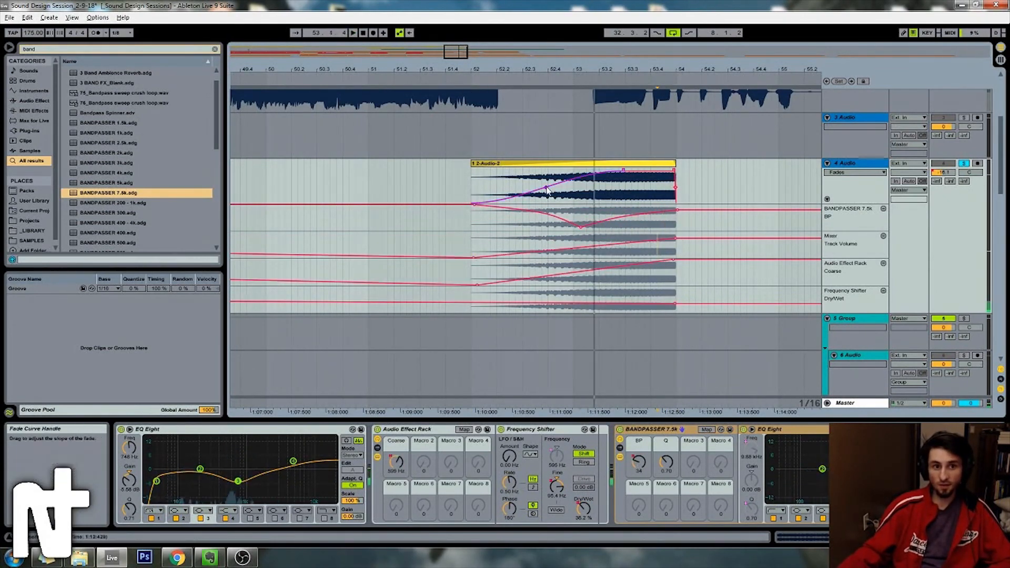
Step: Reshape the riser's fade-in so it rises earlier, and make the BP automation dip shallower
{"action": "key", "text": "space"}
{"action": "left_click_drag", "start_coordinate": [554, 69], "coordinate": [554, 42]}
{"action": "left_click_drag", "start_coordinate": [569, 207], "coordinate": [569, 218]}
Step: Loop the riser clip on 4 Audio from bar 52 to bar 54 and play the loop
{"action": "left_click", "coordinate": [571, 165]}
{"action": "key", "text": "ctrl+l"}
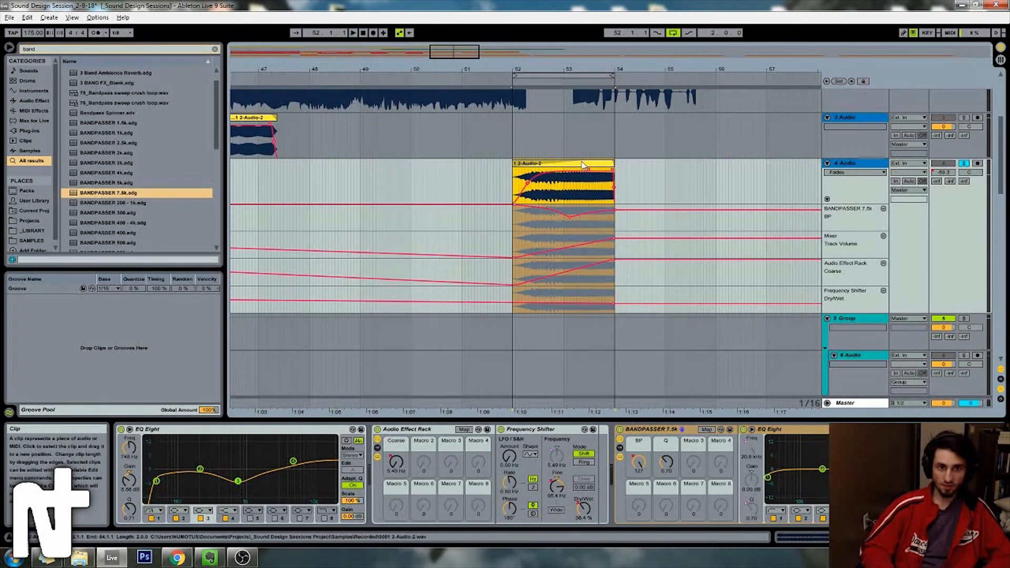
{"action": "key", "text": "space"}
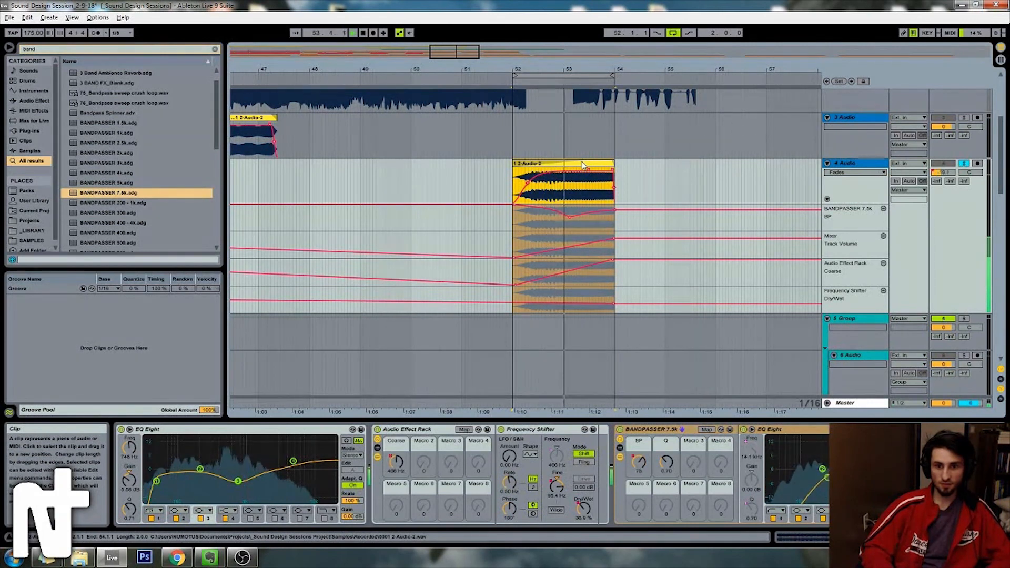
{"action": "key", "text": "space"}
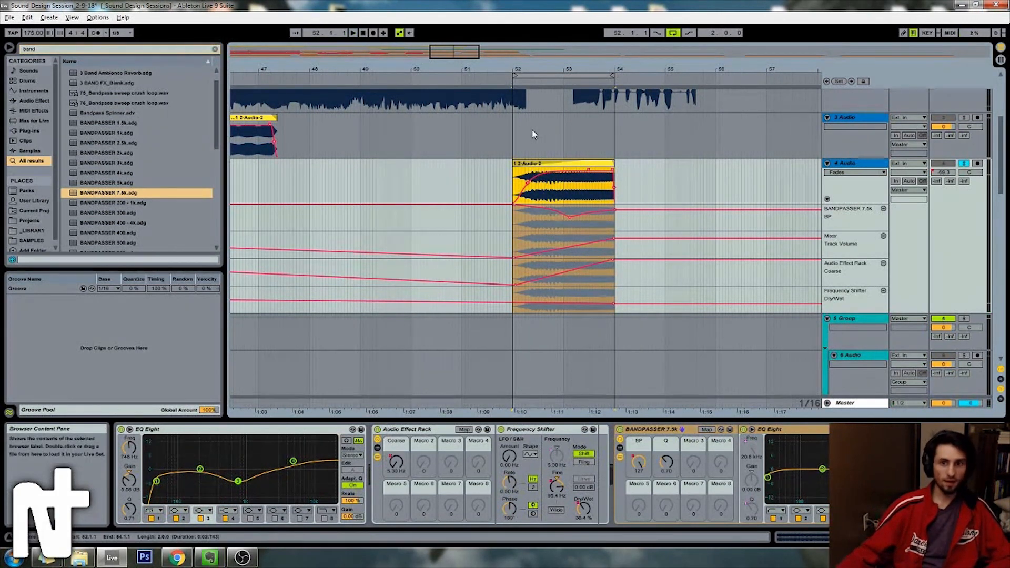
Step: Insert an audio track below 4 Audio and search the browser for "sweepng" in Samples, SAMPLES and All results
{"action": "left_click", "coordinate": [869, 165]}
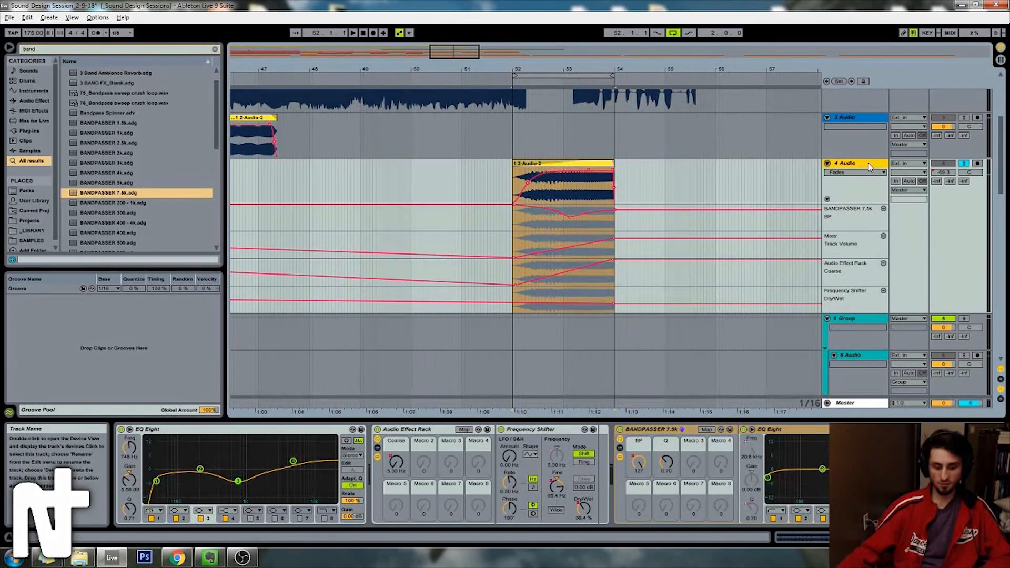
{"action": "key", "text": "ctrl+t"}
{"action": "left_click_drag", "start_coordinate": [39, 49], "coordinate": [4, 51]}
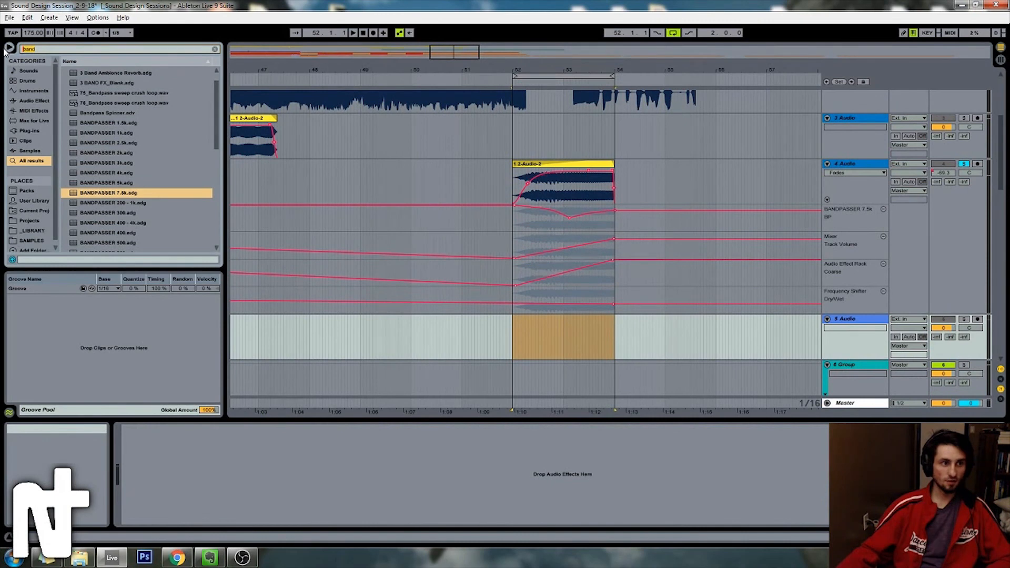
{"action": "key", "text": "BackSpace"}
{"action": "type", "text": "sweepng"}
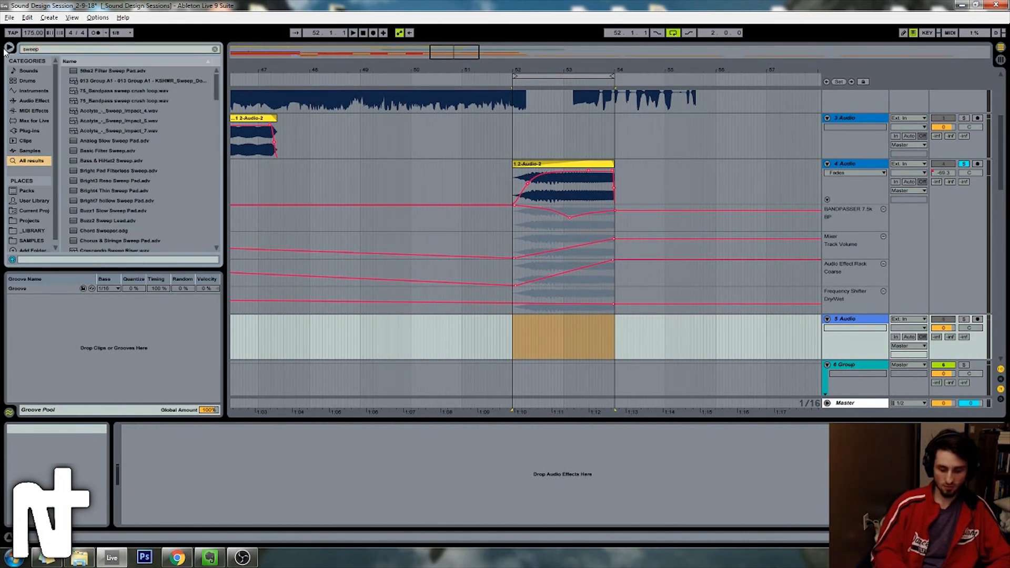
{"action": "left_click", "coordinate": [44, 152]}
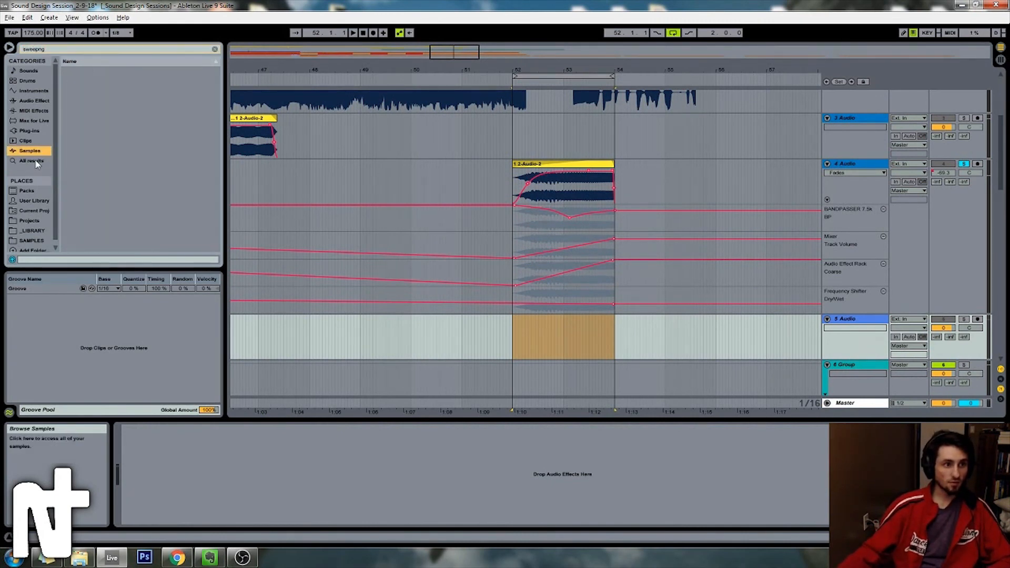
{"action": "left_click", "coordinate": [38, 241]}
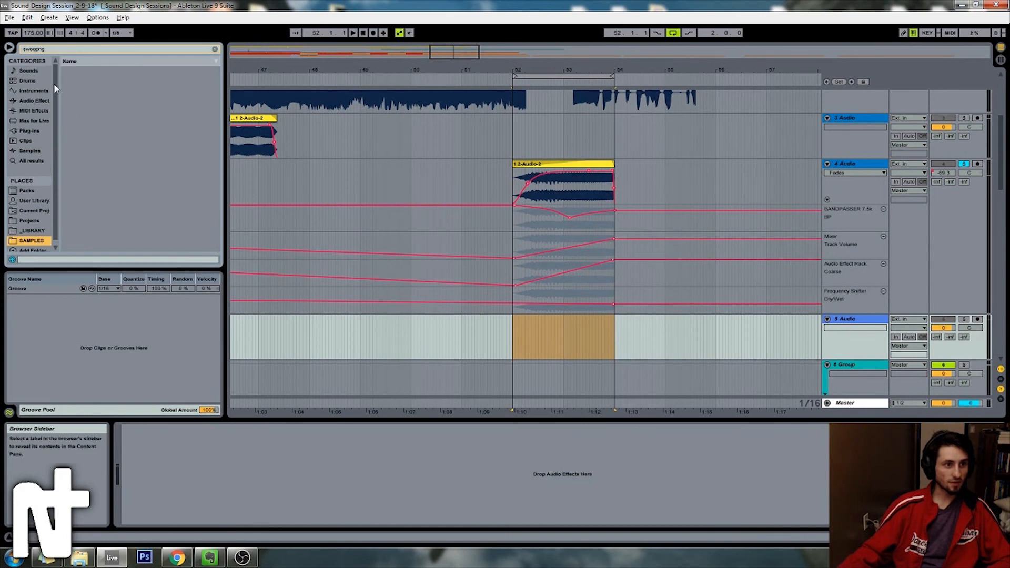
{"action": "left_click", "coordinate": [23, 162]}
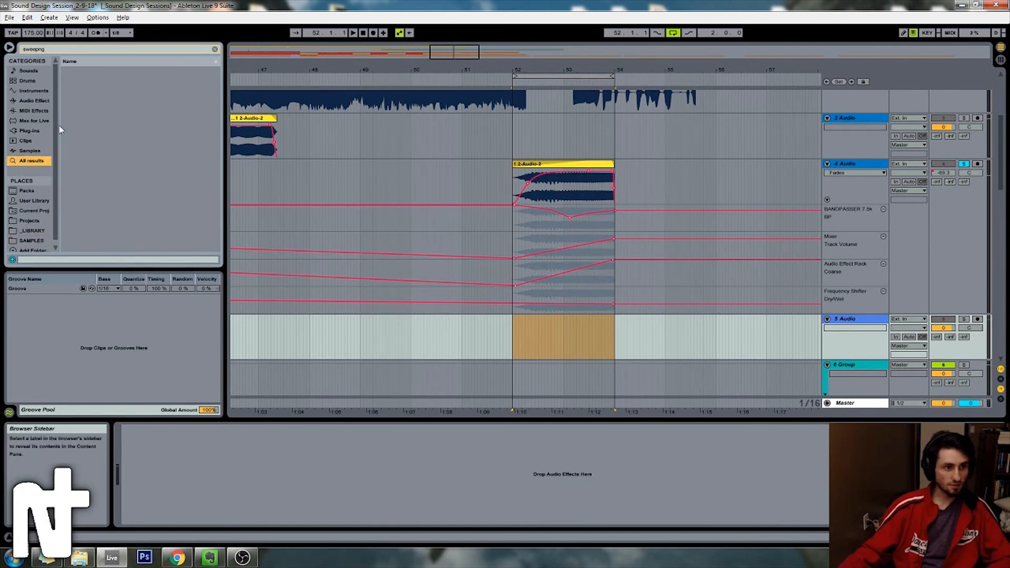
Step: Shorten the search to "swe", place Cymatics - Sweeping Up Glass 3.wav from _LIBRARY at bar 52 on 5 Audio, reverse it and solo the track
{"action": "key", "text": "BackSpace"}
{"action": "key", "text": "BackSpace"}
{"action": "key", "text": "BackSpace"}
{"action": "key", "text": "BackSpace"}
{"action": "mouse_move", "coordinate": [136, 120]}
{"action": "left_mouse_down"}
{"action": "mouse_move", "coordinate": [477, 322]}
{"action": "mouse_move", "coordinate": [510, 322]}
{"action": "left_mouse_up"}
{"action": "left_click", "coordinate": [965, 319]}
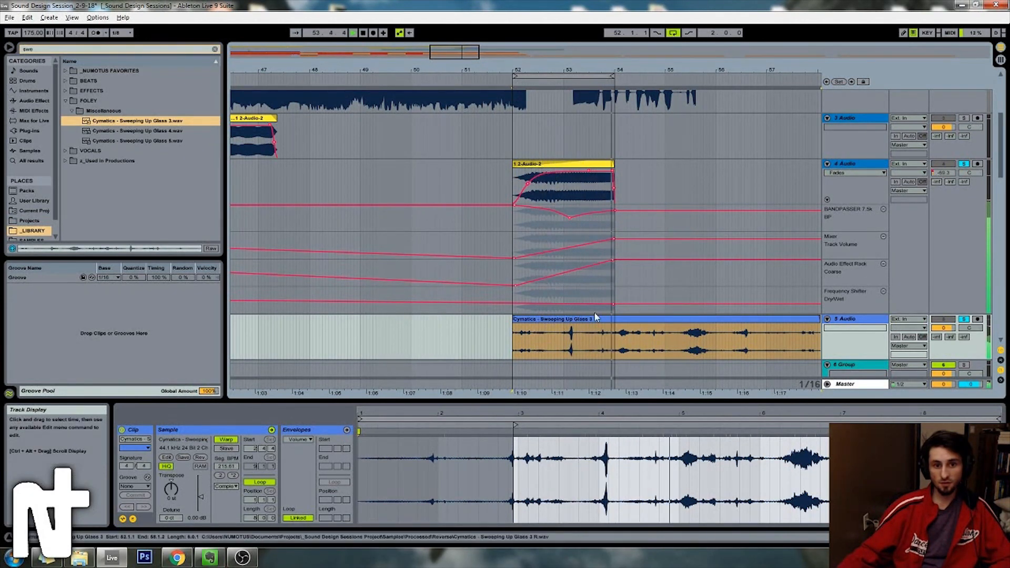
Step: Rearrange the glass sample so its loud hit ends at bar 54 and a one-bar segment from further along fills the gap before it
{"action": "left_click_drag", "start_coordinate": [608, 342], "coordinate": [631, 342]}
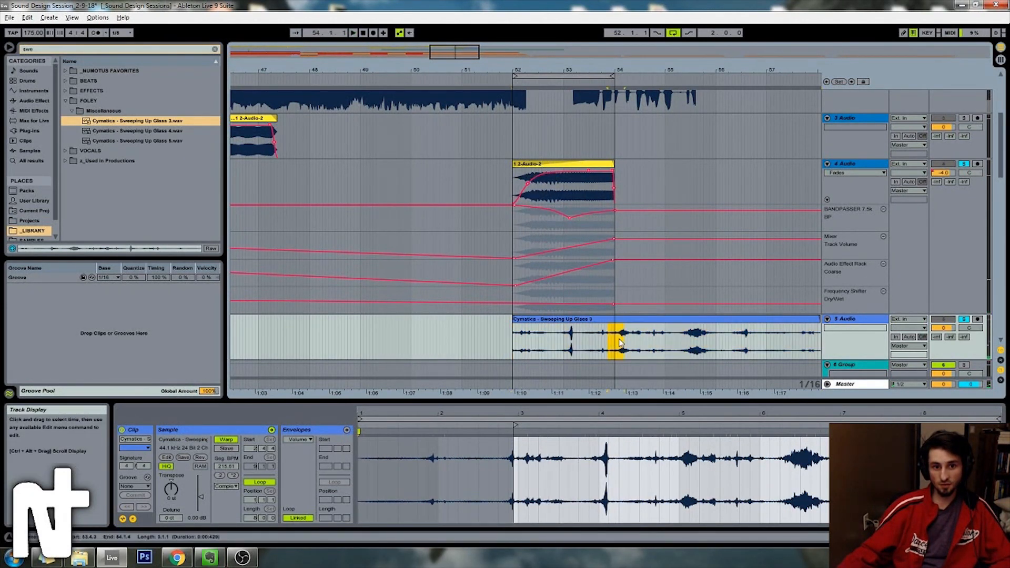
{"action": "left_click_drag", "start_coordinate": [577, 340], "coordinate": [608, 327]}
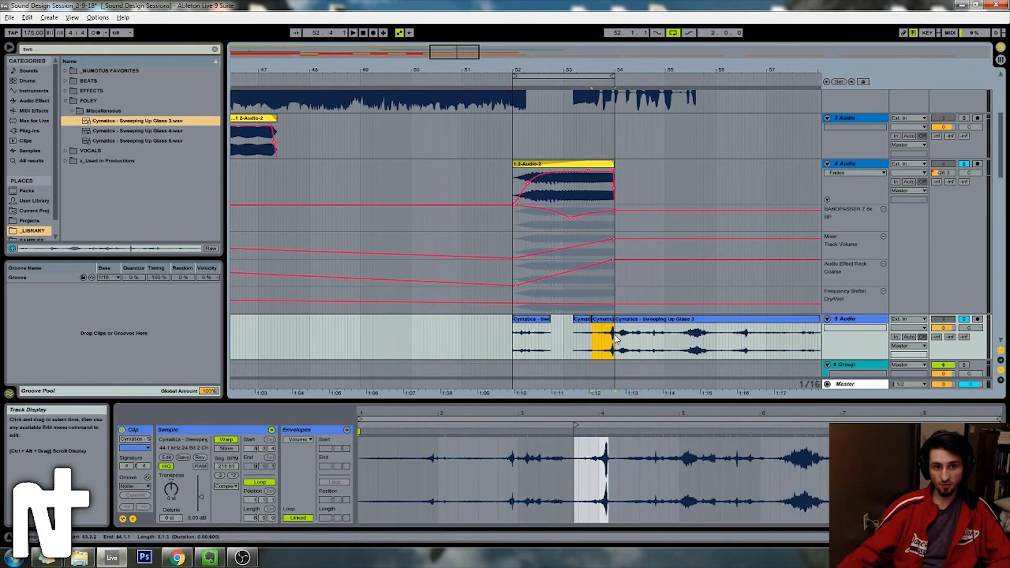
{"action": "left_click_drag", "start_coordinate": [662, 347], "coordinate": [583, 338]}
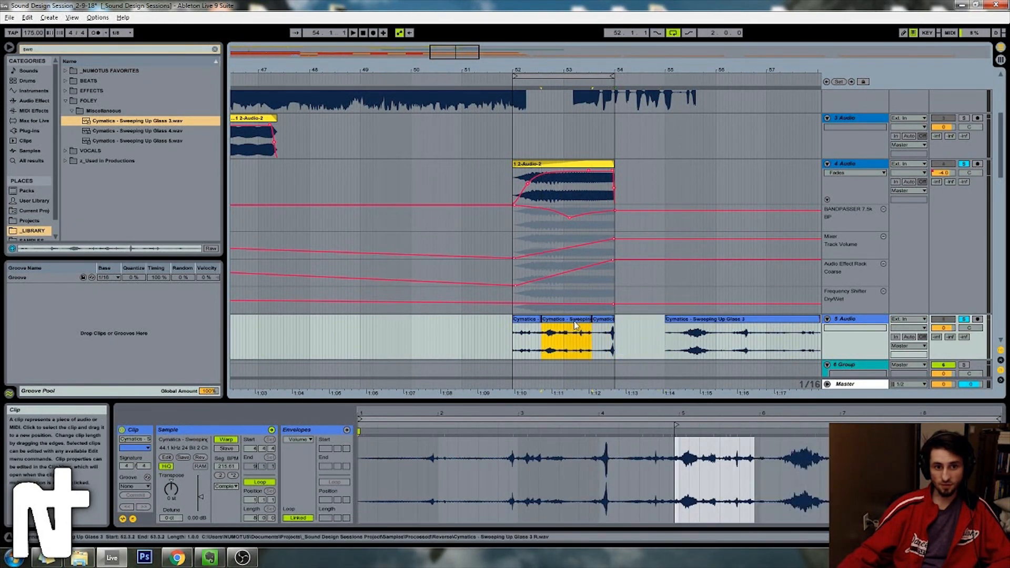
Step: Create fades on the glass segments and crossfade both joins between the three adjacent pieces
{"action": "key", "text": "ctrl+alt+f"}
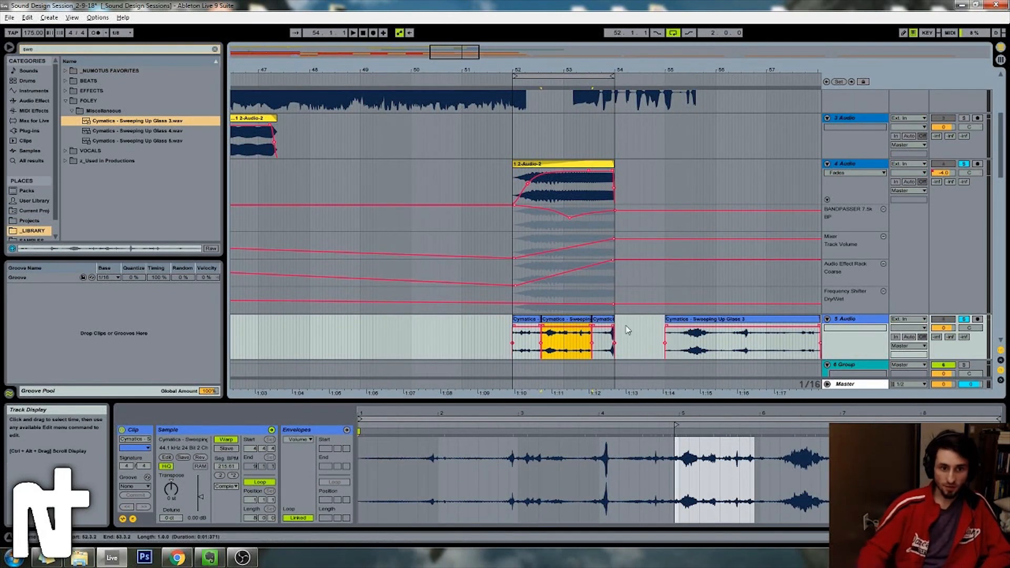
{"action": "key", "text": "plus"}
{"action": "key", "text": "plus"}
{"action": "key", "text": "plus"}
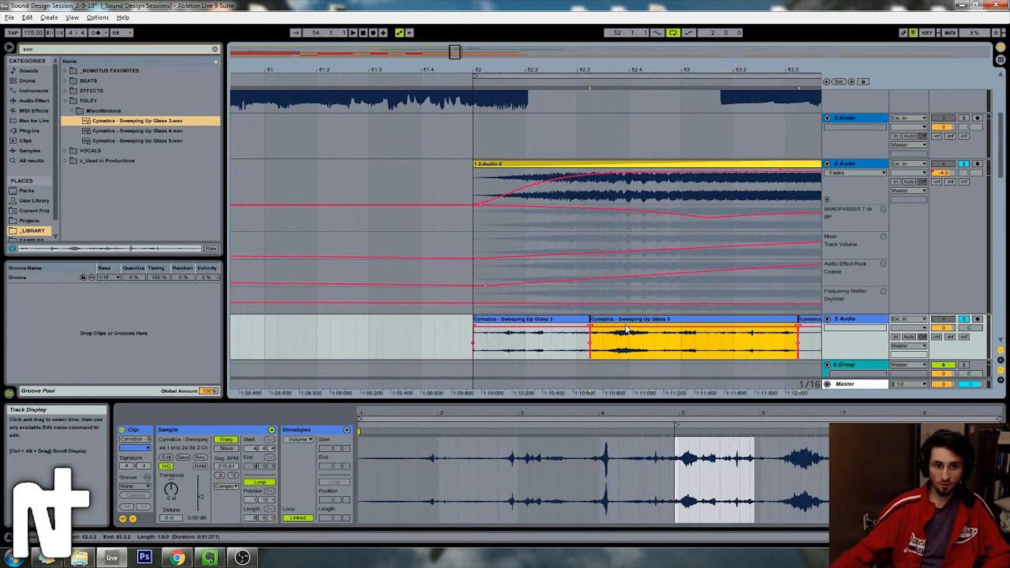
{"action": "left_click_drag", "start_coordinate": [588, 327], "coordinate": [574, 327]}
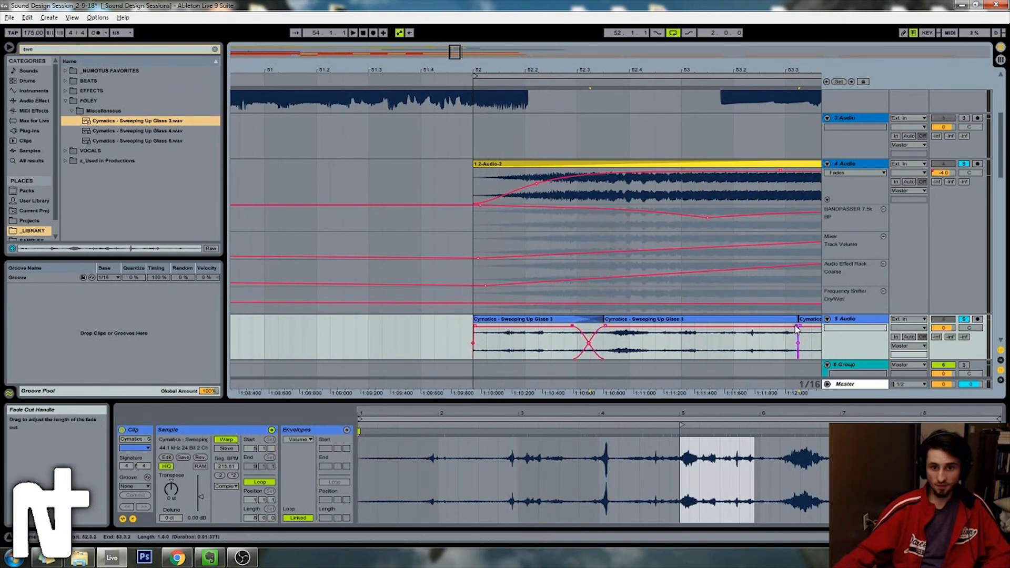
{"action": "left_click_drag", "start_coordinate": [798, 327], "coordinate": [812, 330]}
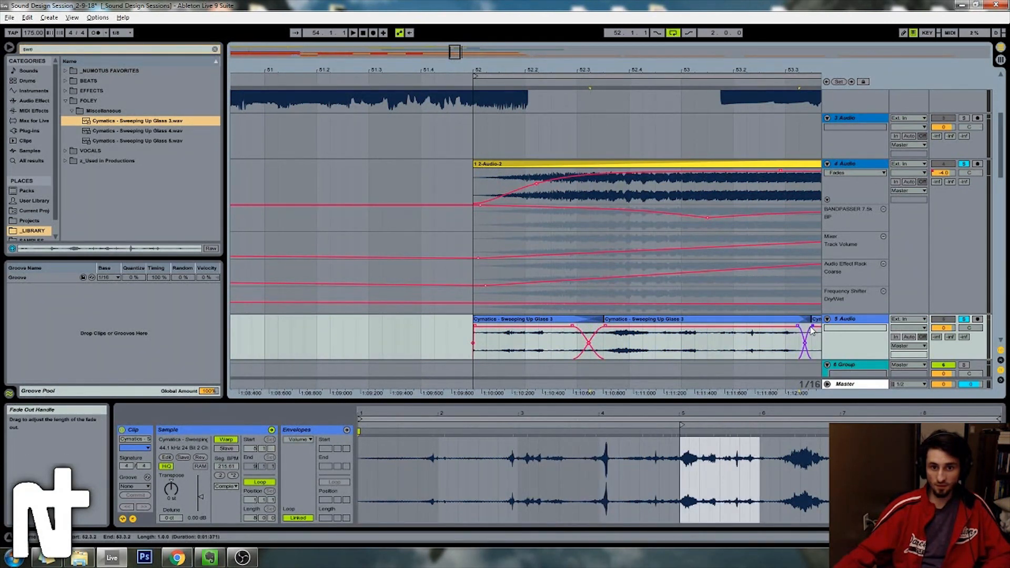
Step: Automate 5 Audio's Track Volume to rise from bar 52 to about -7.0 dB near bar 54, and play the loop
{"action": "left_click_drag", "start_coordinate": [458, 51], "coordinate": [457, 26]}
{"action": "left_click_drag", "start_coordinate": [945, 330], "coordinate": [946, 336]}
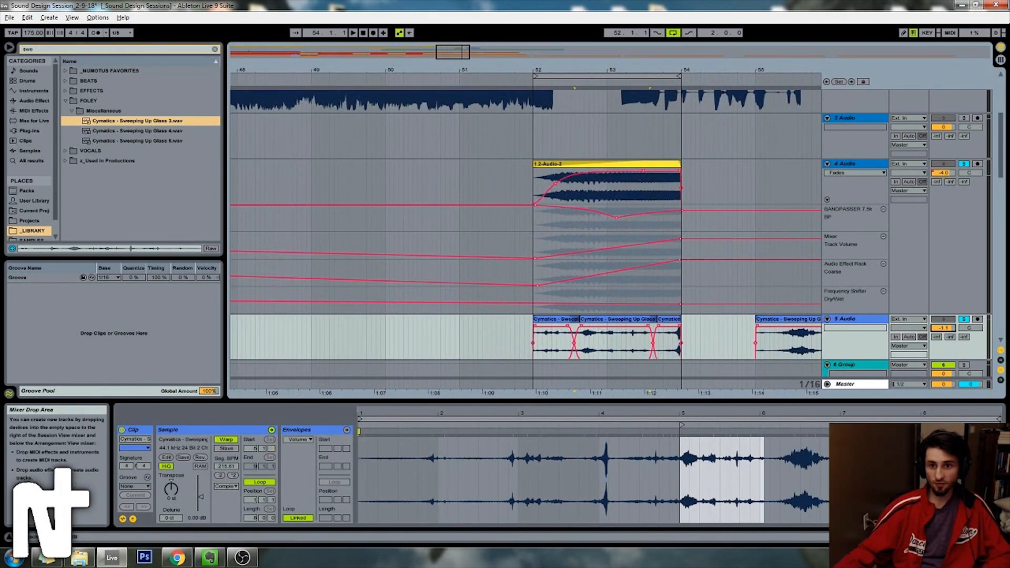
{"action": "right_click", "coordinate": [944, 328]}
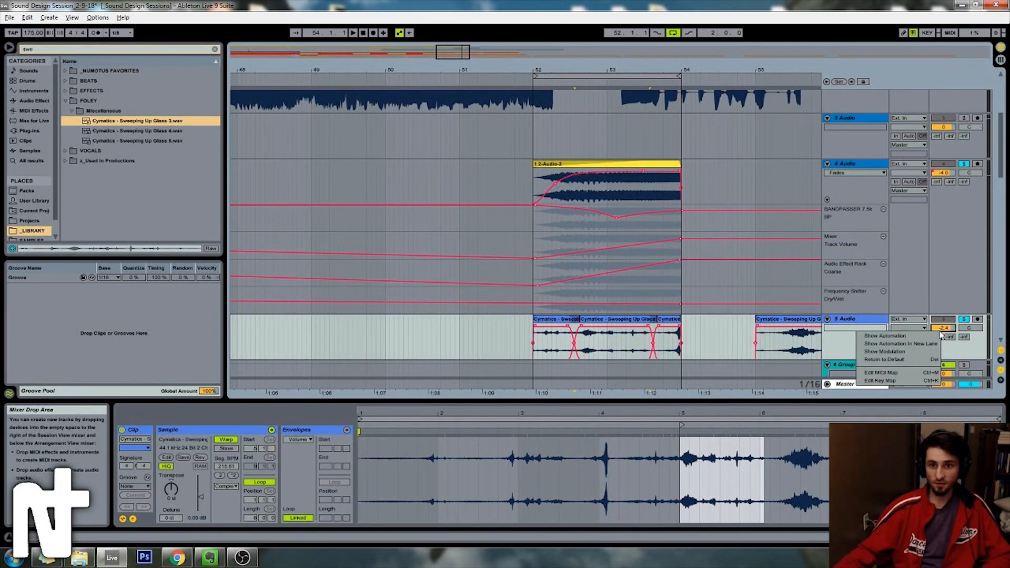
{"action": "left_click", "coordinate": [908, 336]}
{"action": "left_click_drag", "start_coordinate": [678, 337], "coordinate": [533, 346]}
{"action": "key", "text": "space"}
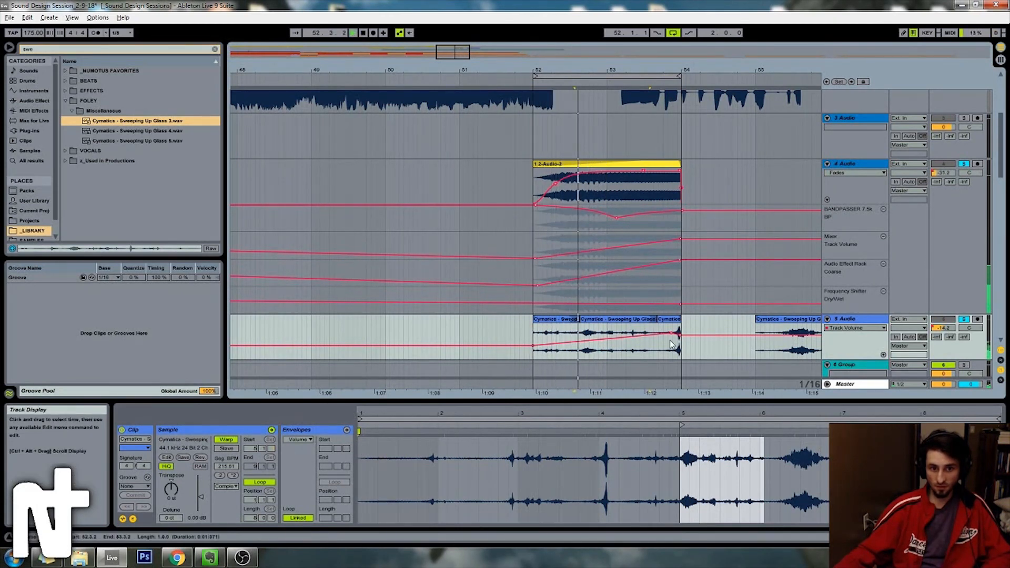
{"action": "key", "text": "space"}
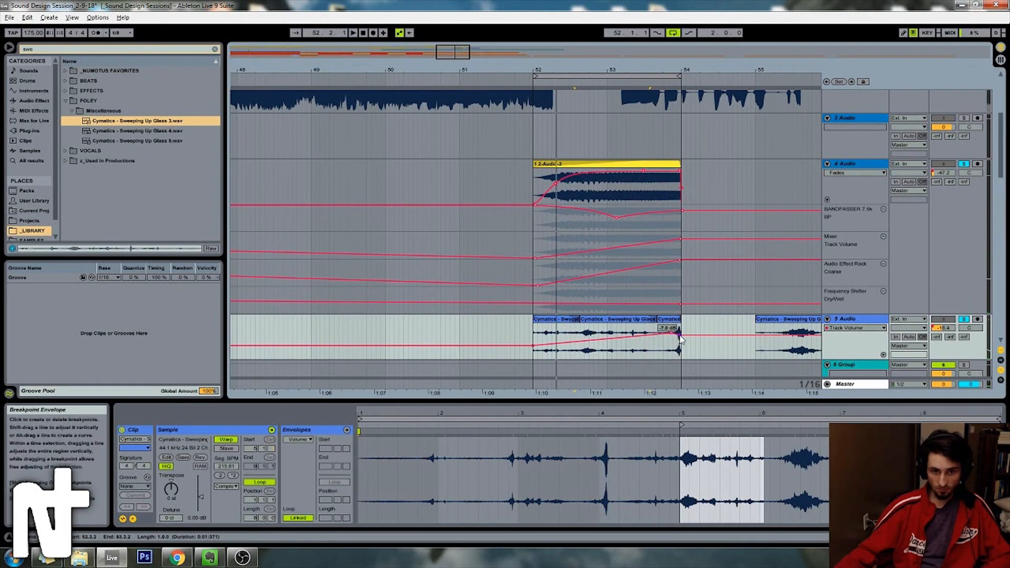
Step: Examine how the last glass segment on 5 Audio lines up with the end of the riser at bar 54
{"action": "left_click", "coordinate": [685, 340]}
{"action": "key", "text": "plus"}
{"action": "key", "text": "plus"}
{"action": "key", "text": "plus"}
{"action": "key", "text": "plus"}
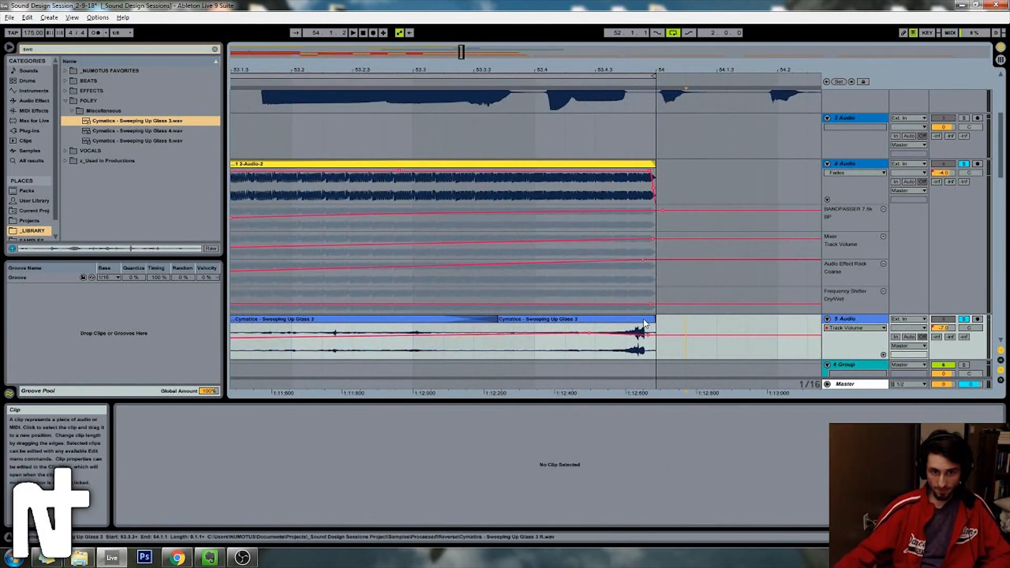
{"action": "left_click", "coordinate": [644, 322]}
{"action": "left_click", "coordinate": [359, 324], "text": "shift"}
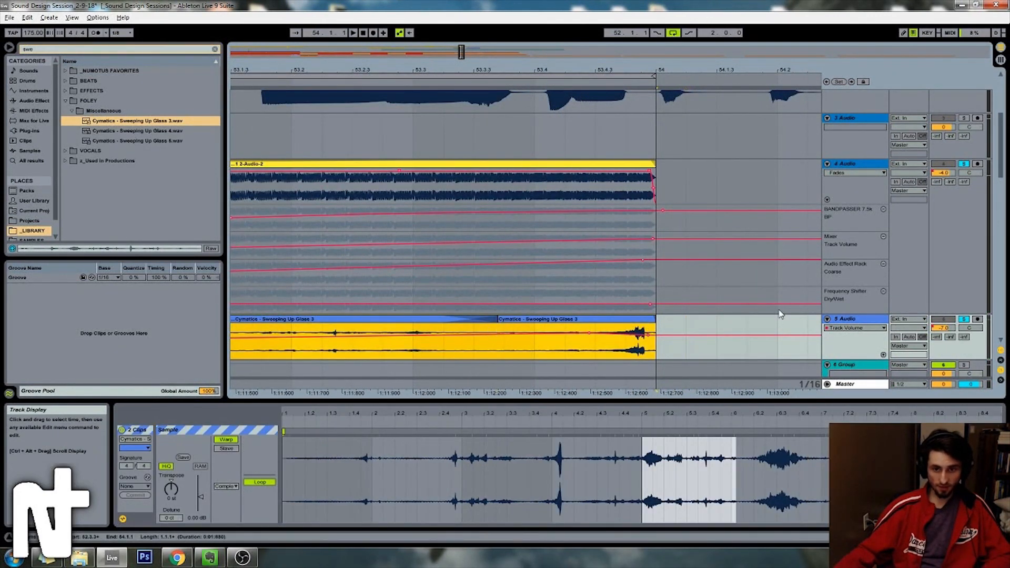
{"action": "left_click", "coordinate": [874, 320]}
{"action": "right_click", "coordinate": [874, 322]}
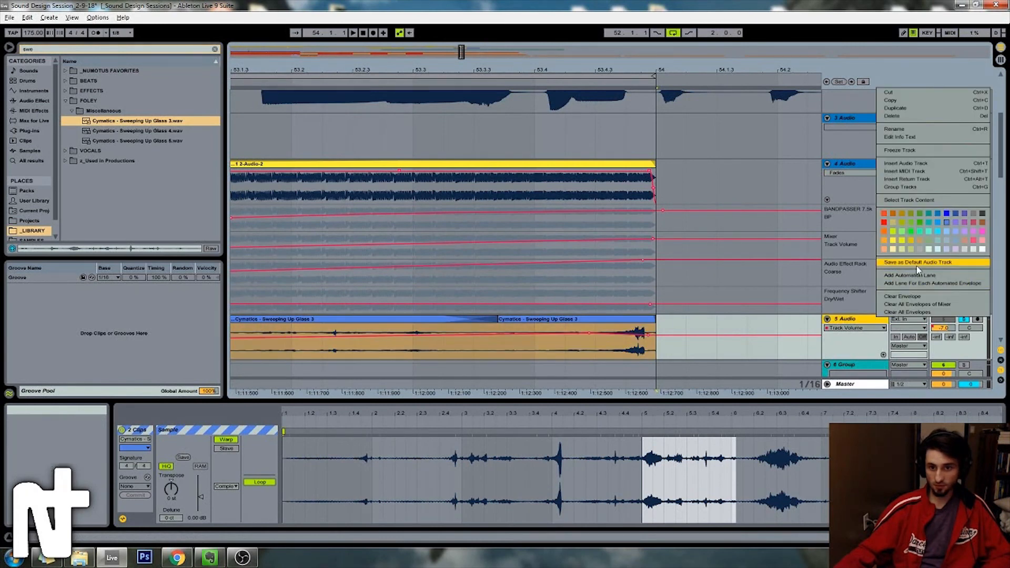
{"action": "left_click", "coordinate": [903, 203]}
{"action": "scroll", "coordinate": [631, 277], "scroll_direction": "down", "scroll_amount": 6}
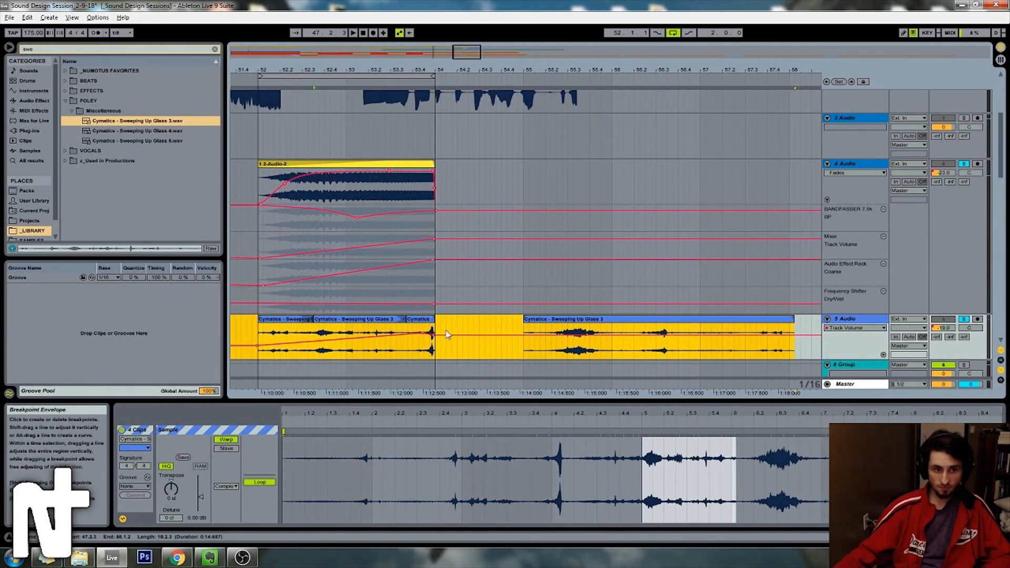
{"action": "left_click", "coordinate": [428, 322]}
{"action": "scroll", "coordinate": [427, 322], "scroll_direction": "up", "scroll_amount": 5}
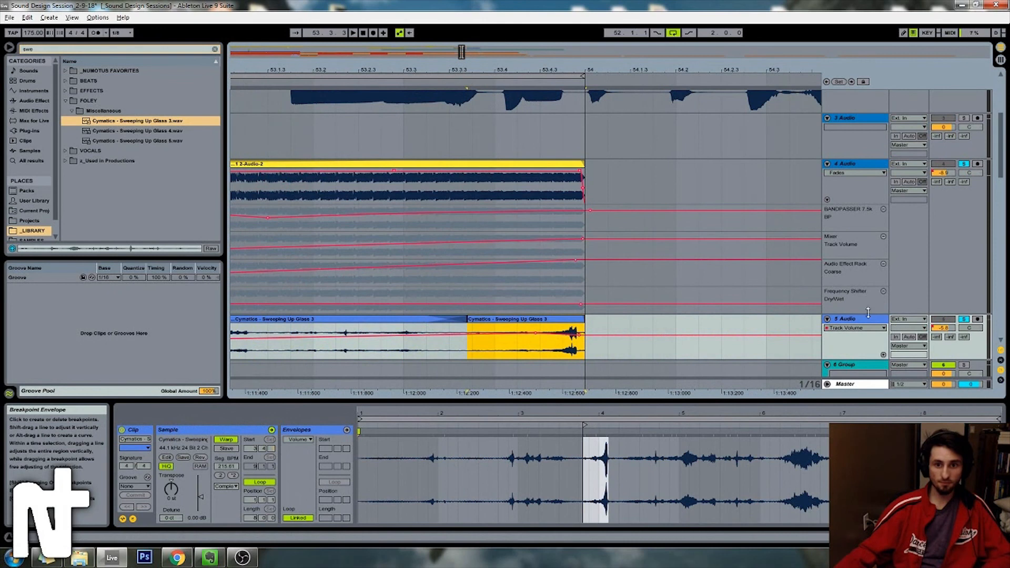
Step: Nudge the last glass segment so its loud hit ends slightly past bar 54, and play the loop from bar 52
{"action": "left_click_drag", "start_coordinate": [458, 54], "coordinate": [456, 38]}
{"action": "left_click", "coordinate": [532, 320], "text": "shift"}
{"action": "left_click_drag", "start_coordinate": [532, 319], "coordinate": [538, 323]}
{"action": "mouse_move", "coordinate": [463, 320]}
{"action": "left_mouse_down"}
{"action": "mouse_move", "coordinate": [446, 320]}
{"action": "mouse_move", "coordinate": [458, 319]}
{"action": "left_mouse_up"}
{"action": "key", "text": "space"}
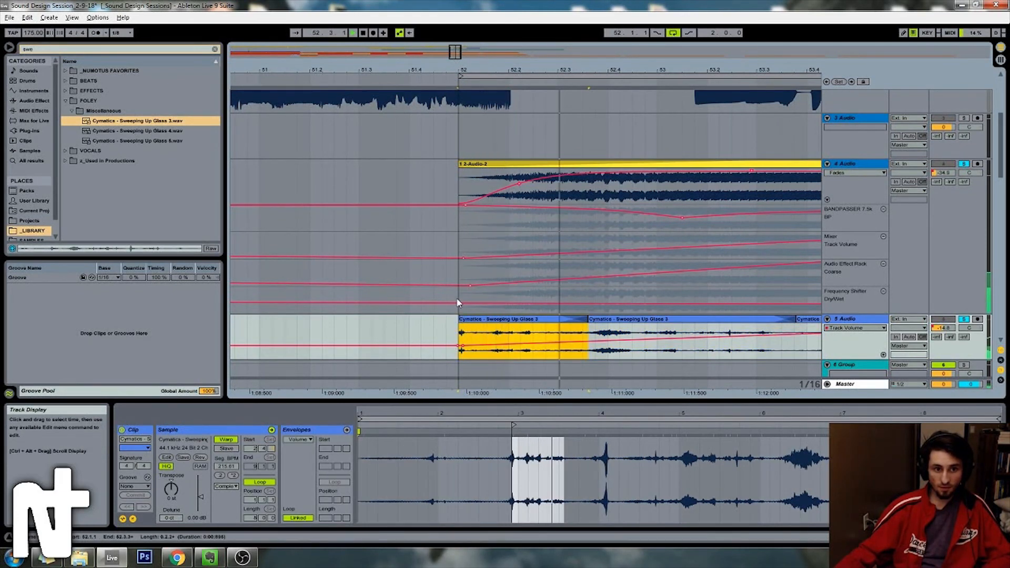
{"action": "key", "text": "space"}
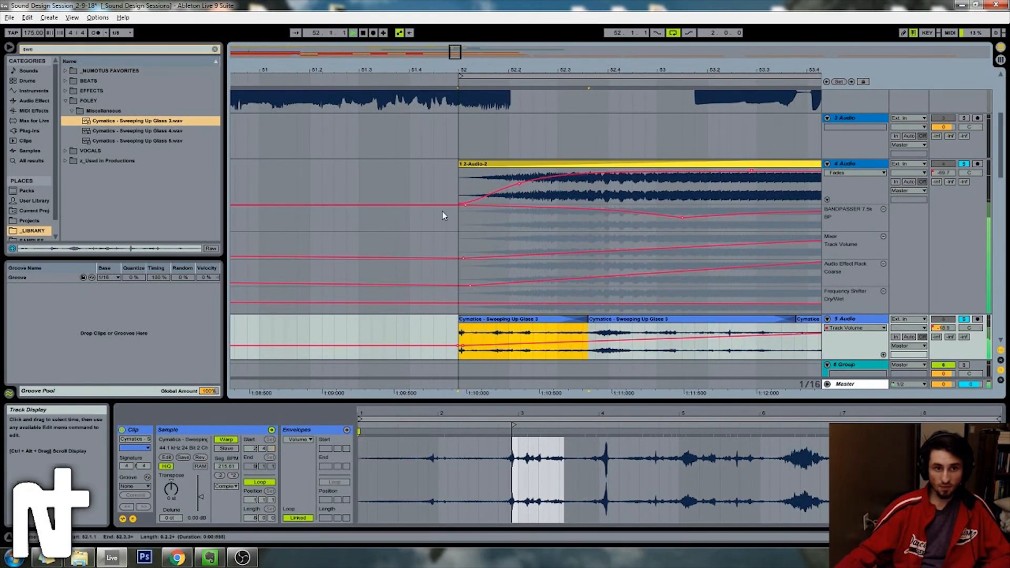
Step: Add a fade-in of nearly two beats to the first glass segment and a short fade-out to the end of the last one
{"action": "key", "text": "ctrl+alt+f"}
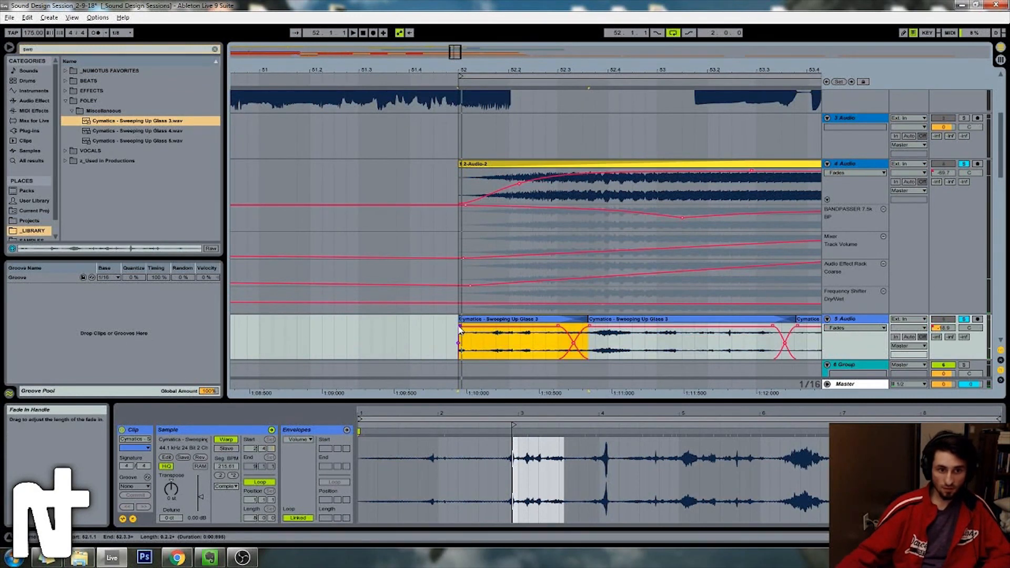
{"action": "left_click_drag", "start_coordinate": [527, 344], "coordinate": [546, 344]}
{"action": "key", "text": "space"}
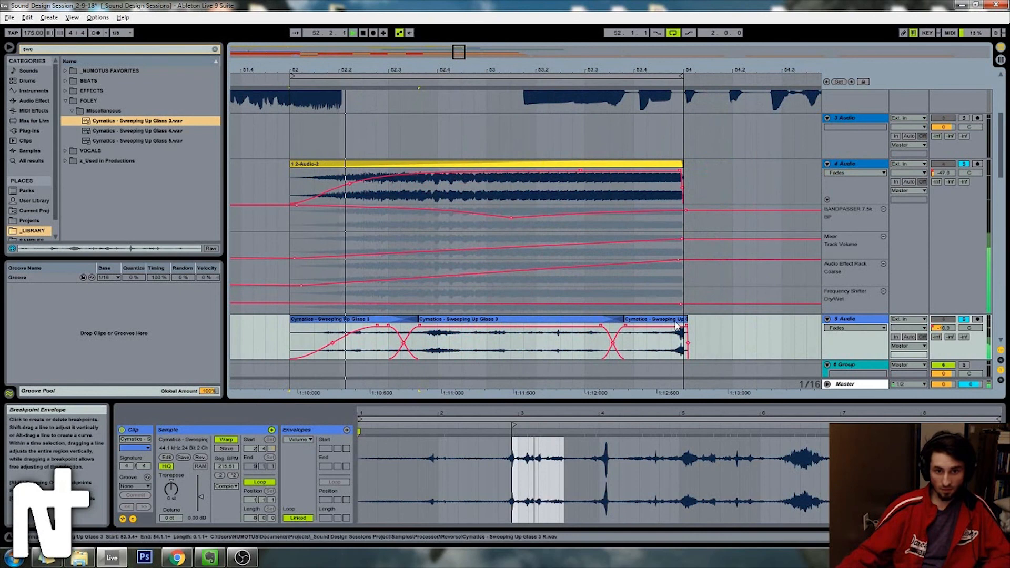
{"action": "left_click_drag", "start_coordinate": [690, 330], "coordinate": [682, 327]}
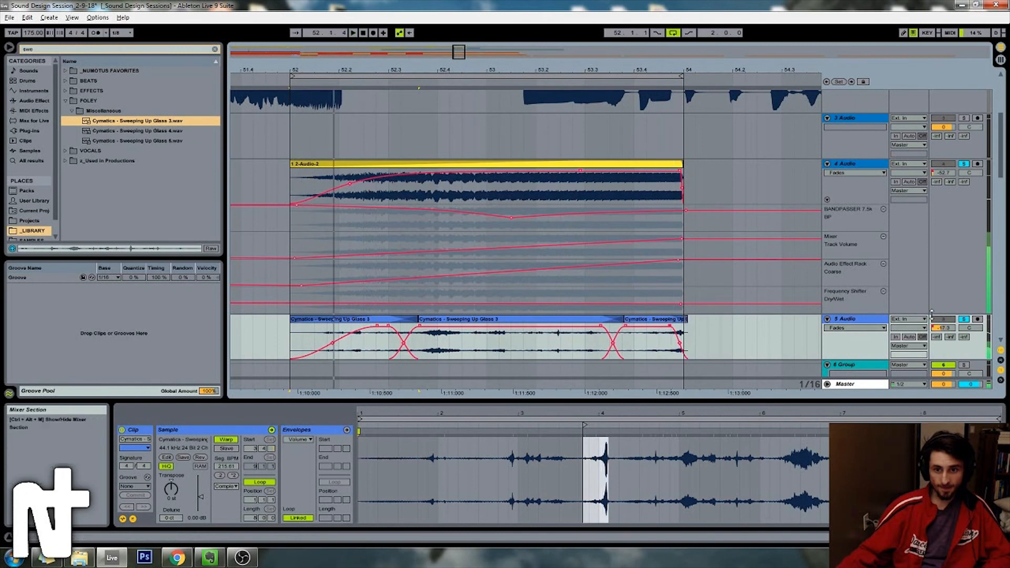
Step: Lower 5 Audio's Track Volume to -inf dB at bar 52 and bend the rise down to about -29 dB shortly after bar 53
{"action": "left_click", "coordinate": [942, 328]}
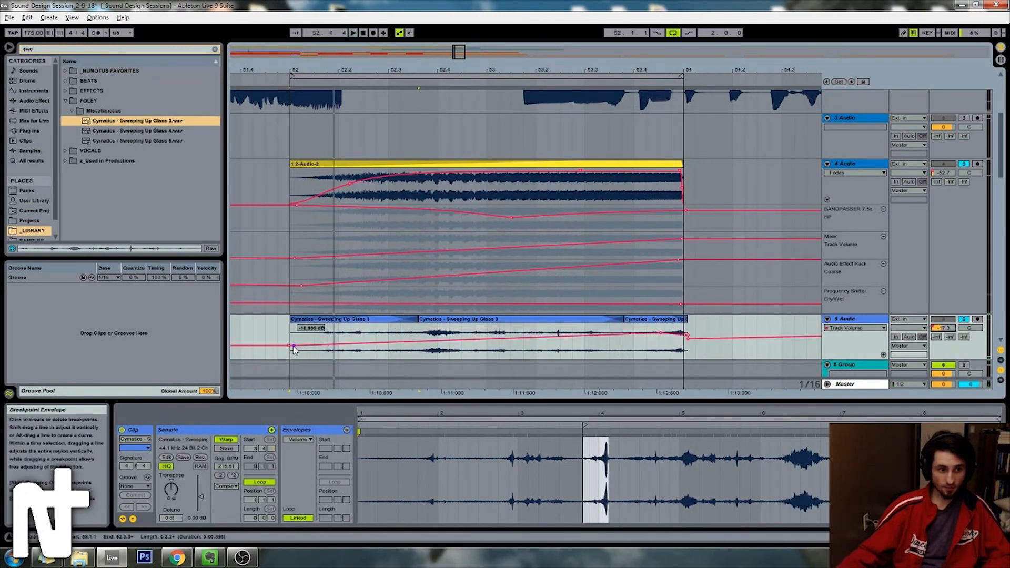
{"action": "left_click_drag", "start_coordinate": [294, 345], "coordinate": [294, 358]}
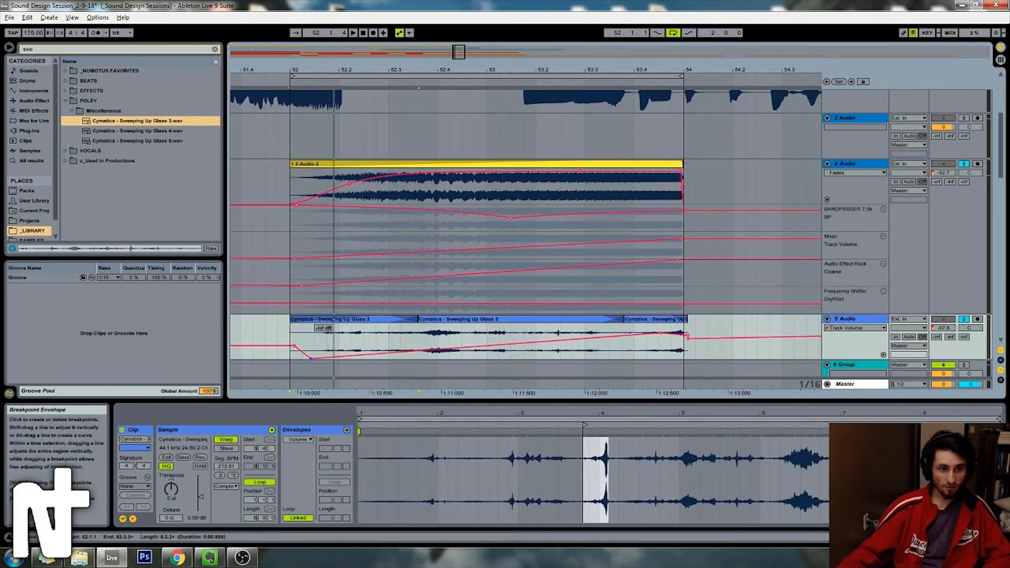
{"action": "left_click", "coordinate": [295, 347]}
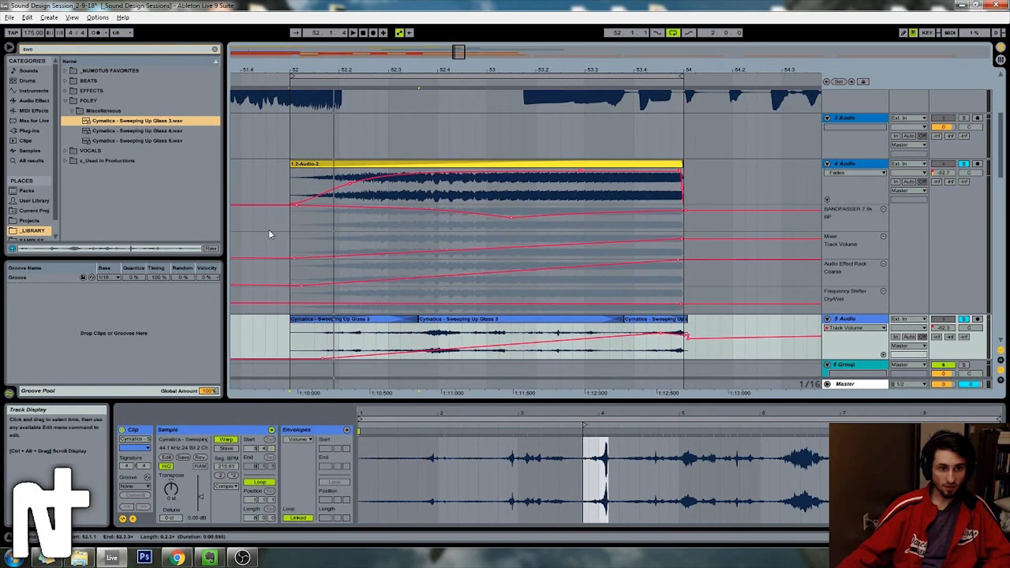
{"action": "left_click", "coordinate": [282, 82]}
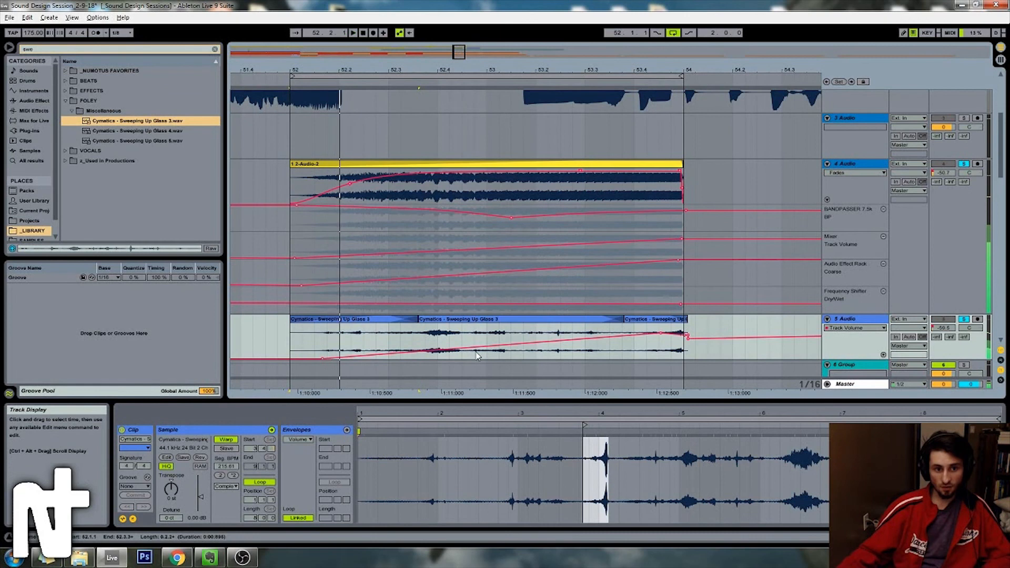
{"action": "left_click_drag", "start_coordinate": [552, 349], "coordinate": [520, 349]}
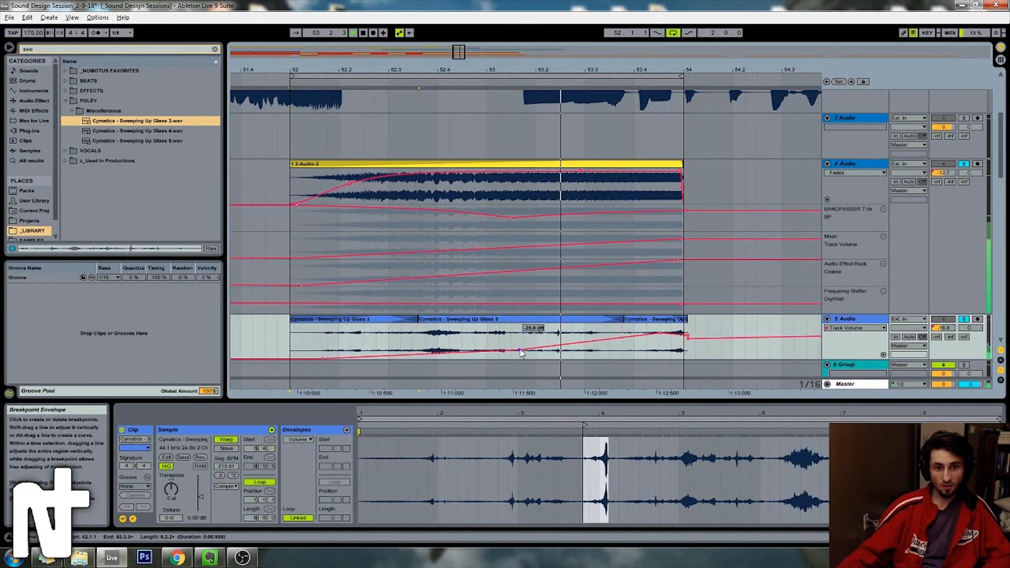
Step: Extend the long glass clip at bar 55 and place a short piece of it over the loud hit before bar 54
{"action": "left_click_drag", "start_coordinate": [536, 52], "coordinate": [535, 128]}
{"action": "left_click", "coordinate": [570, 80]}
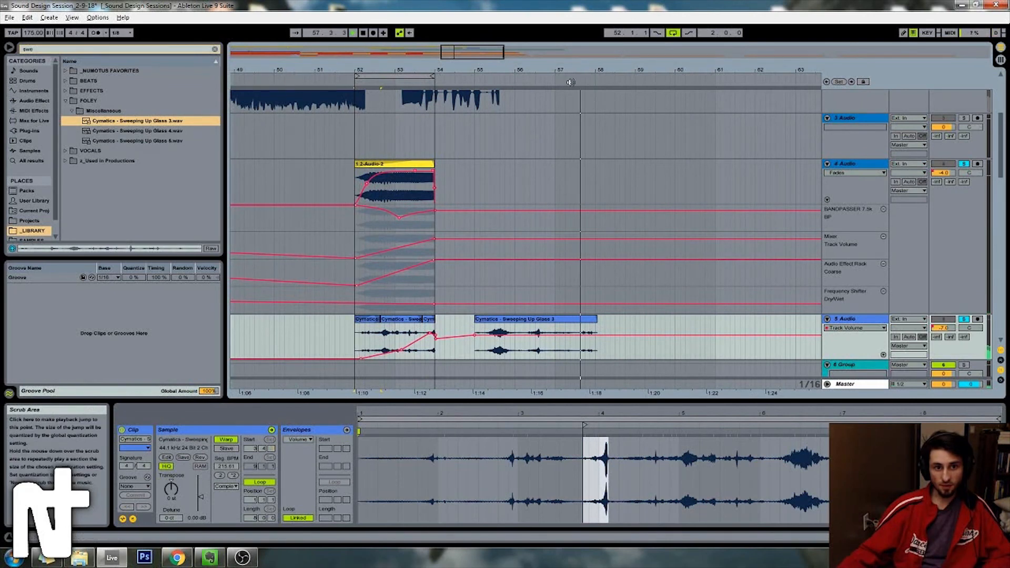
{"action": "left_click_drag", "start_coordinate": [597, 319], "coordinate": [819, 319]}
{"action": "left_click_drag", "start_coordinate": [753, 351], "coordinate": [322, 340]}
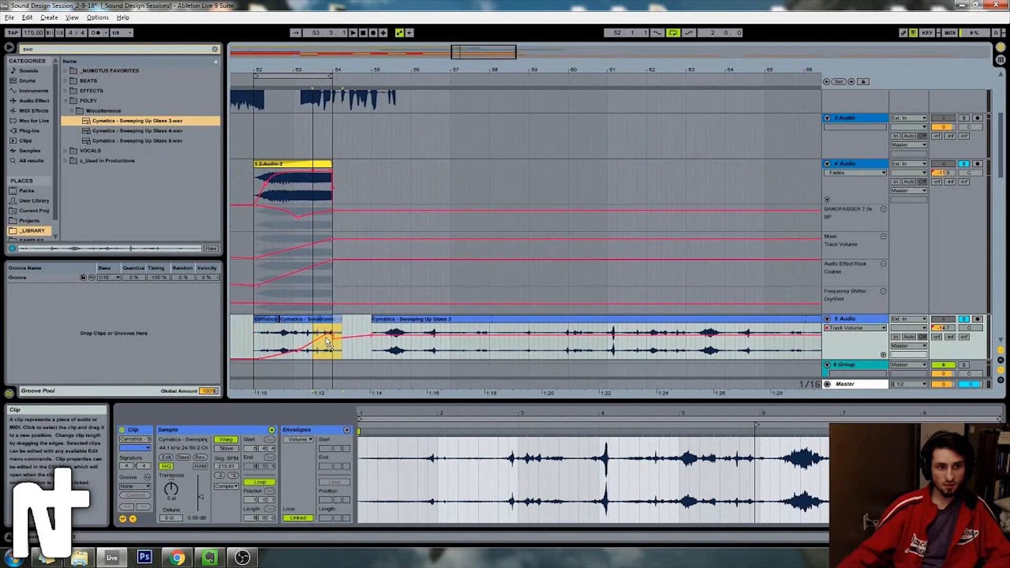
{"action": "key", "text": "plus"}
{"action": "key", "text": "plus"}
{"action": "key", "text": "plus"}
{"action": "key", "text": "plus"}
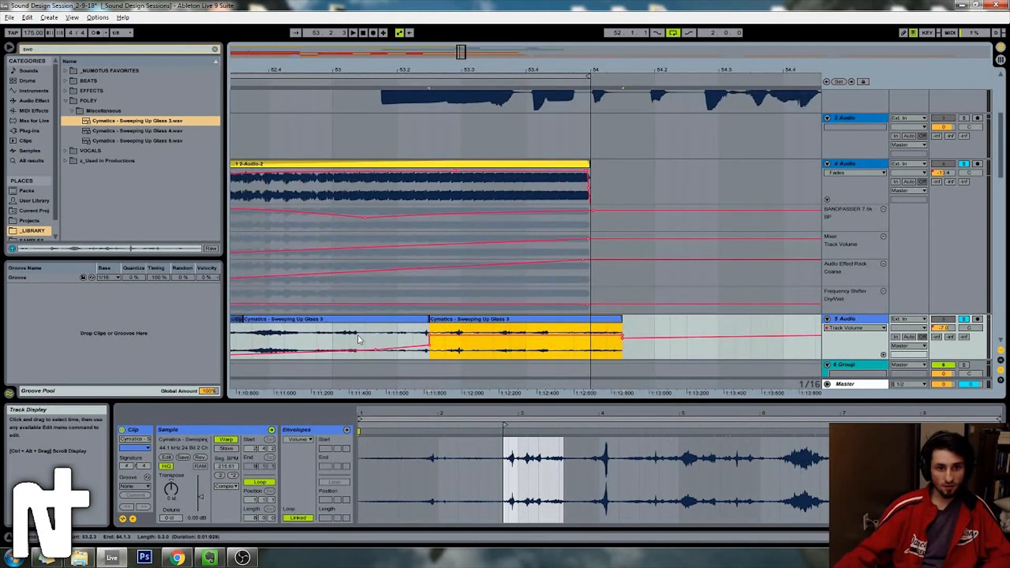
{"action": "key", "text": "ctrl+z"}
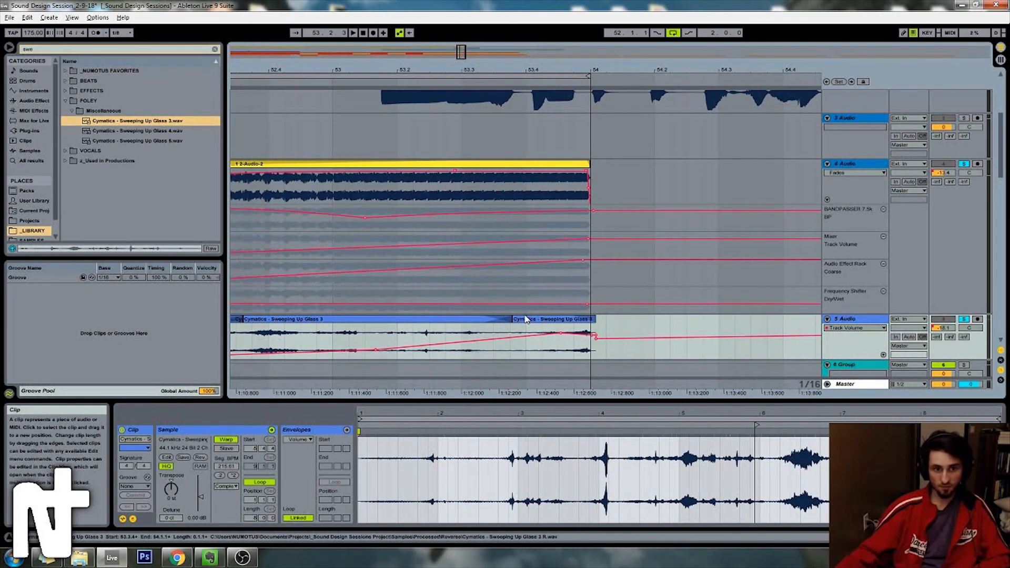
{"action": "key", "text": "ctrl+y"}
Step: Fit the replacement glass piece between beat 53.3 and bar 54, and extend the middle segment to meet it
{"action": "left_click_drag", "start_coordinate": [621, 320], "coordinate": [576, 323]}
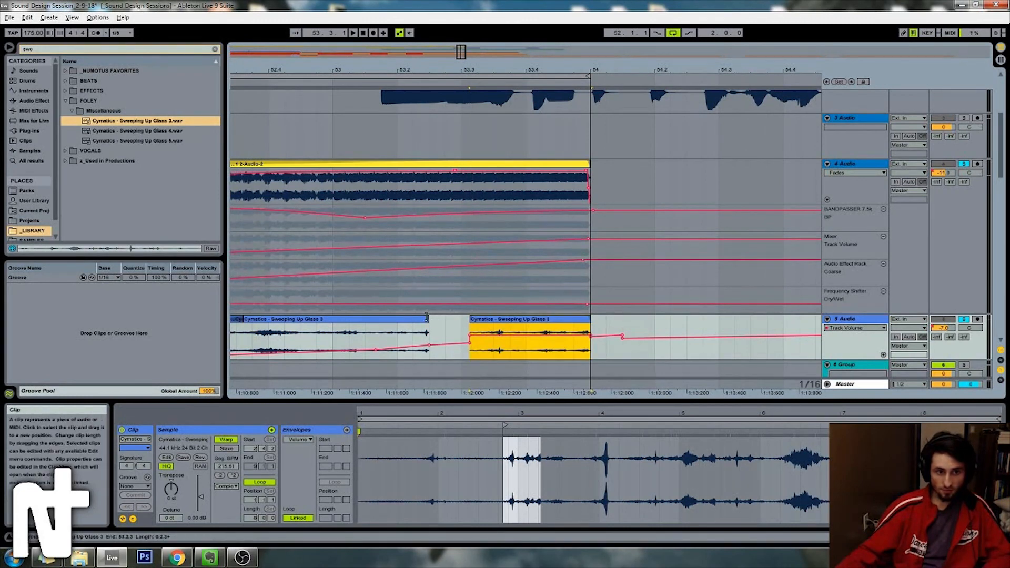
{"action": "left_click_drag", "start_coordinate": [430, 325], "coordinate": [473, 329]}
{"action": "key", "text": "space"}
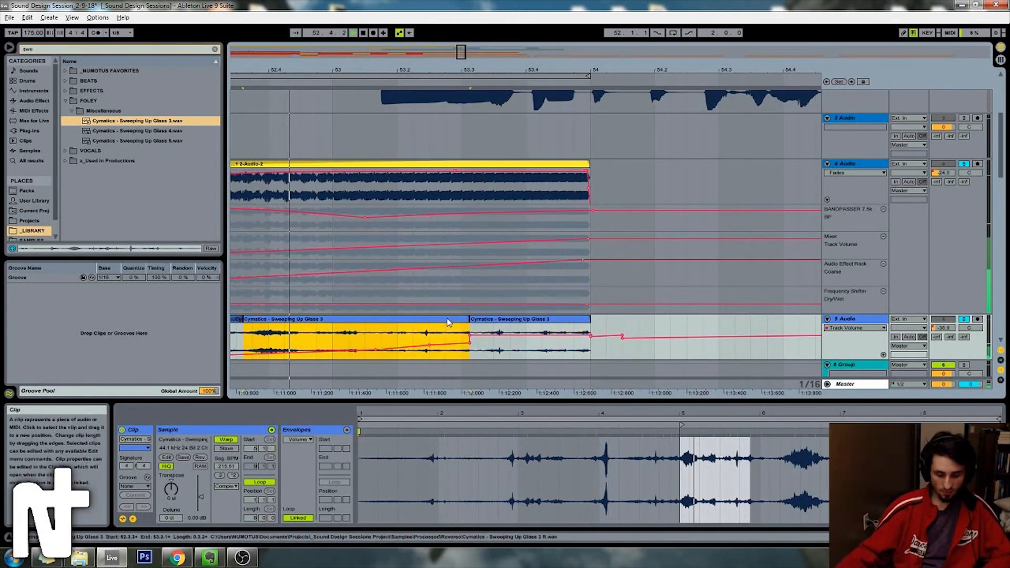
Step: Crossfade the join at beat 53.3 between the glass segments and move a Track Volume breakpoint back to about beat 52.3
{"action": "key", "text": "ctrl+alt+f"}
{"action": "left_click_drag", "start_coordinate": [470, 328], "coordinate": [483, 328]}
{"action": "left_click_drag", "start_coordinate": [478, 65], "coordinate": [448, 42]}
{"action": "key", "text": "space"}
{"action": "key", "text": "ctrl+alt+f"}
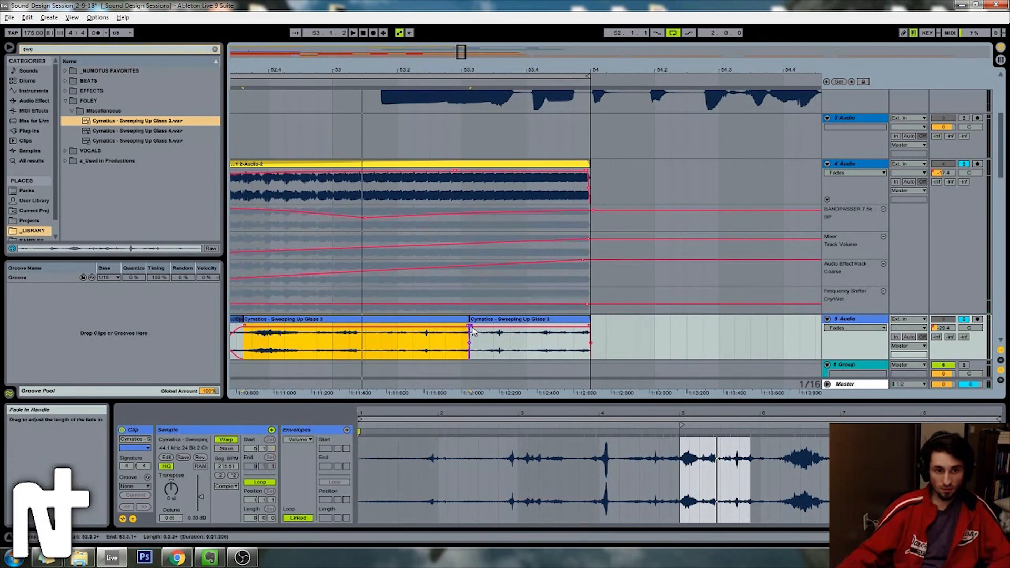
{"action": "left_click_drag", "start_coordinate": [408, 350], "coordinate": [343, 353]}
{"action": "key", "text": "space"}
Step: Search all results for "eq" and load EQ Eight onto 5 Audio
{"action": "key", "text": "shift+Tab"}
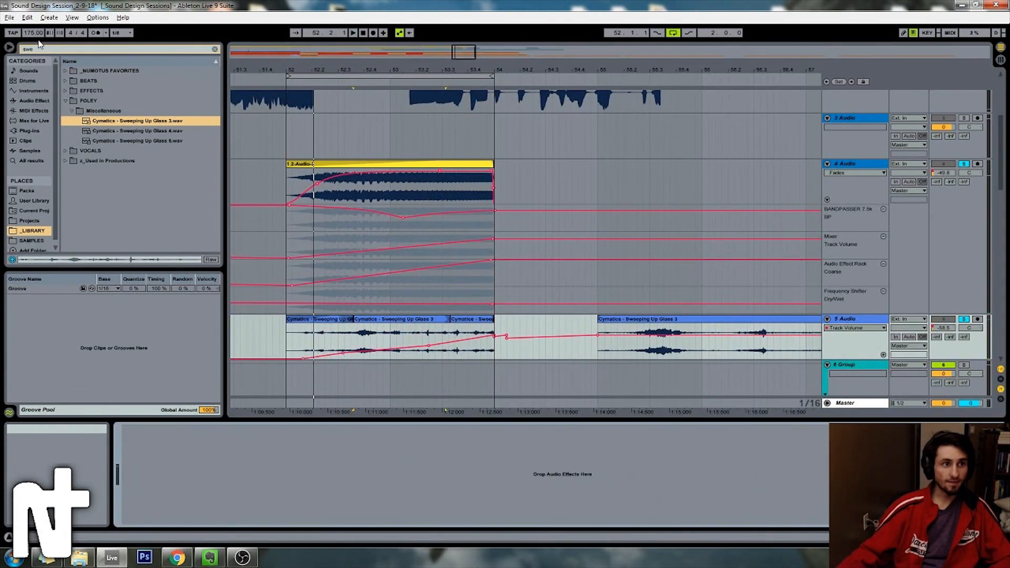
{"action": "left_click_drag", "start_coordinate": [41, 49], "coordinate": [2, 50]}
{"action": "key", "text": "BackSpace"}
{"action": "type", "text": "eq"}
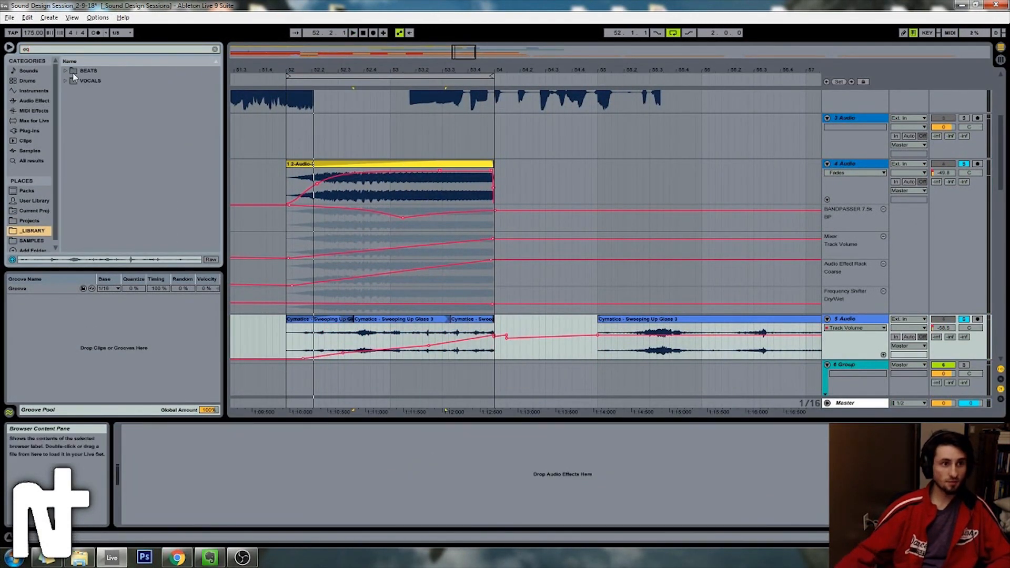
{"action": "left_click", "coordinate": [32, 160]}
{"action": "left_click_drag", "start_coordinate": [84, 70], "coordinate": [194, 463]}
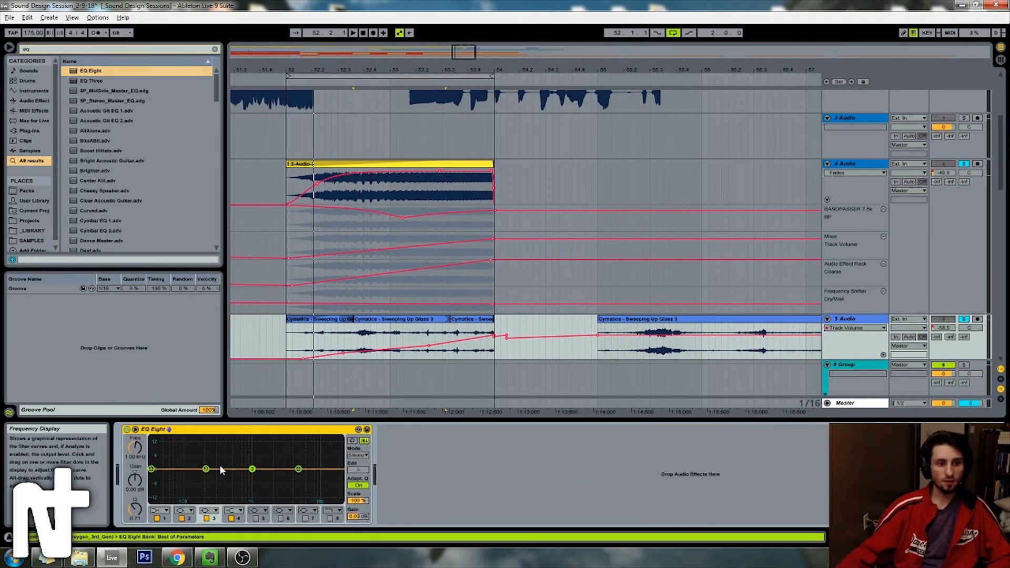
Step: Turn on EQ Eight's band 8 high cut at about 417 Hz and set band 1 to a low cut just below it
{"action": "key", "text": "space"}
{"action": "left_click", "coordinate": [330, 518]}
{"action": "left_click_drag", "start_coordinate": [336, 477], "coordinate": [210, 480]}
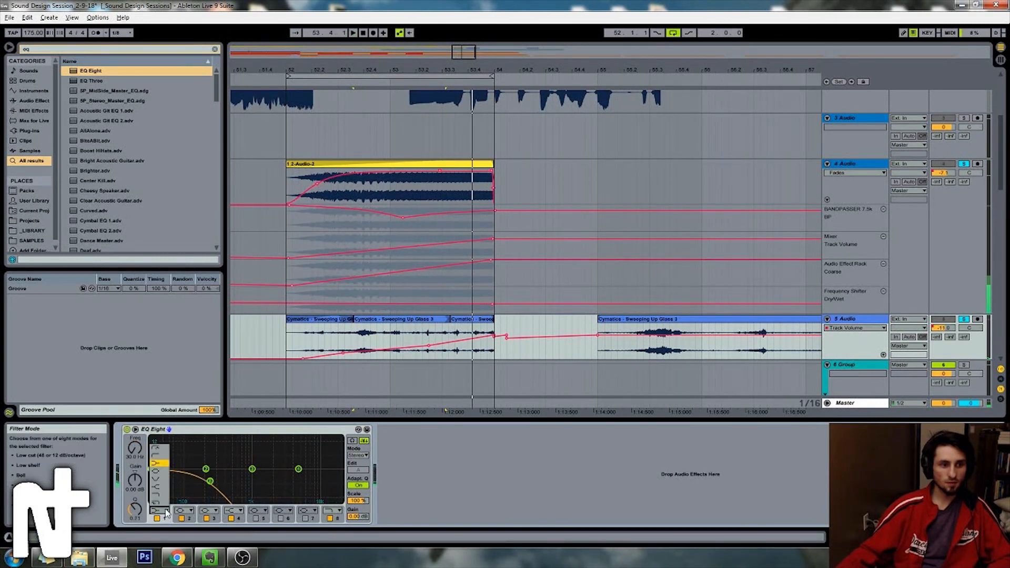
{"action": "left_click", "coordinate": [151, 468]}
{"action": "left_click_drag", "start_coordinate": [148, 480], "coordinate": [221, 464]}
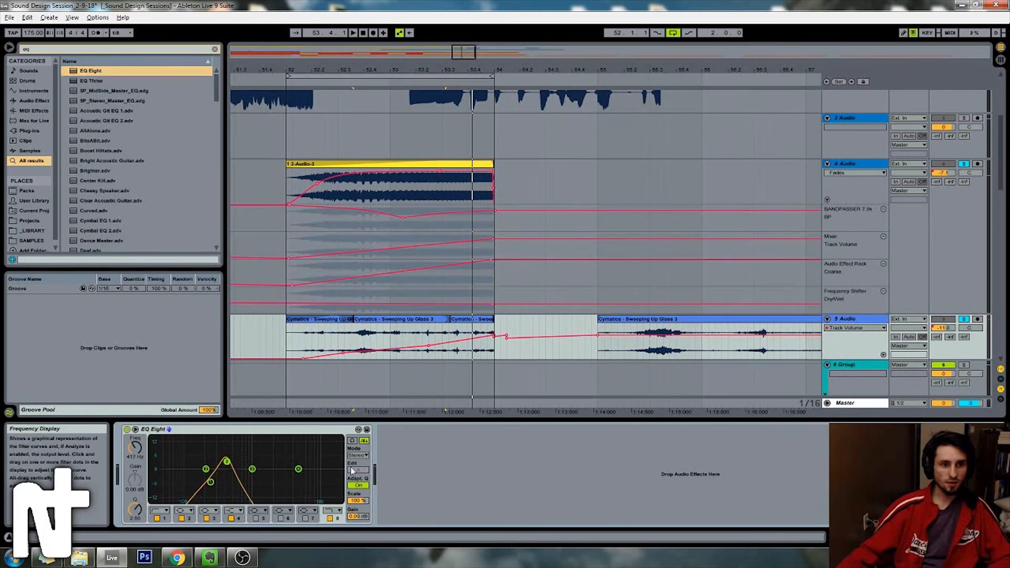
Step: Automate band 8's frequency up to about 20 kHz at bar 54 and raise 5 Audio's Track Volume to about -13 dB from early in bar 52
{"action": "right_click", "coordinate": [157, 463]}
{"action": "left_click", "coordinate": [156, 457]}
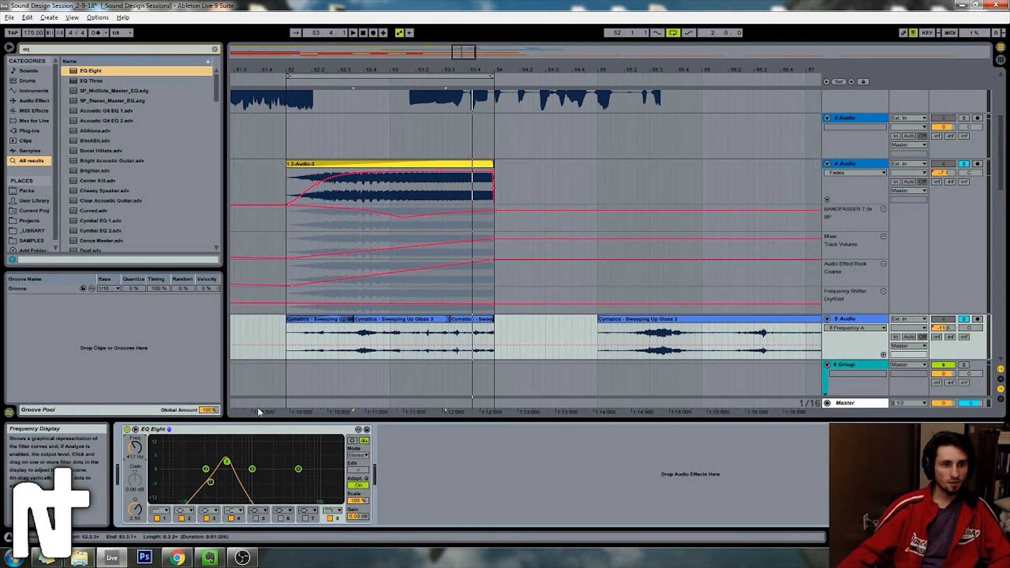
{"action": "left_click_drag", "start_coordinate": [287, 345], "coordinate": [480, 353]}
{"action": "left_click", "coordinate": [296, 80]}
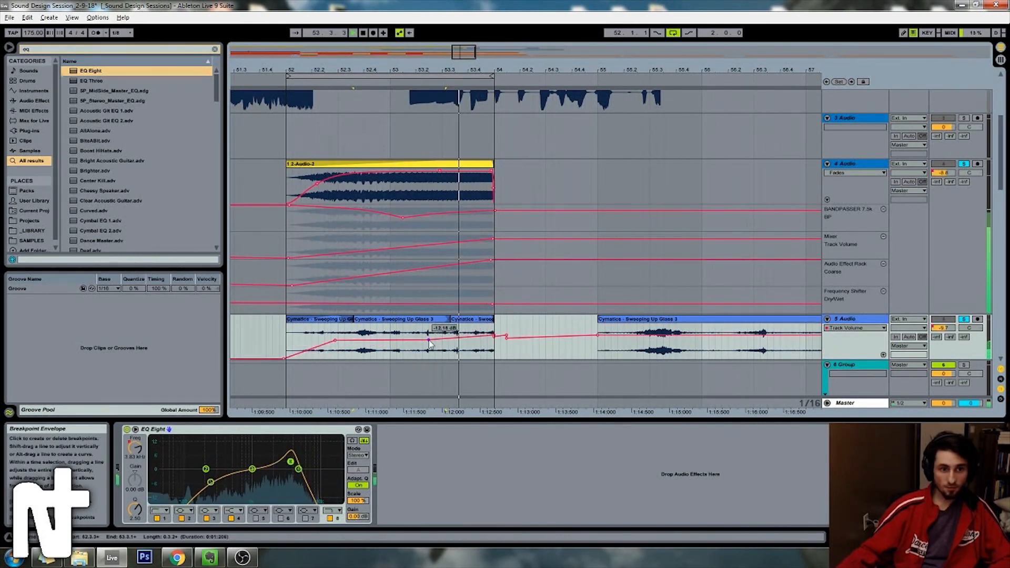
{"action": "key", "text": "space"}
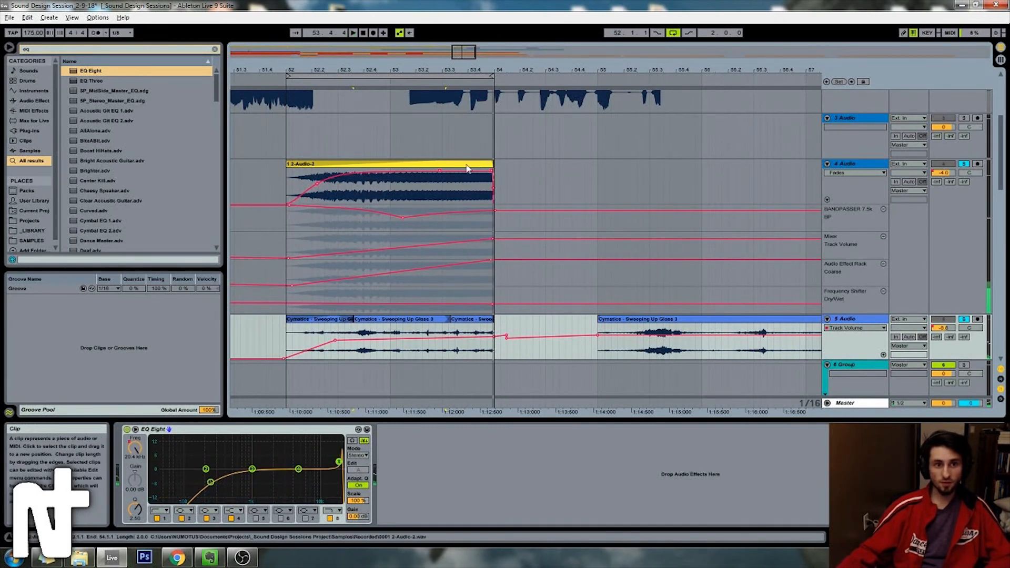
Step: Export the loop from bar 52 to bar 54 as a WAV file into the Sound Design Sessions folder
{"action": "left_click", "coordinate": [457, 76]}
{"action": "key", "text": "ctrl+shift+r"}
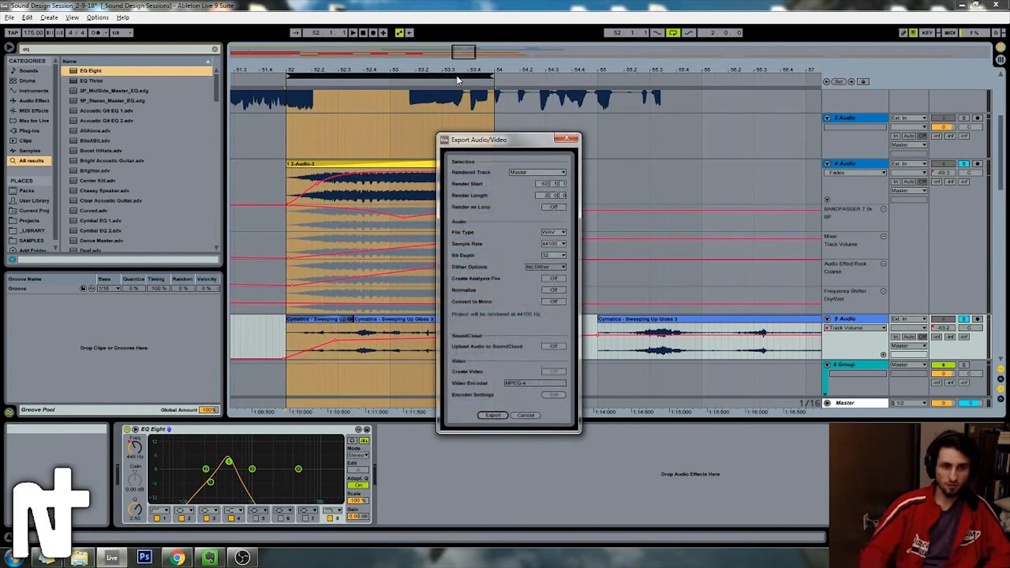
{"action": "left_click", "coordinate": [492, 416]}
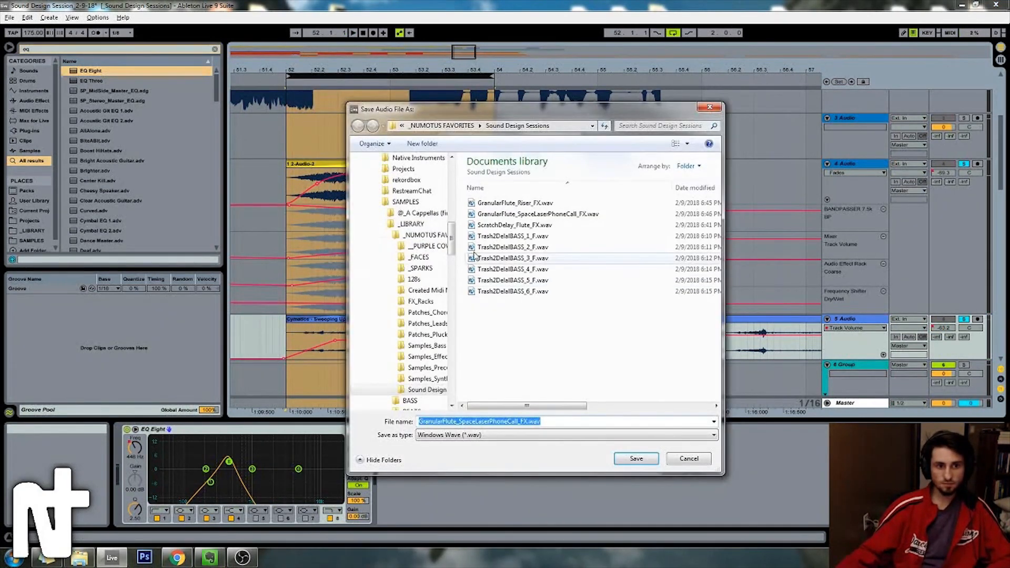
{"action": "left_click", "coordinate": [489, 421]}
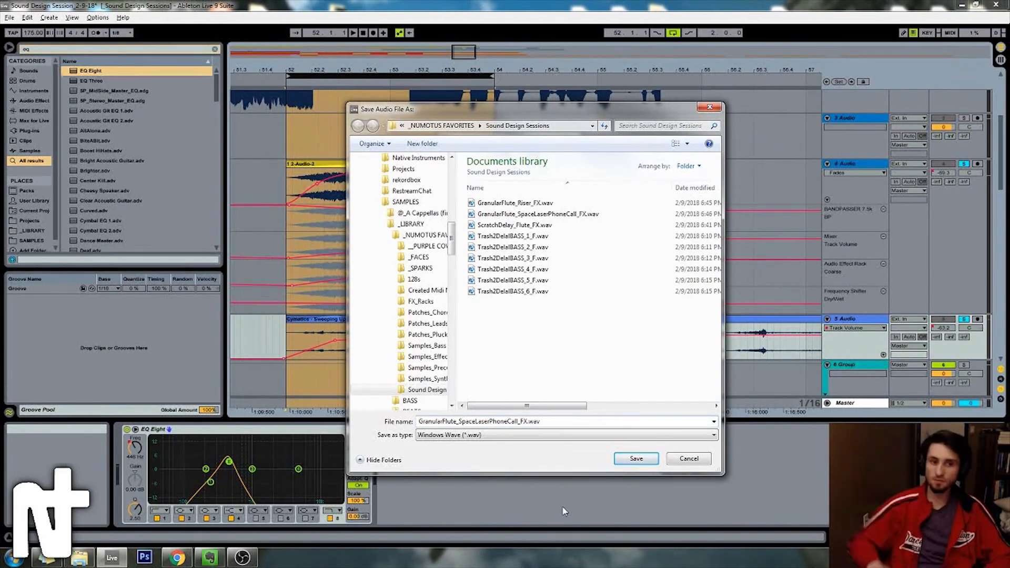
{"action": "key", "text": "Return"}
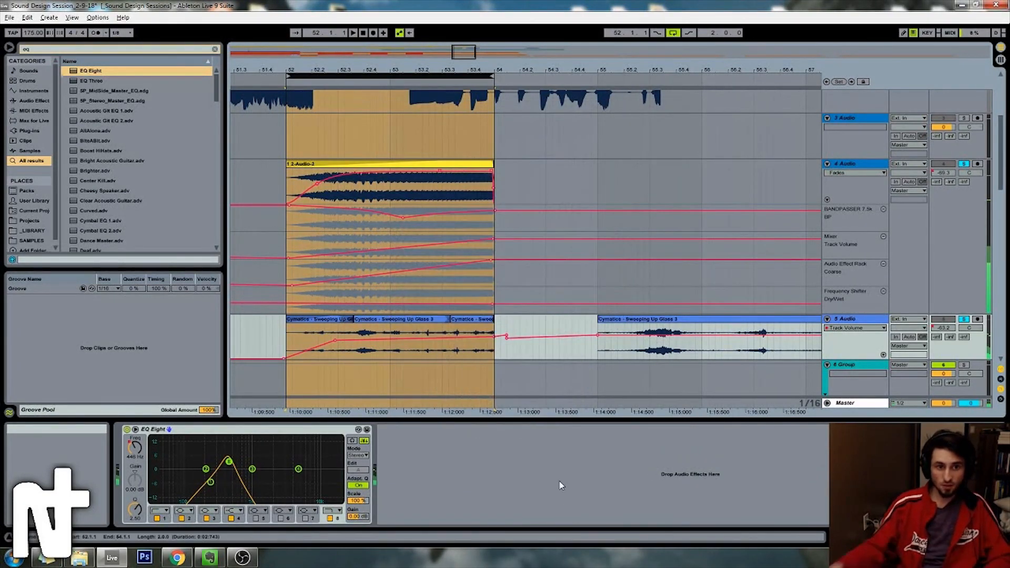
{"action": "left_click_drag", "start_coordinate": [448, 72], "coordinate": [476, 67]}
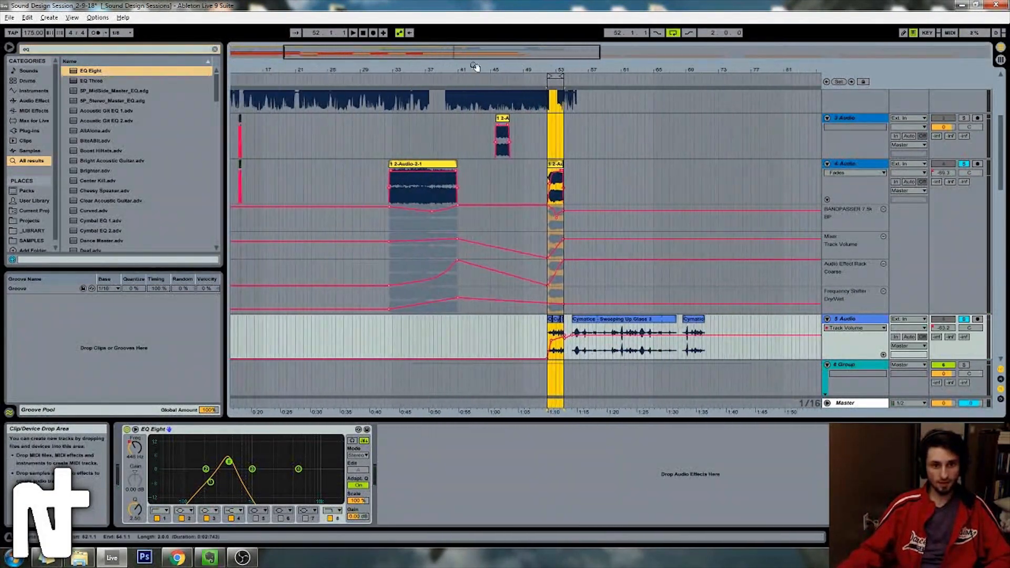
Step: Look over the whole arrangement, from the Flute track and its edited audio clips down to the resampled and granulator tracks
{"action": "left_click", "coordinate": [585, 168]}
{"action": "scroll", "coordinate": [585, 168], "scroll_direction": "down", "scroll_amount": 2}
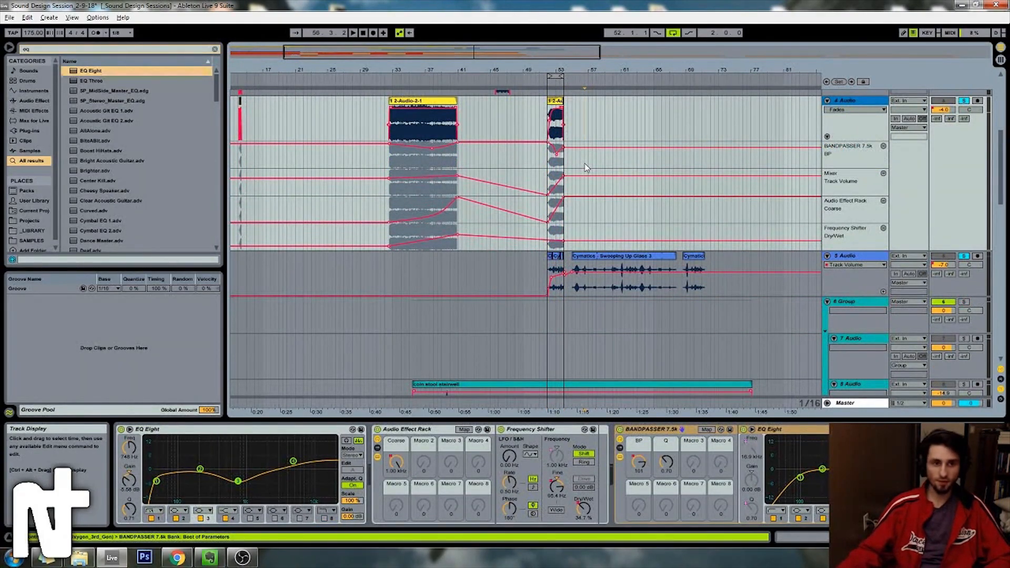
{"action": "scroll", "coordinate": [473, 198], "scroll_direction": "up", "scroll_amount": 7}
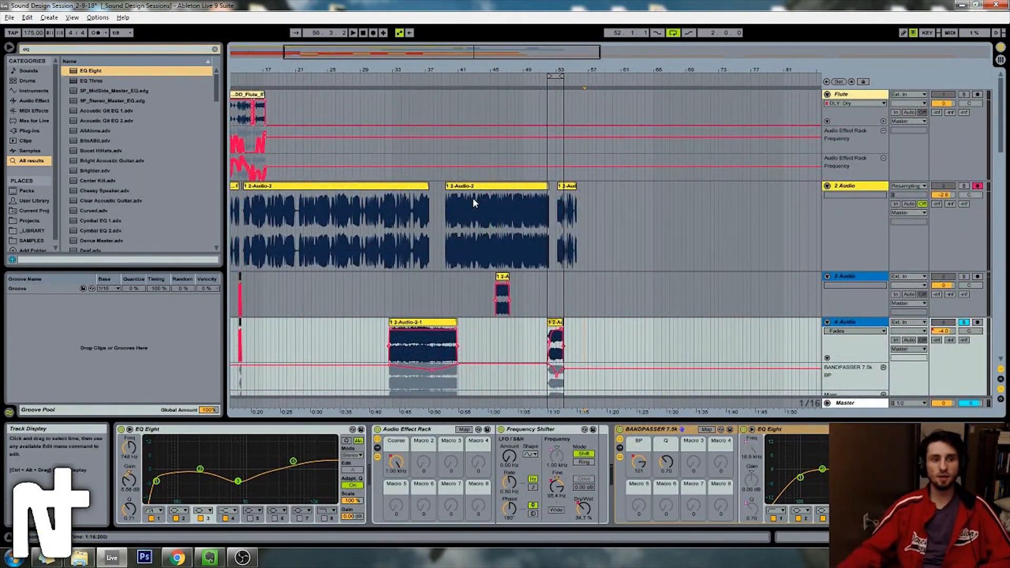
{"action": "scroll", "coordinate": [473, 198], "scroll_direction": "down", "scroll_amount": 12}
{"action": "scroll", "coordinate": [454, 221], "scroll_direction": "down", "scroll_amount": 12}
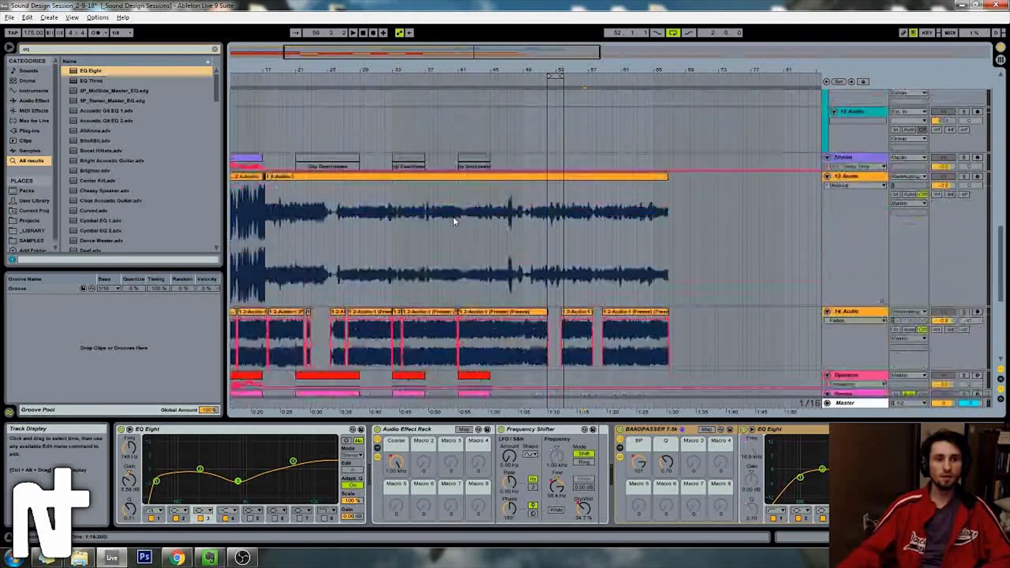
{"action": "left_click_drag", "start_coordinate": [409, 68], "coordinate": [395, 29]}
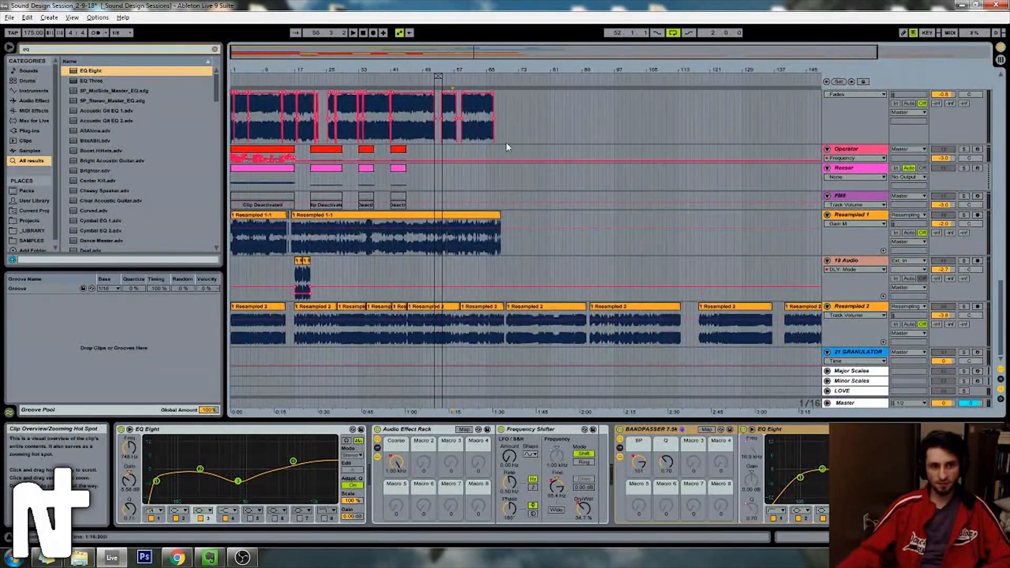
{"action": "left_click", "coordinate": [506, 191]}
{"action": "scroll", "coordinate": [504, 184], "scroll_direction": "up", "scroll_amount": 8}
{"action": "scroll", "coordinate": [503, 183], "scroll_direction": "up", "scroll_amount": 8}
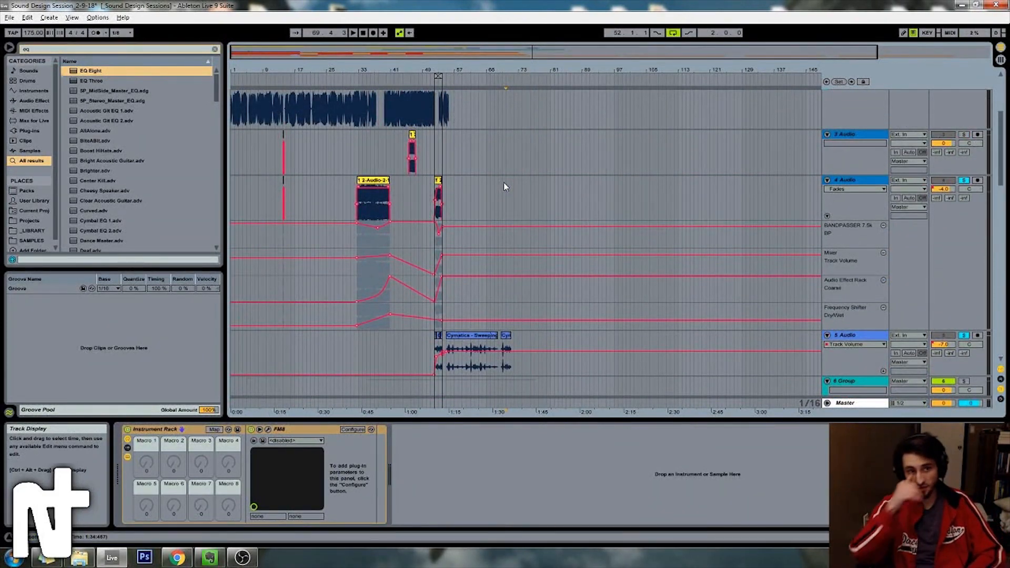
{"action": "left_click", "coordinate": [456, 167]}
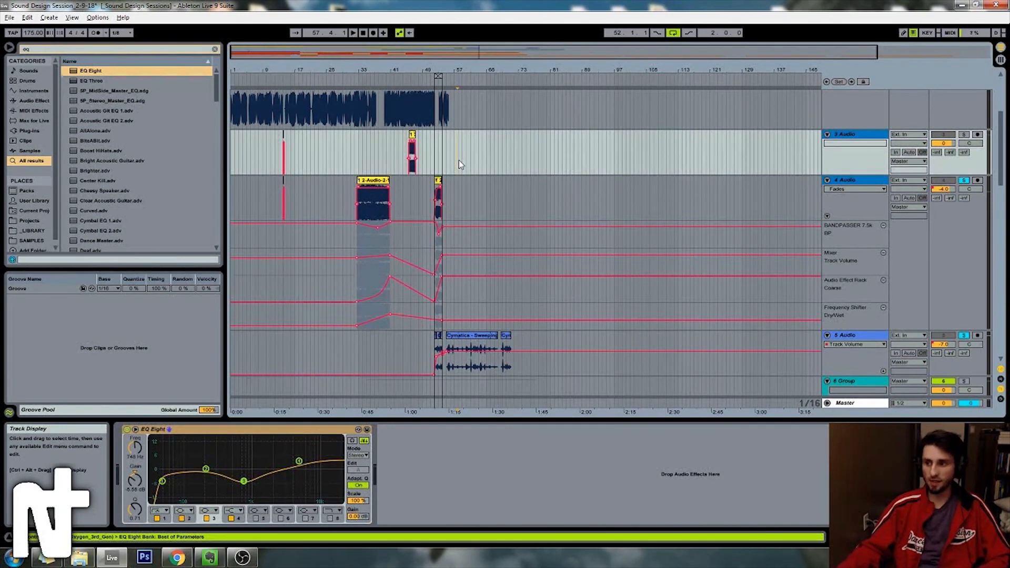
{"action": "key", "text": "z"}
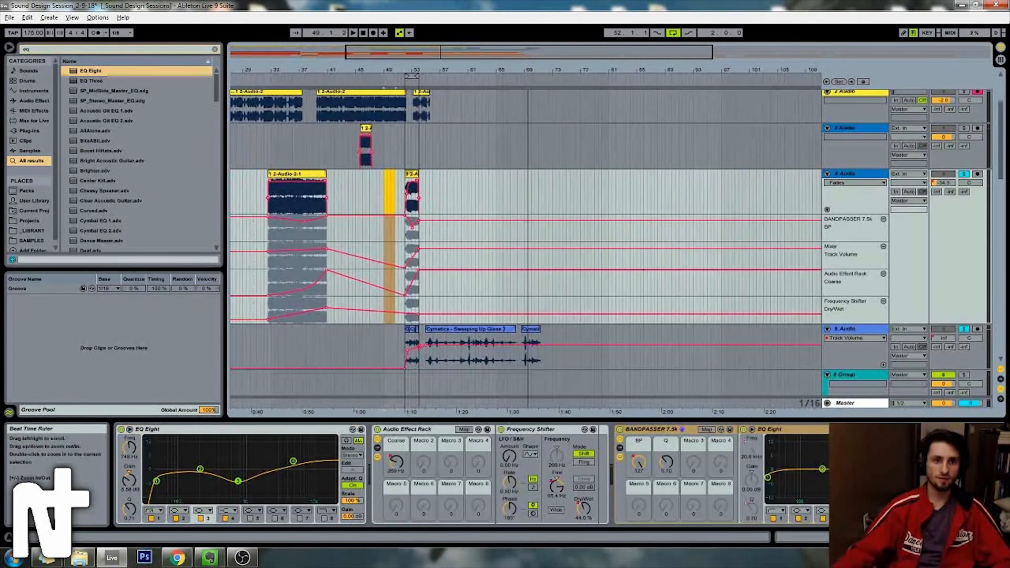
{"action": "left_click_drag", "start_coordinate": [468, 70], "coordinate": [469, 63]}
{"action": "left_click", "coordinate": [431, 129]}
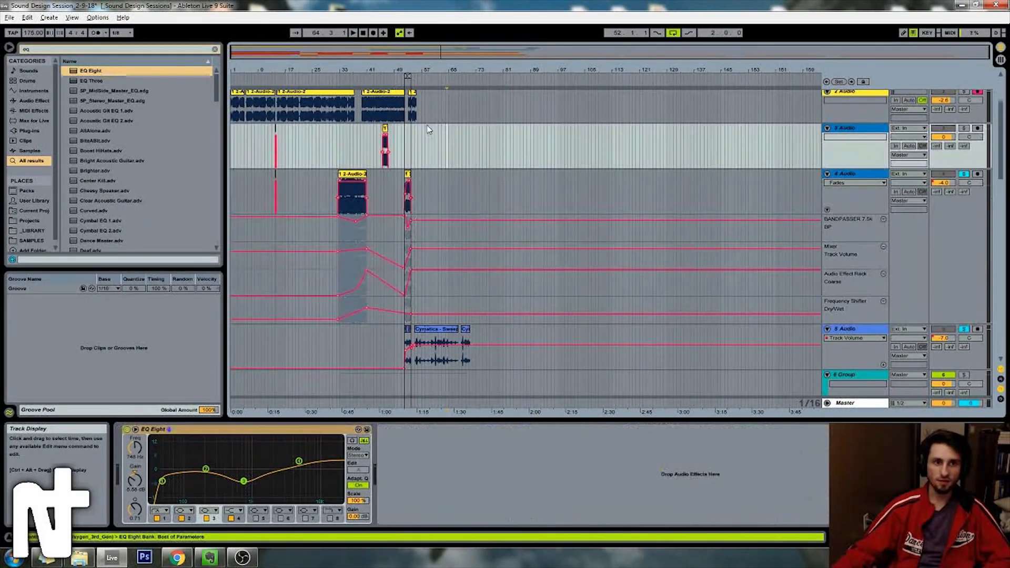
{"action": "scroll", "coordinate": [424, 117], "scroll_direction": "up", "scroll_amount": 3}
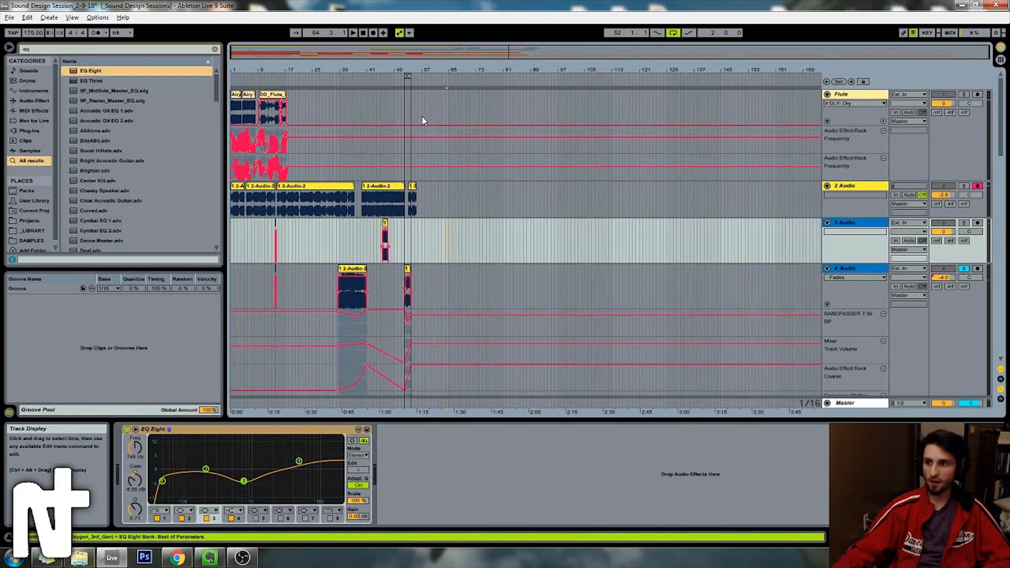